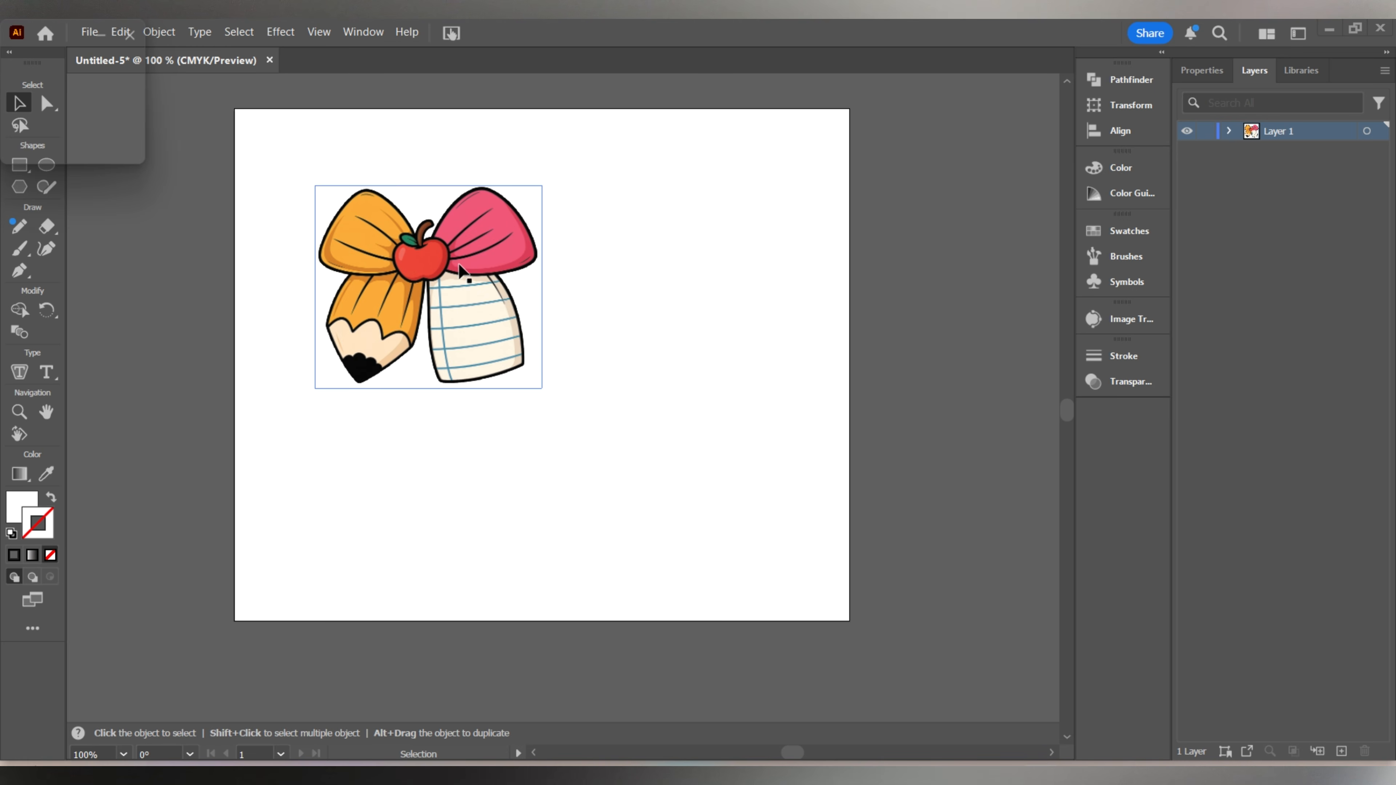
Move the bow image toward the artboard's upper-left corner, to about X 1.61 in and Y 1.45 in.
drag(458, 253, 427, 228)
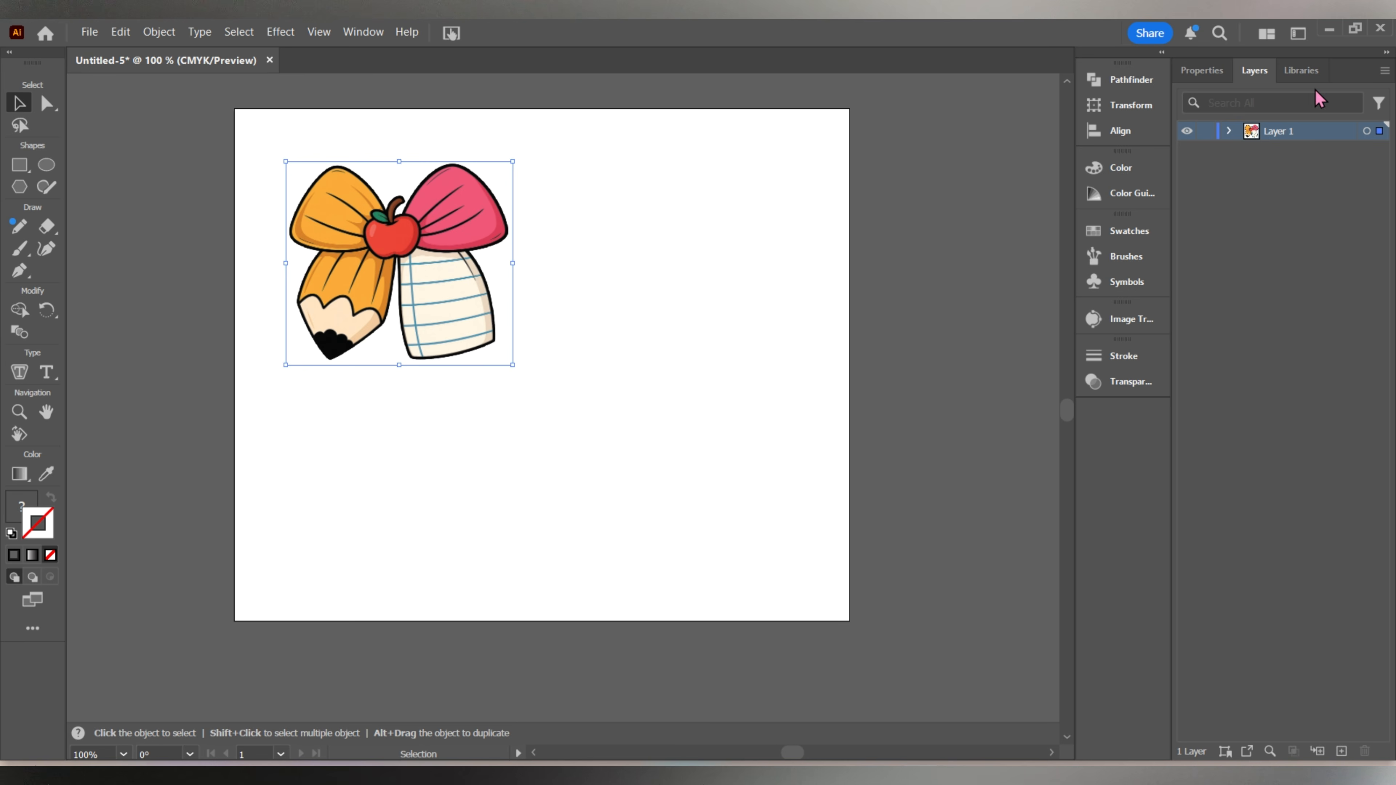
click(1130, 105)
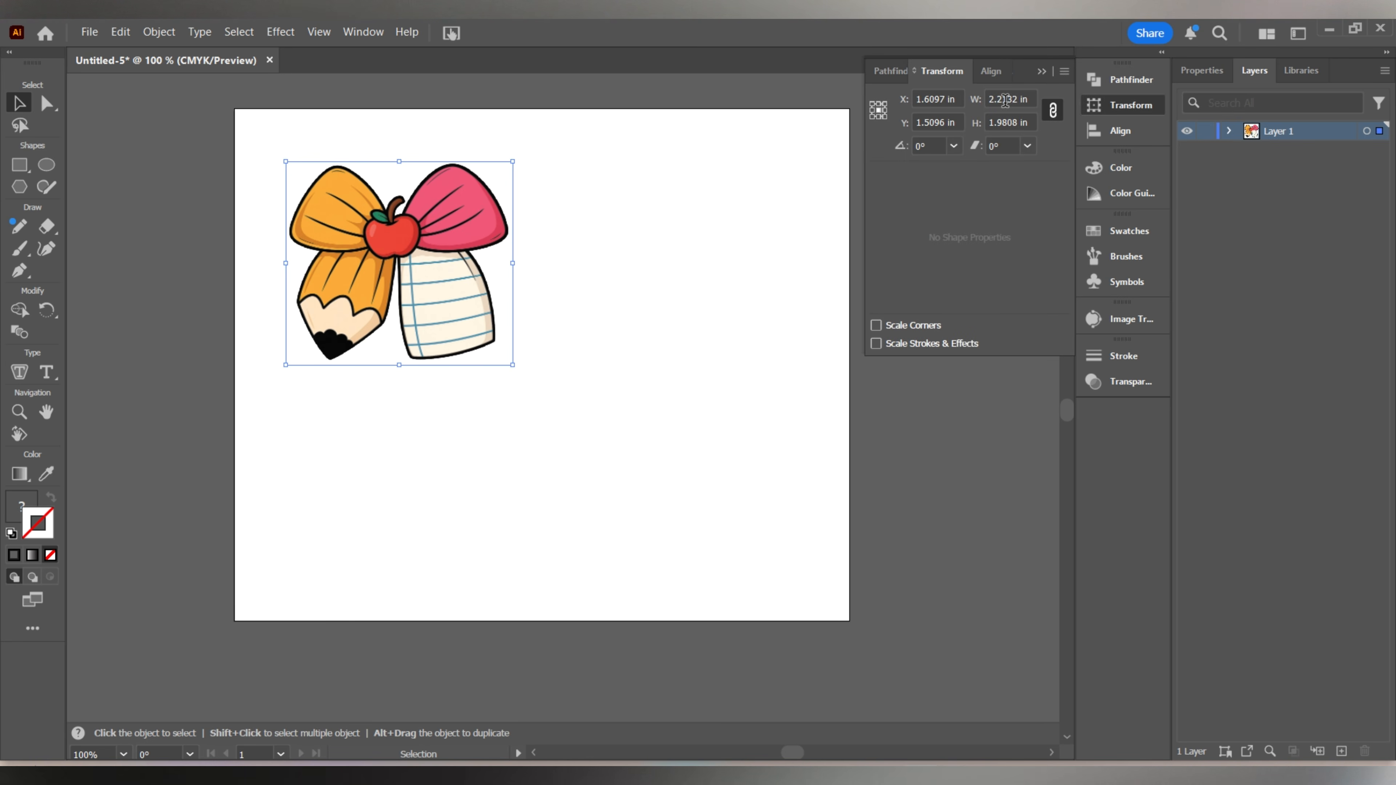
drag(409, 274, 412, 268)
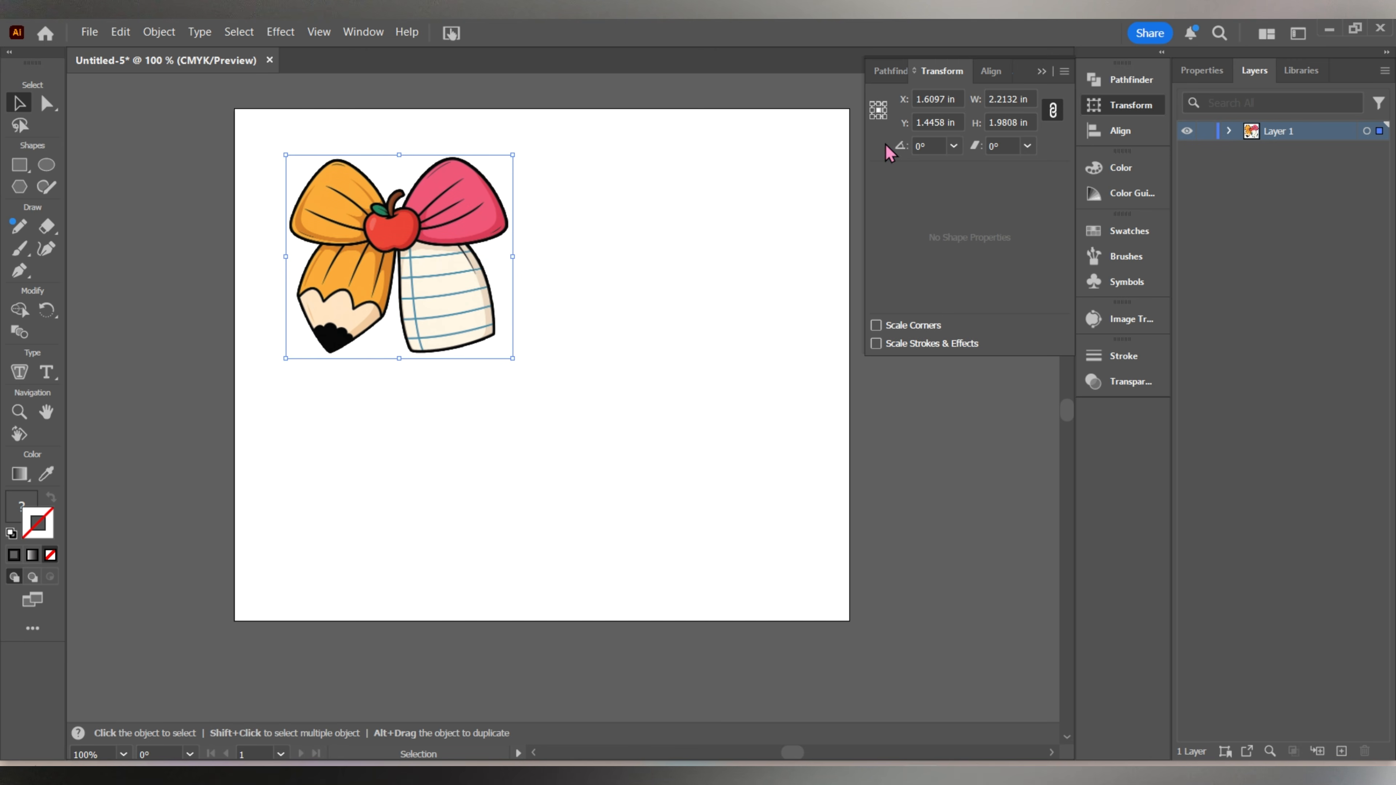
click(1042, 72)
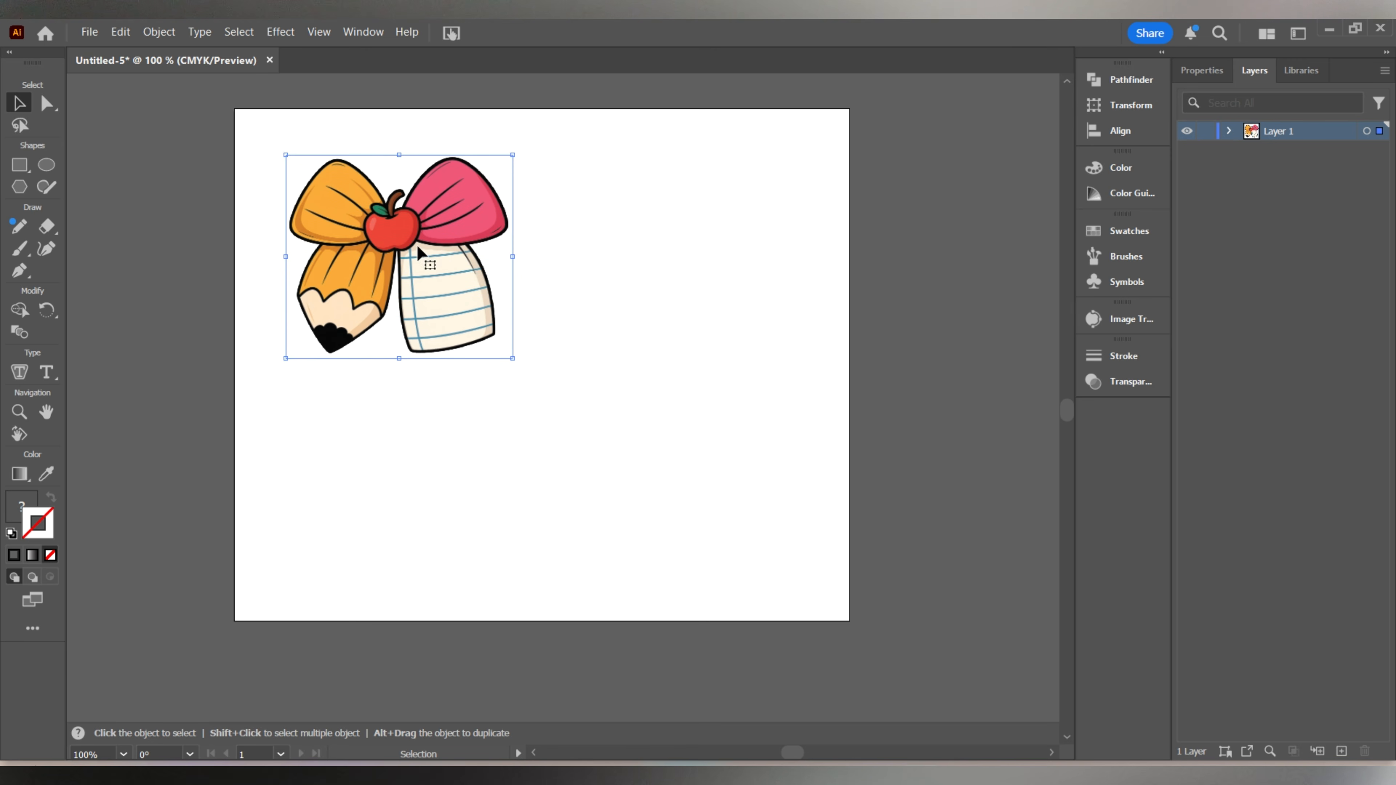
Duplicate the bow image slightly lower, then align both copies on their vertical centers so they overlap exactly.
drag(434, 219, 451, 242)
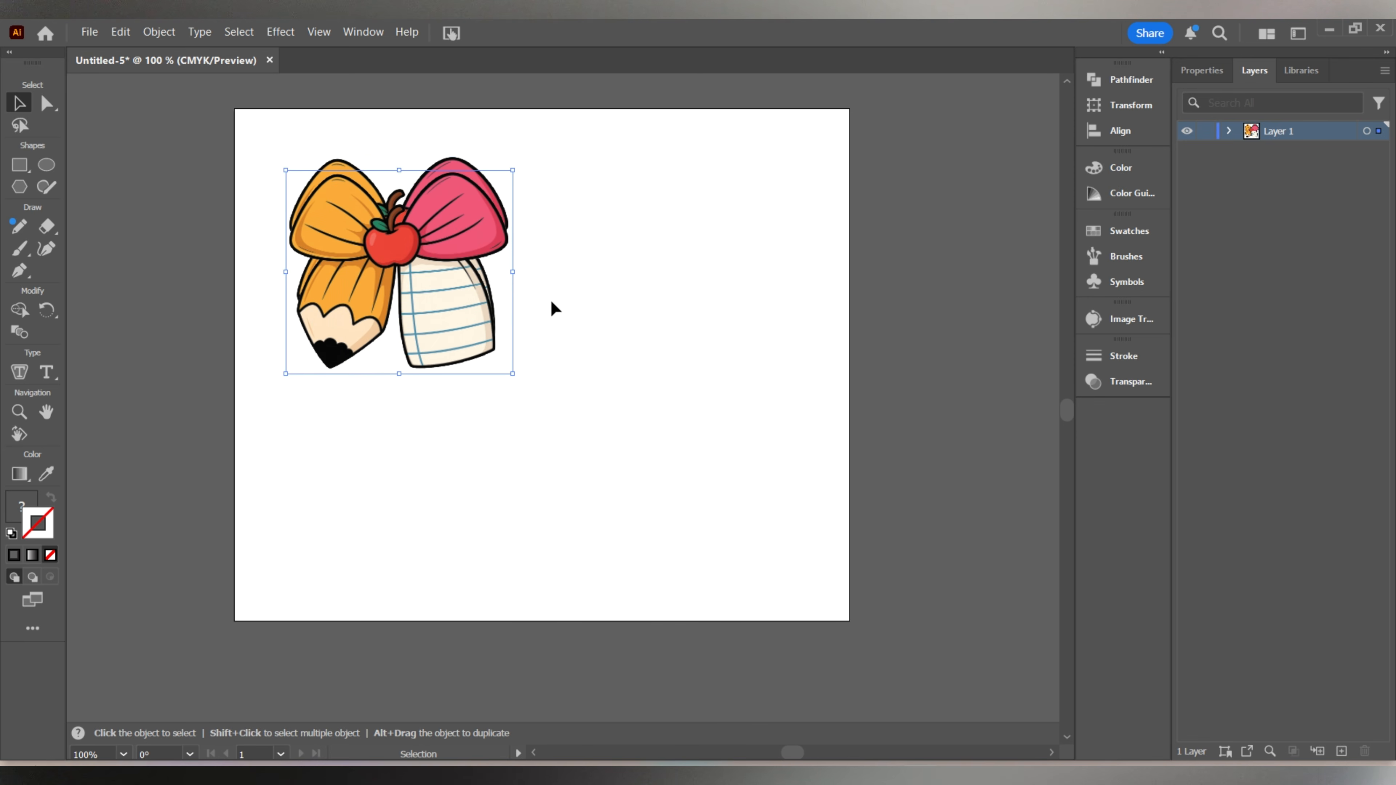
key(ctrl+a)
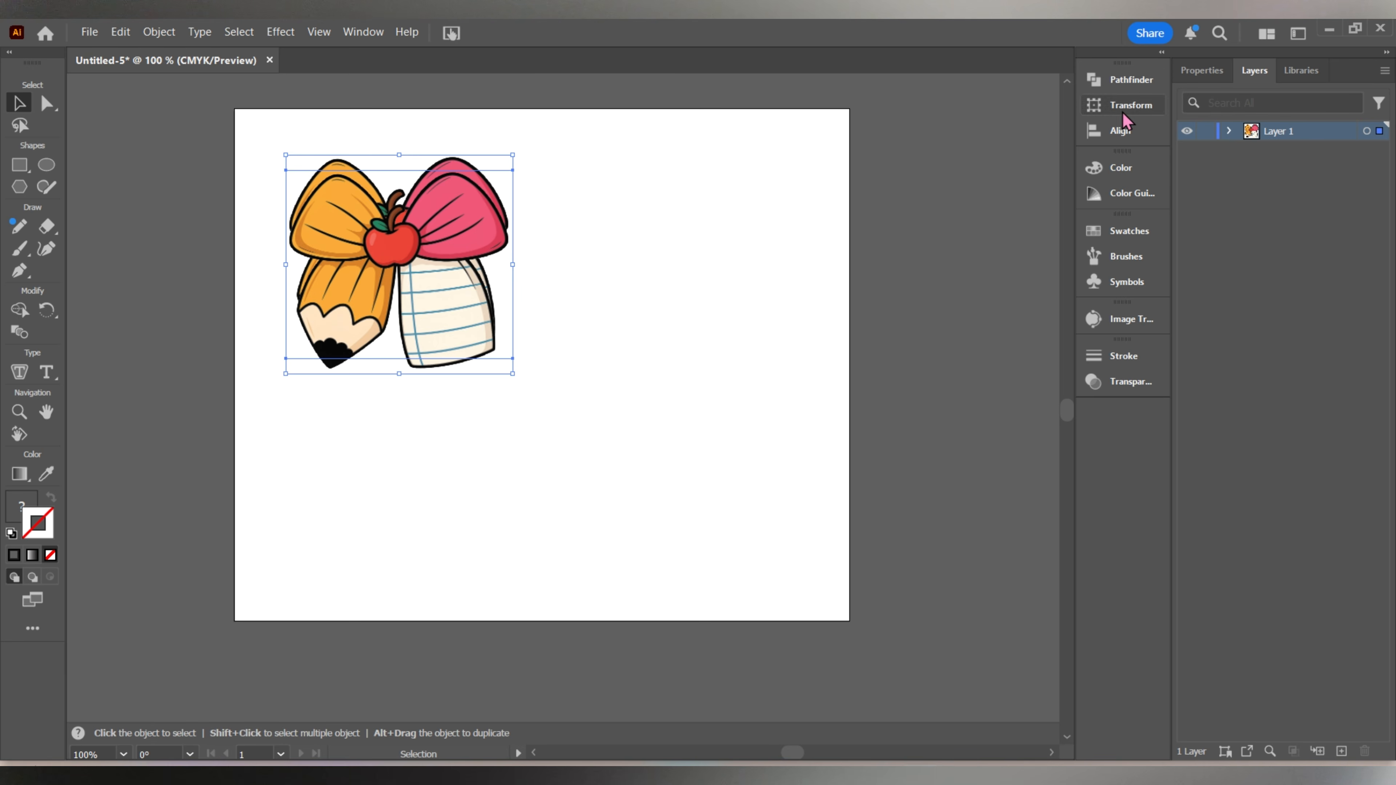
click(1115, 130)
click(1026, 121)
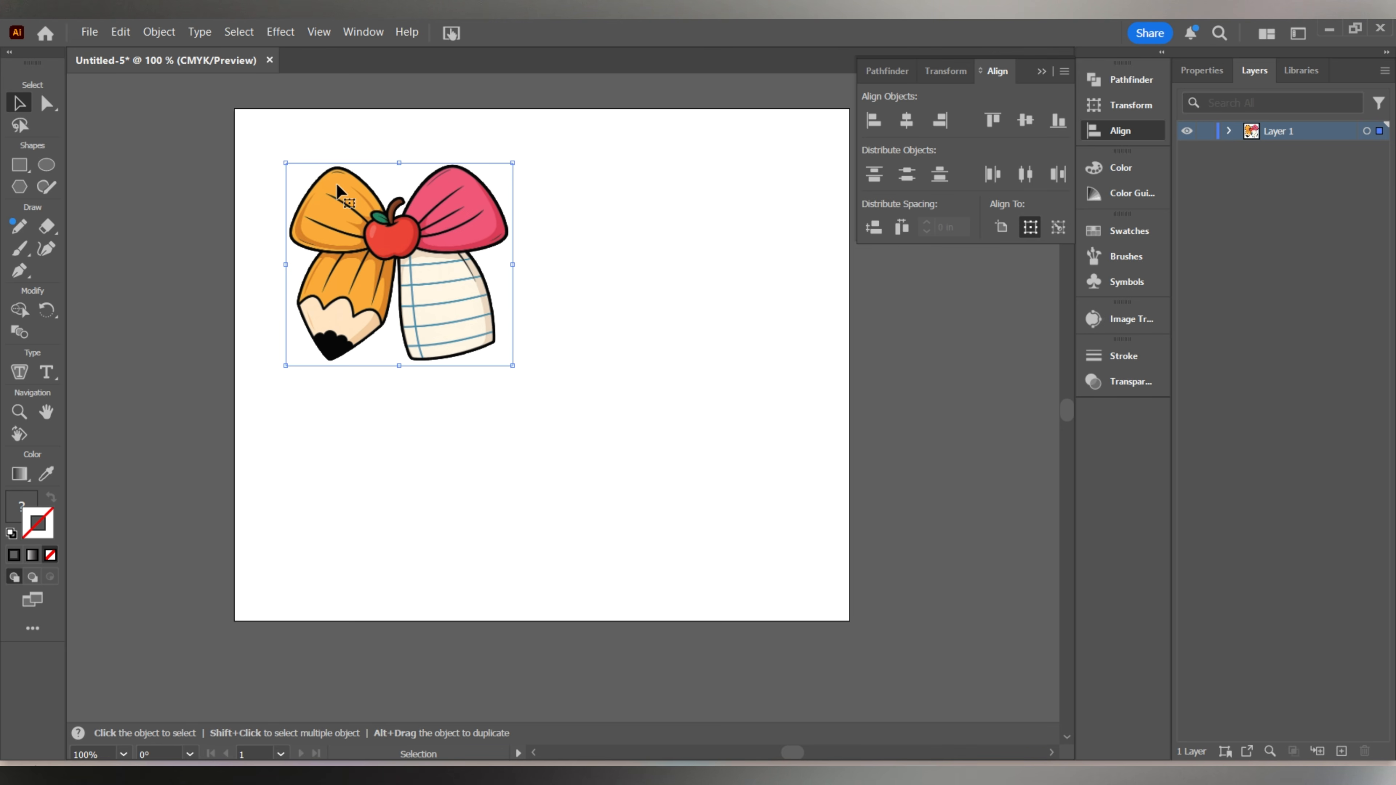
Expand Layer 1 and hide the lower bow image, keeping the upper copy selected.
click(1228, 130)
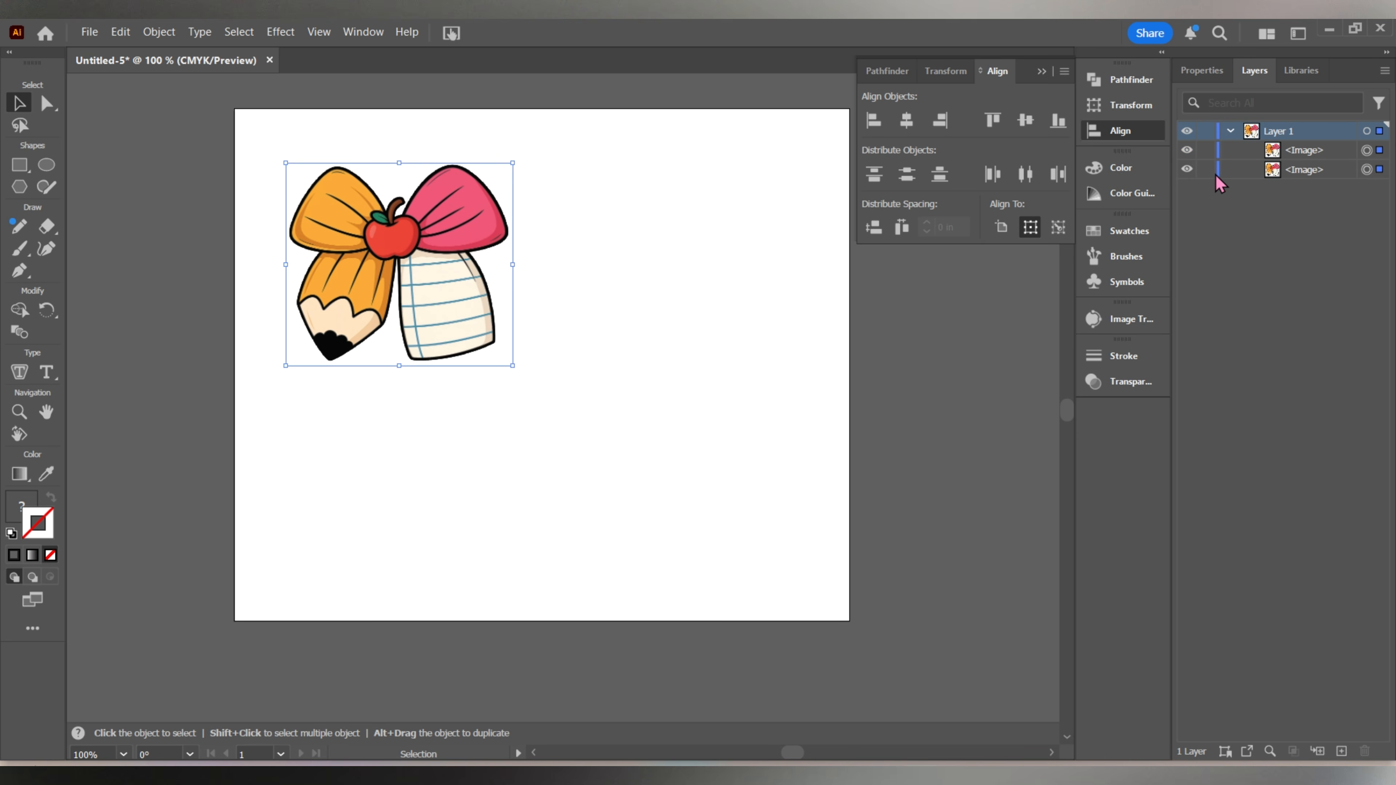
click(1188, 169)
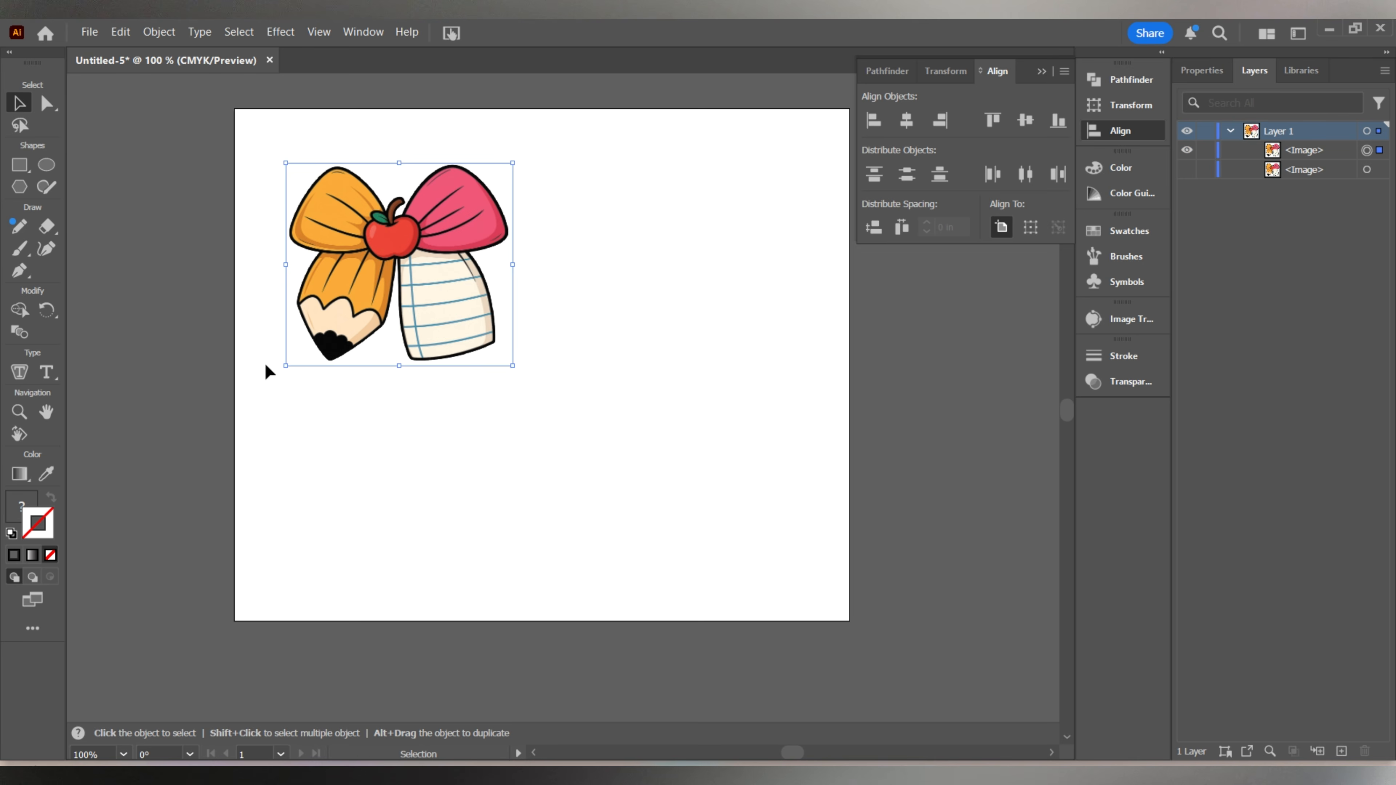
click(1208, 70)
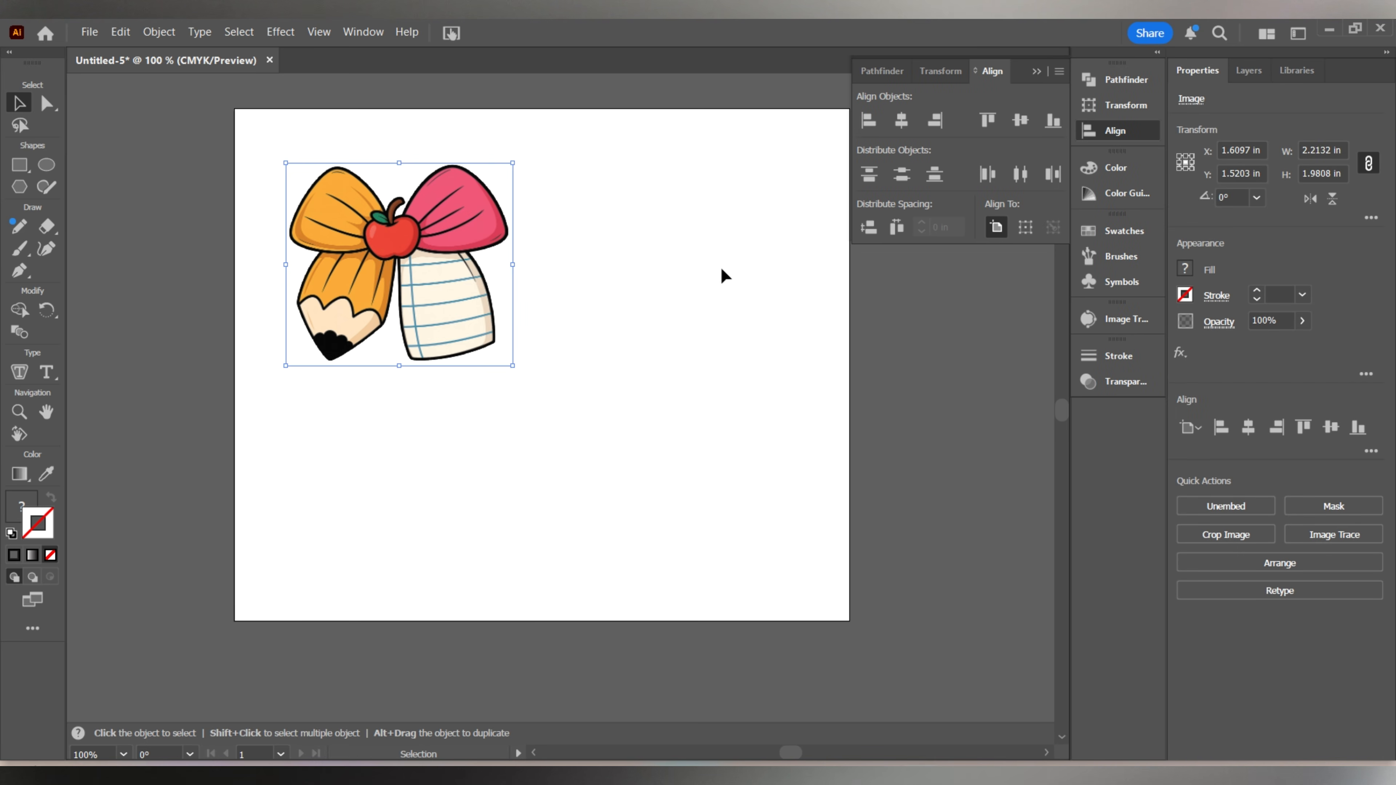
click(1262, 71)
click(1186, 170)
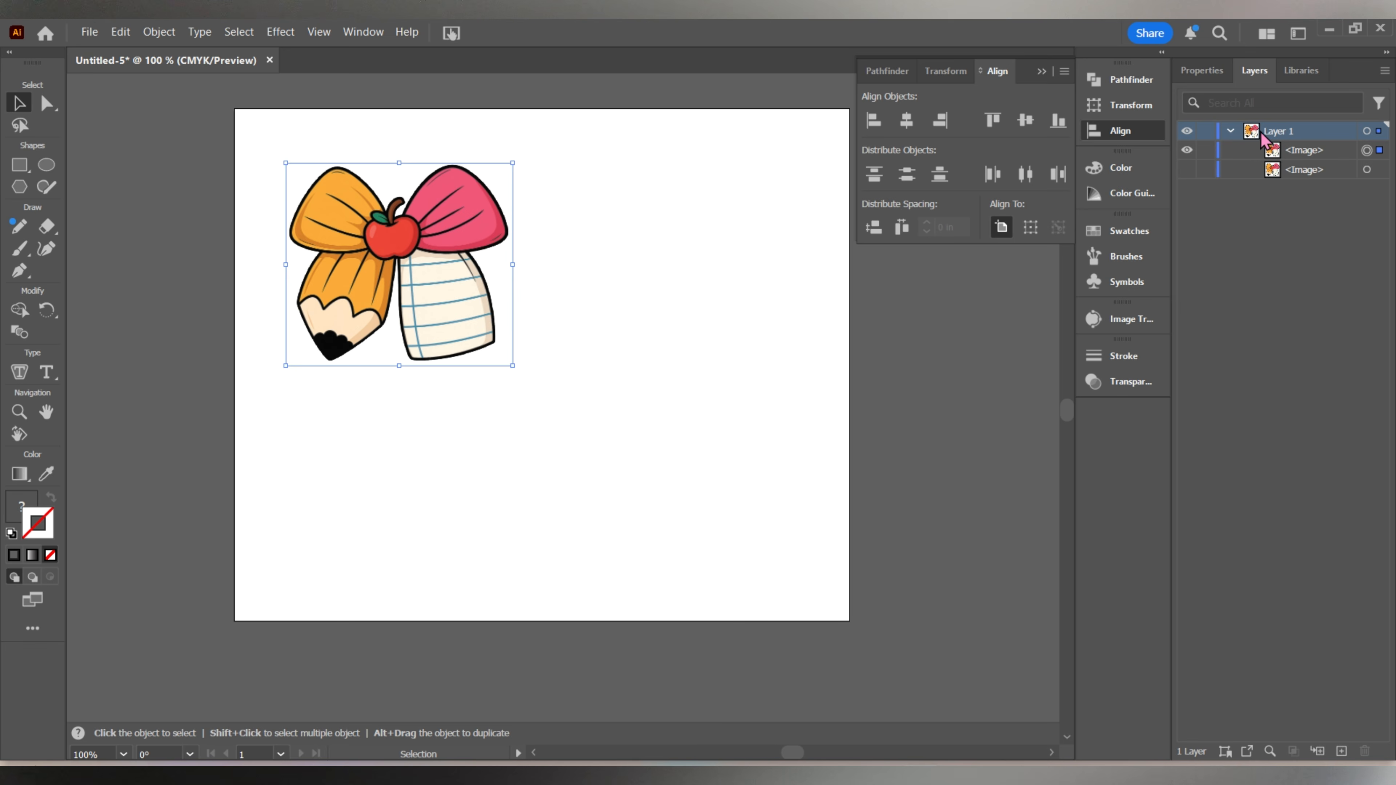
Image-trace the upper bow copy with the Silhouettes preset and expand the tracing into vector paths.
click(1213, 74)
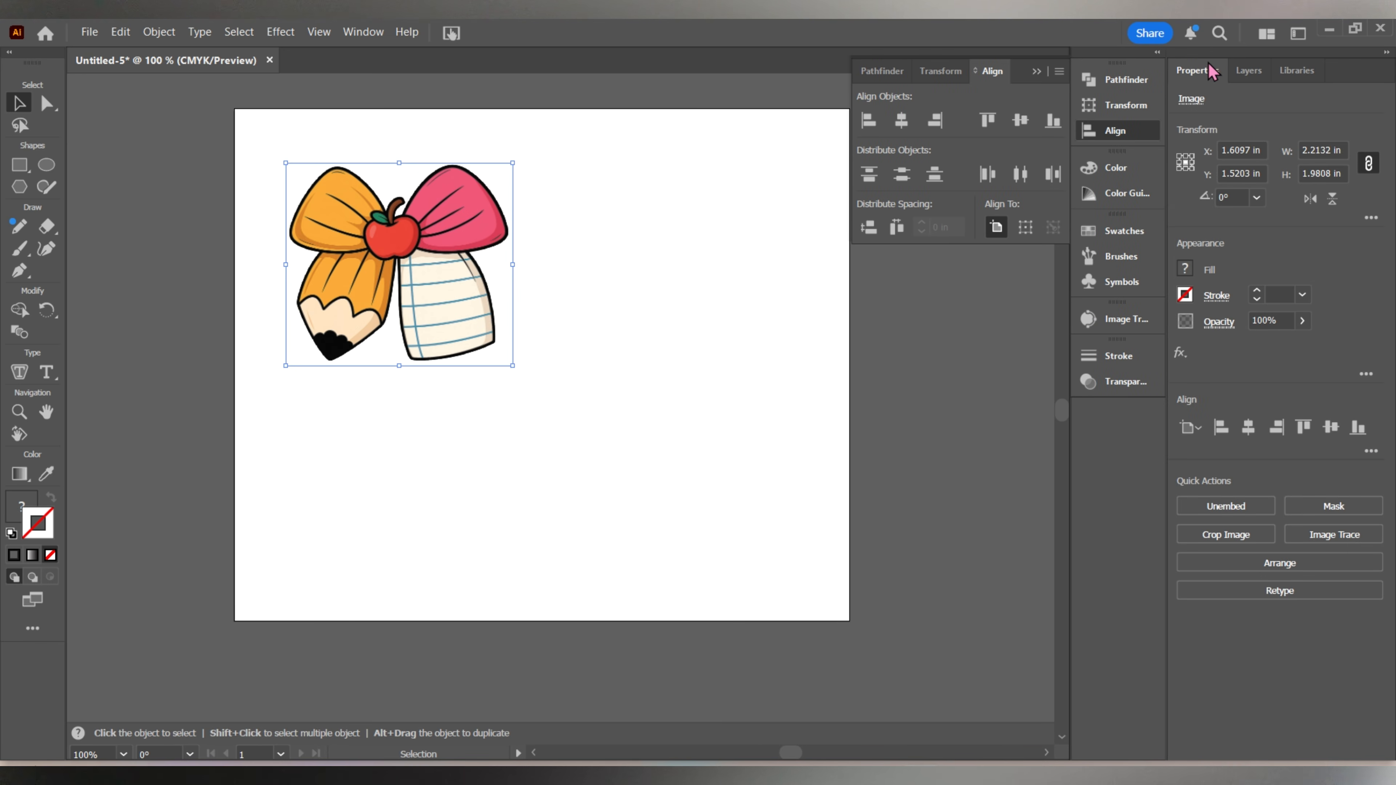
click(1325, 546)
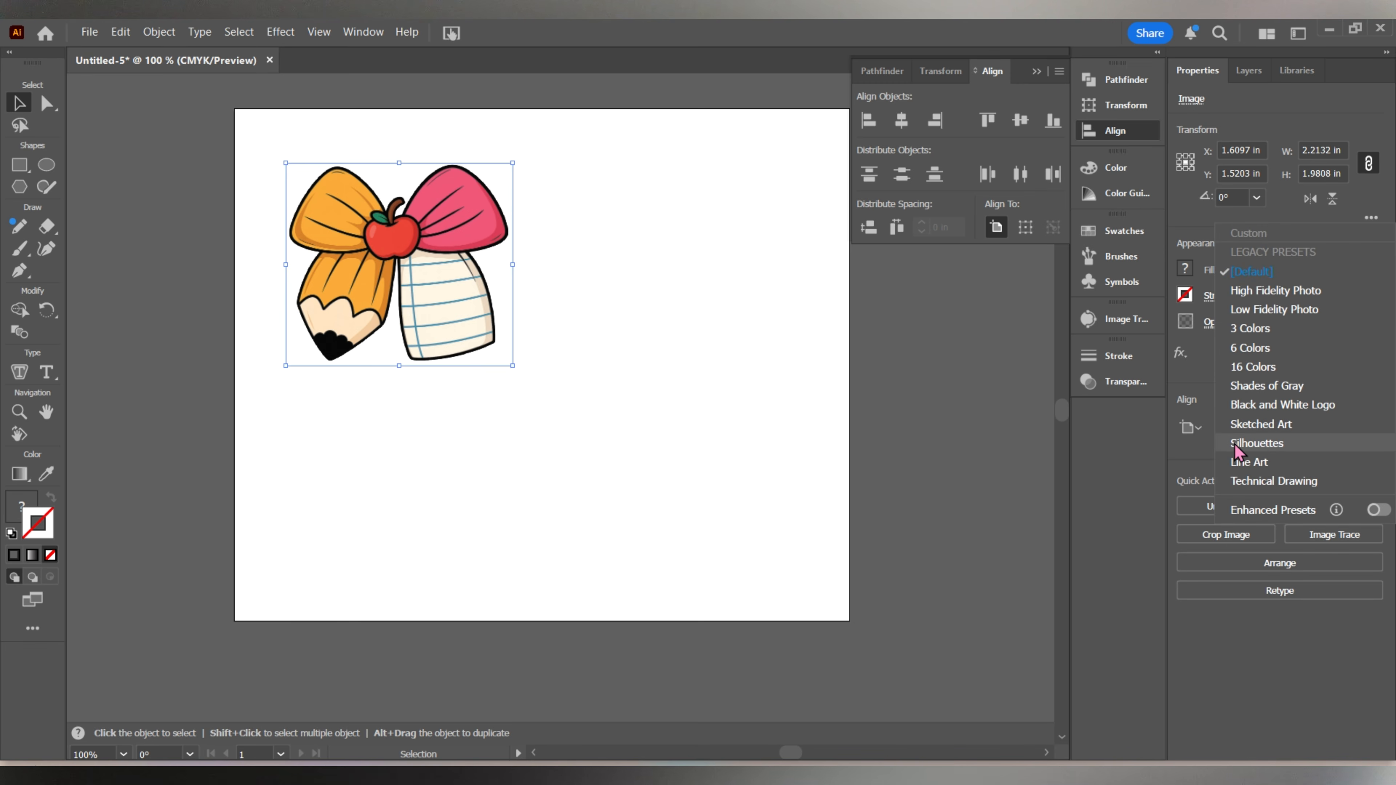
click(1262, 445)
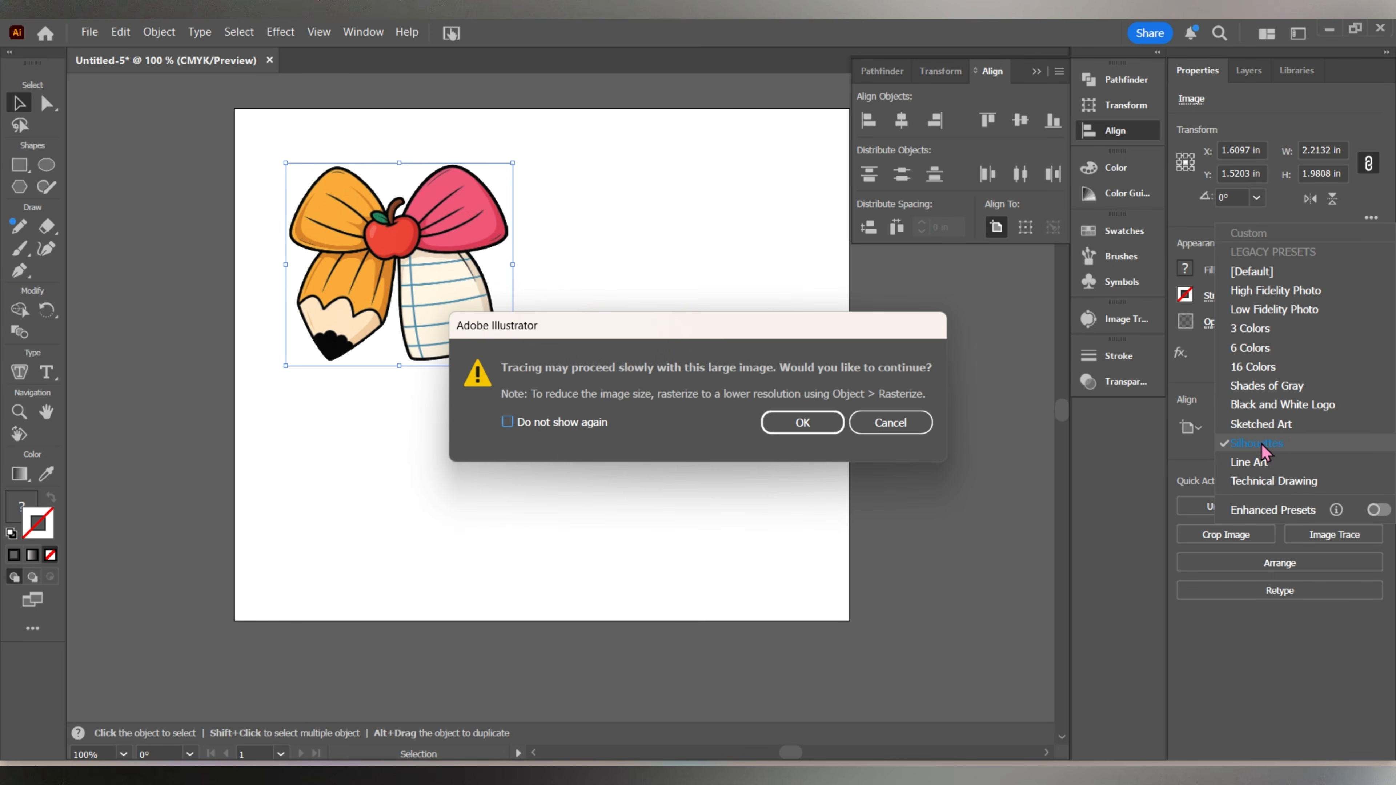
click(817, 423)
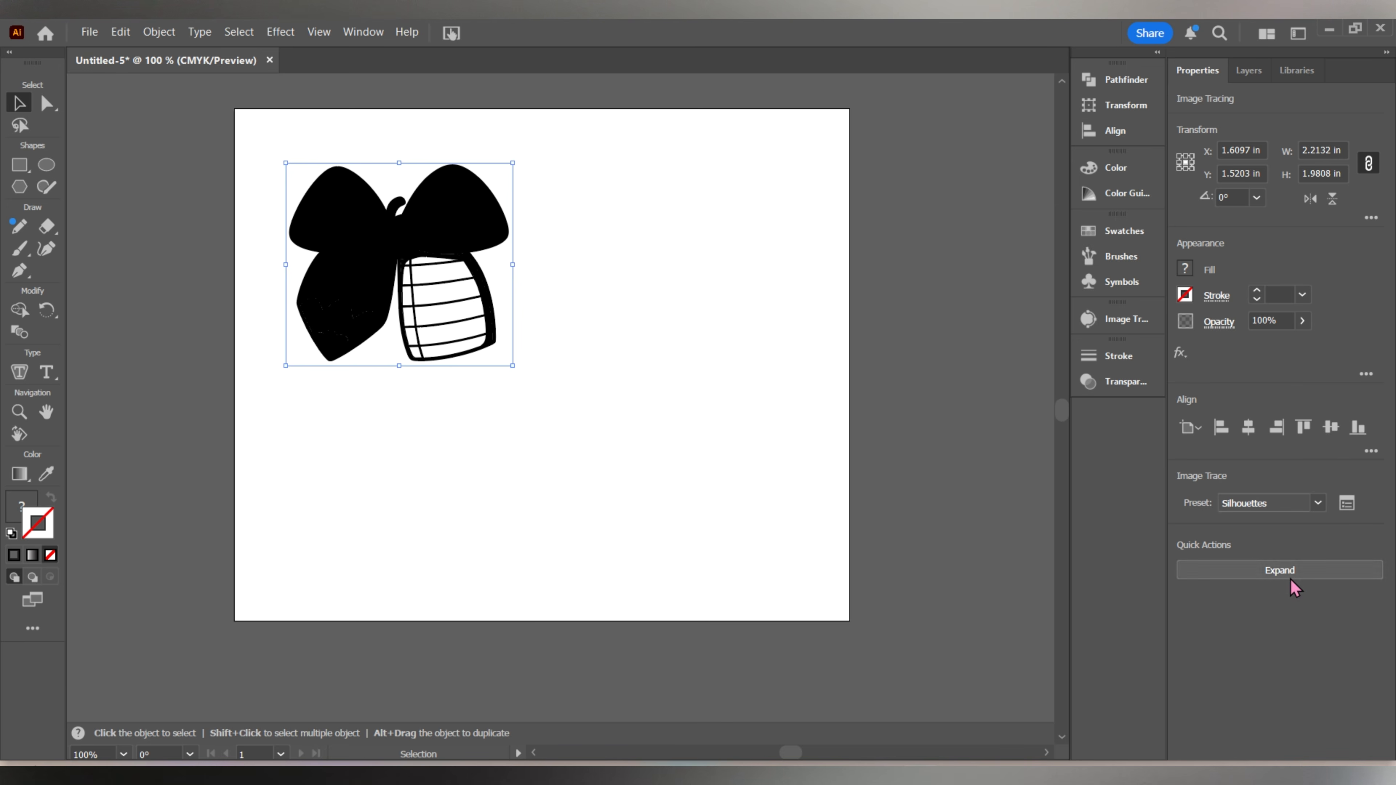
click(1244, 572)
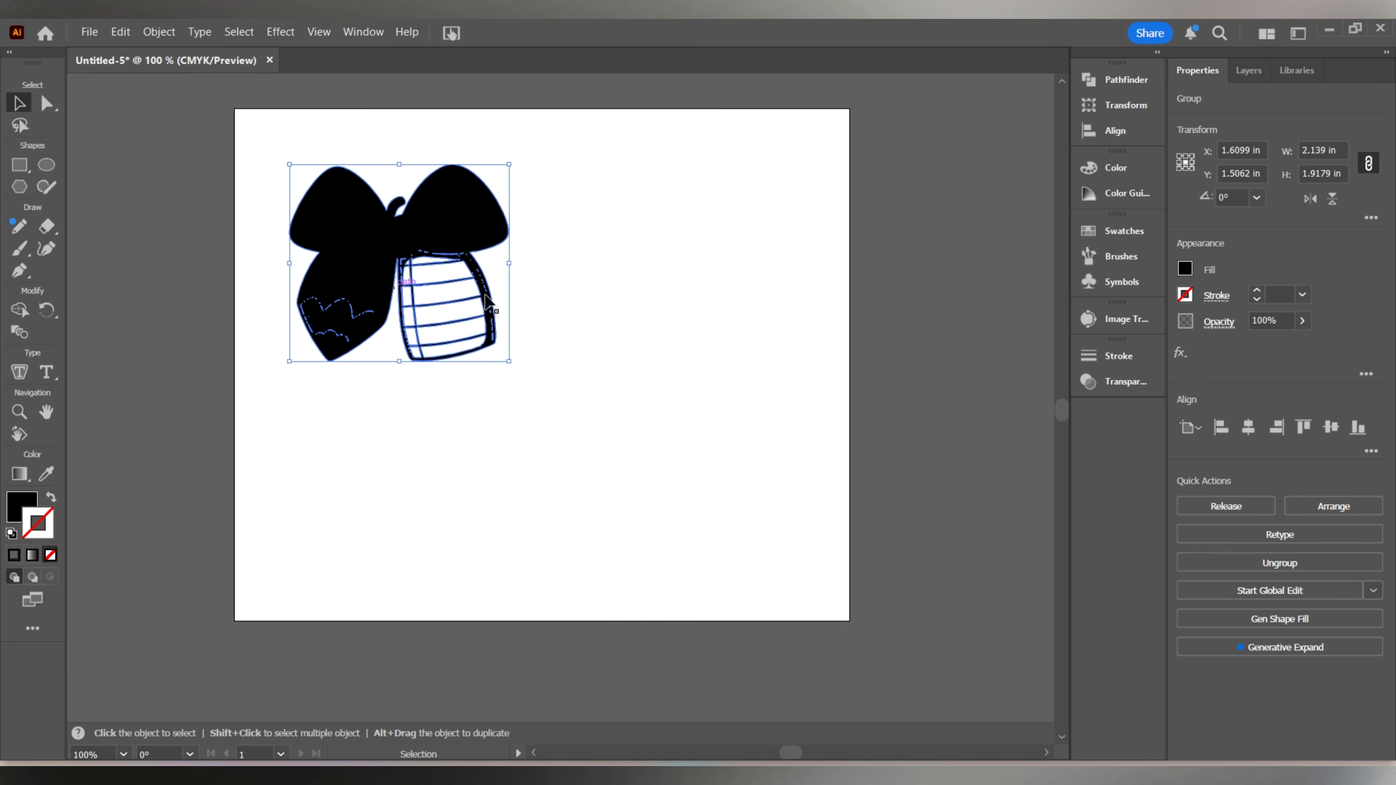
click(516, 287)
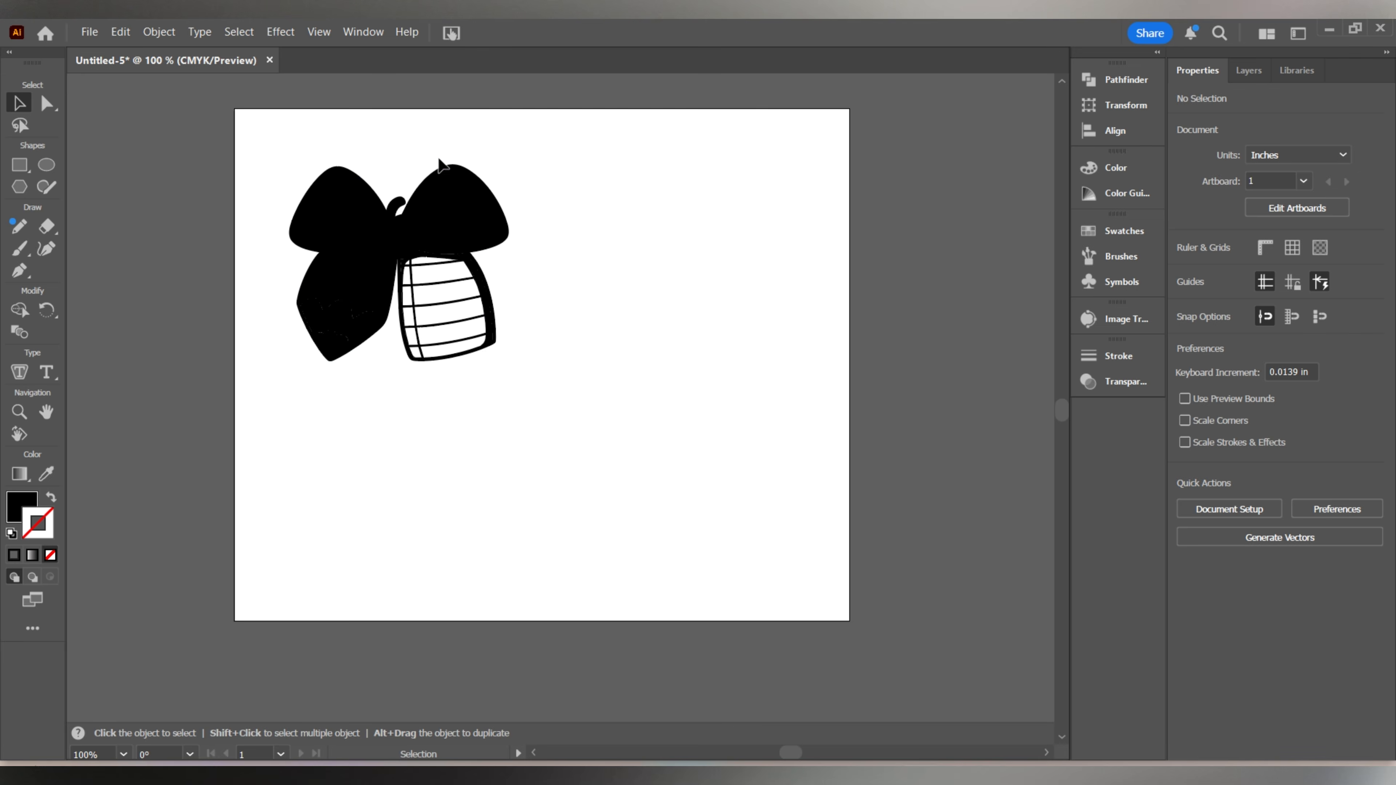
Release the traced bow's compound path and unite all its pieces into one solid silhouette.
click(464, 326)
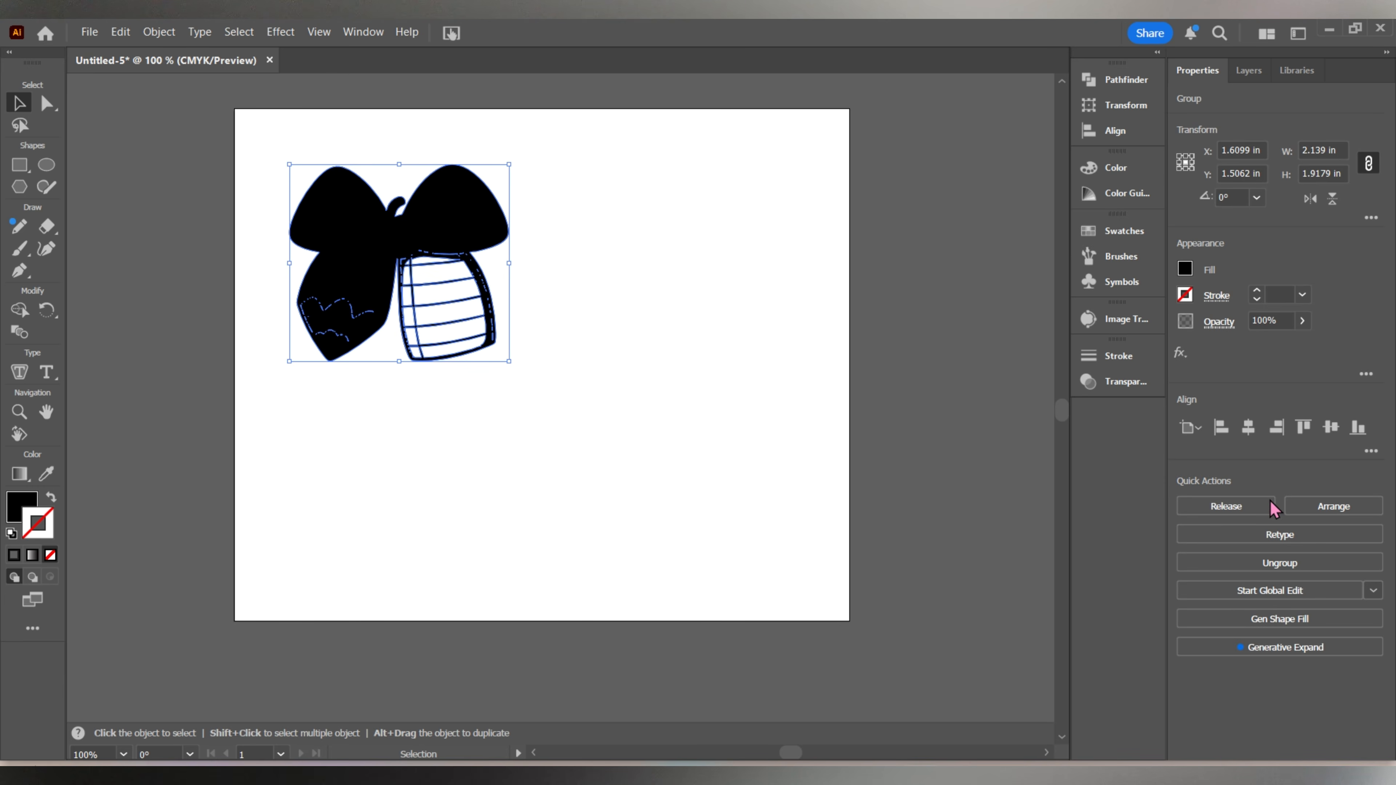
click(1221, 507)
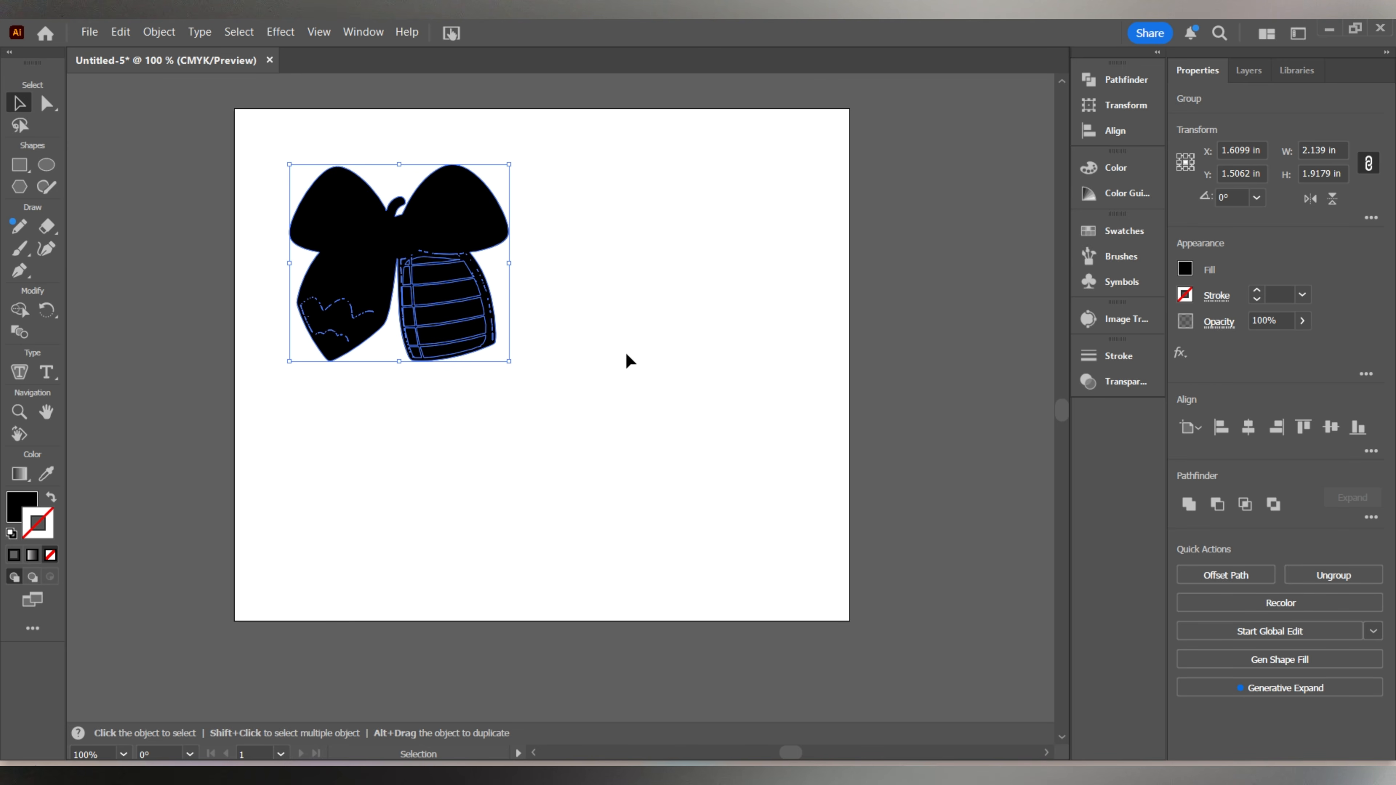
click(1131, 83)
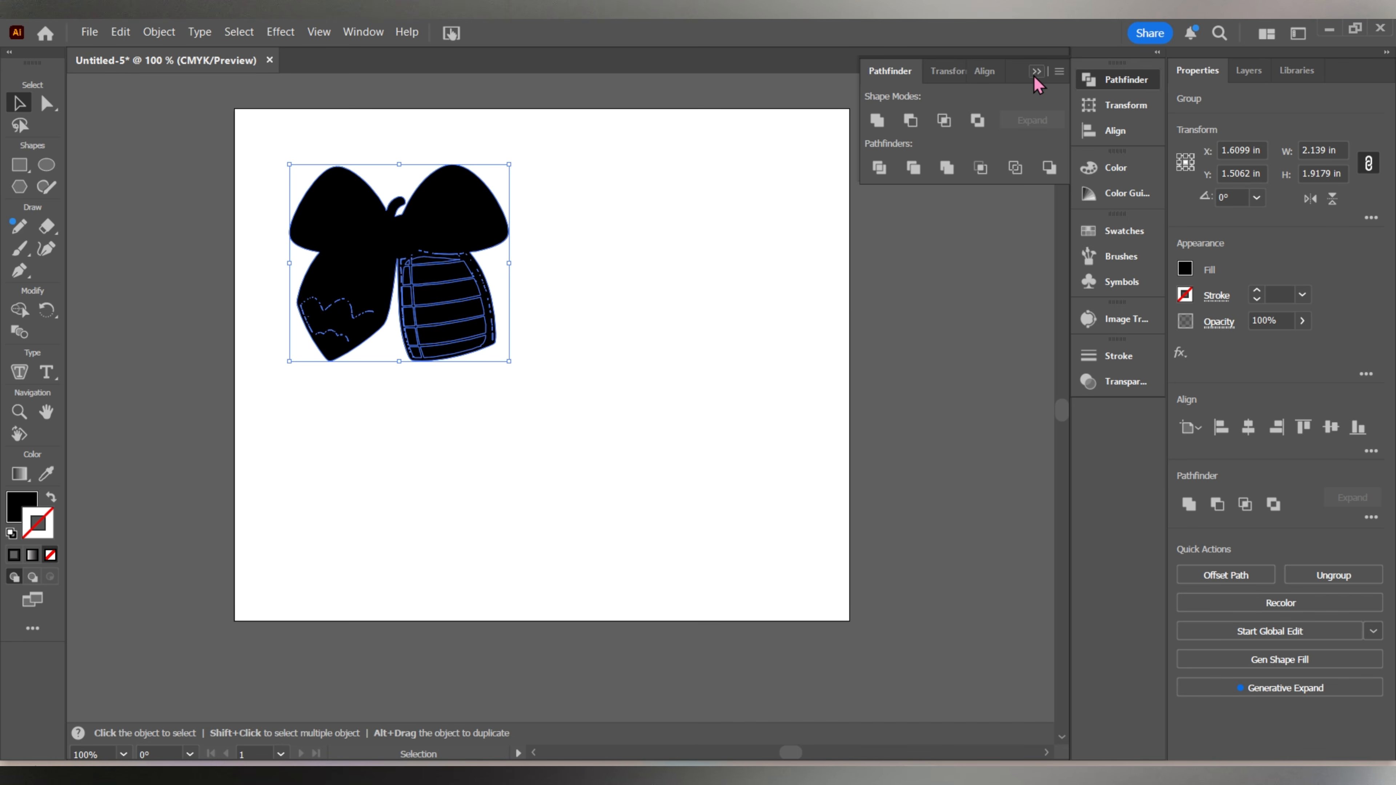
click(884, 125)
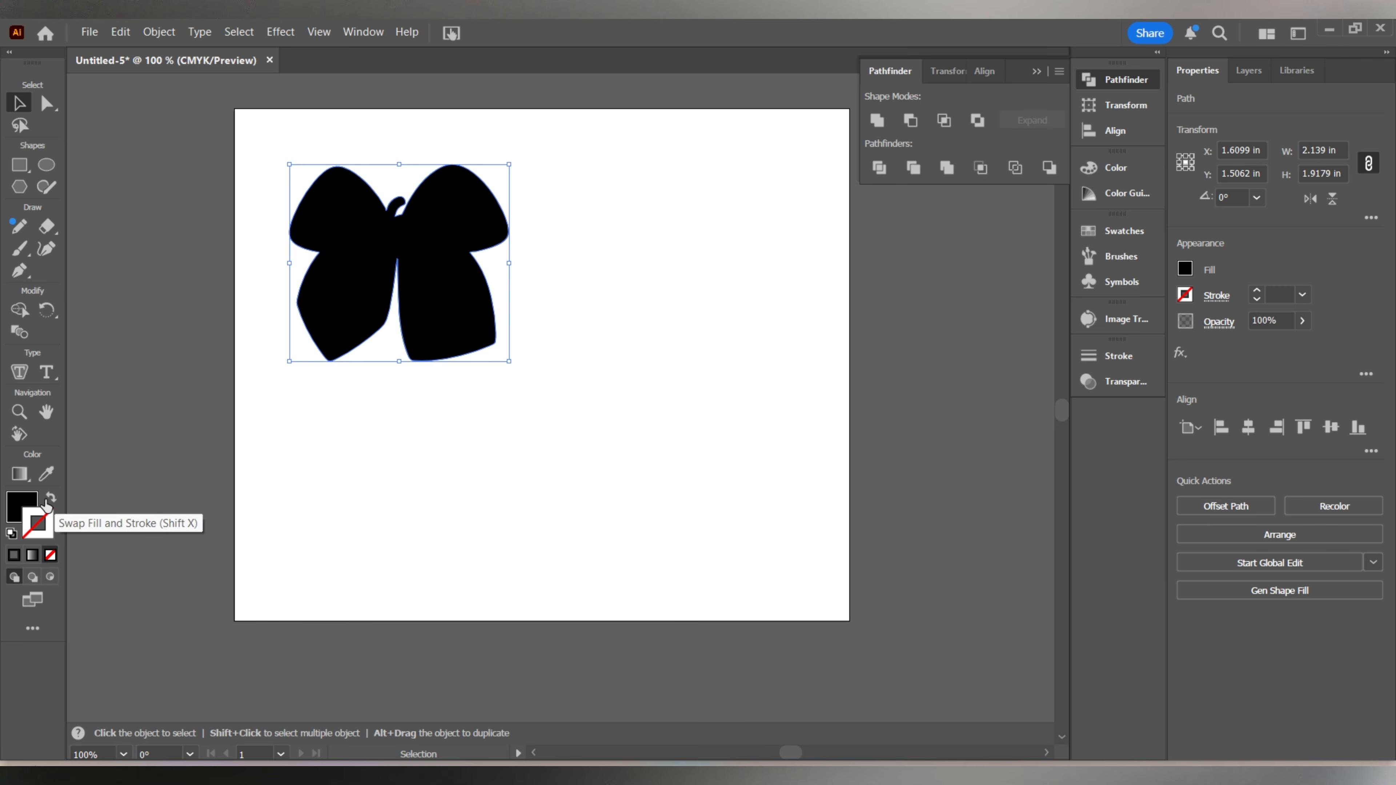
Swap the bow silhouette's fill and stroke to turn it into an unfilled outline.
click(50, 499)
click(409, 468)
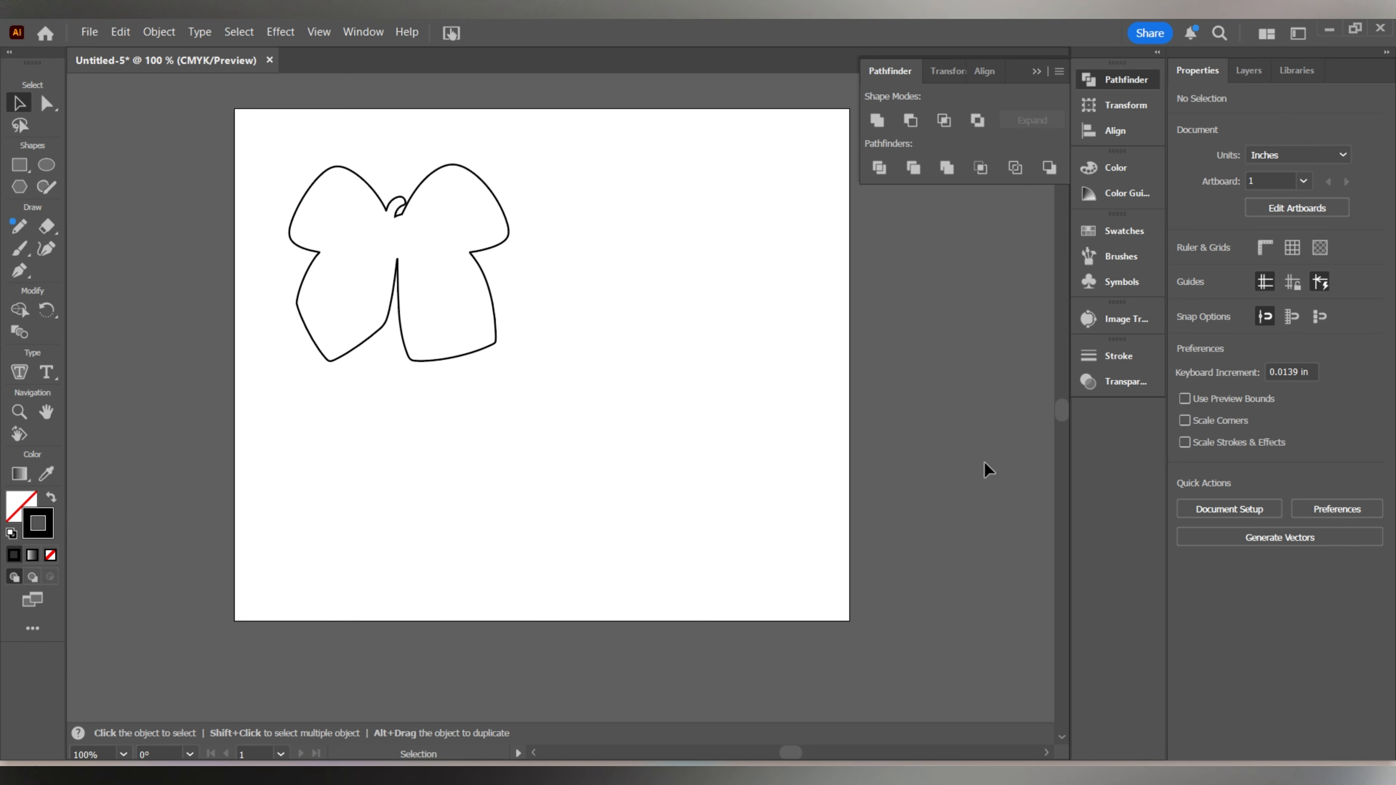
Toggle the original bow image's visibility to compare it with the outline, leaving the image hidden.
click(1255, 77)
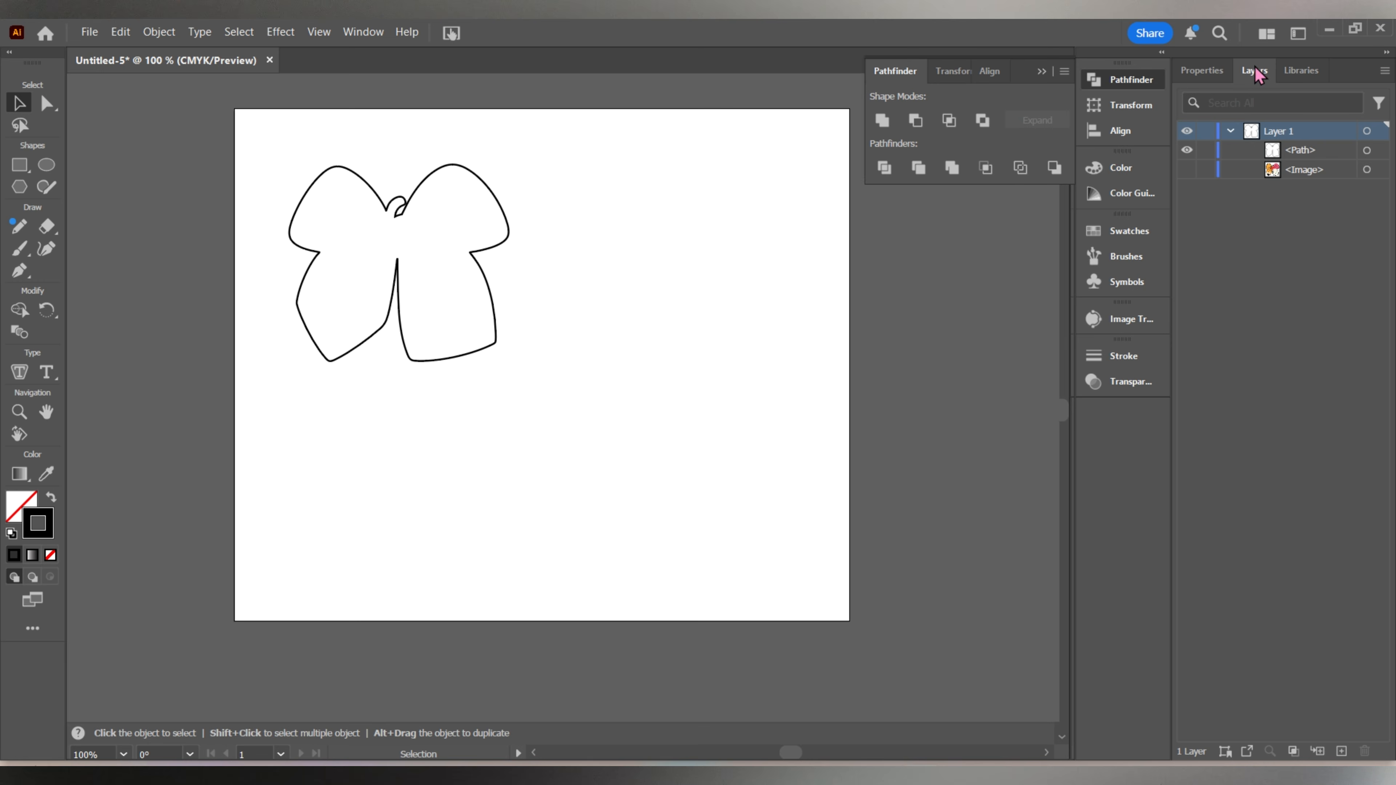
click(1186, 170)
click(1186, 170)
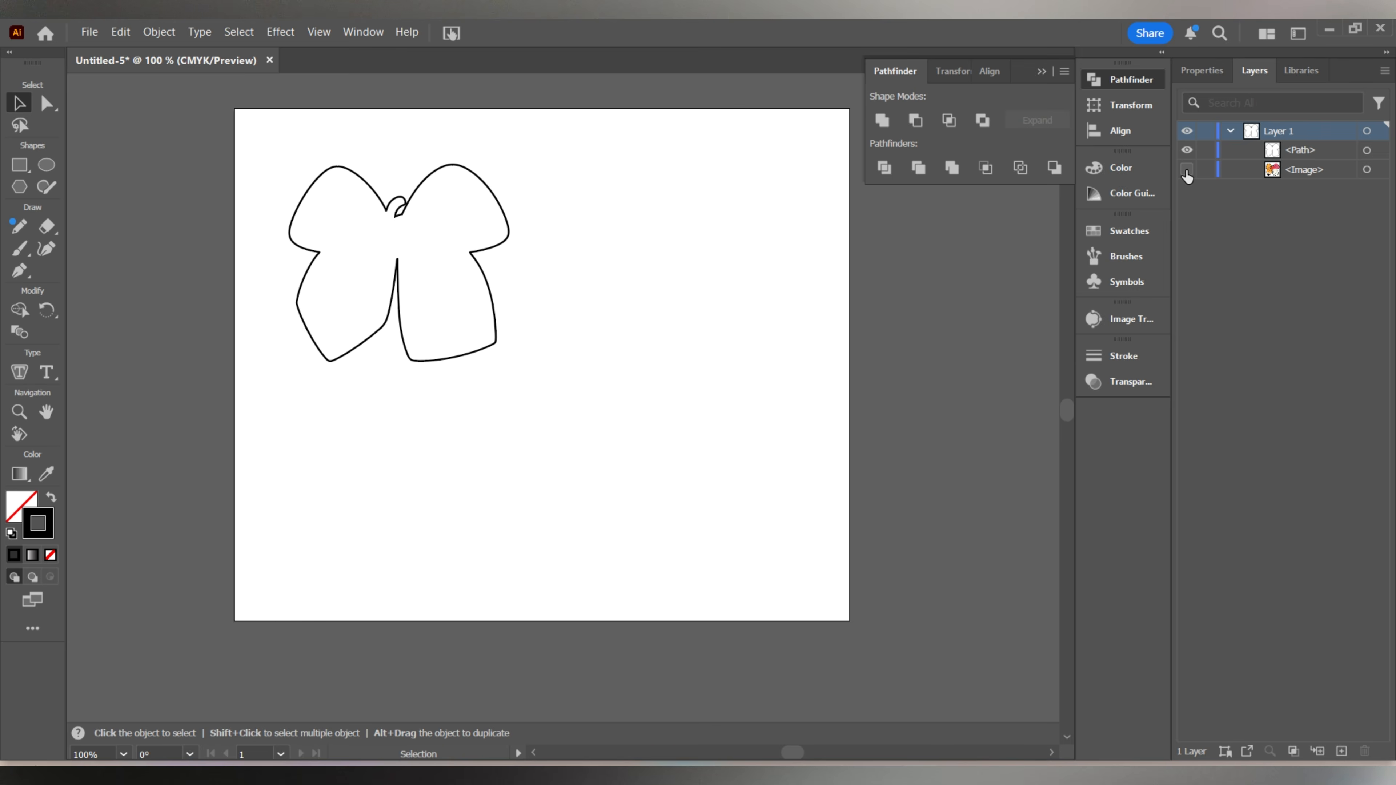
click(1186, 169)
click(1187, 170)
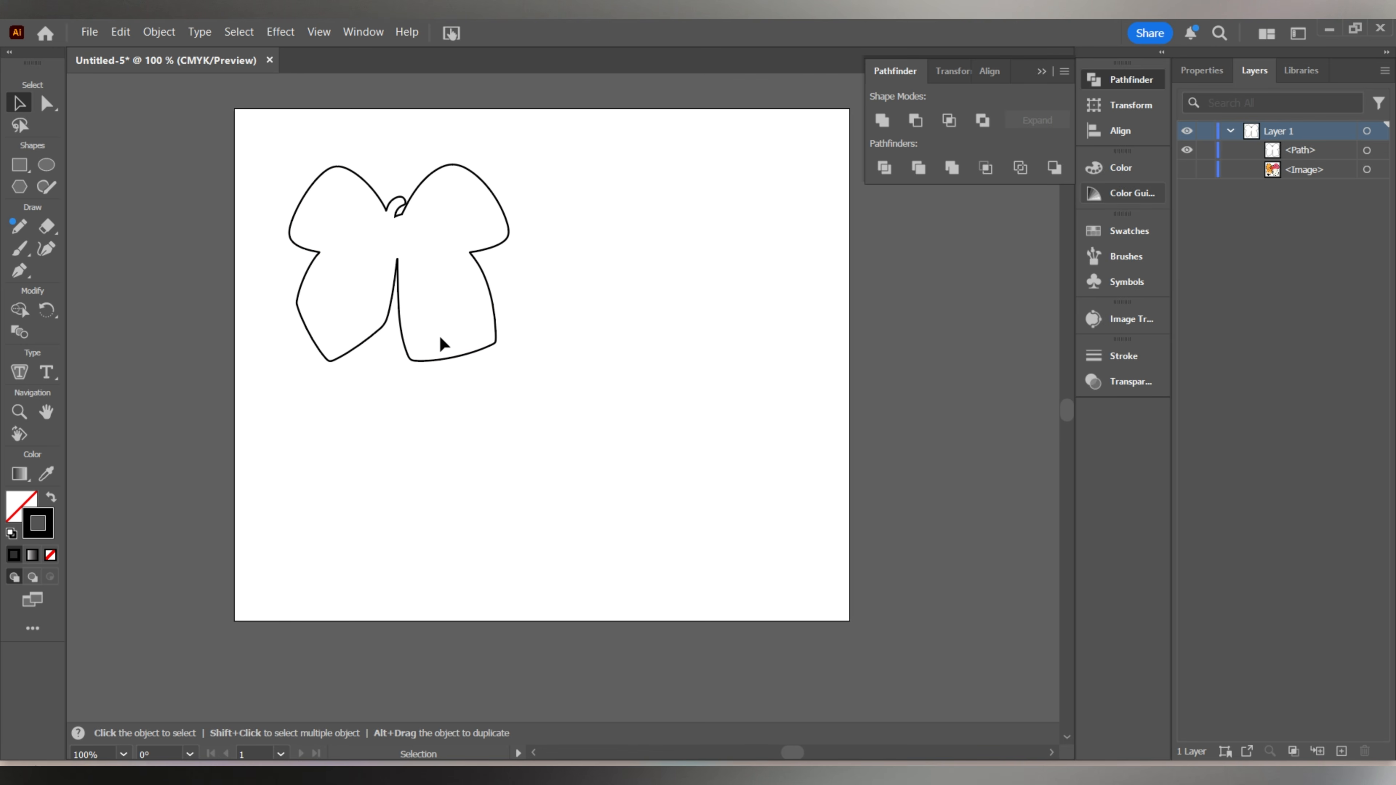
Try to change the stroke color to RGB red, ff0000, without selecting the outline.
scroll(439, 342, up, 1)
scroll(445, 294, up, 1)
drag(461, 269, 630, 423)
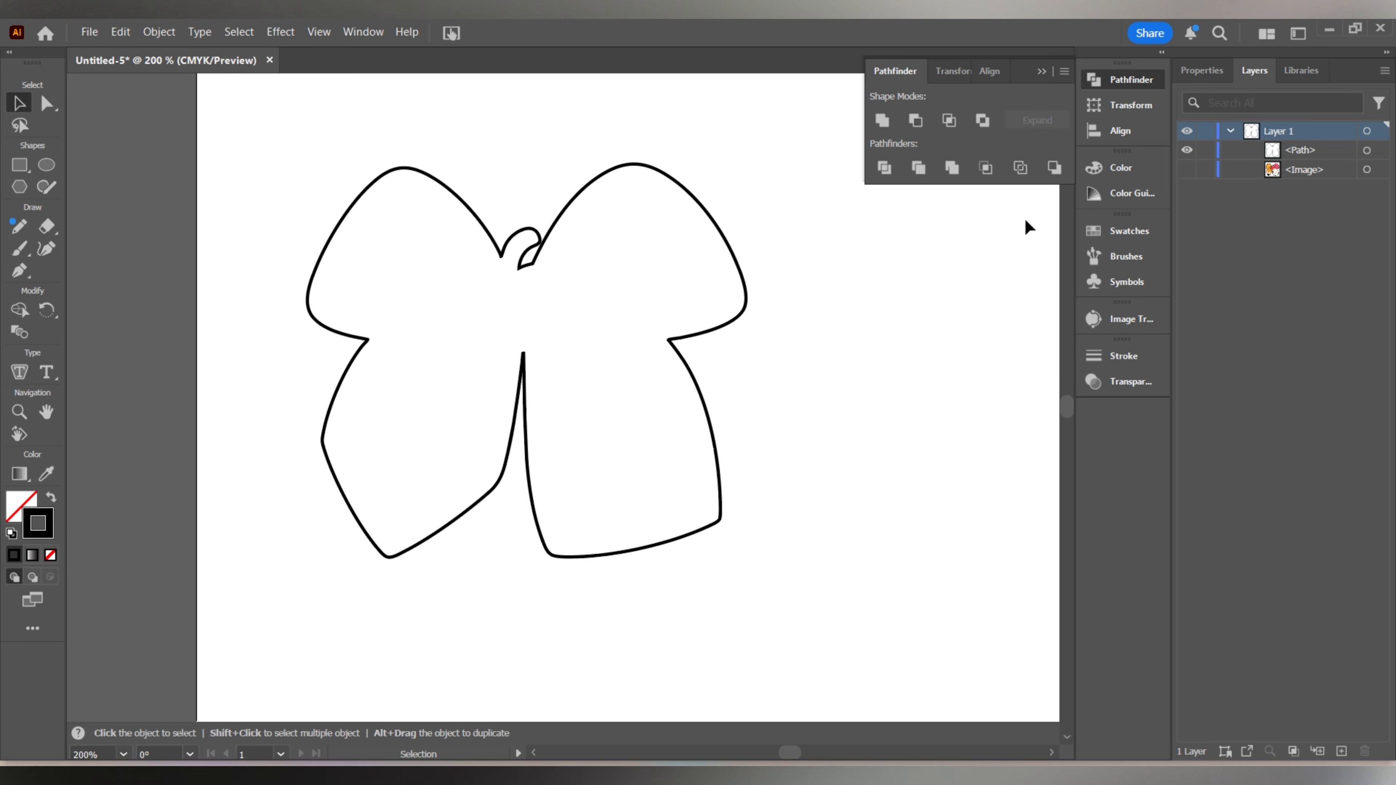
click(1138, 175)
click(1066, 161)
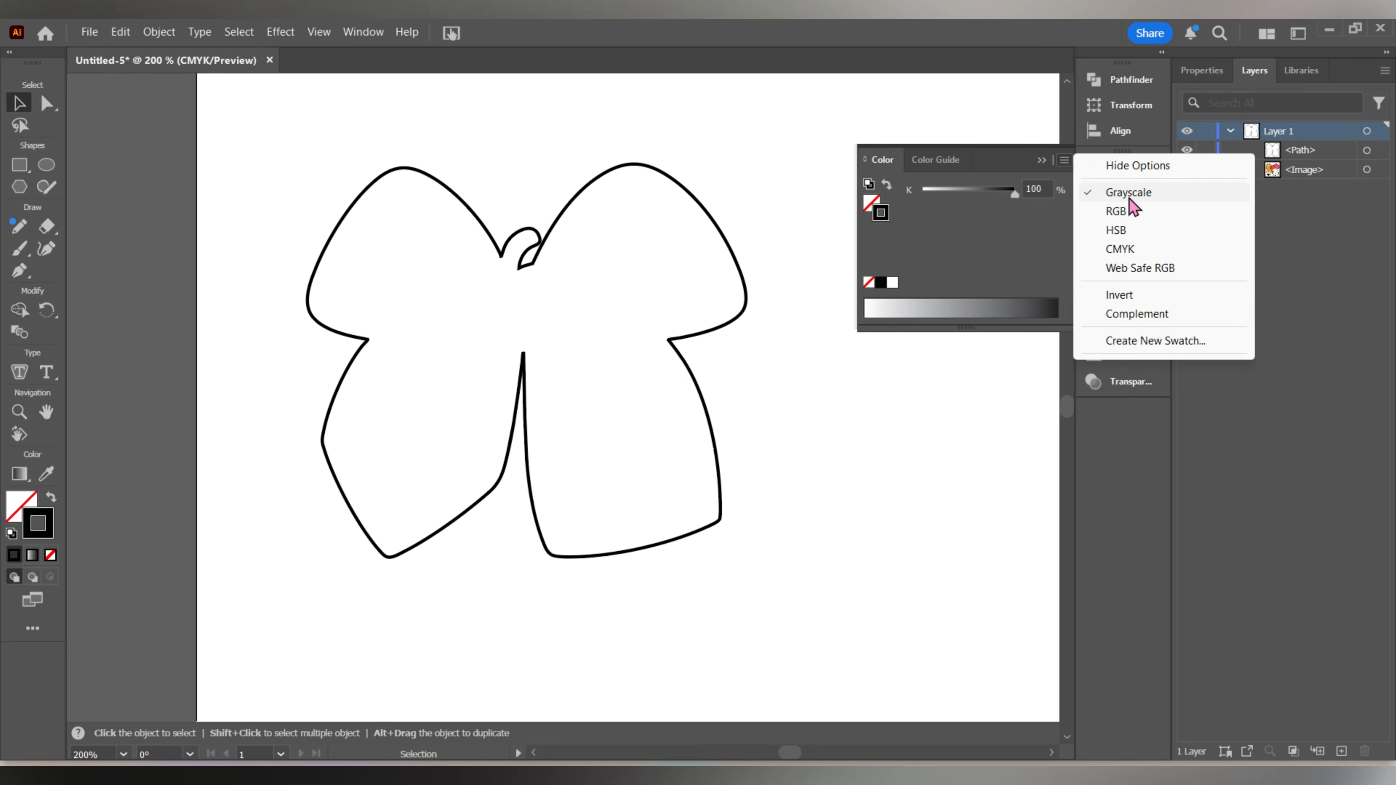
click(1118, 213)
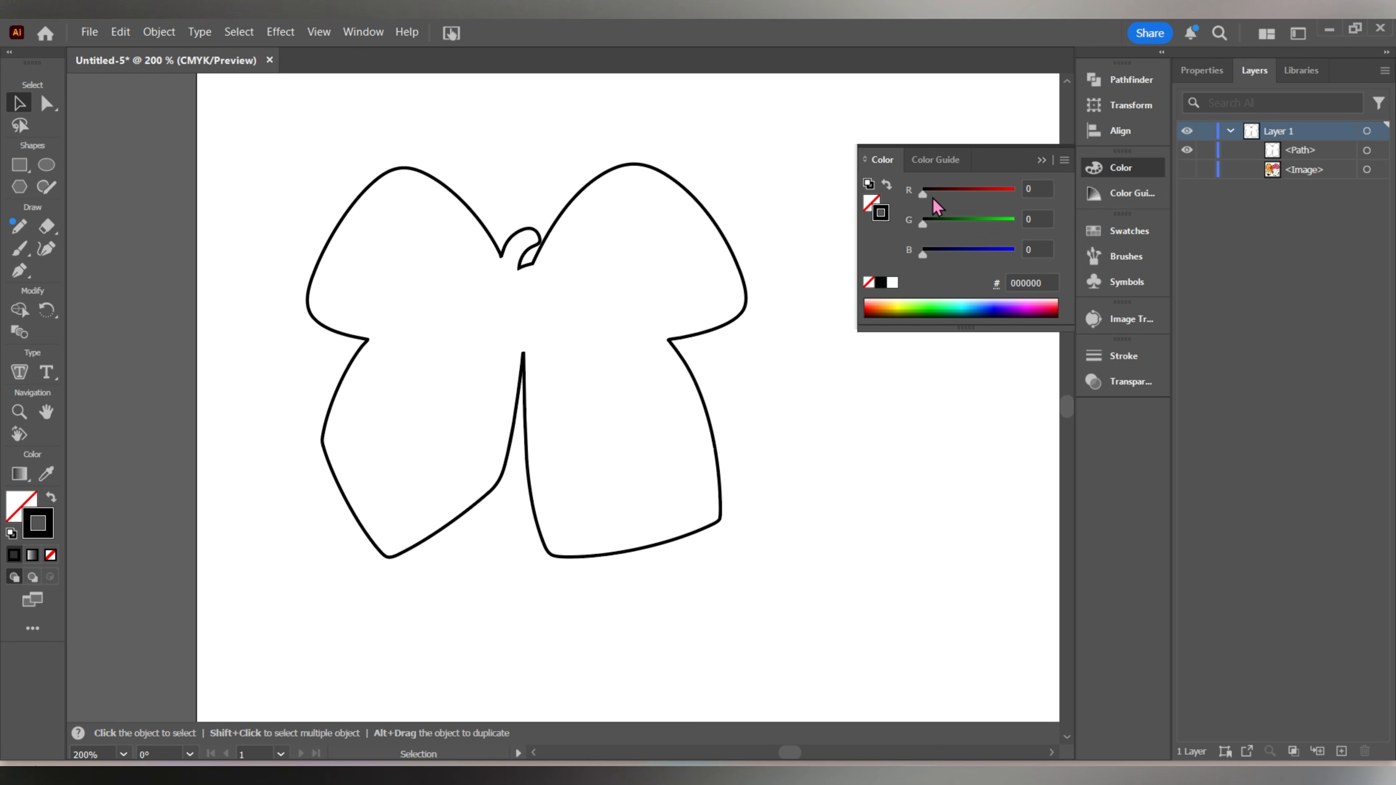
drag(932, 199, 1040, 194)
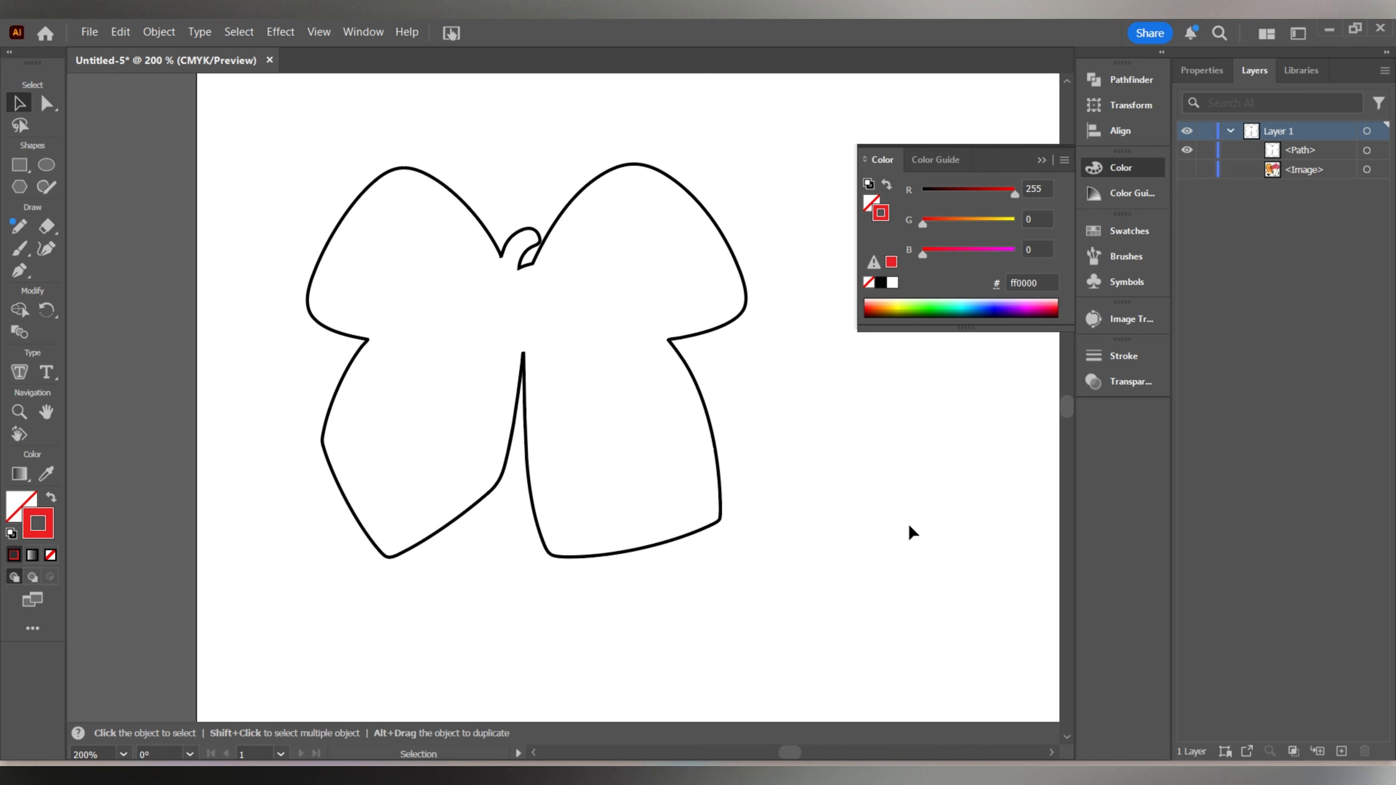
Select the bow outline and set its stroke color to RGB red, ff0000.
click(706, 416)
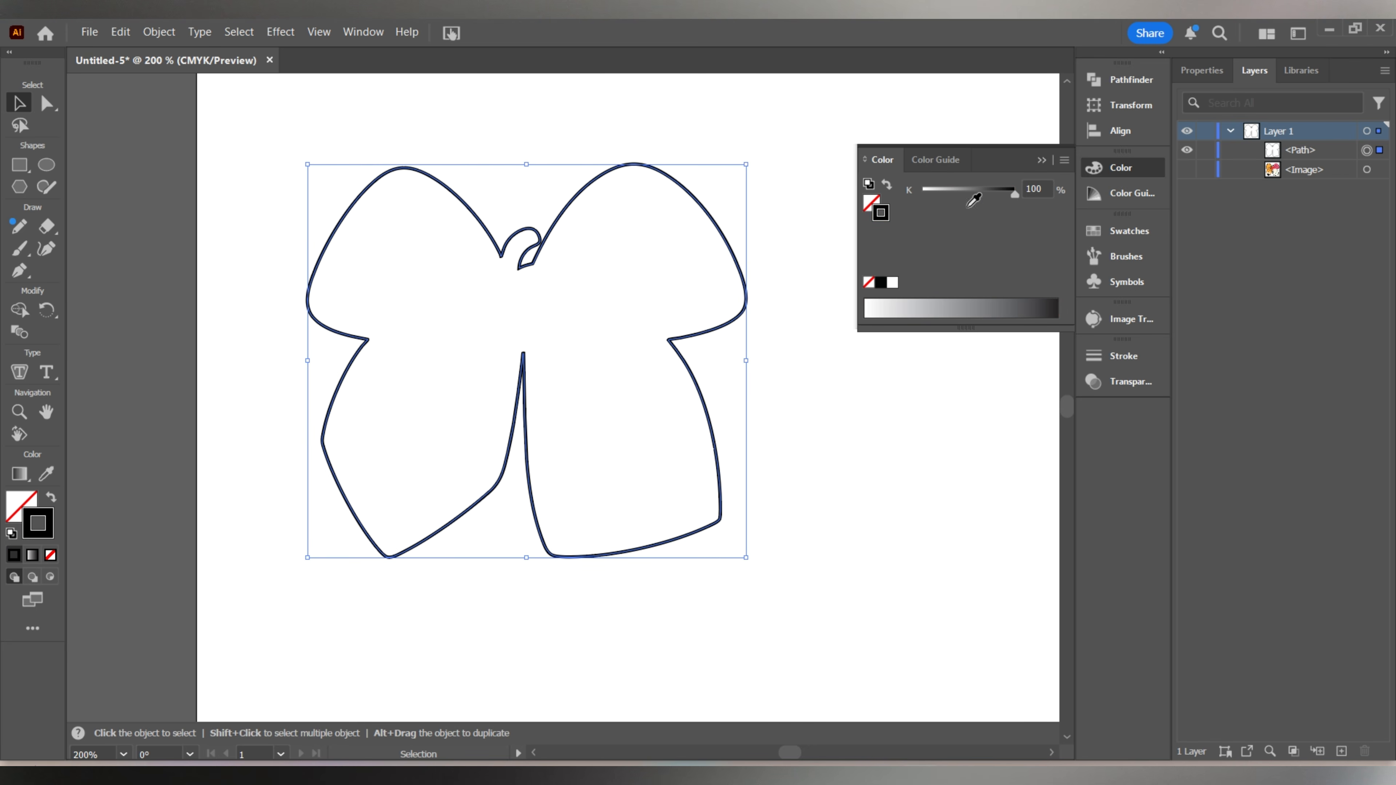
click(1064, 161)
click(1112, 218)
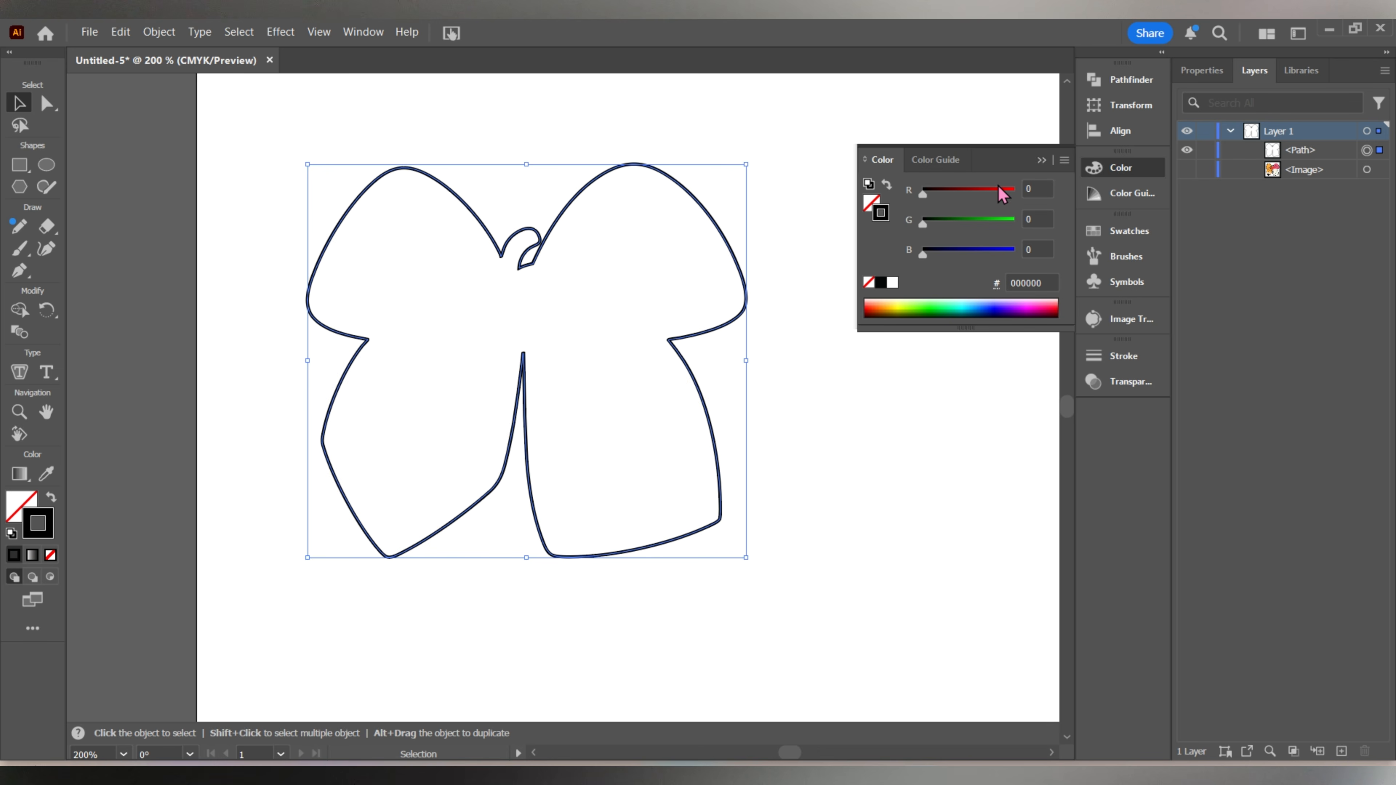
drag(1010, 201, 1019, 200)
click(877, 430)
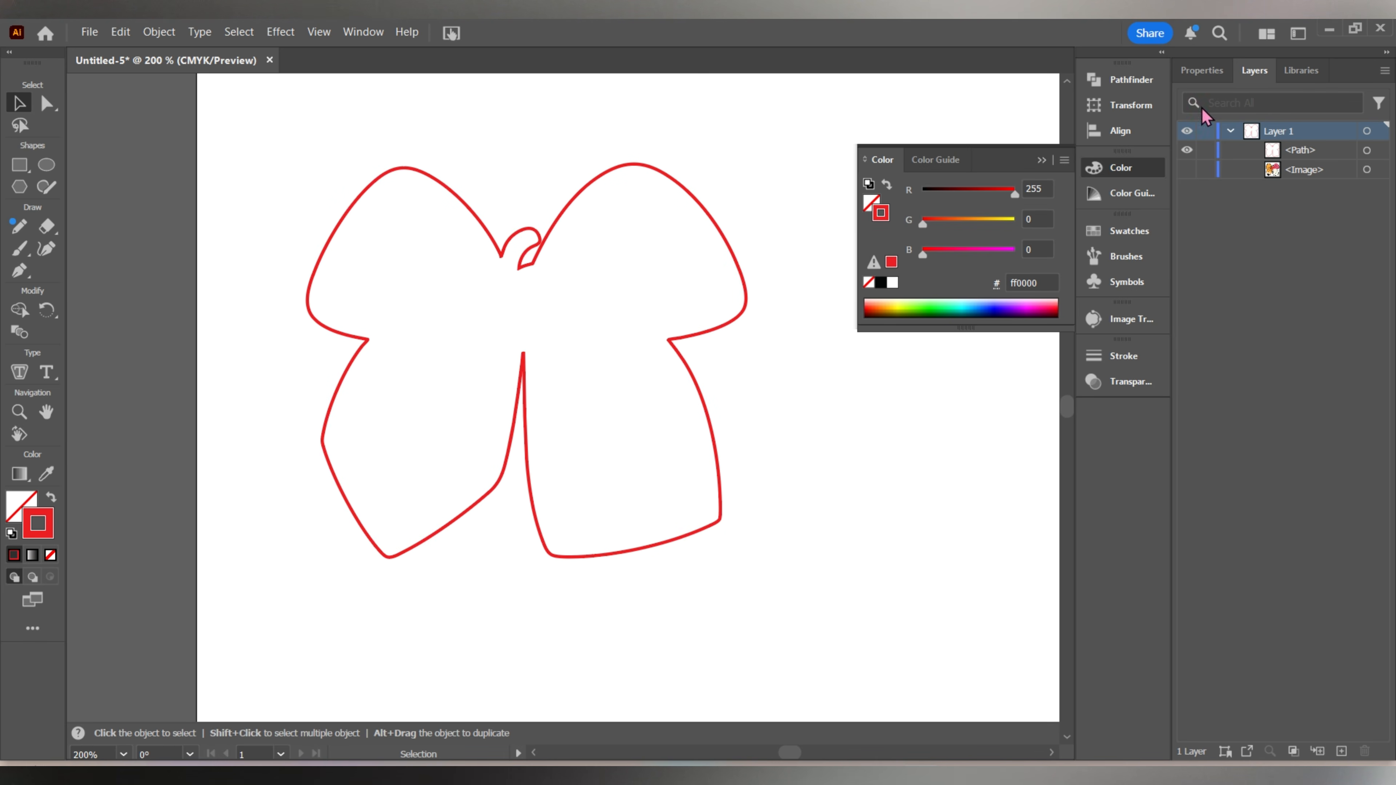
Show the original bow image to examine how the red outline fits around it, then hide the image again.
click(1187, 169)
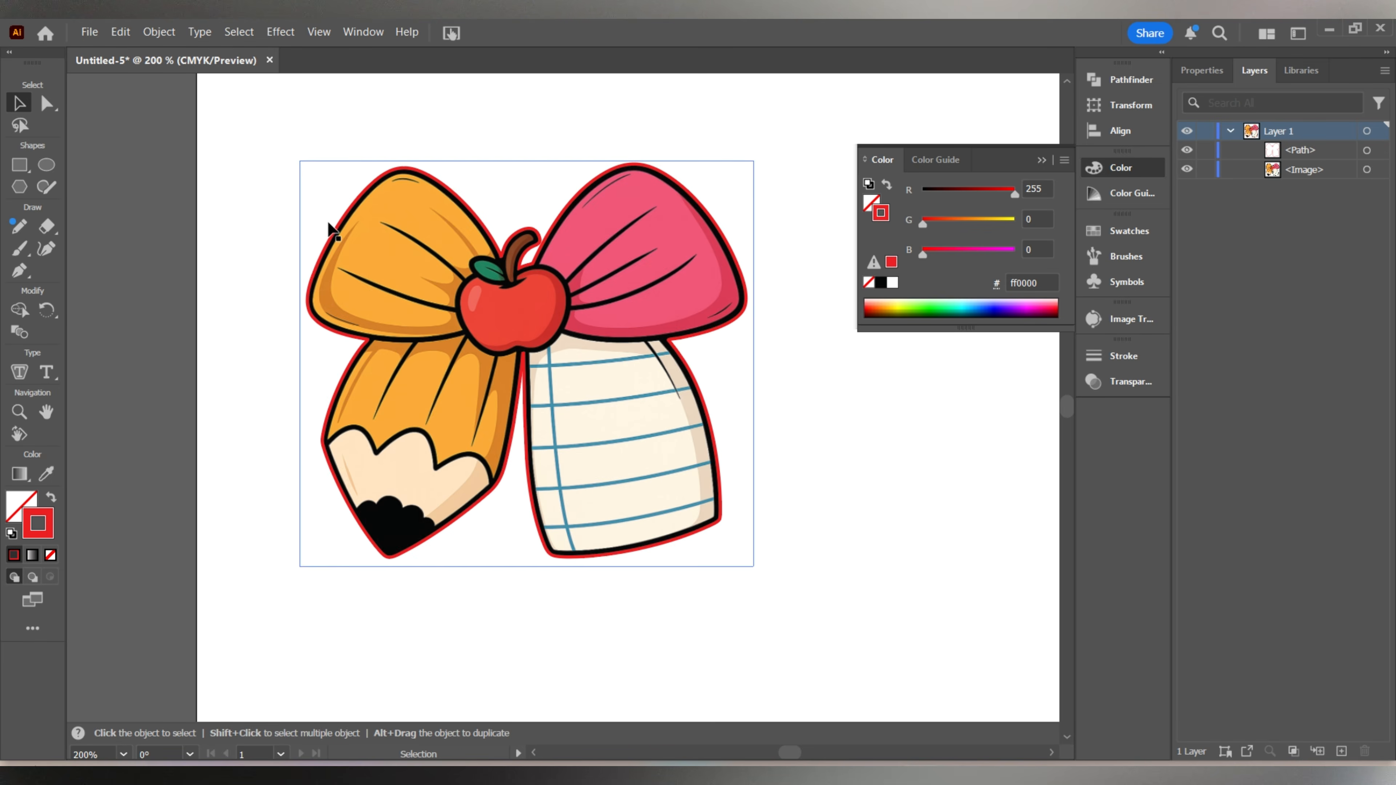
click(520, 270)
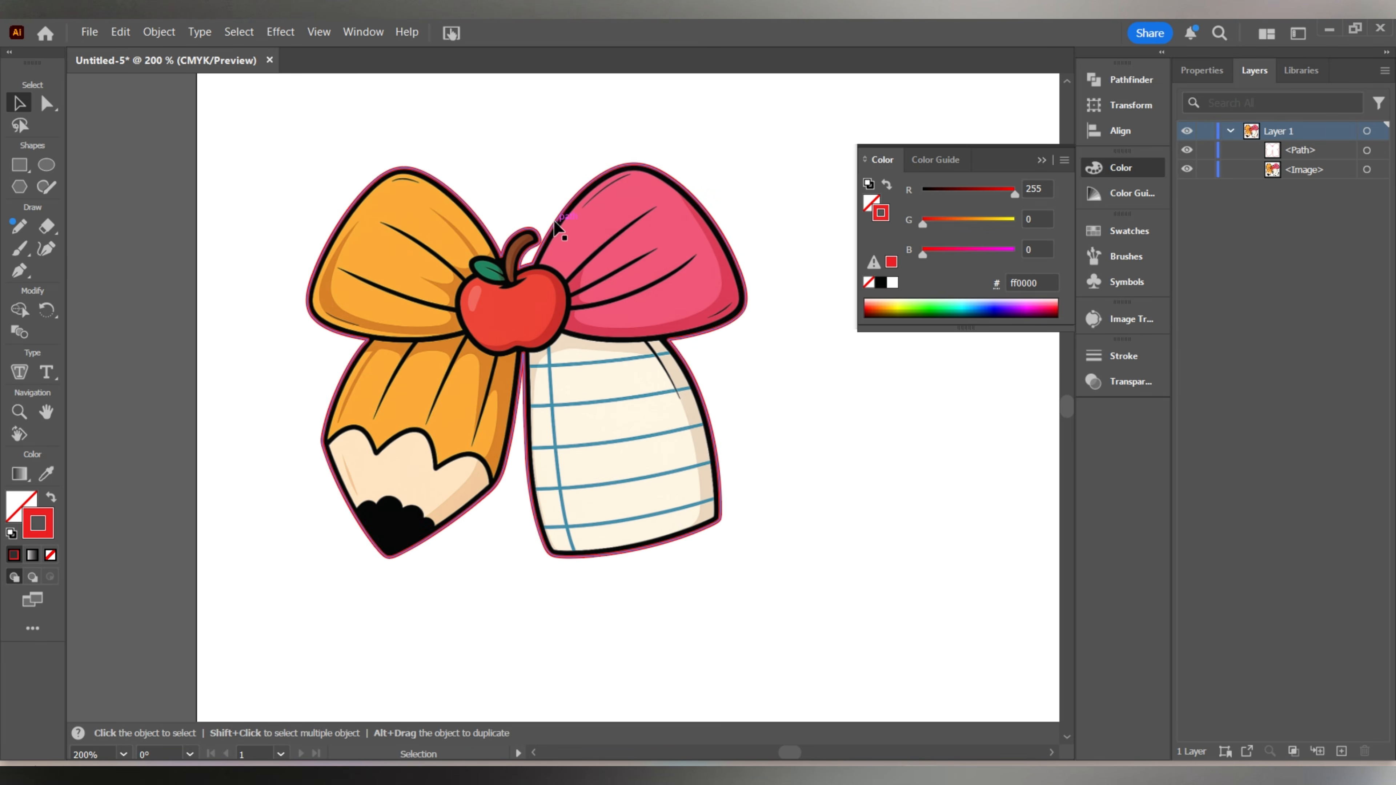
click(1187, 168)
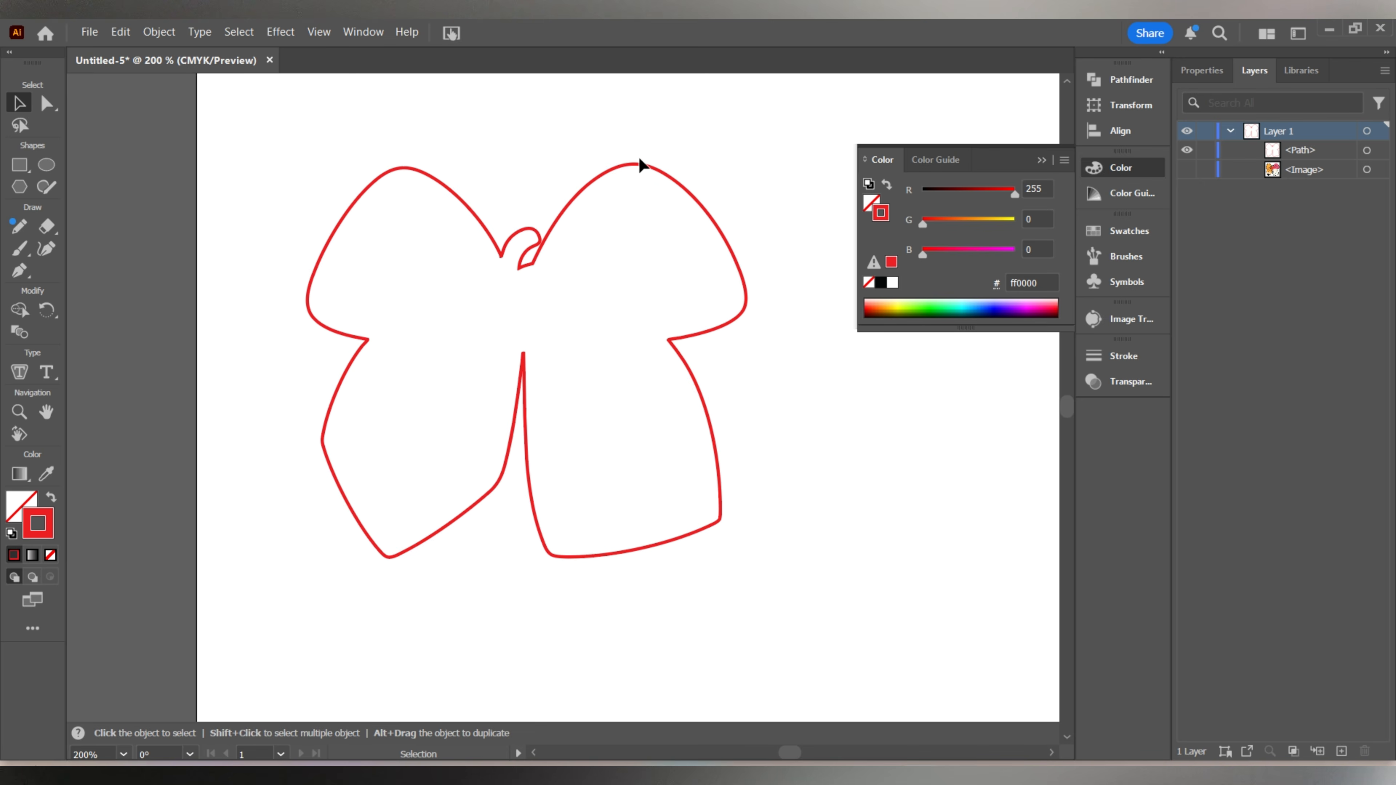
Offset the red bow outline outward by 0.01 in with Miter joins and a miter limit of 4.
click(636, 166)
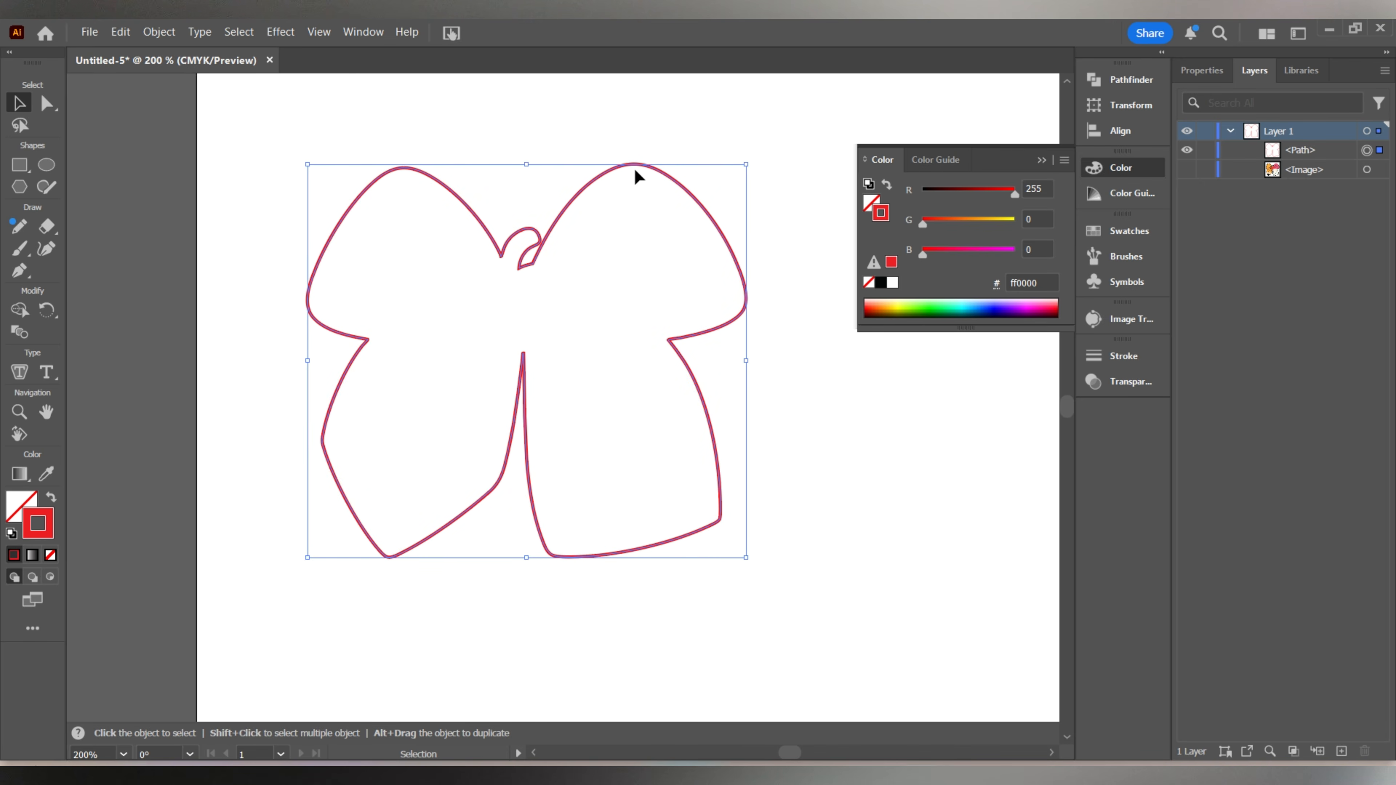
click(158, 32)
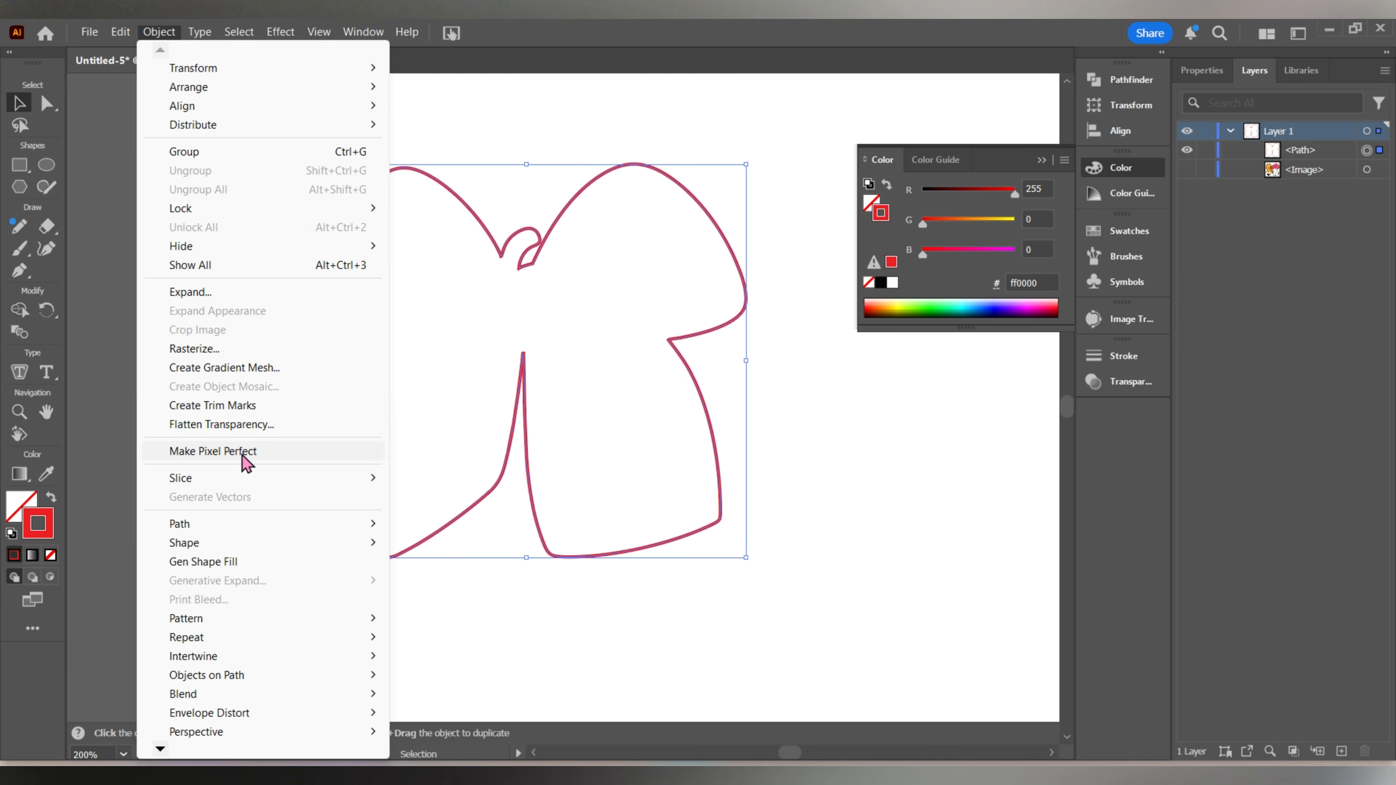
mouse_move(250, 536)
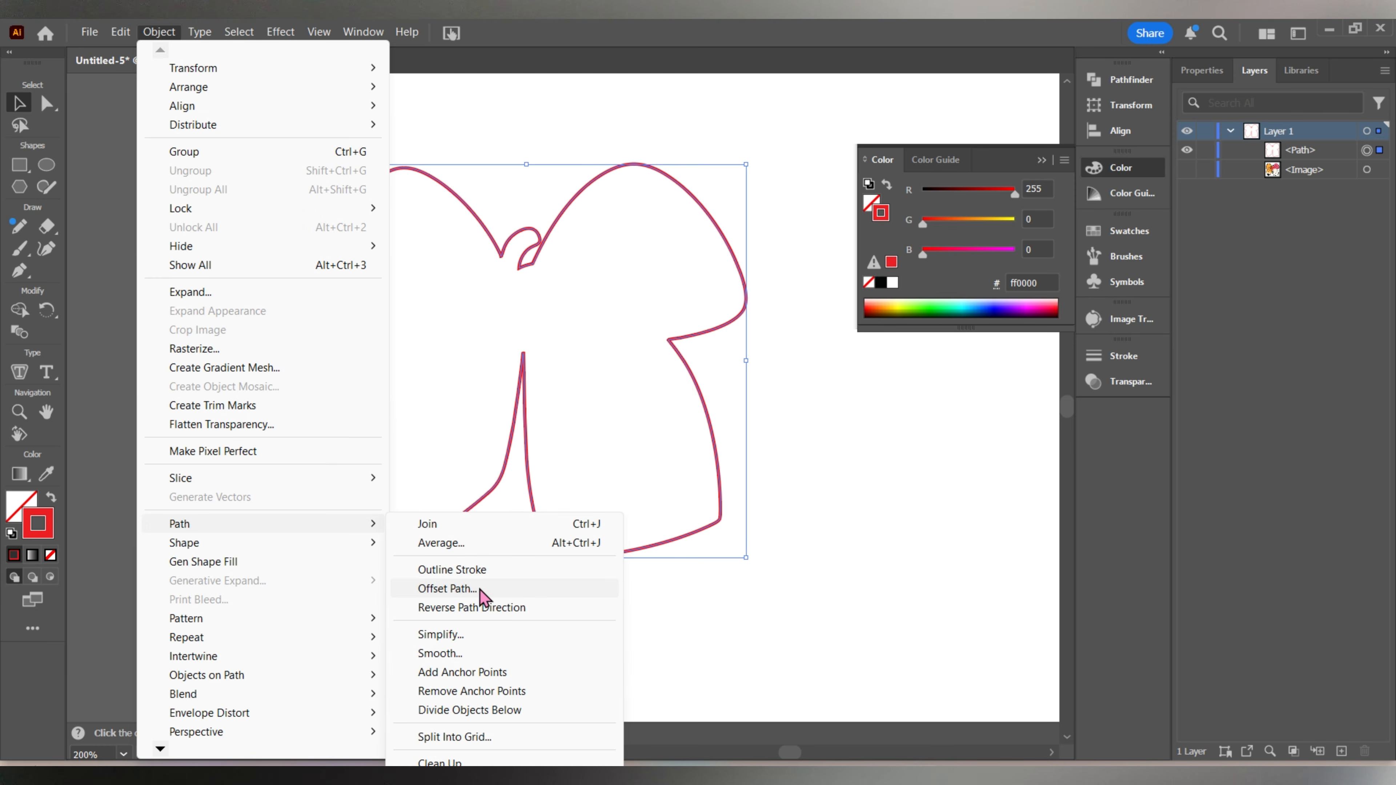
click(446, 589)
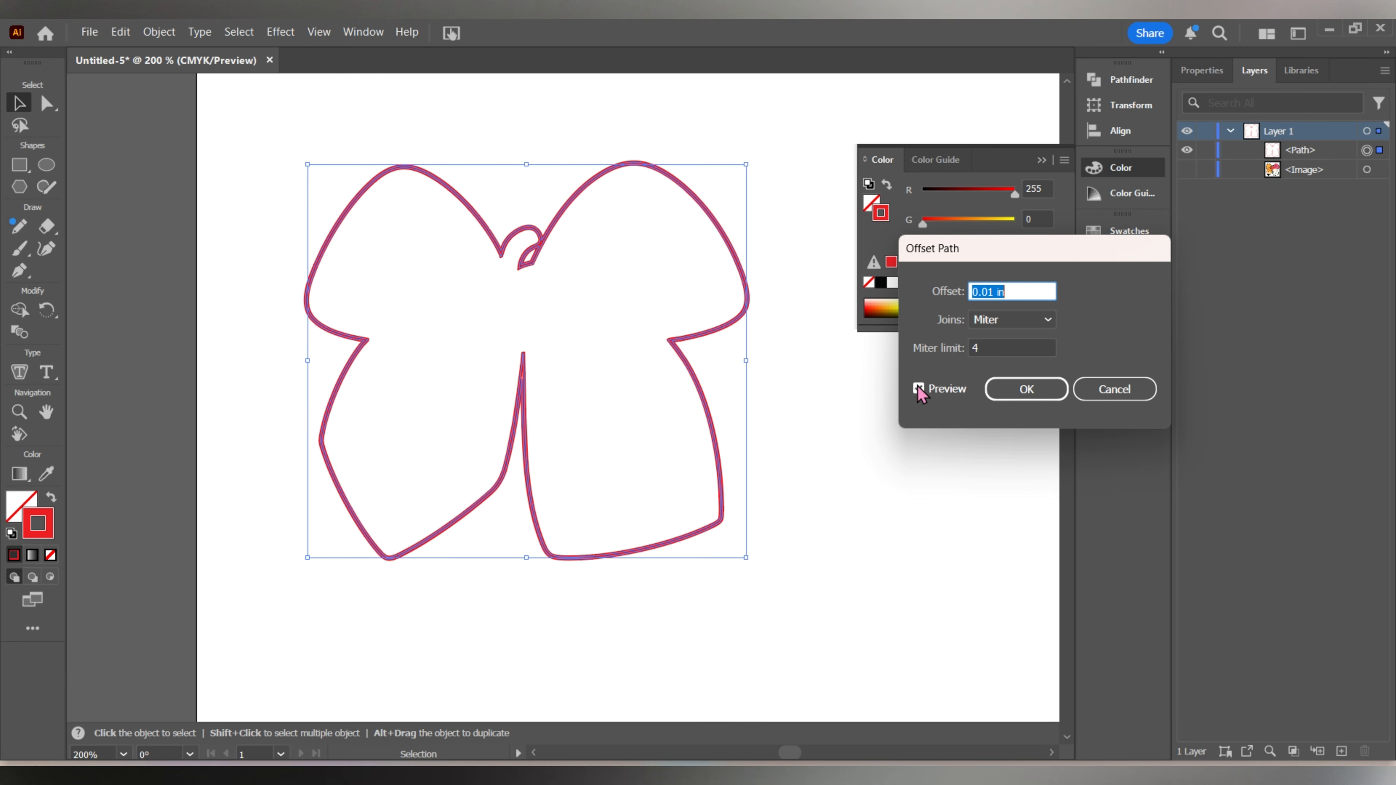
click(1026, 389)
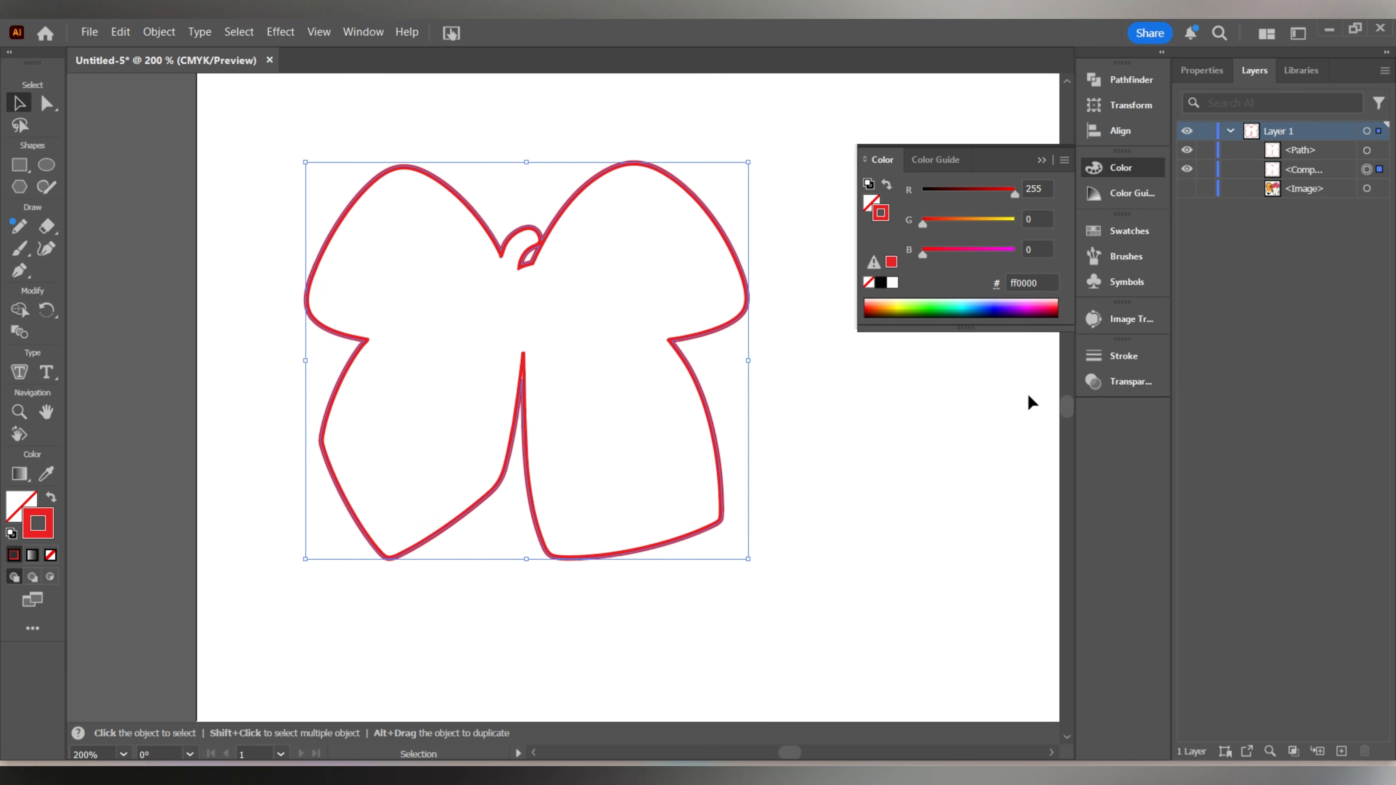
click(791, 418)
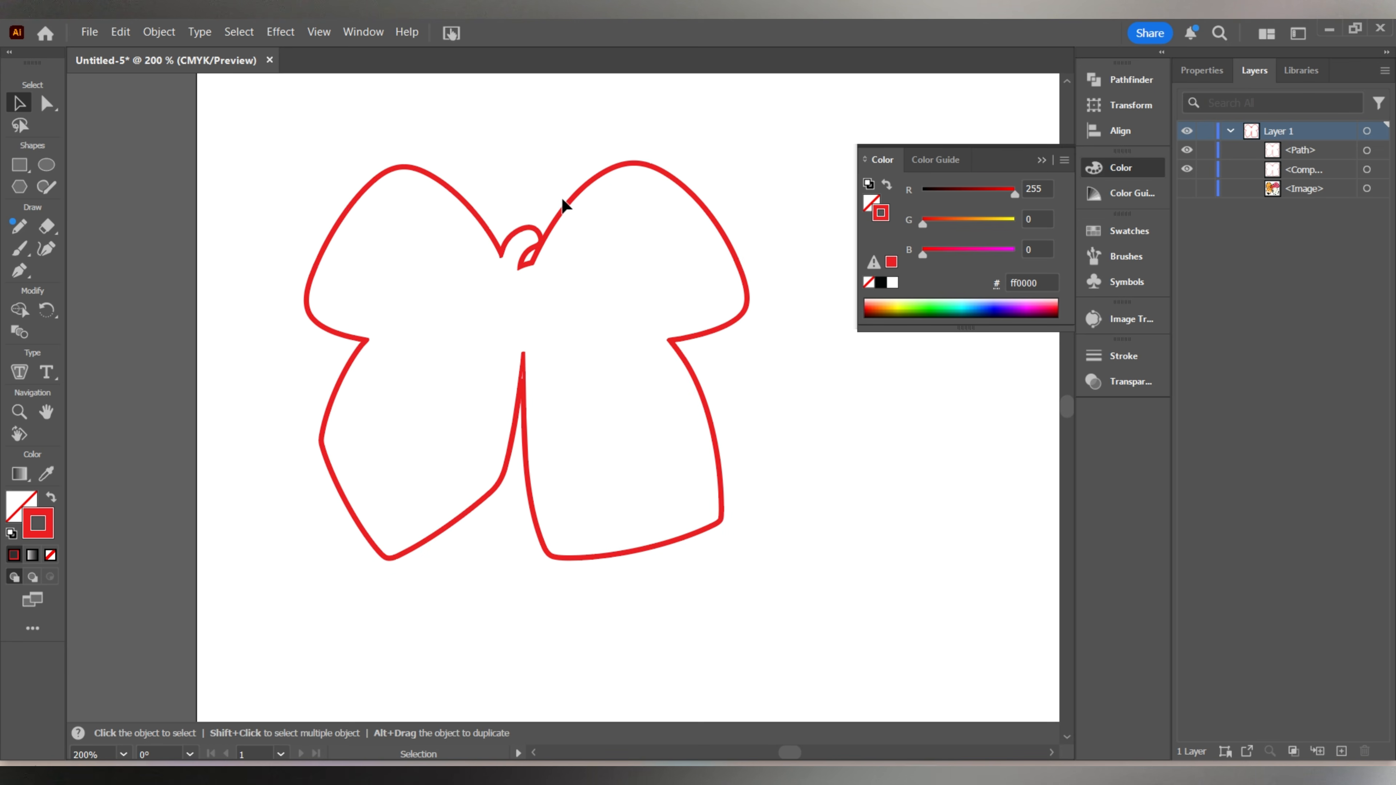
Delete the original inner outline path, keeping only the offset copy.
scroll(580, 184, up, 3)
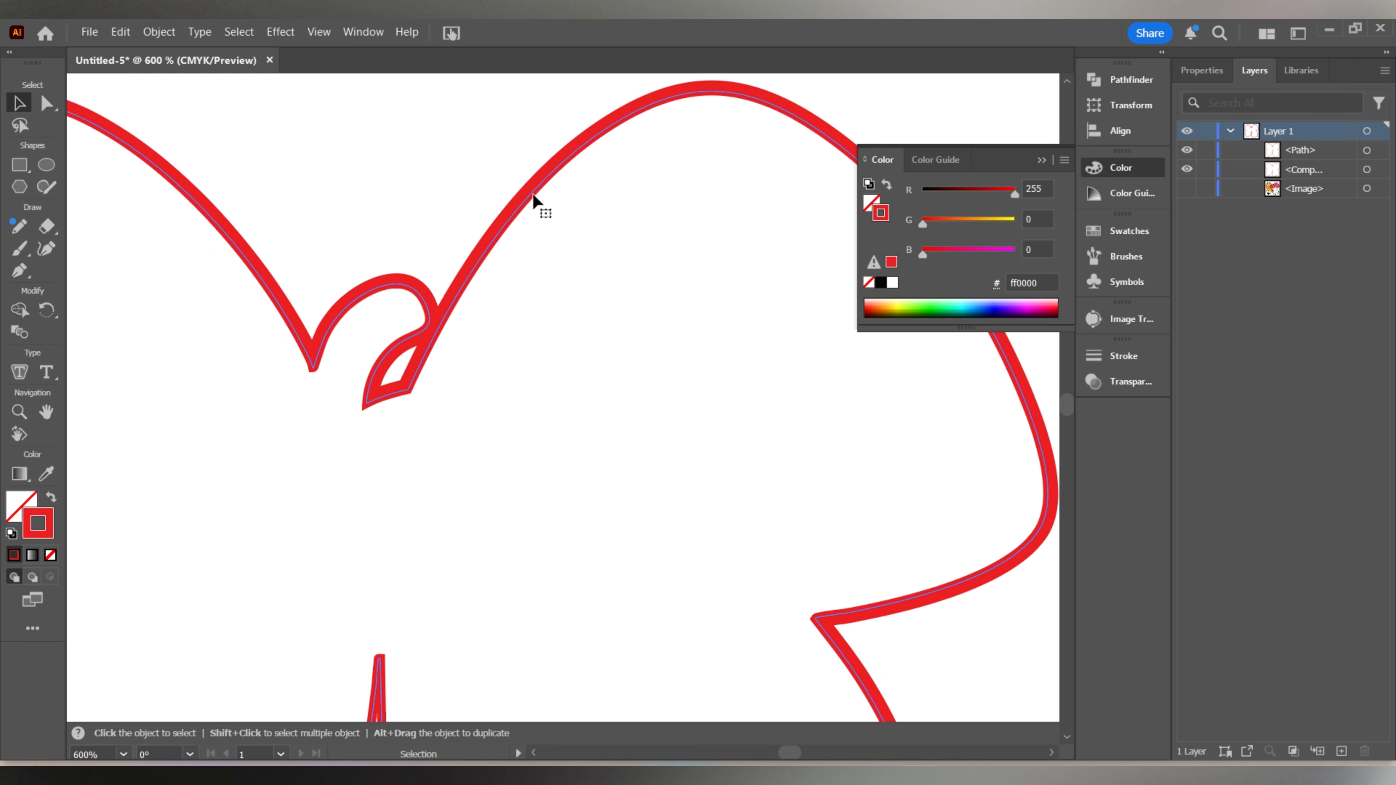
click(532, 193)
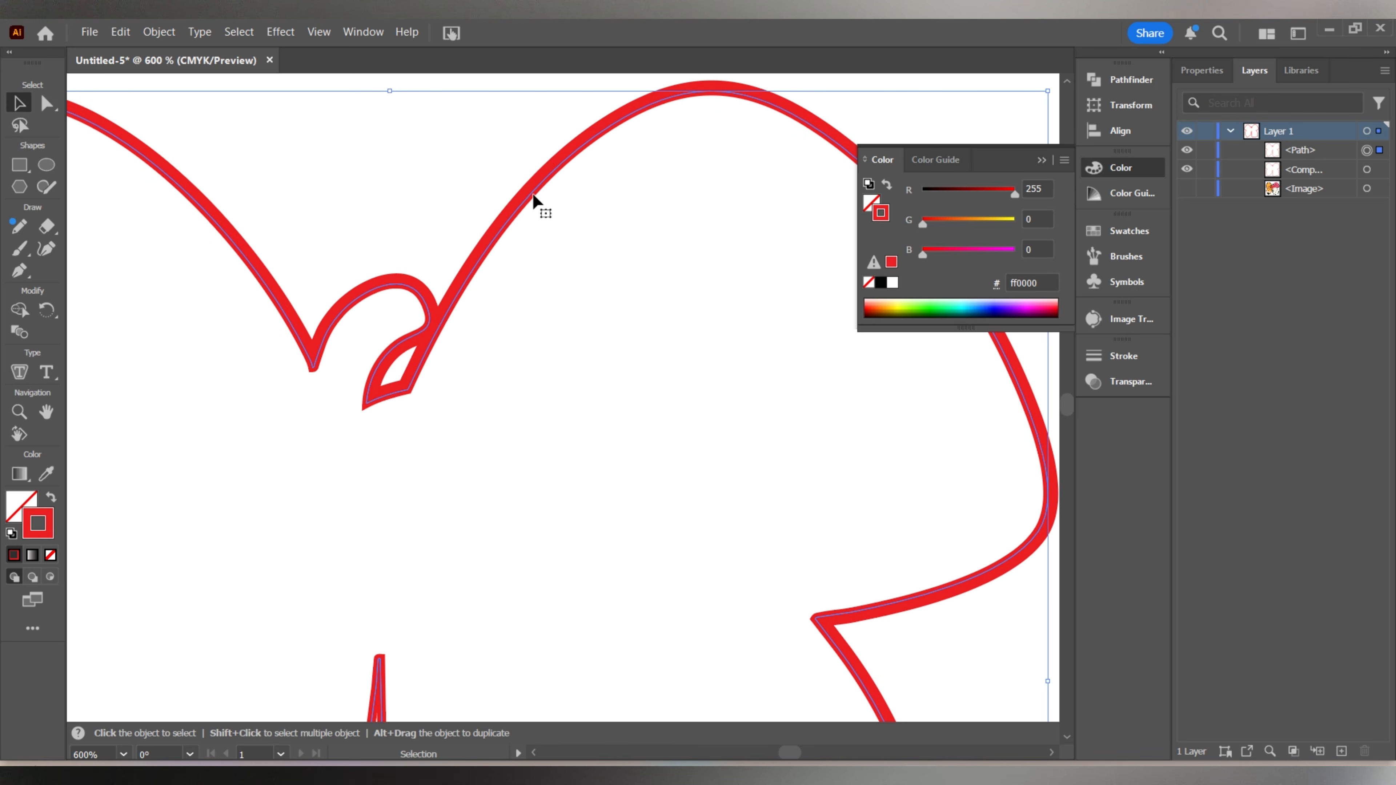
key(Delete)
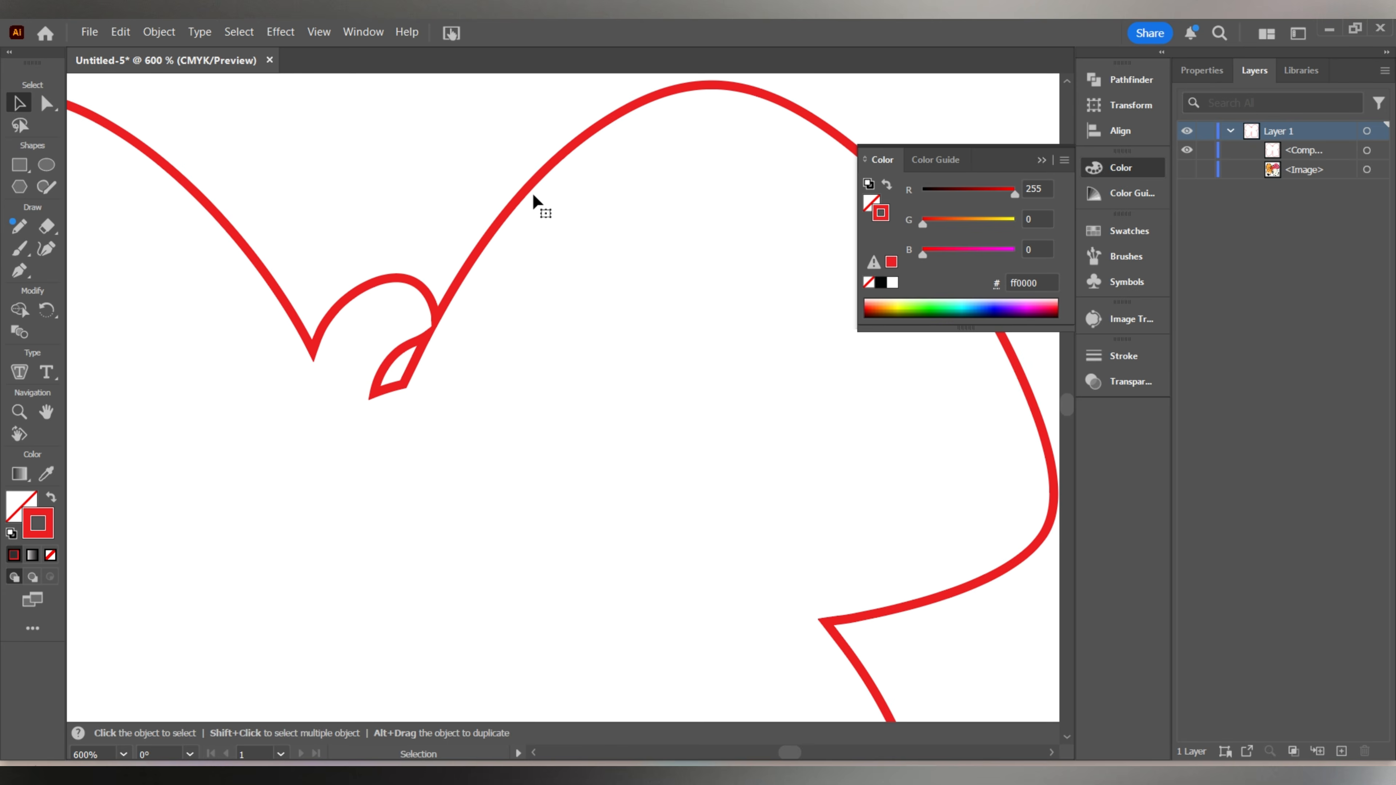
Select the offset bow outline and release its compound path into separate paths.
scroll(444, 311, down, 1)
scroll(452, 323, up, 2)
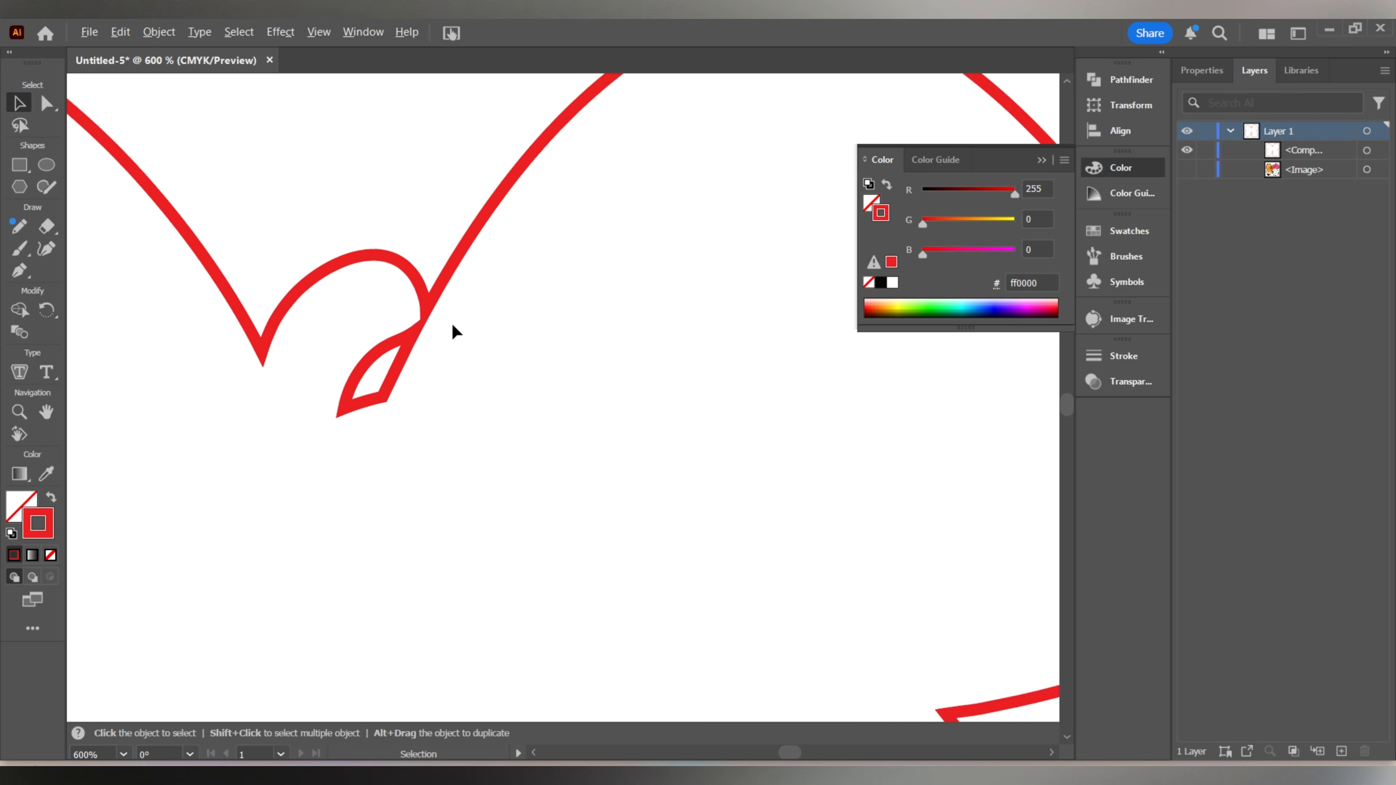
scroll(411, 346, up, 2)
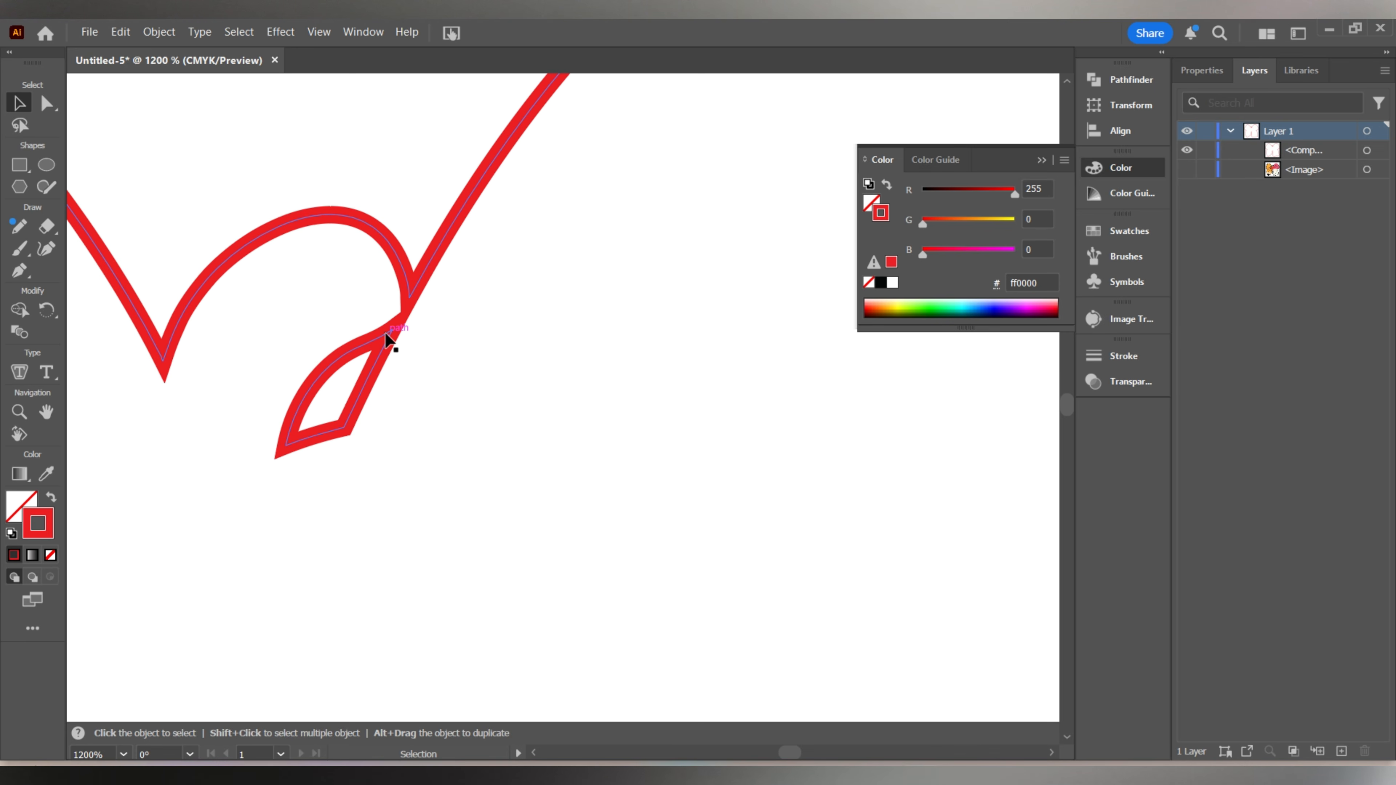
scroll(379, 342, down, 1)
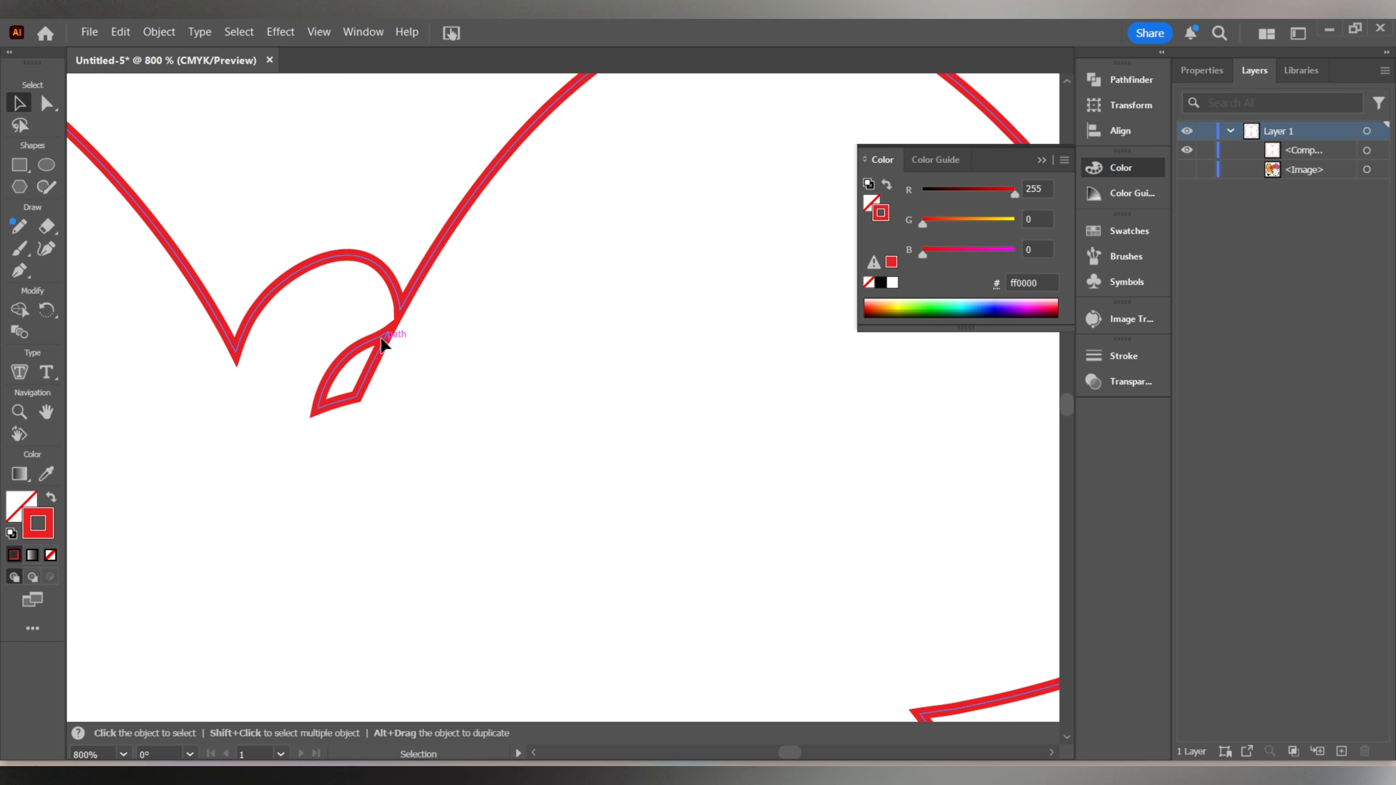
click(384, 345)
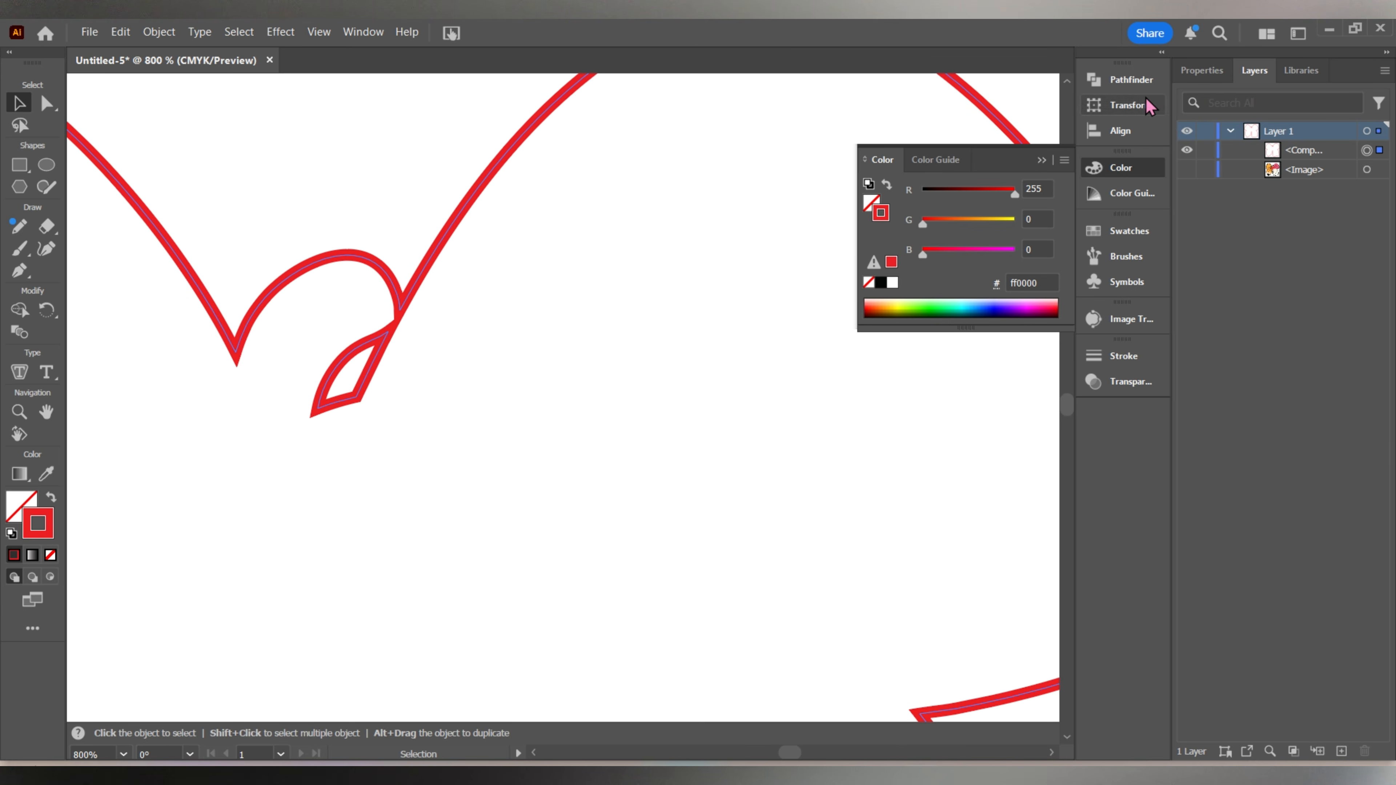
click(1201, 70)
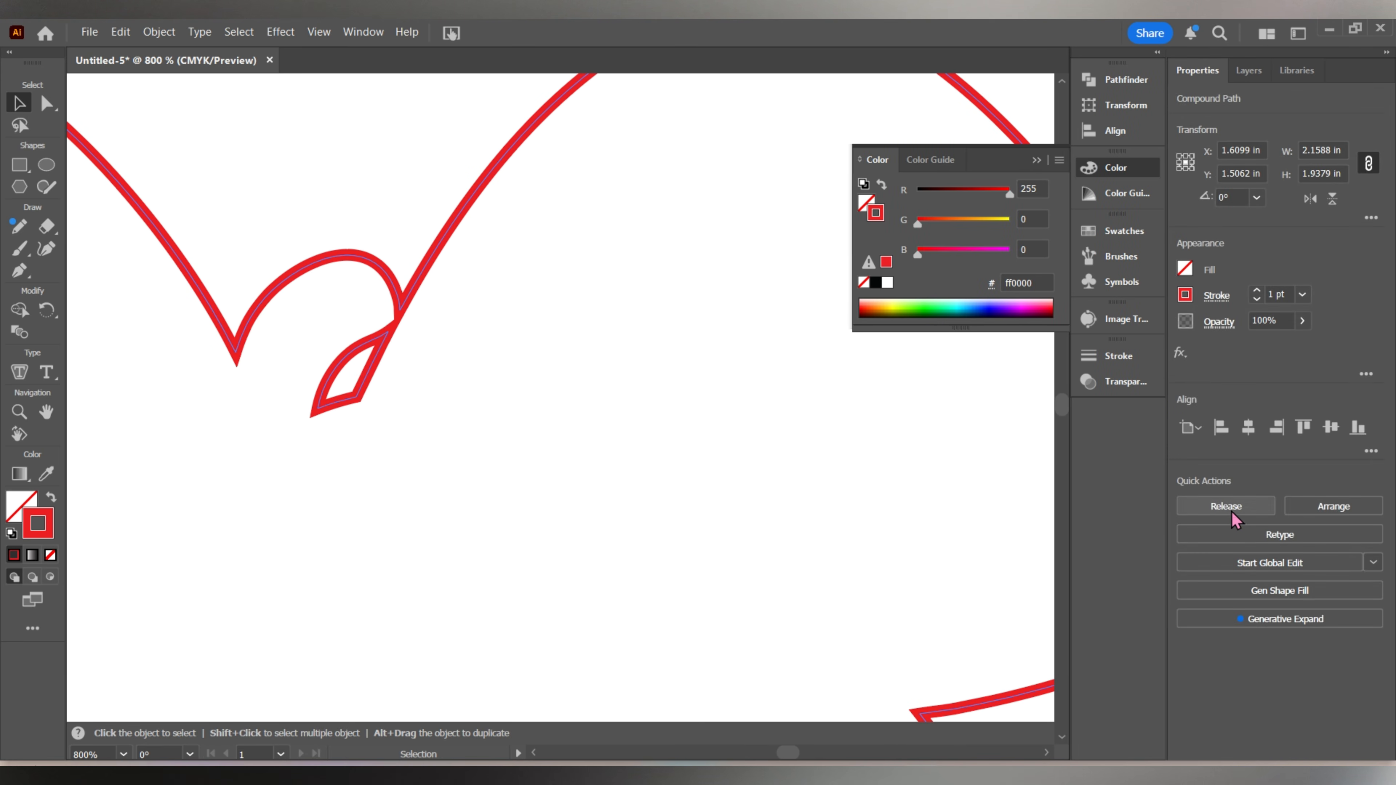
click(1209, 511)
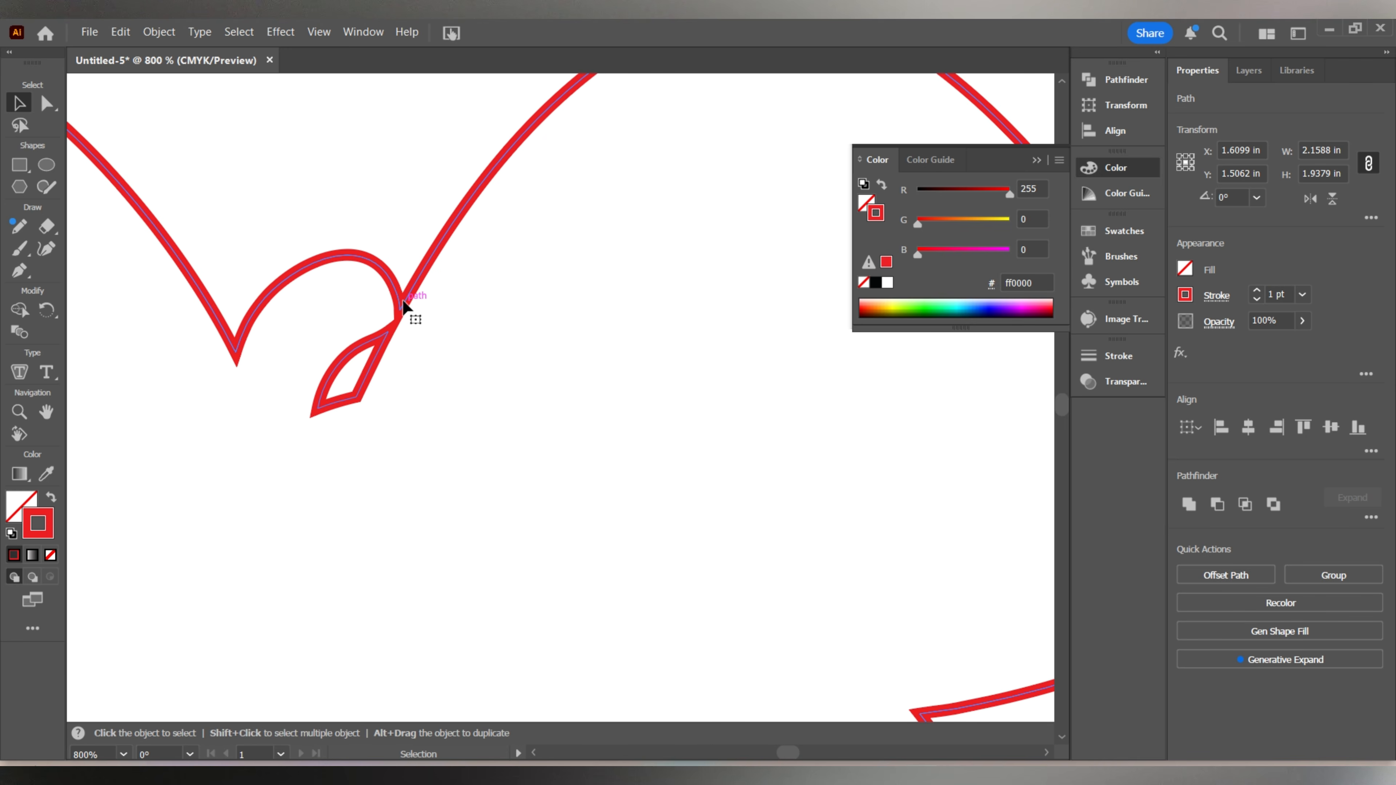
Delete the small leftover leaf-shaped path beneath the bump at the bow's center.
click(525, 328)
click(386, 355)
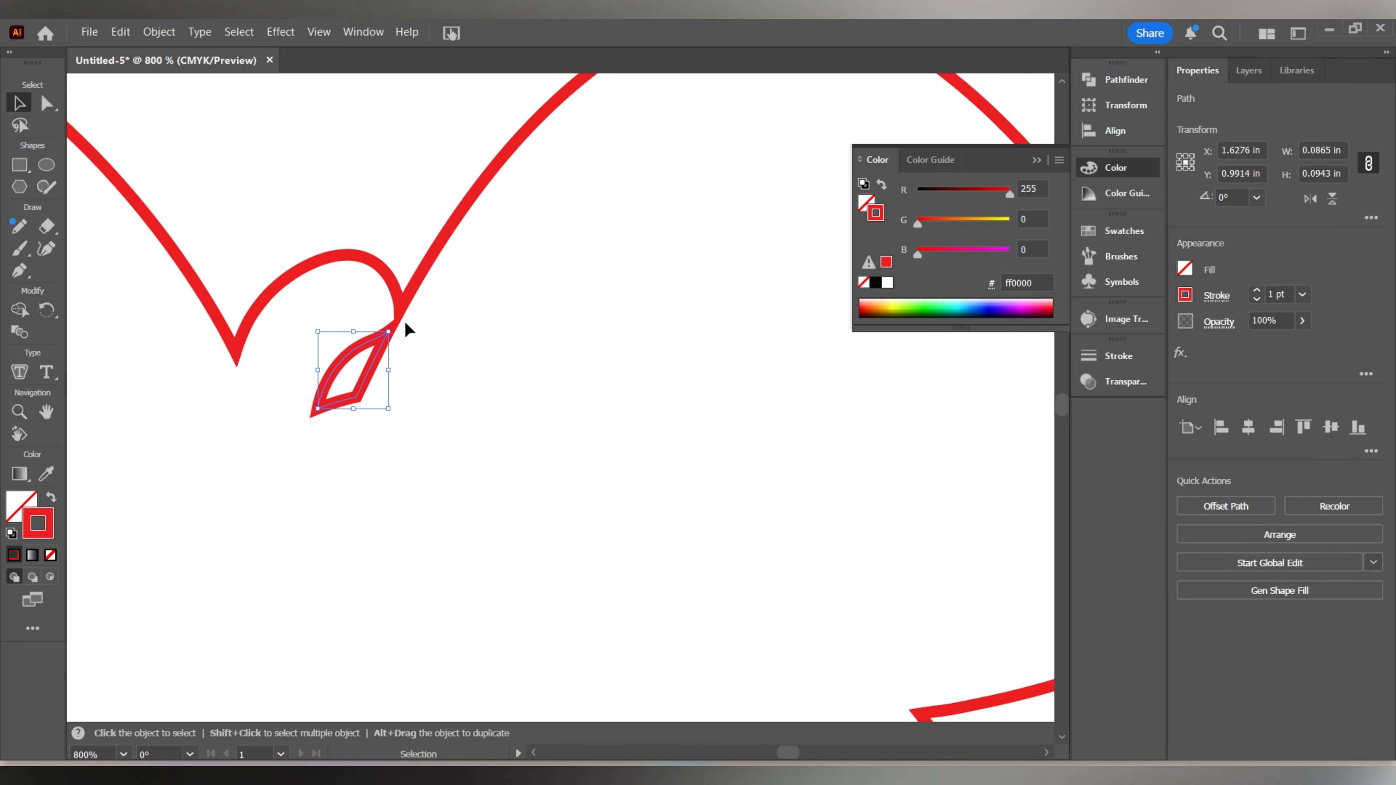
click(404, 299)
click(372, 361)
key(Delete)
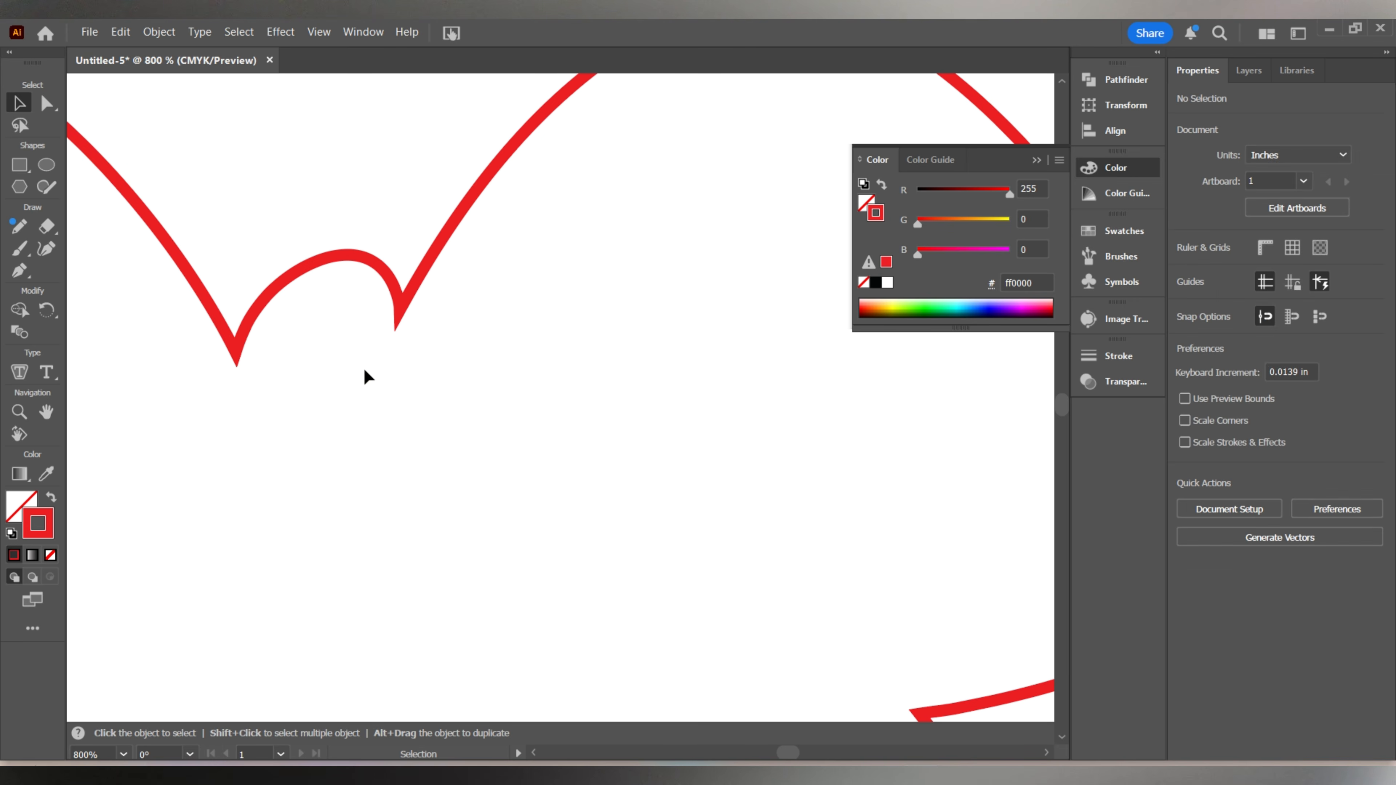
Show the original bow image again behind the cleaned-up red outline.
alt+scroll(409, 470, down, 2)
alt+scroll(416, 466, down, 2)
drag(415, 461, 480, 297)
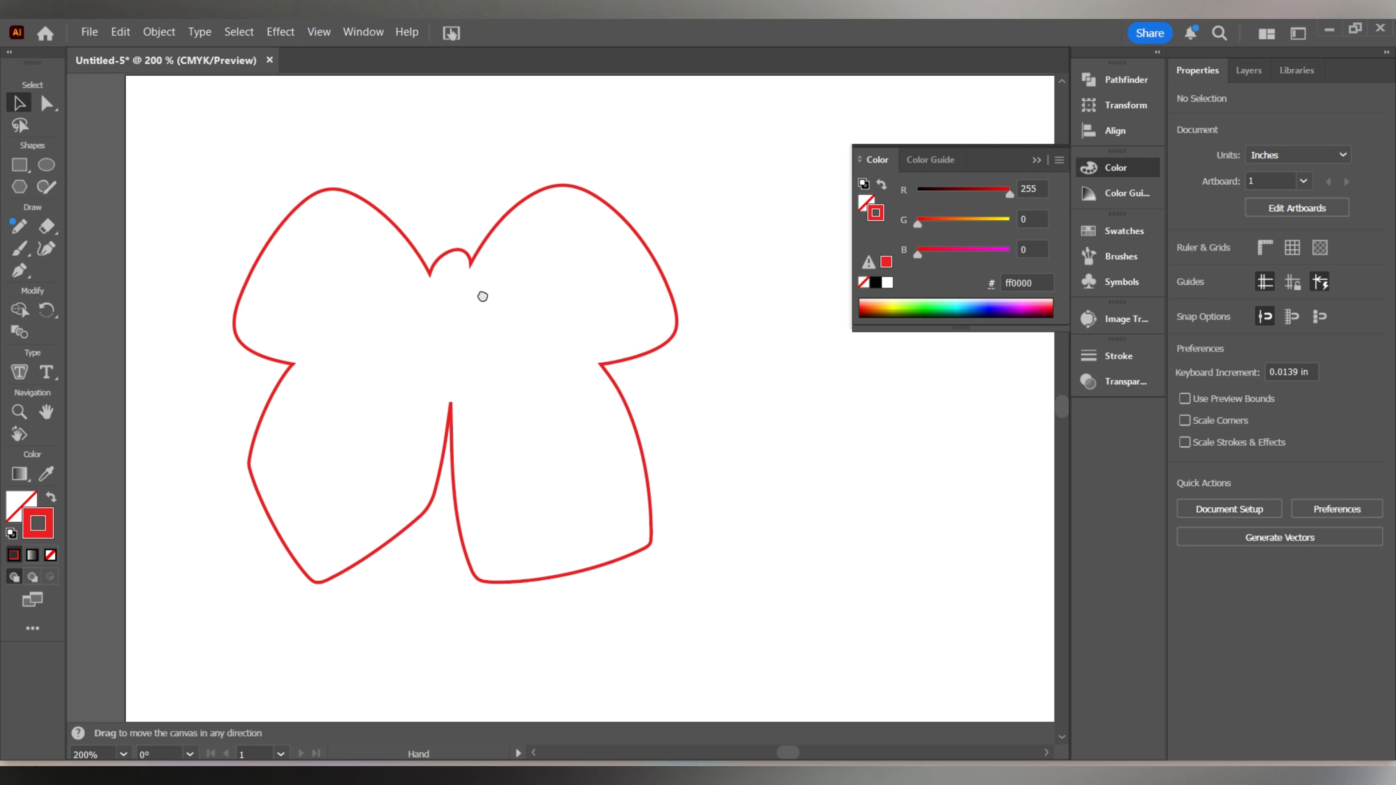
click(1255, 74)
click(1044, 160)
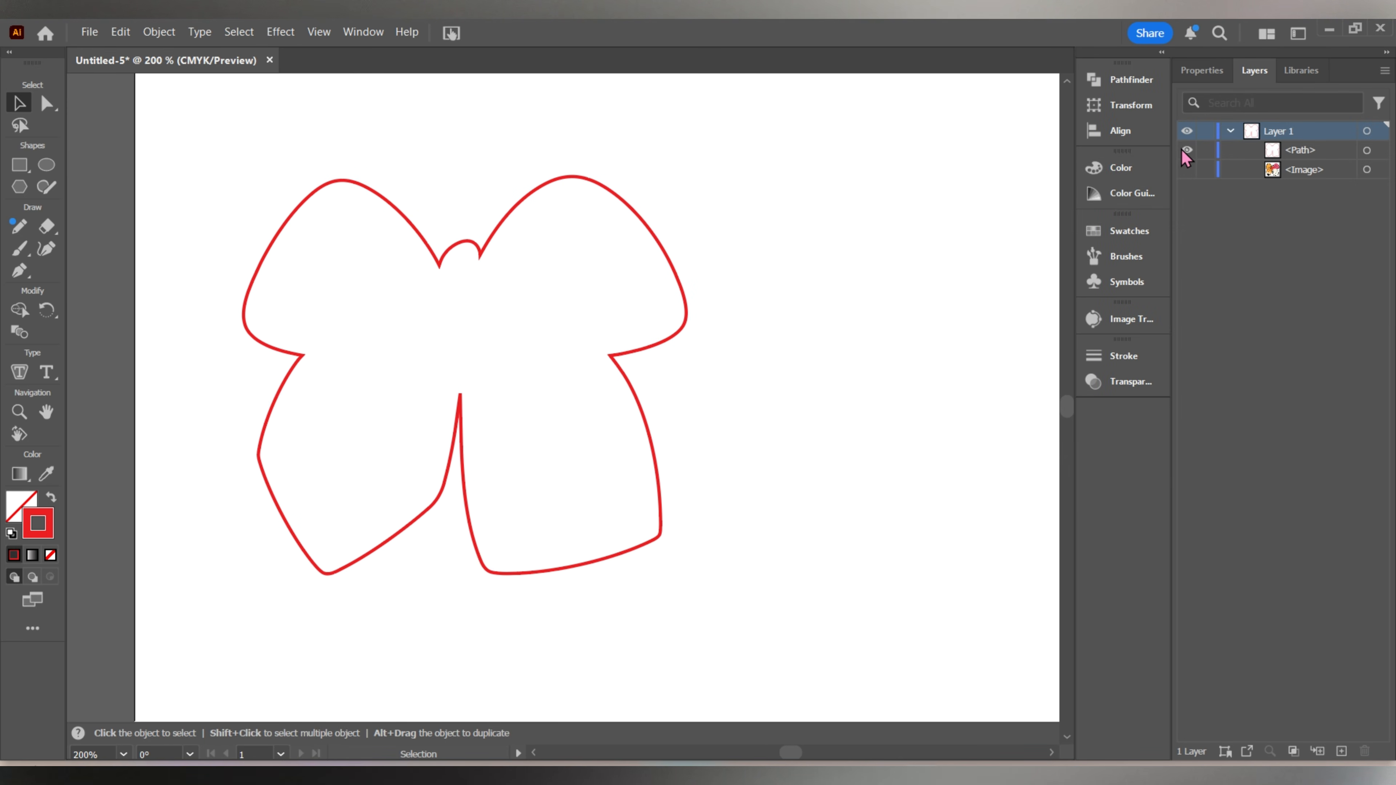
click(1186, 169)
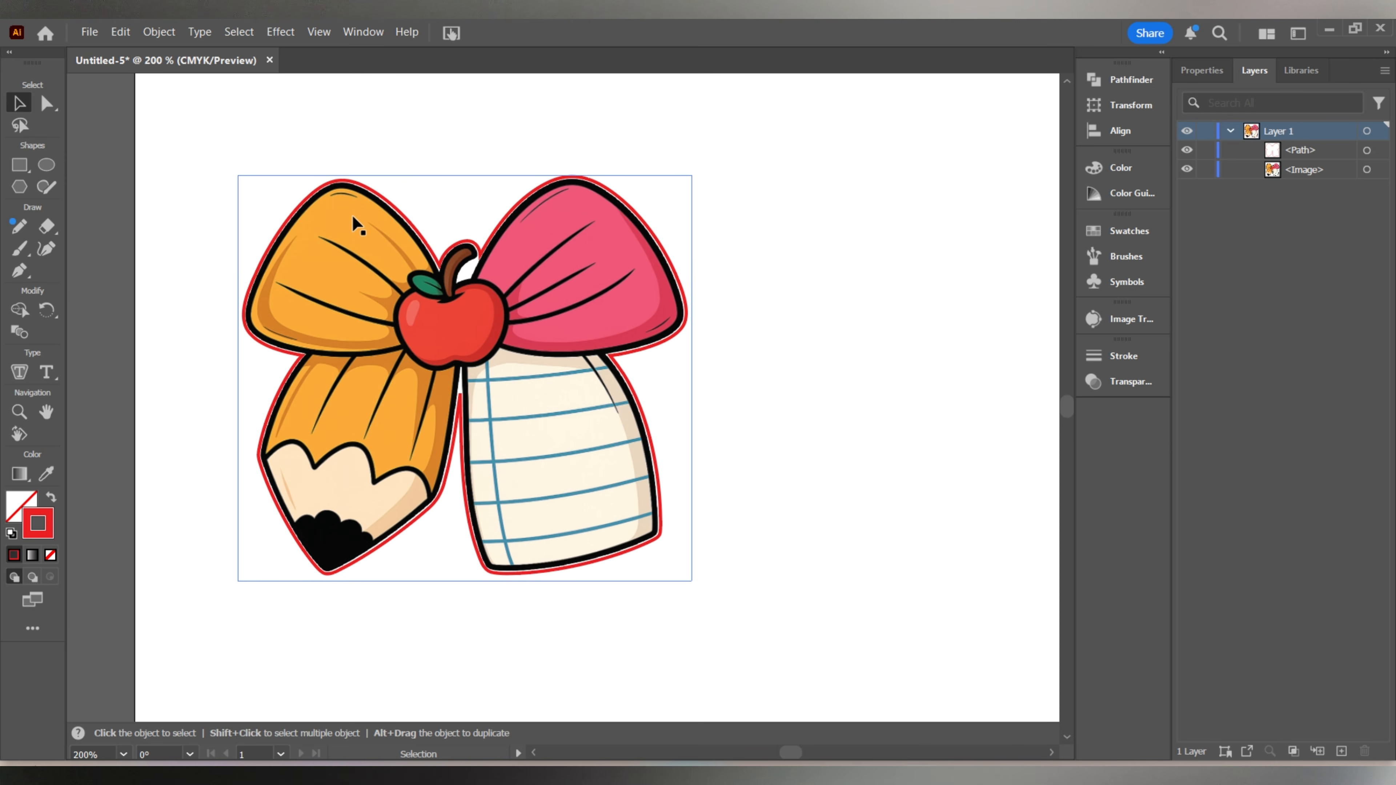
Draw a small circle above the orange bow loop and set its width and height to 0.12 in.
click(46, 167)
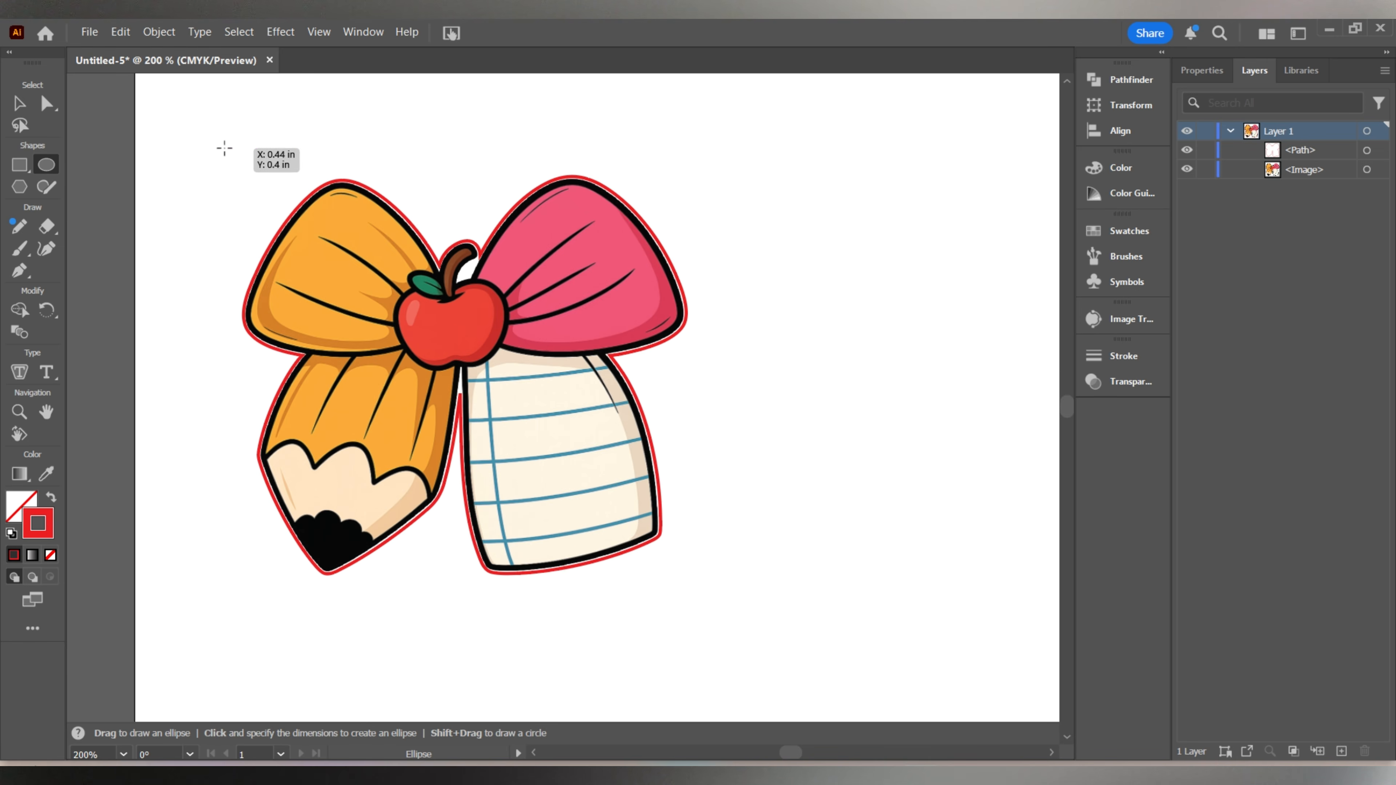
drag(224, 148, 252, 171)
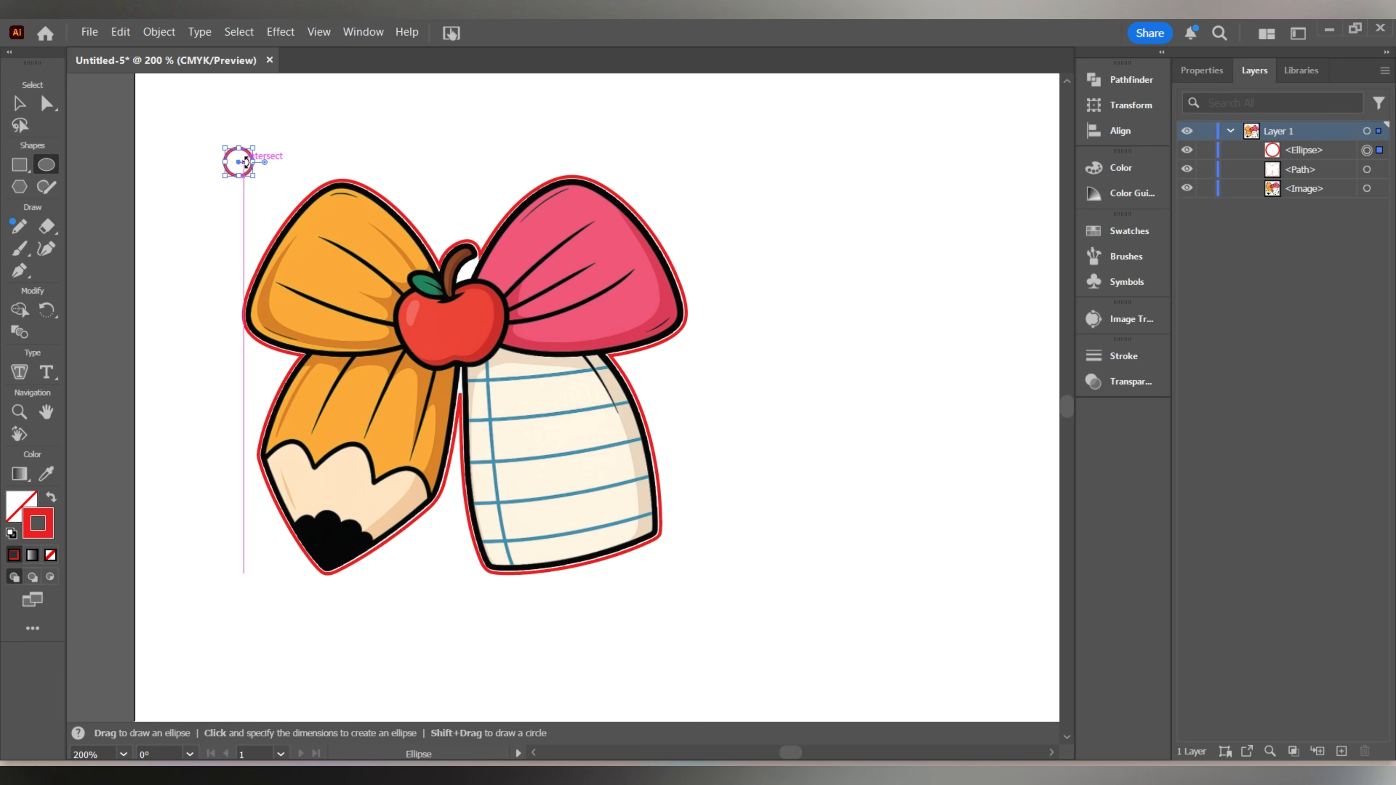
click(1112, 108)
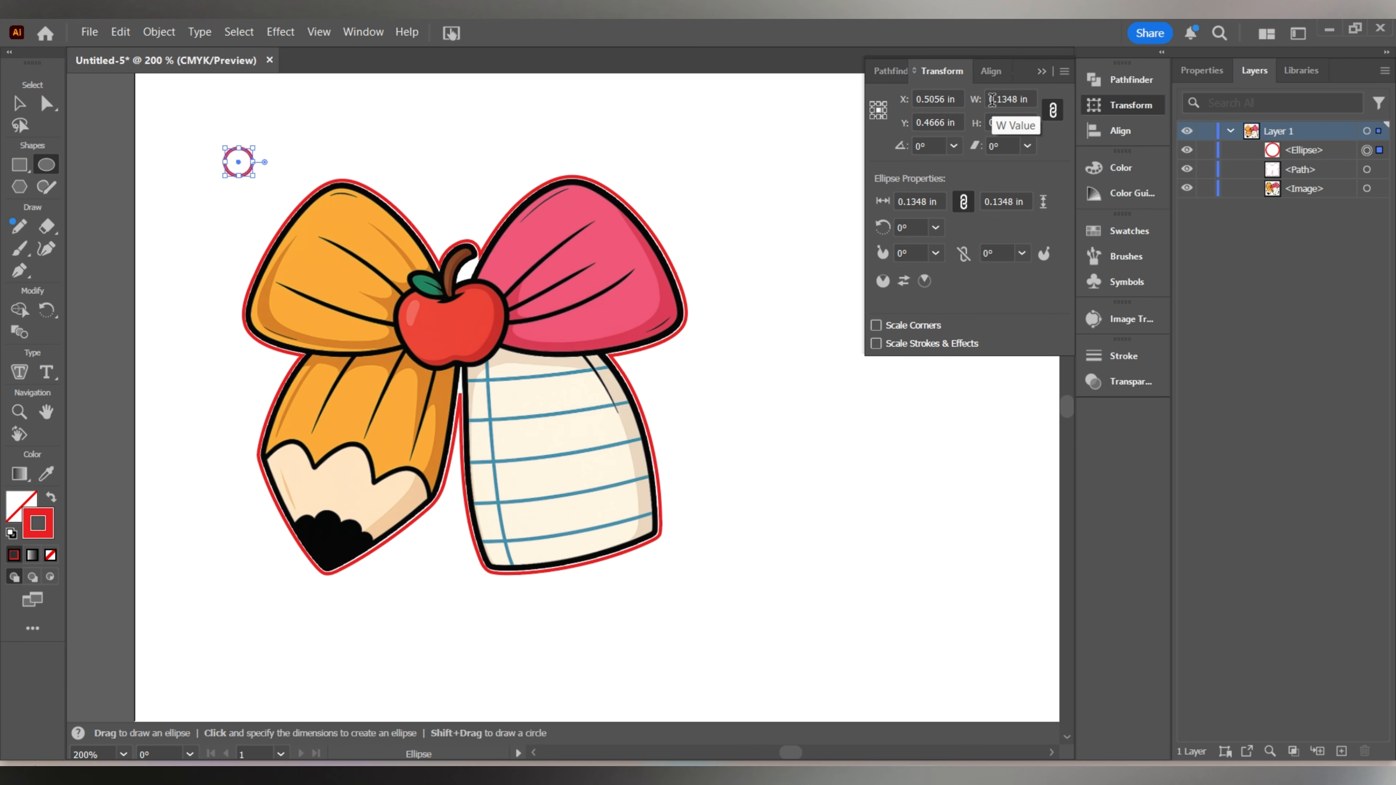
drag(992, 100, 1031, 100)
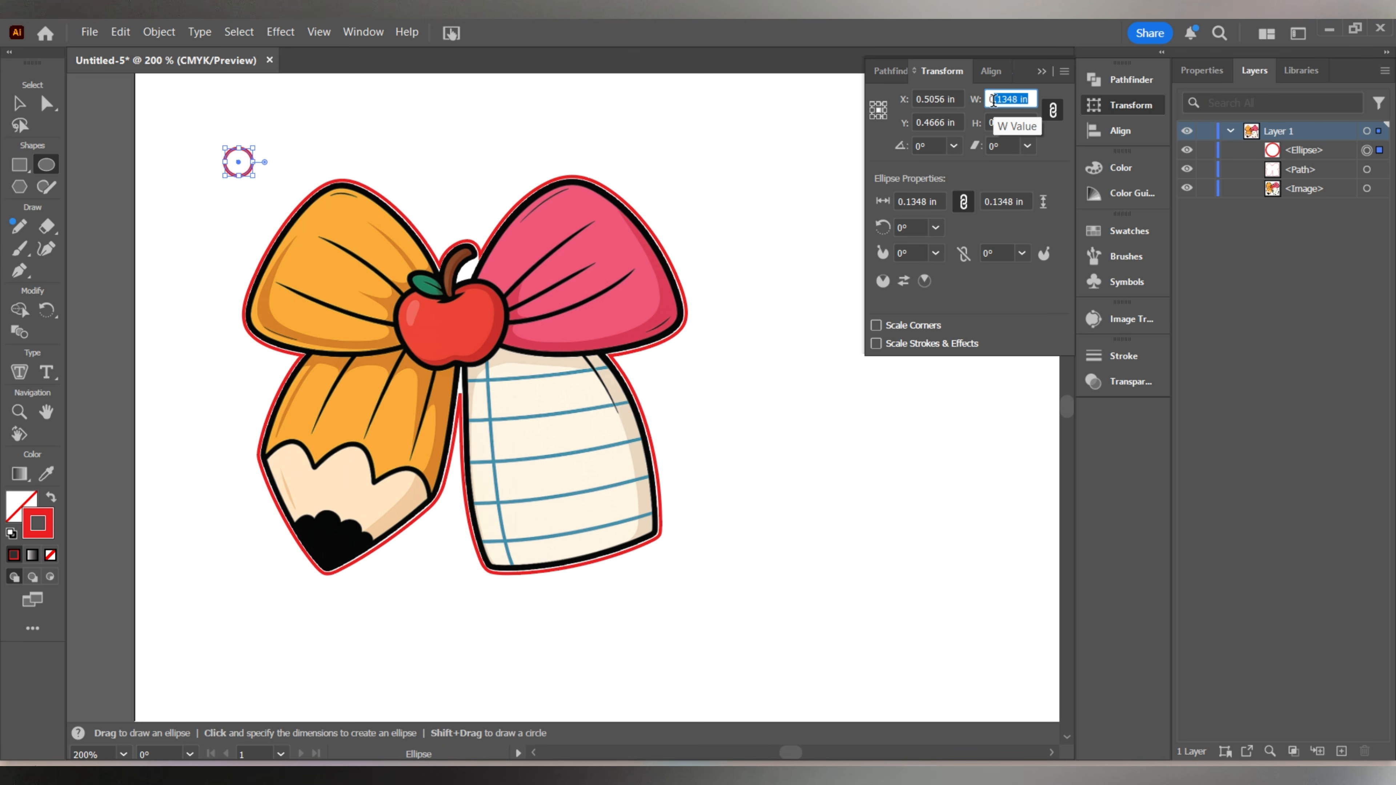
drag(988, 96, 1044, 96)
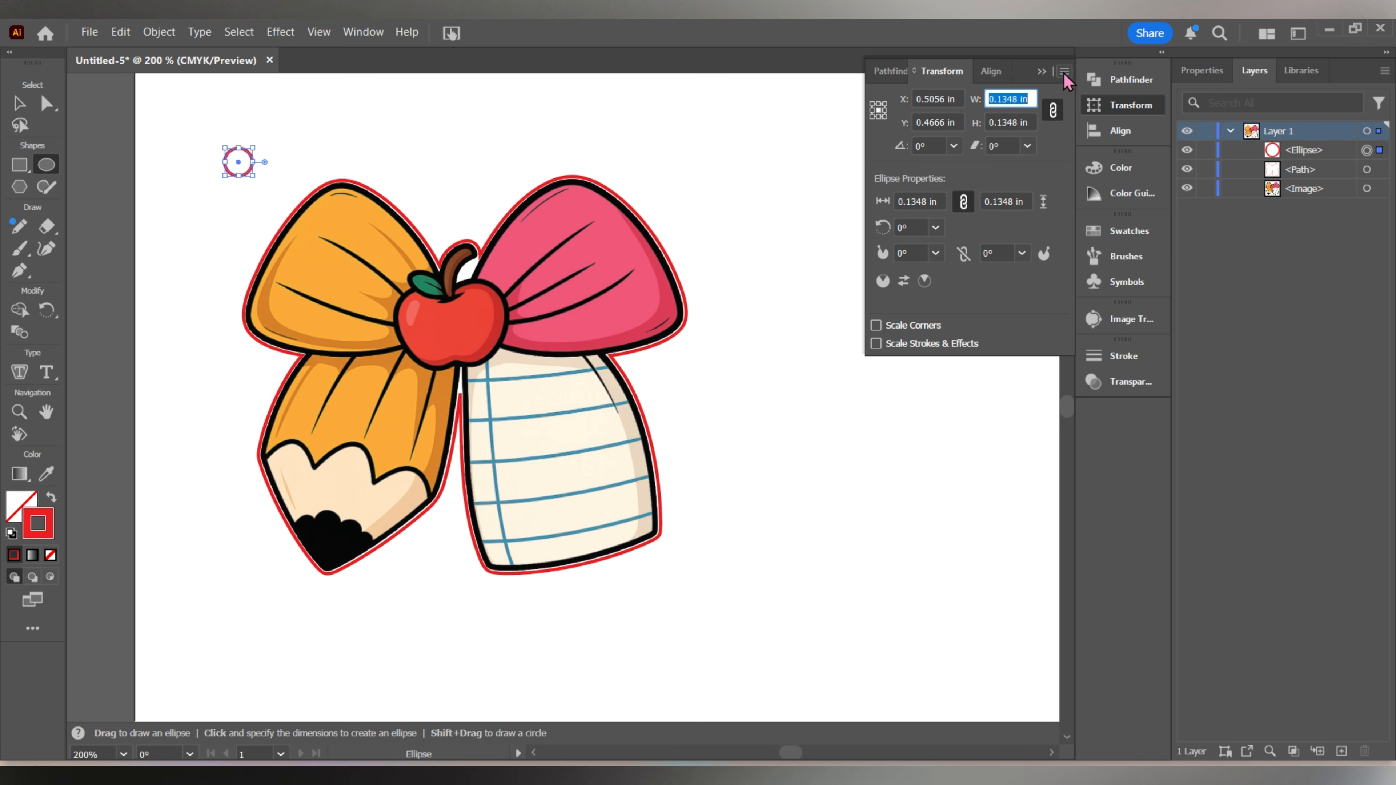
text(0.12)
key(Return)
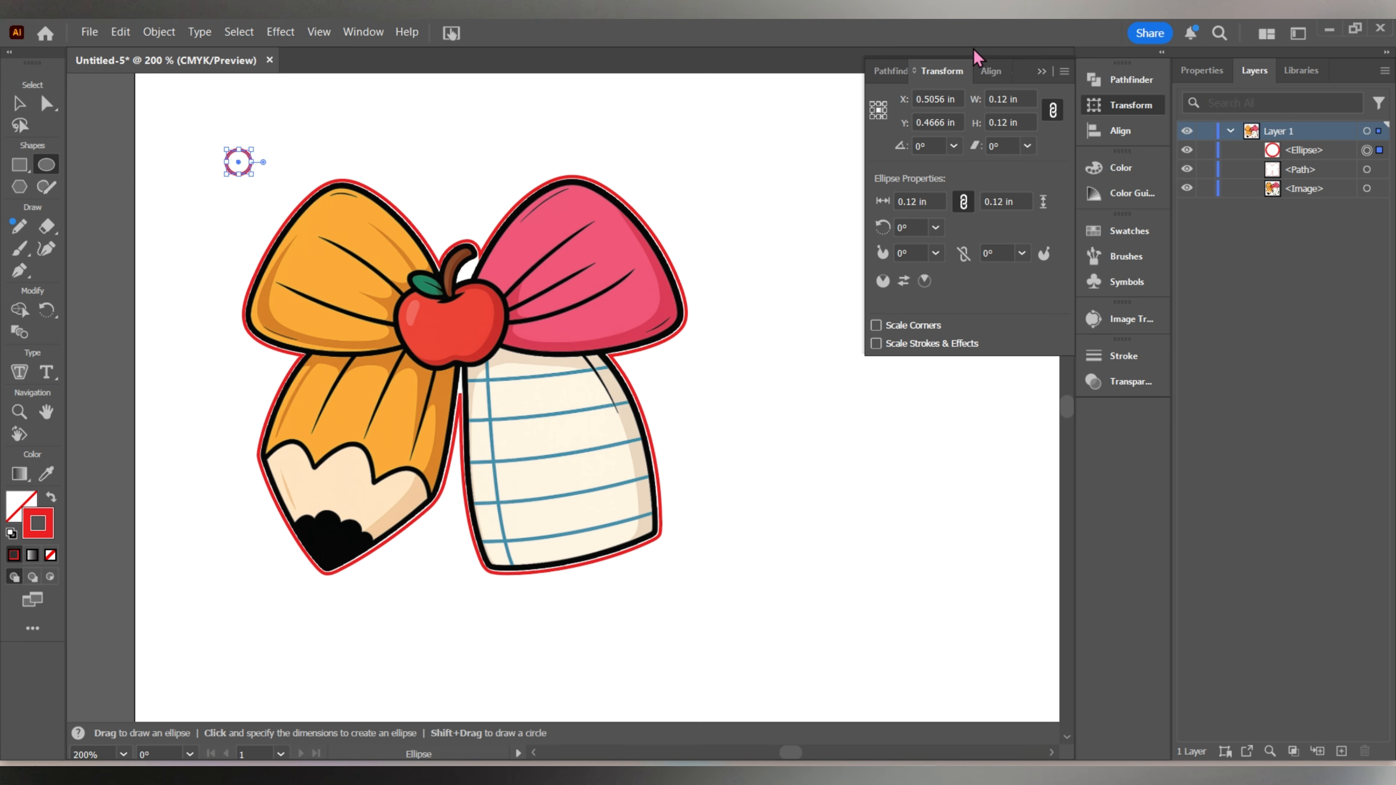
click(1040, 72)
Move the small circle just inside the top of the orange bow loop, clear of the black border.
key(v)
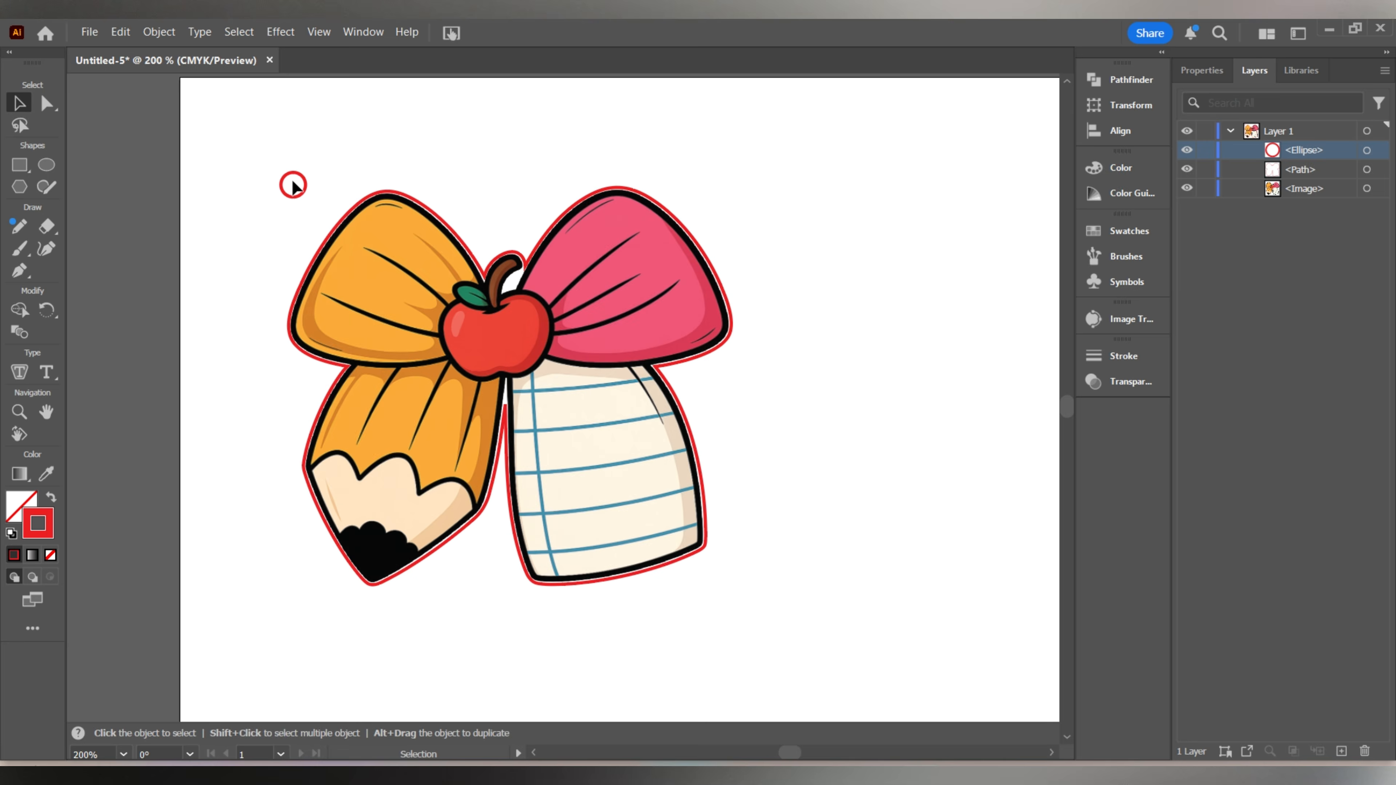
scroll(391, 233, up, 1)
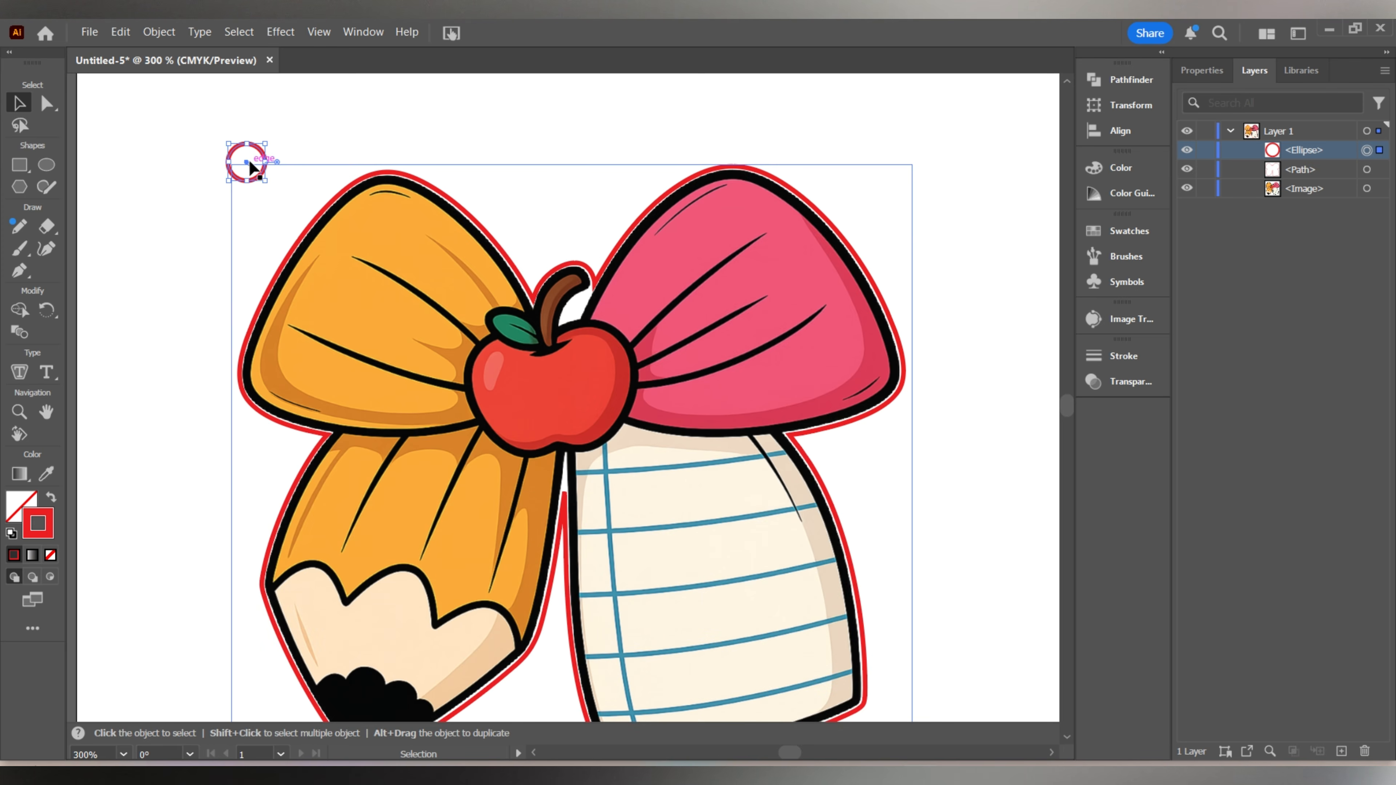
drag(237, 162, 379, 207)
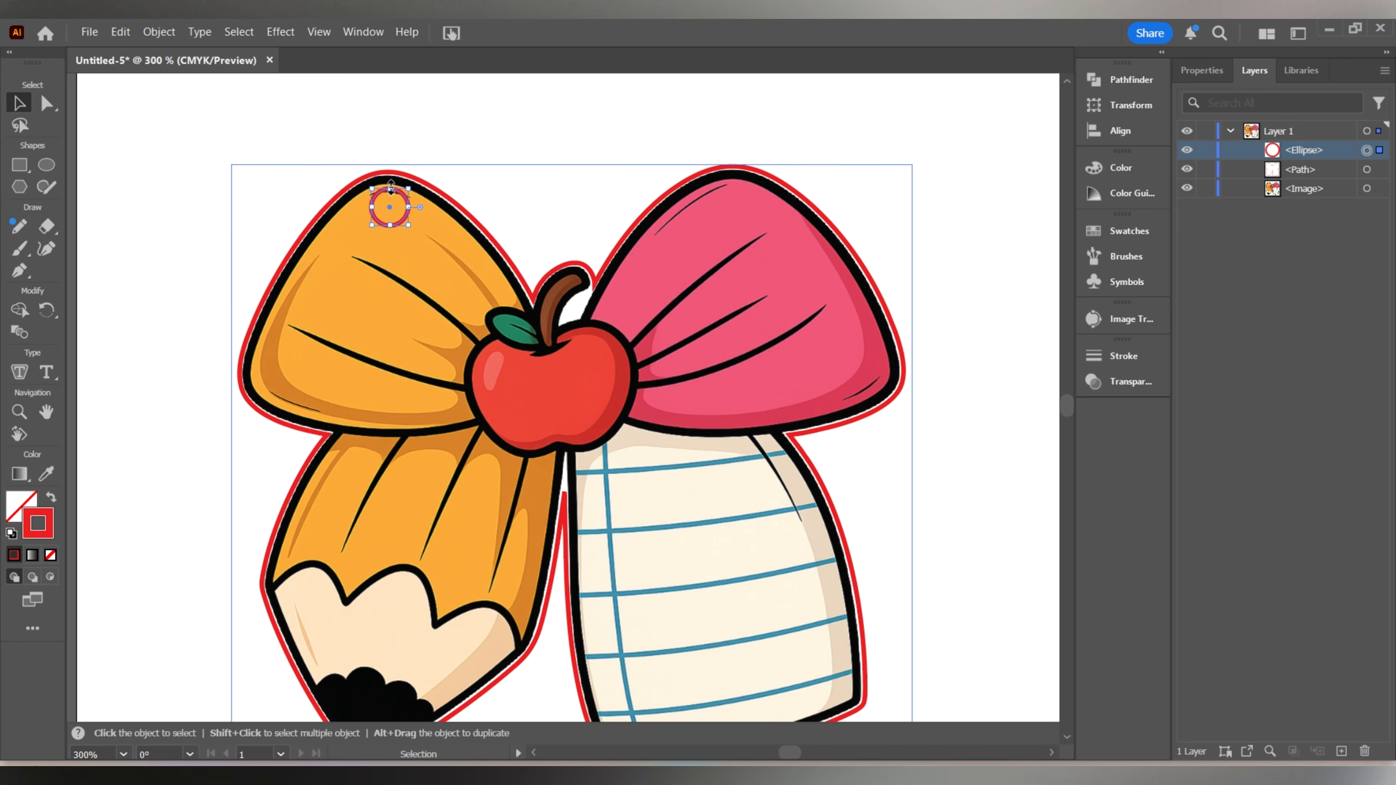
click(347, 102)
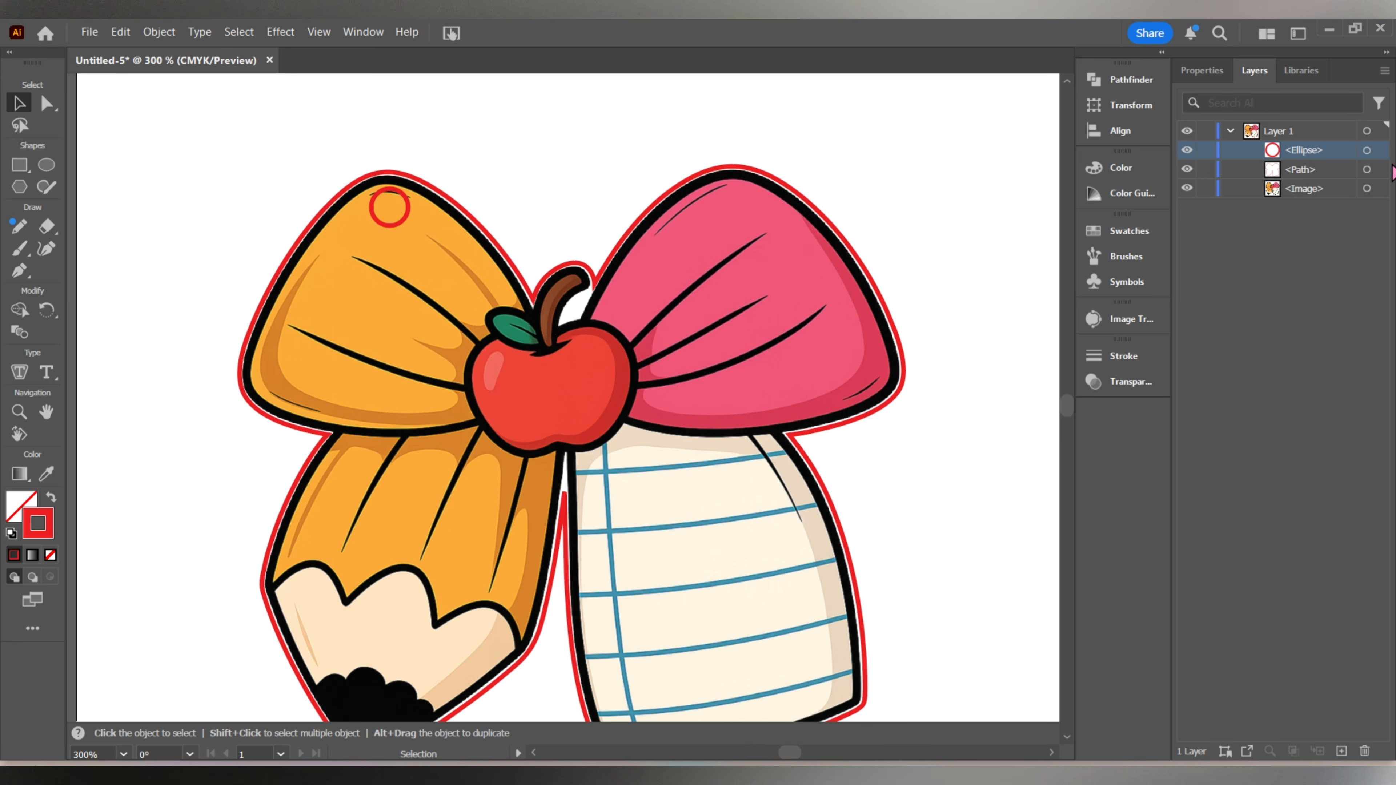
click(1366, 149)
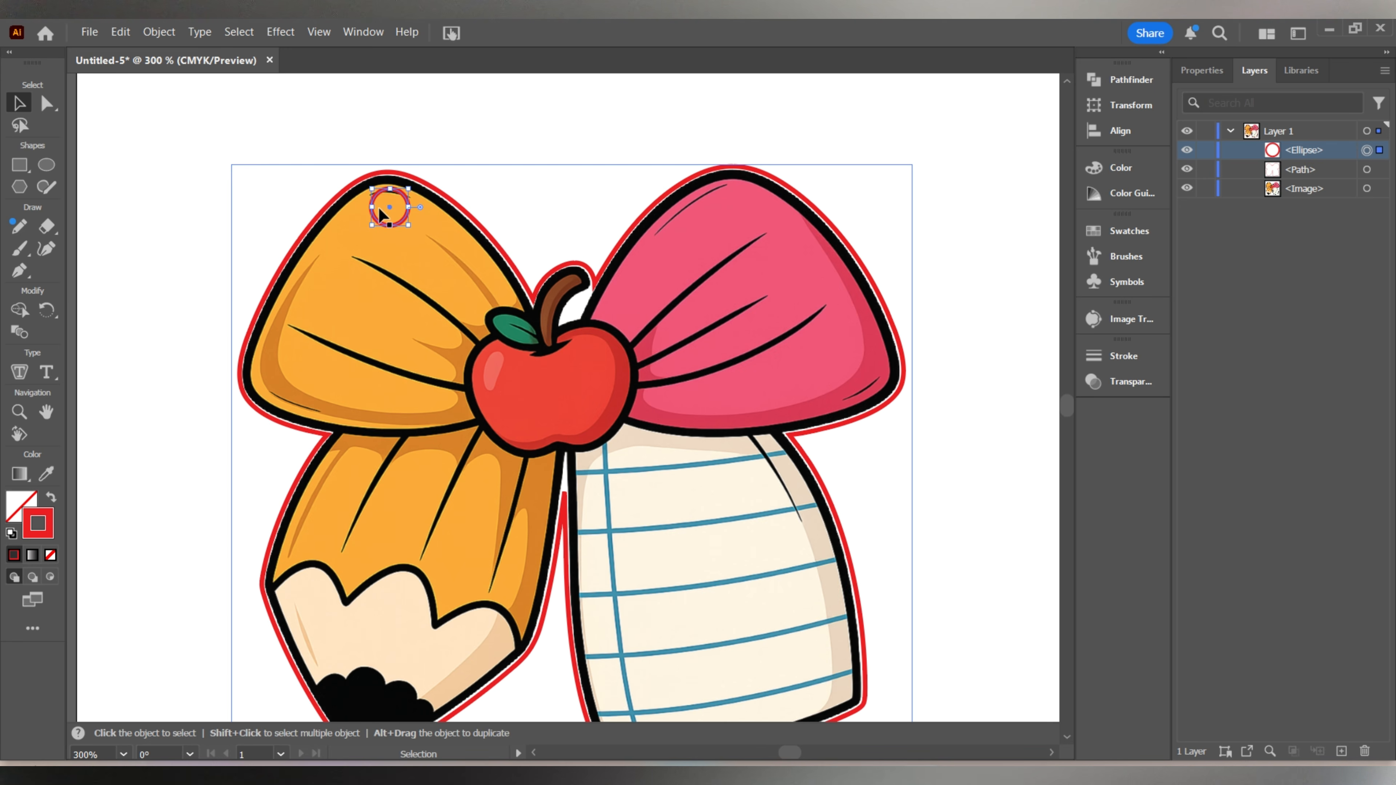
drag(391, 205, 383, 211)
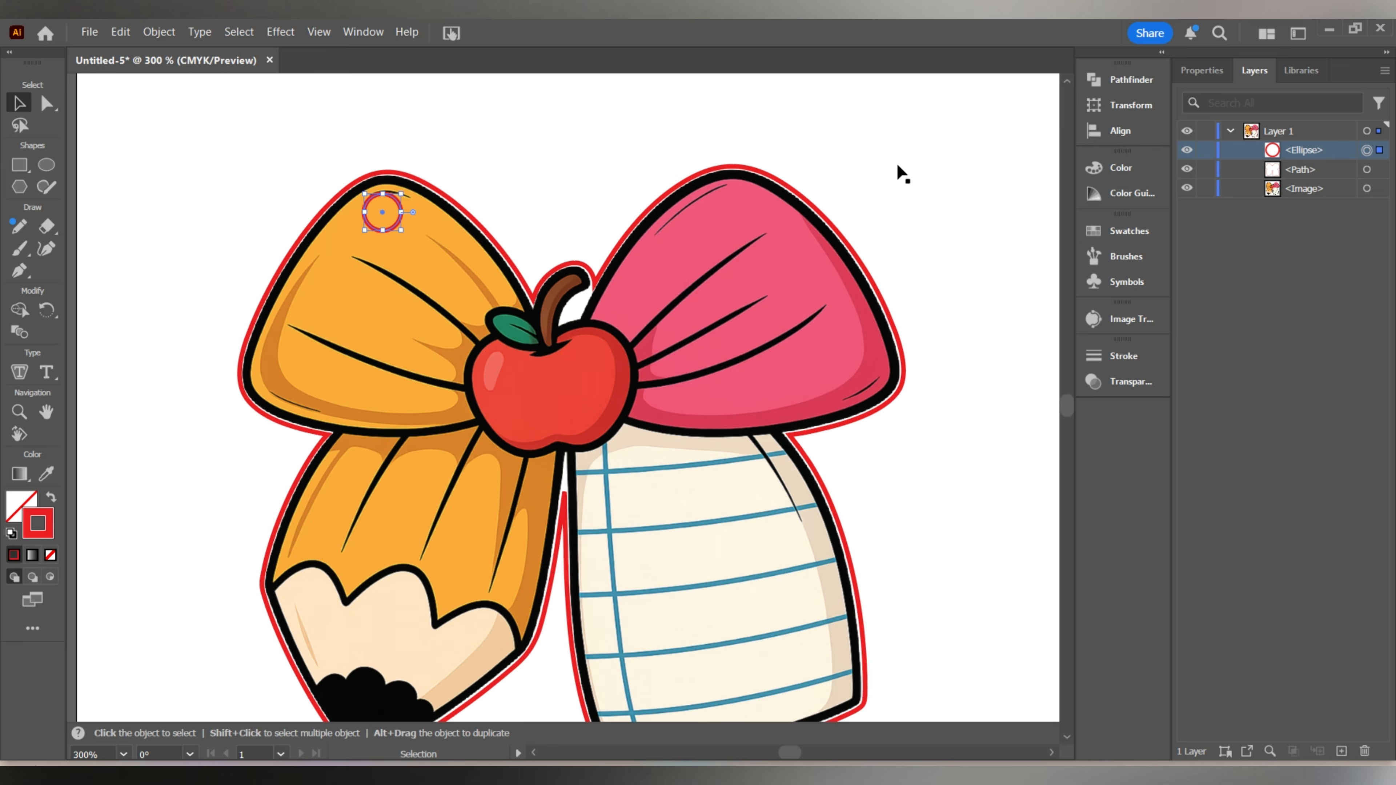
Hide the bow image and group the red bow outline with its small hole circle.
scroll(608, 228, down, 2)
click(994, 242)
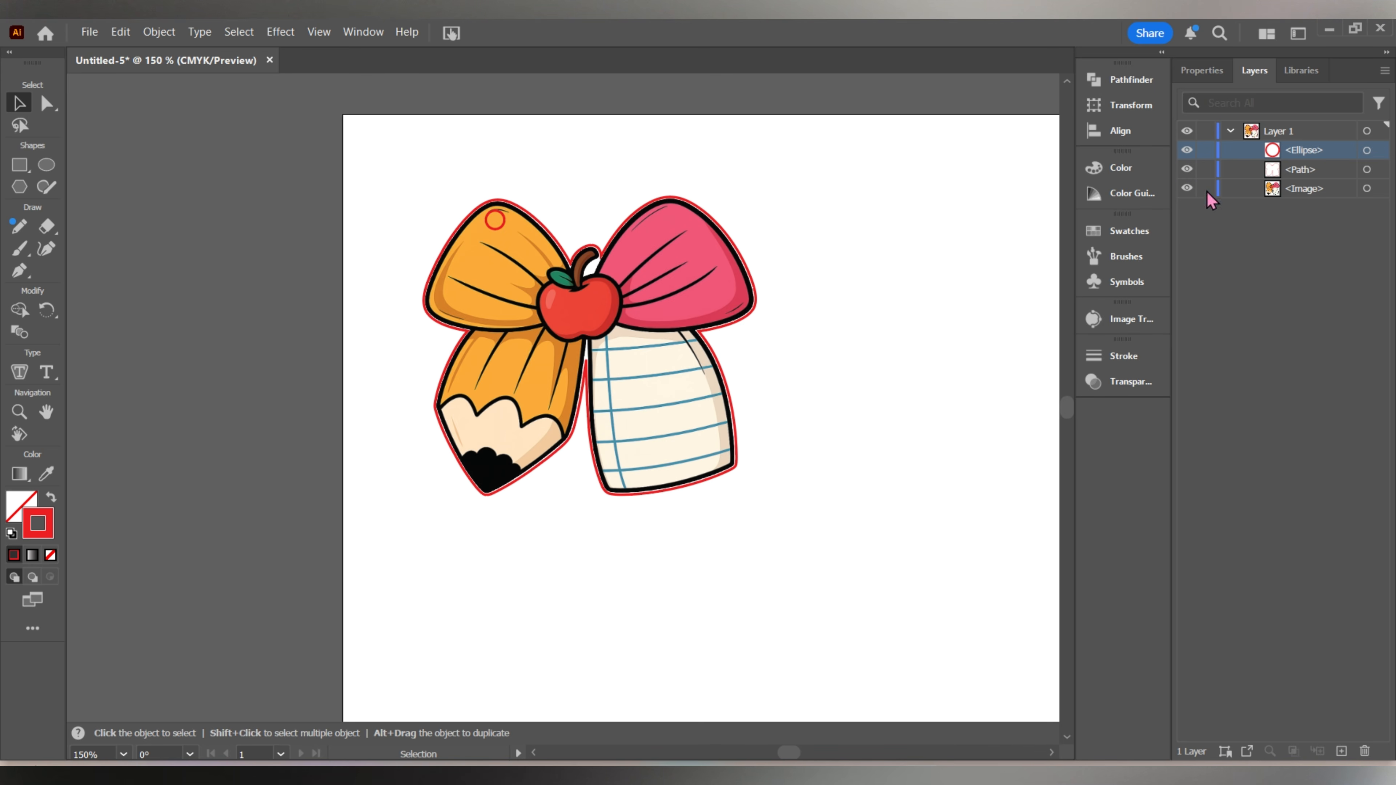
click(1188, 189)
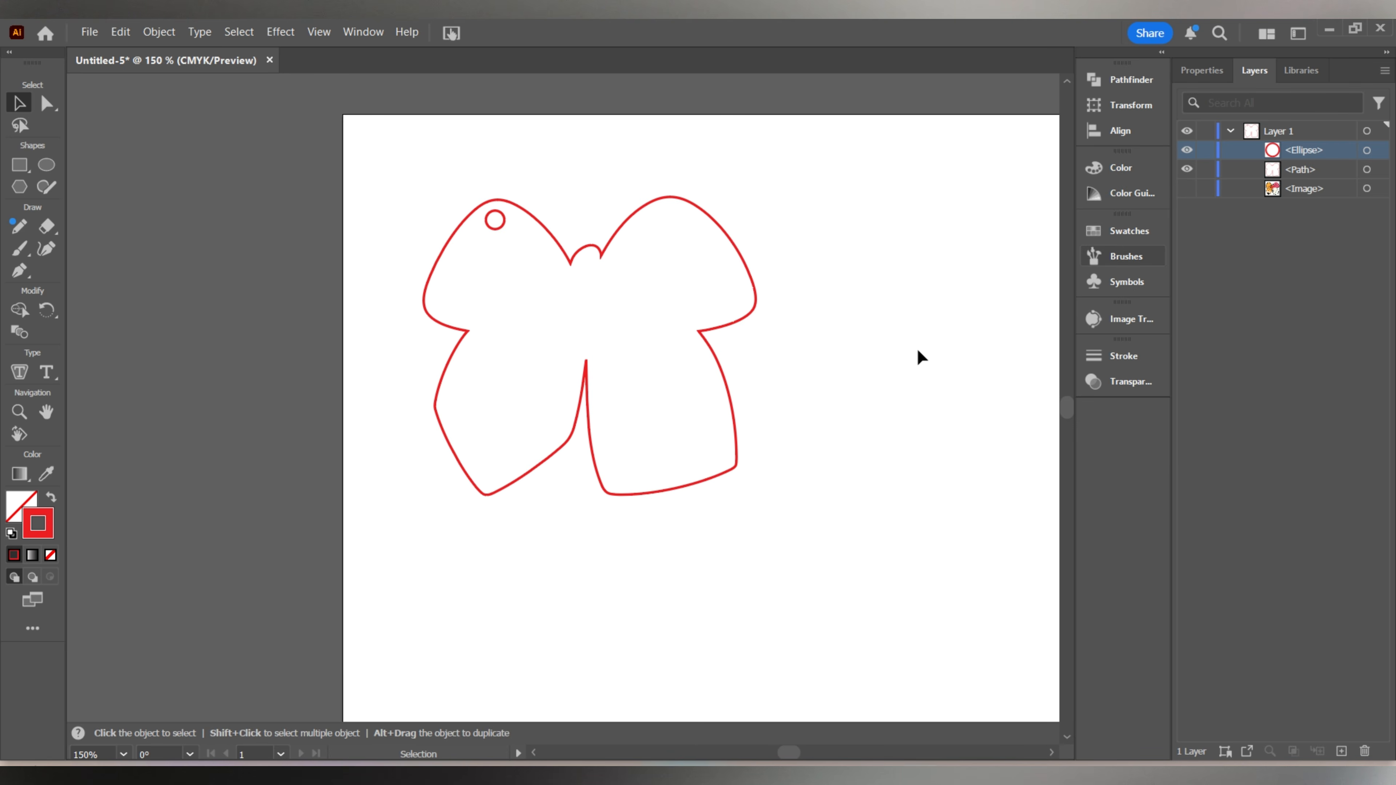
drag(917, 350, 422, 190)
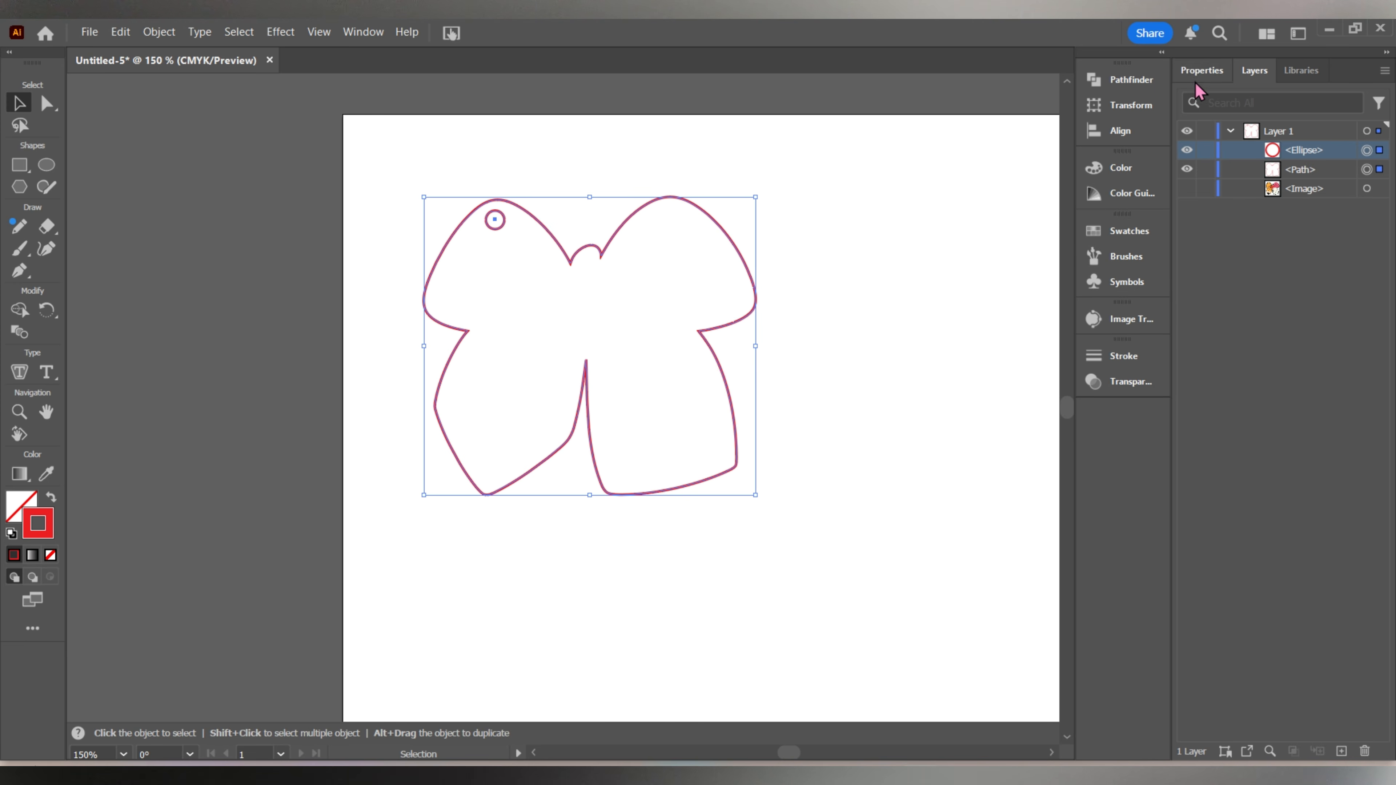
click(1202, 70)
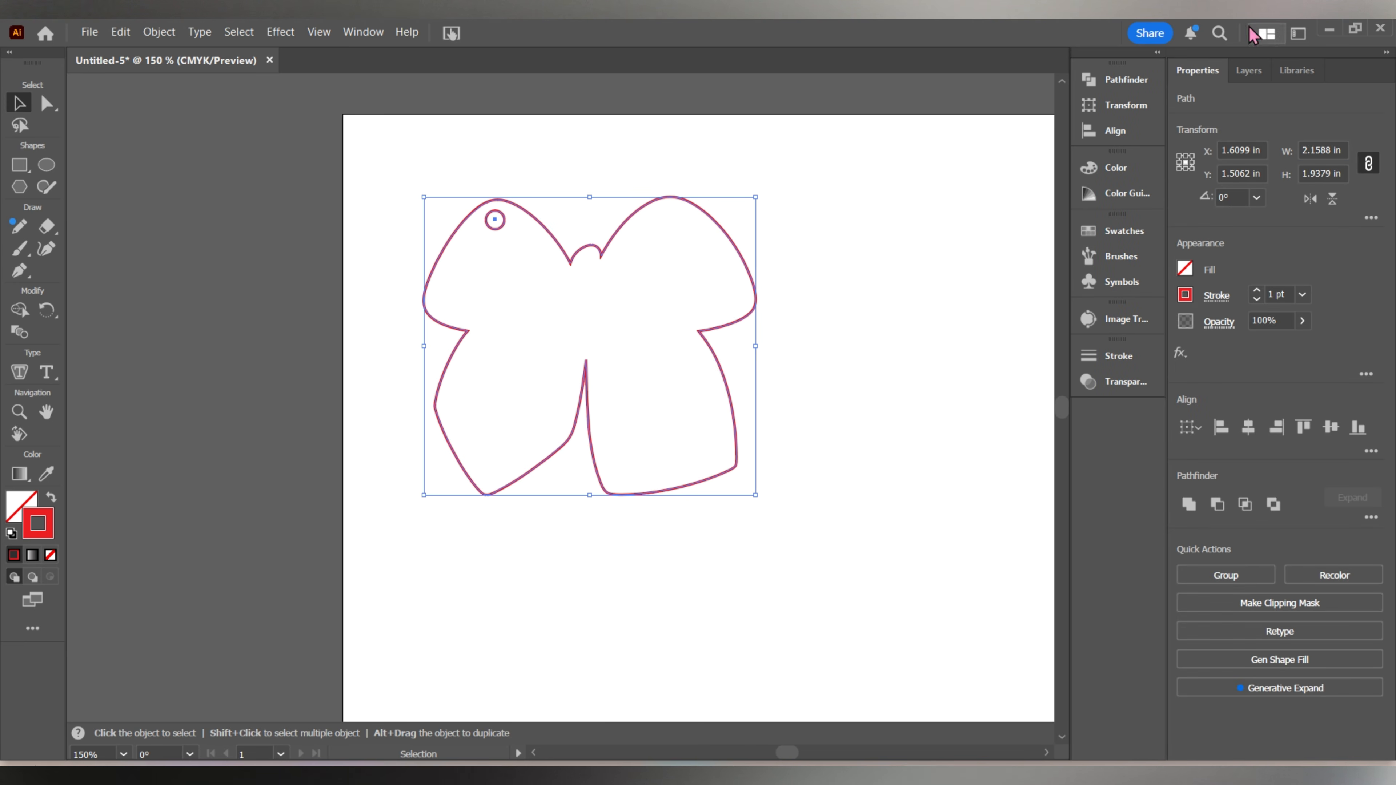
click(1218, 579)
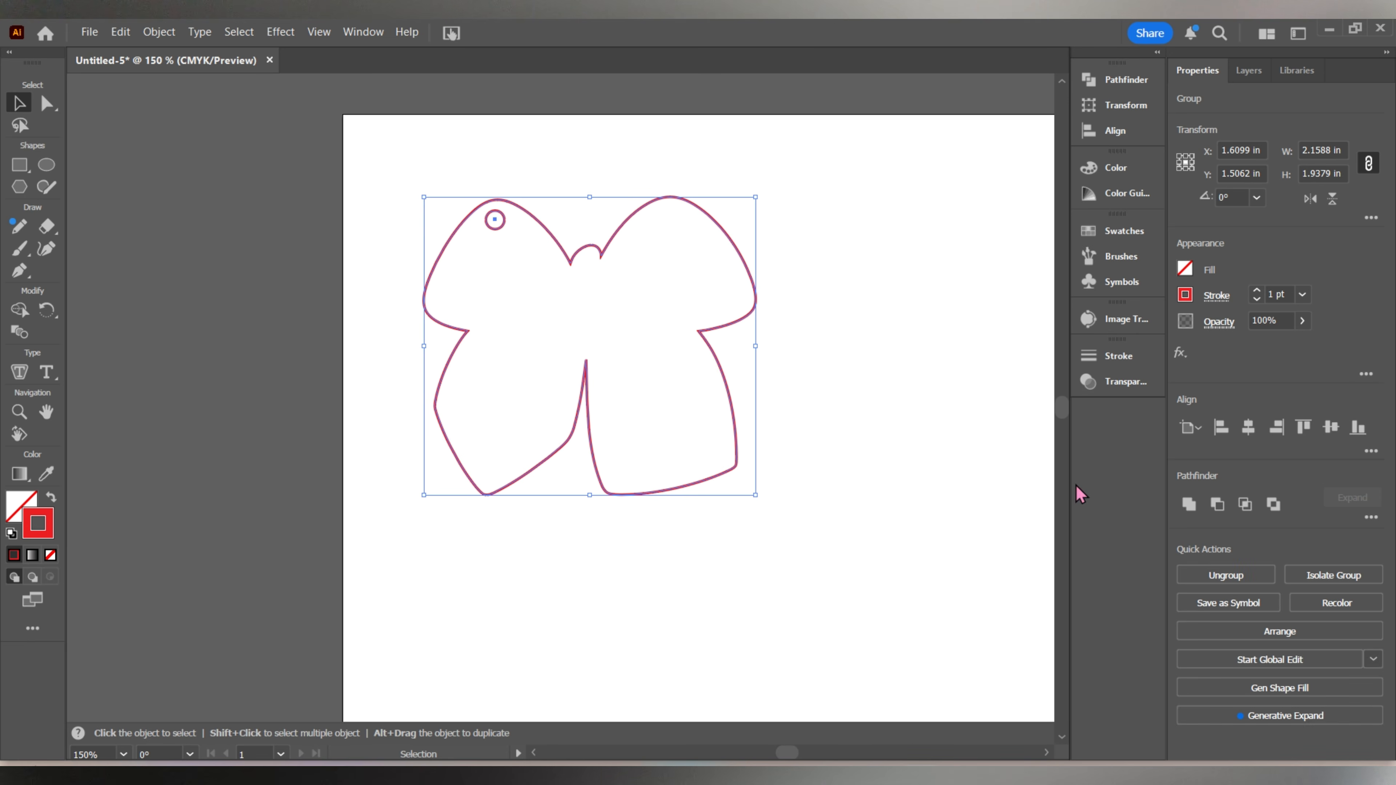
click(661, 318)
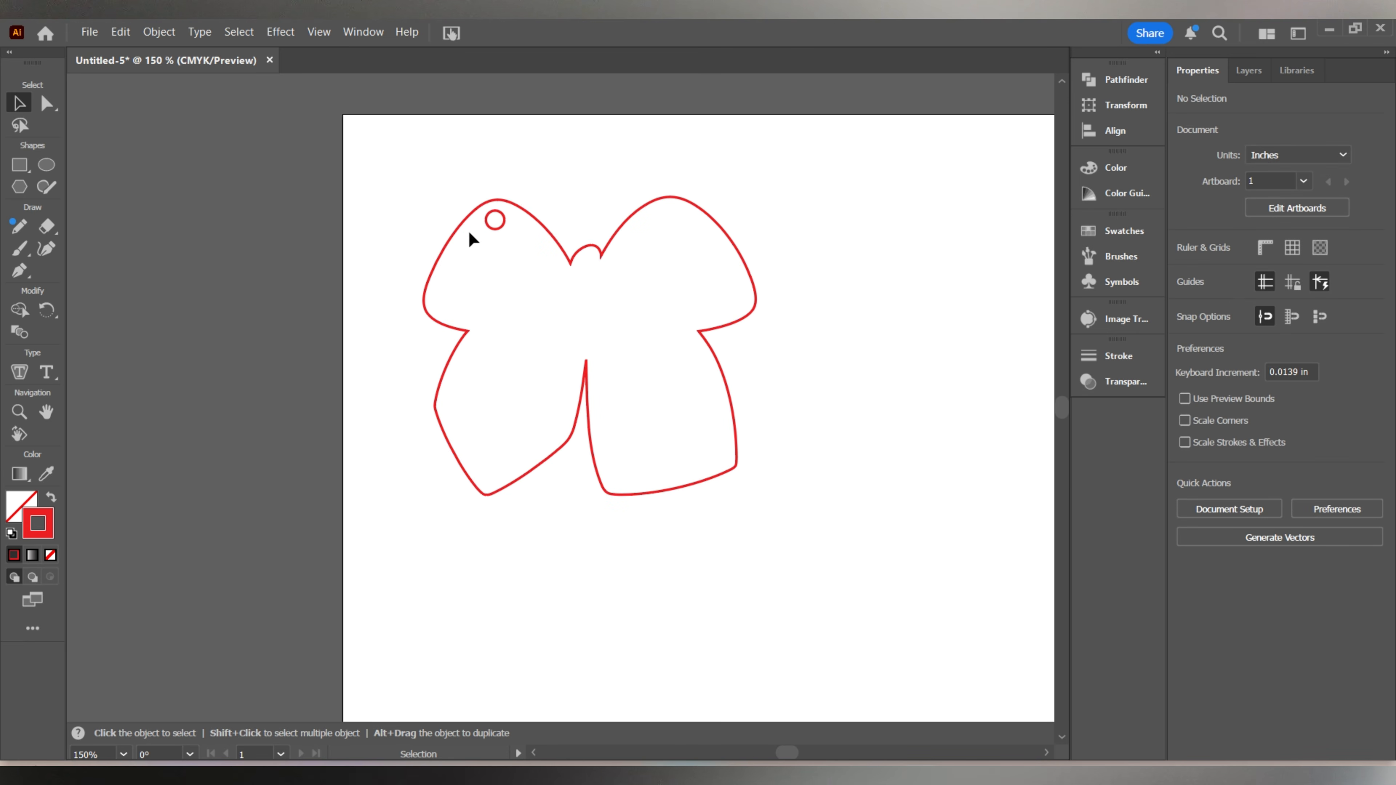
Add a new layer named Cut above the existing layer, and rename Layer 1 as Print.
click(1251, 73)
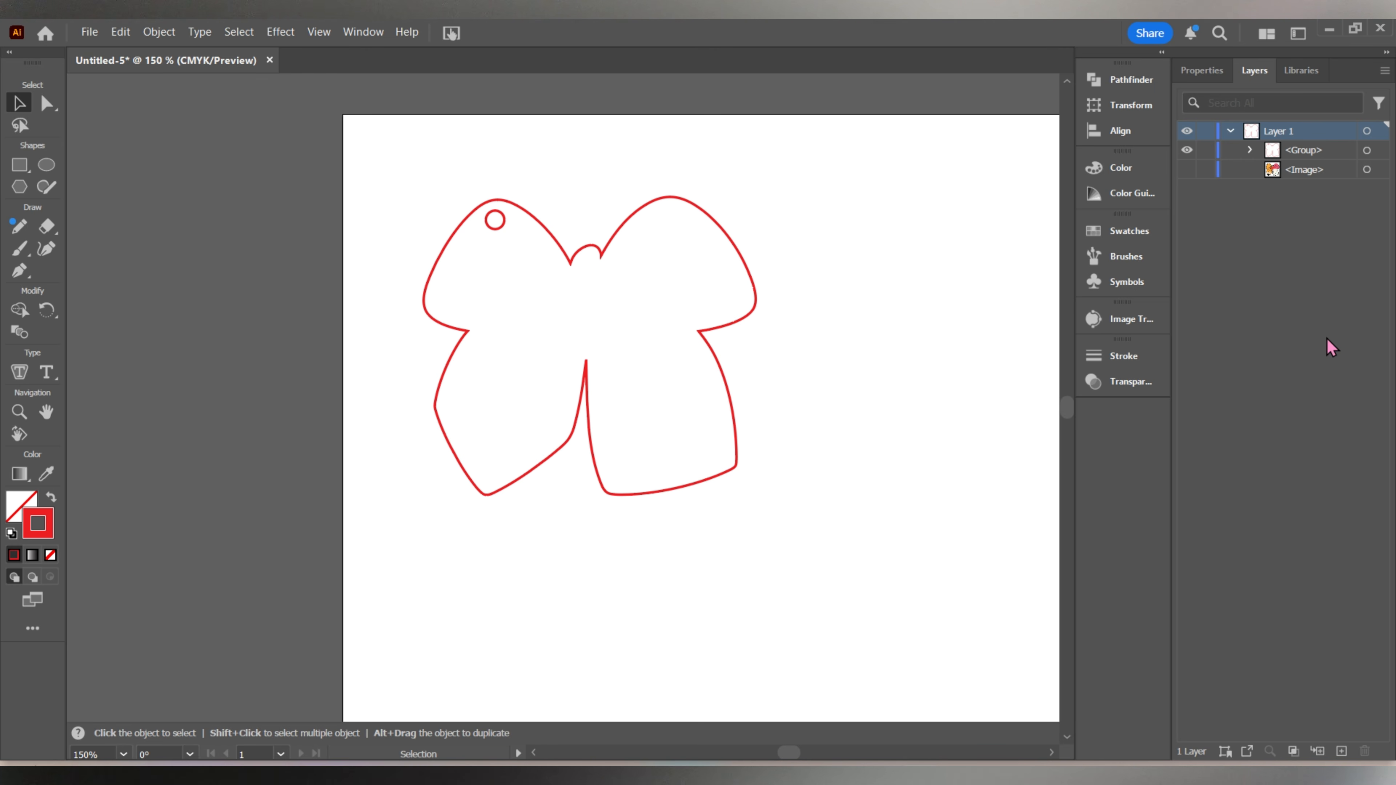
click(1341, 751)
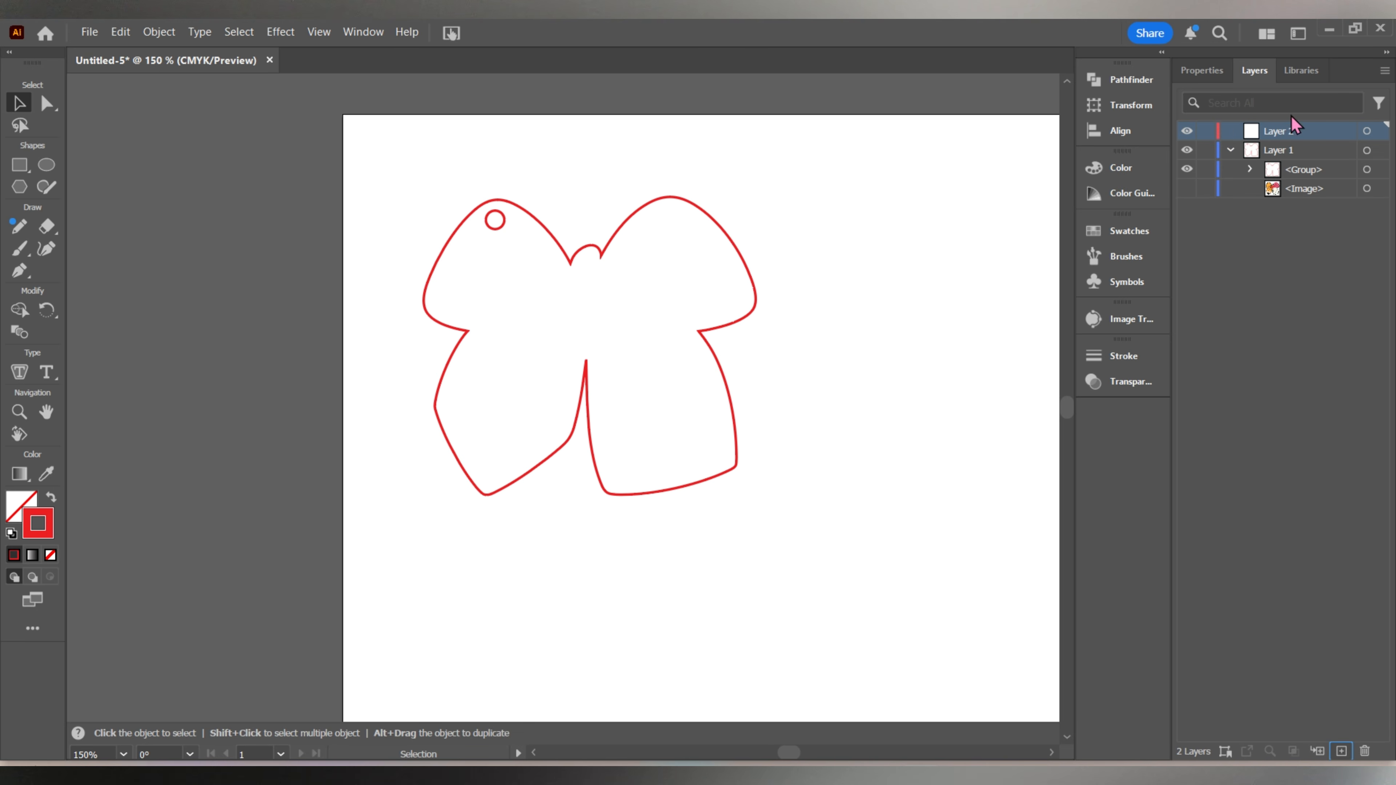
double_click(1281, 130)
text(c)
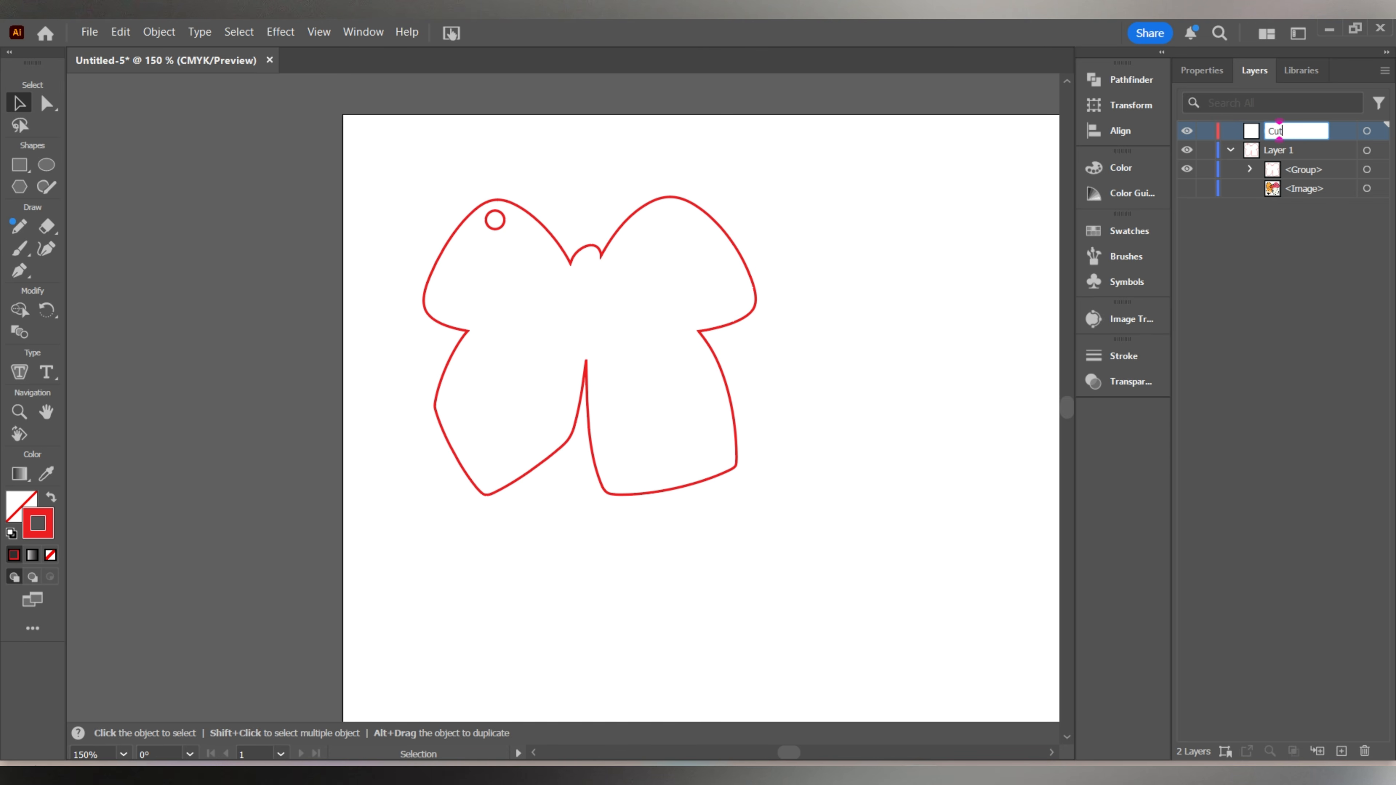
key(Return)
double_click(1317, 151)
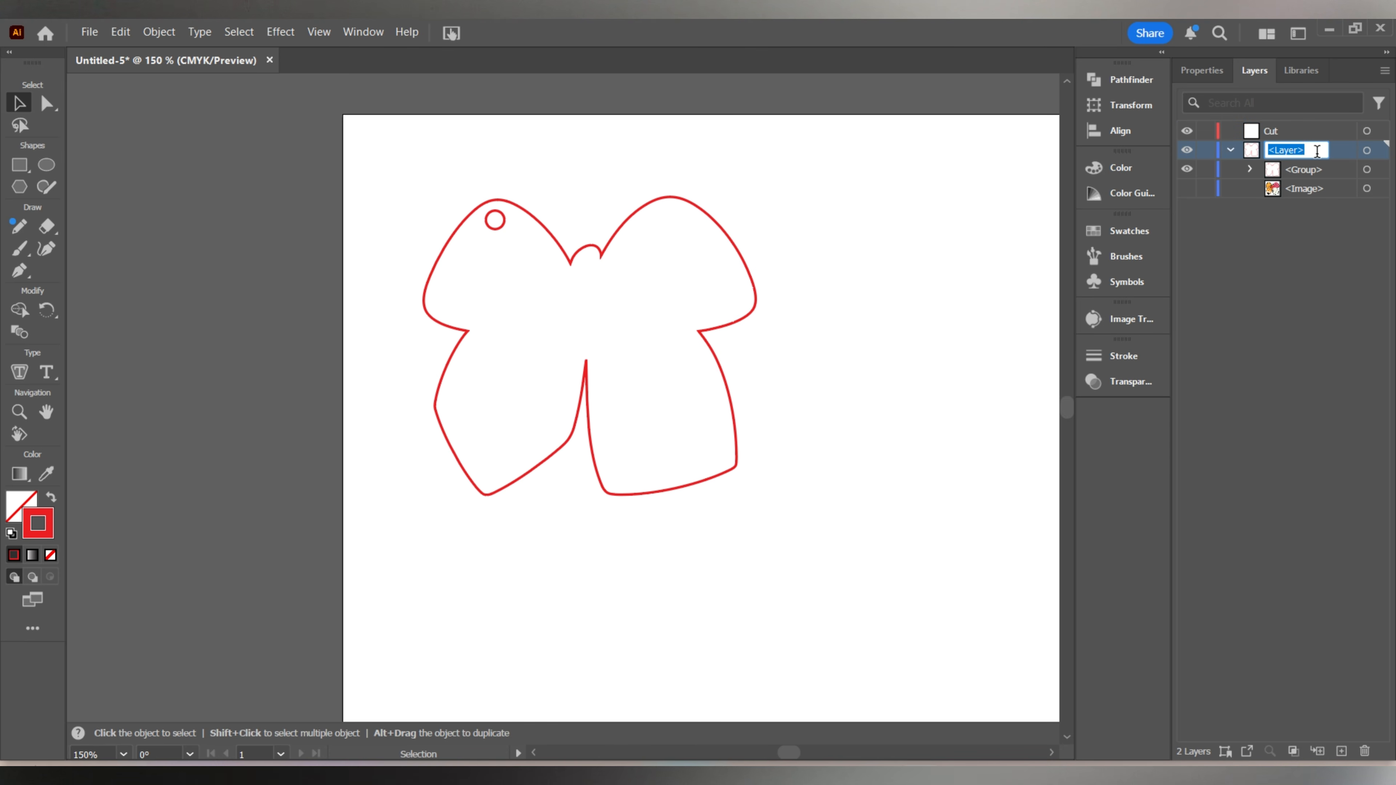
text(Print)
click(1269, 274)
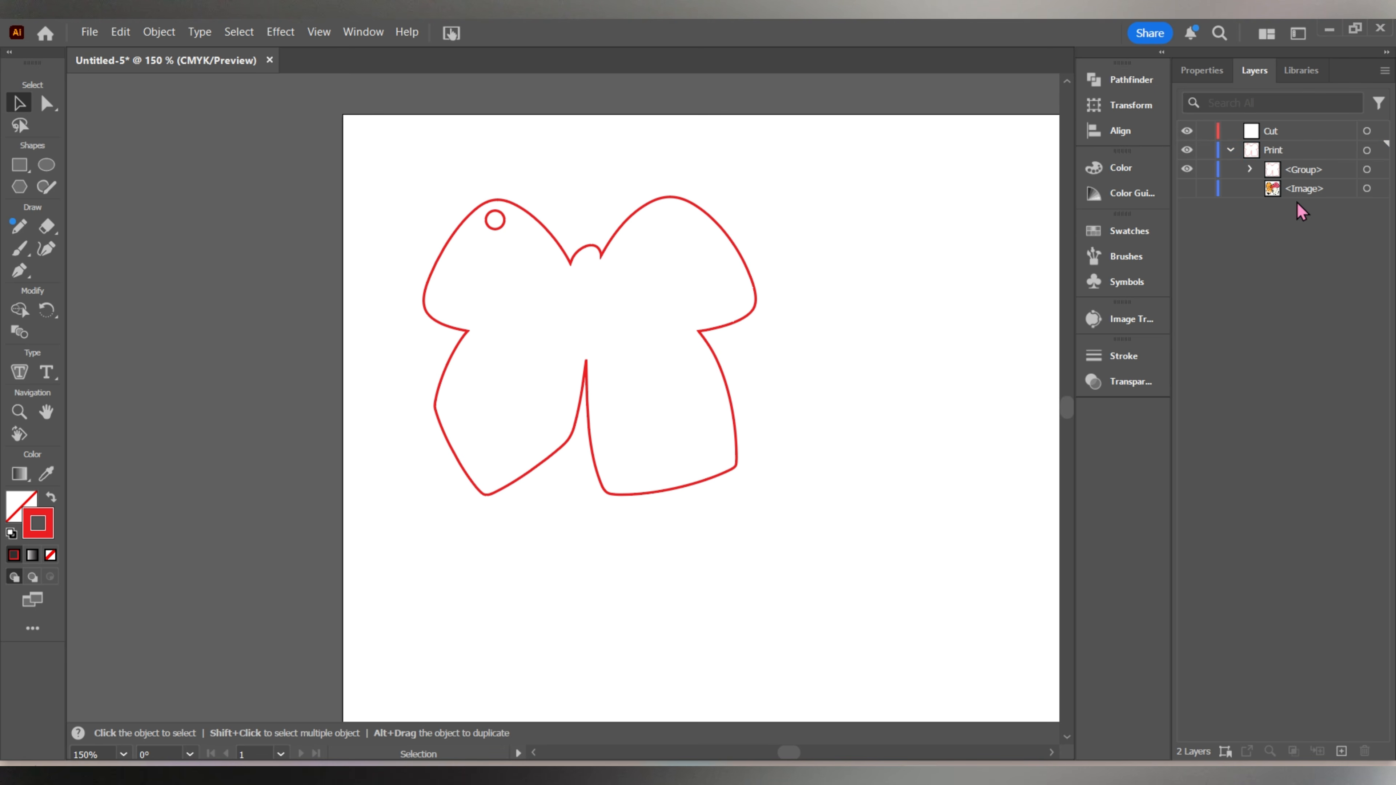
Add another layer named Reg Marks and move it above Cut in the layer stack.
click(1342, 752)
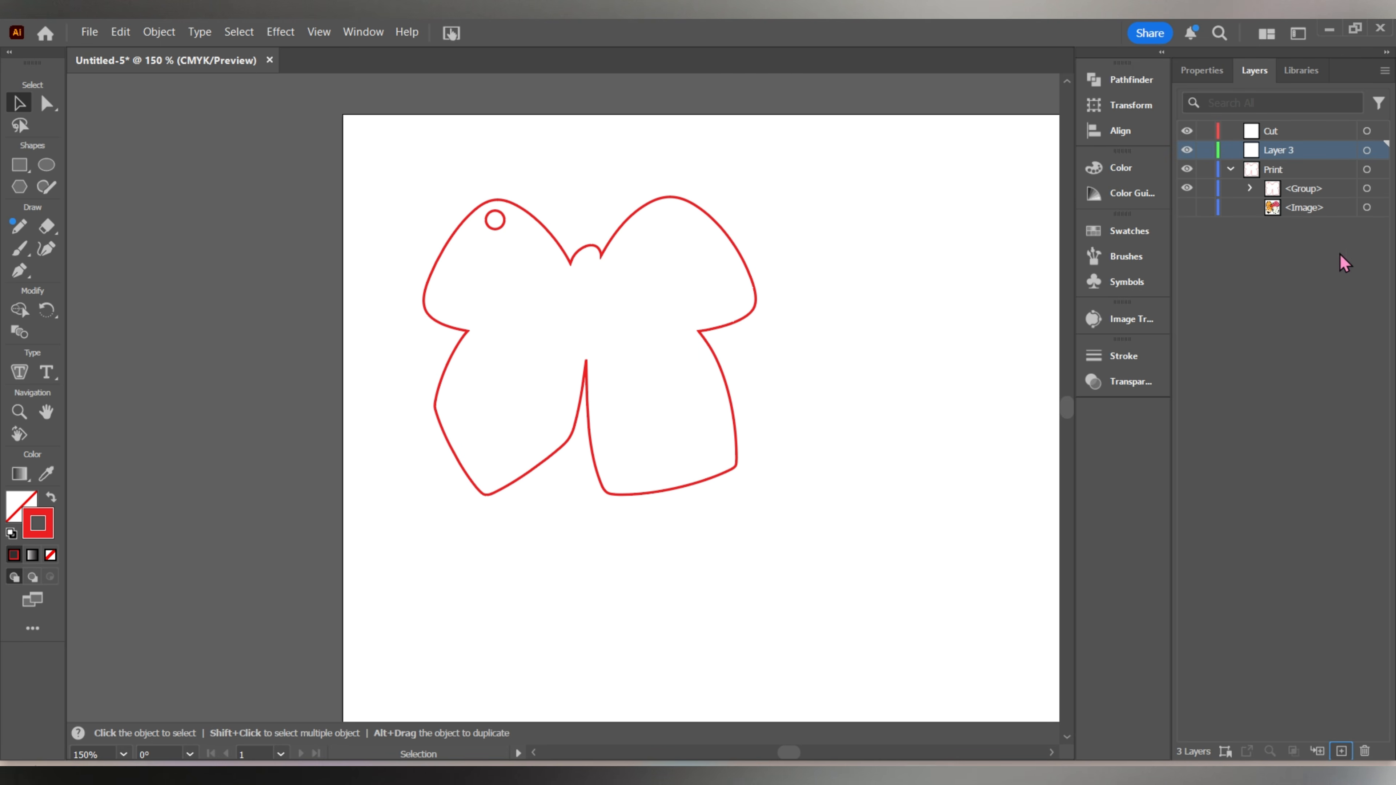
double_click(1276, 154)
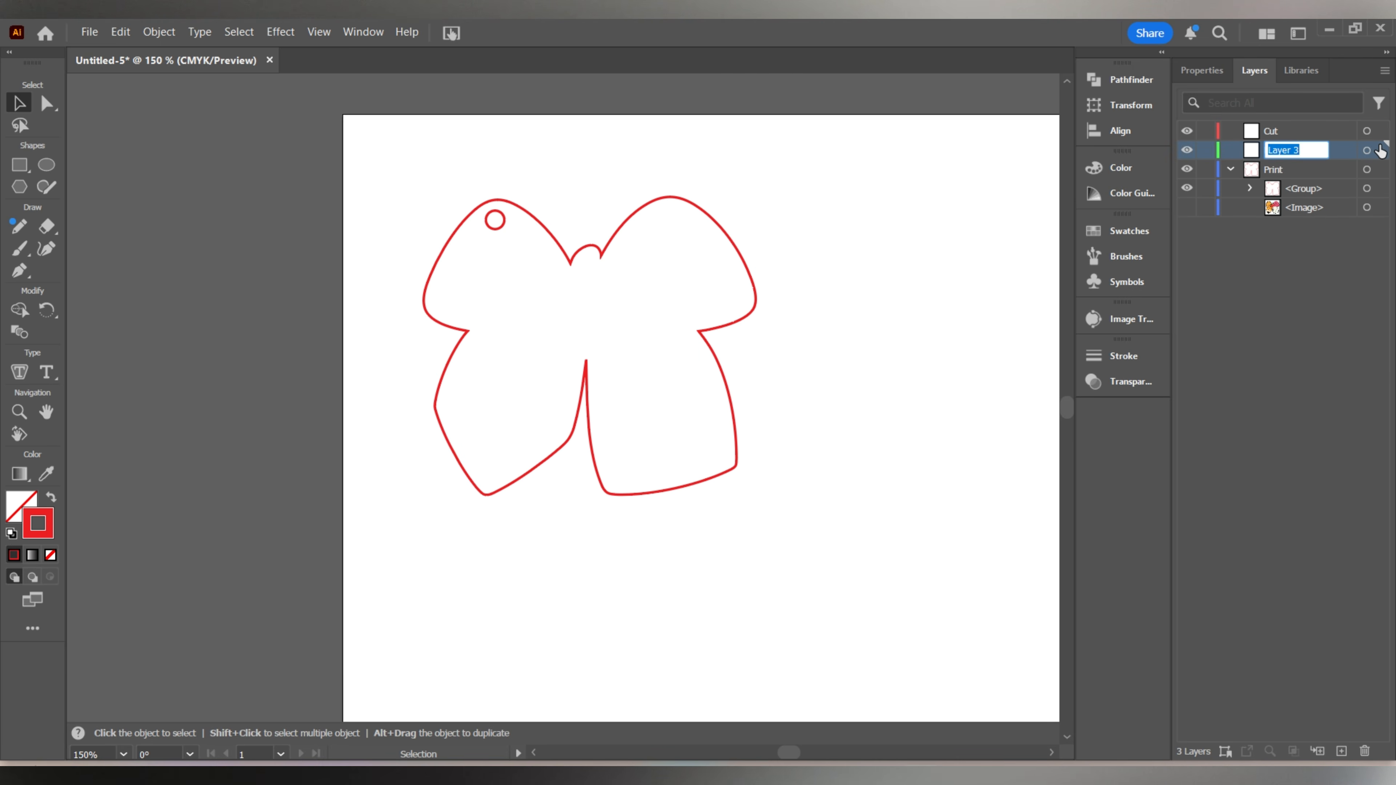
text(Reg)
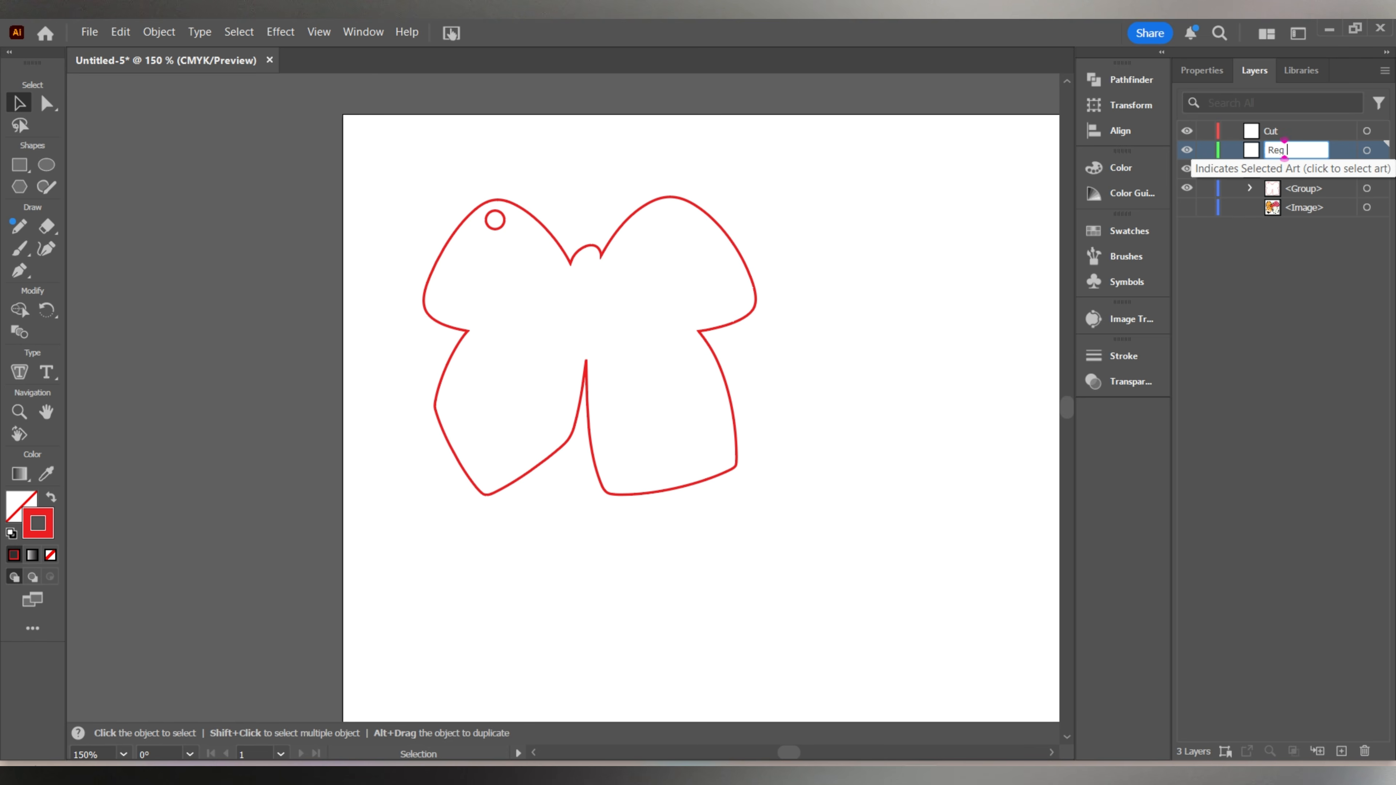
text( Marks)
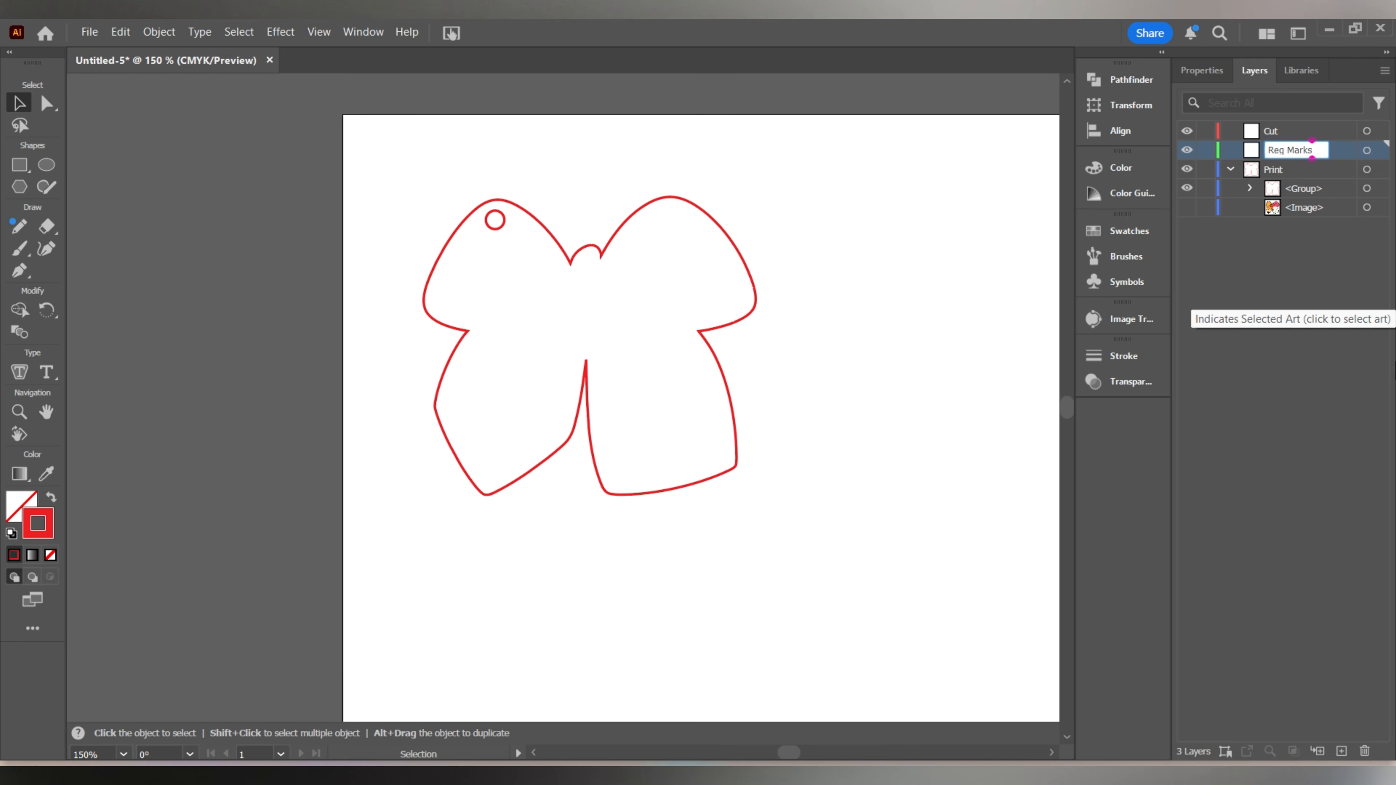
key(Return)
click(1227, 172)
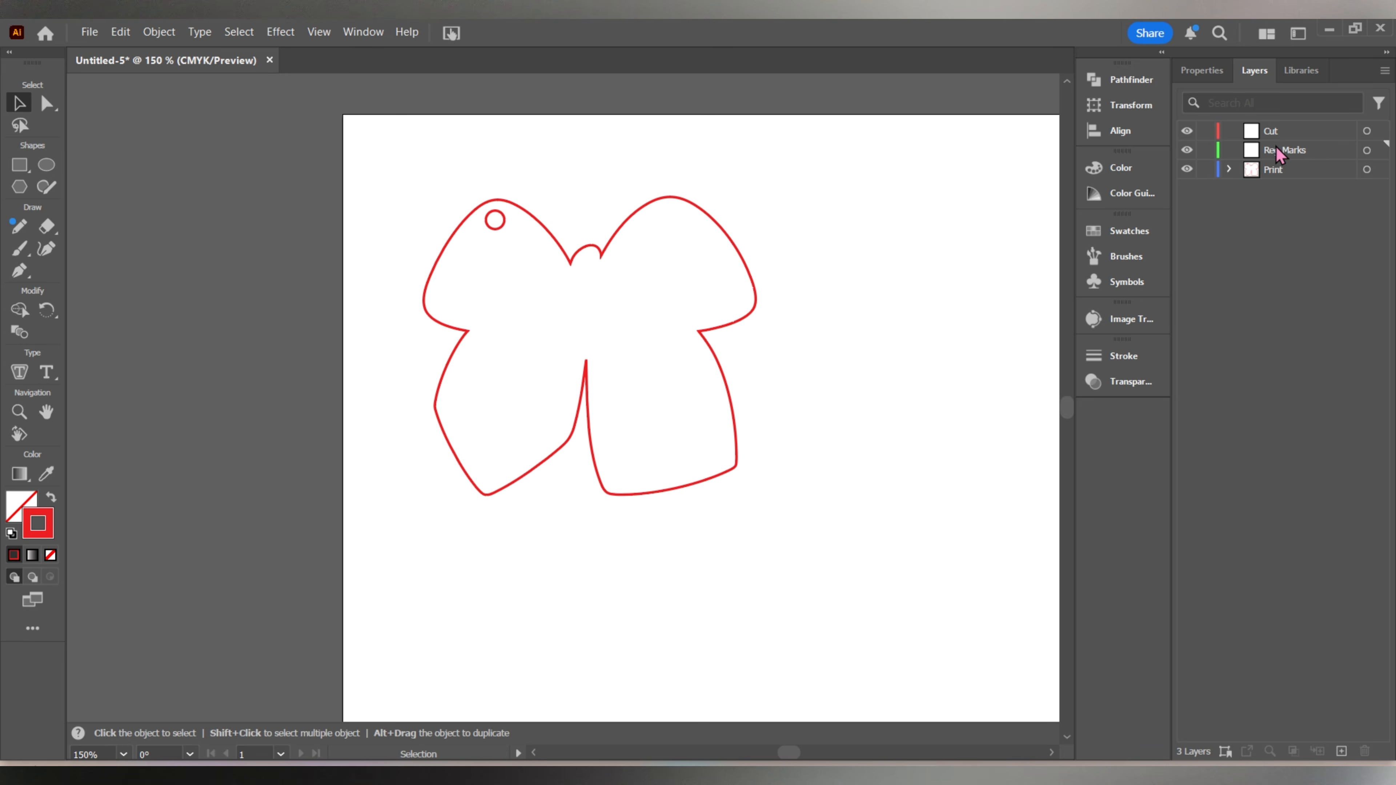
click(1287, 155)
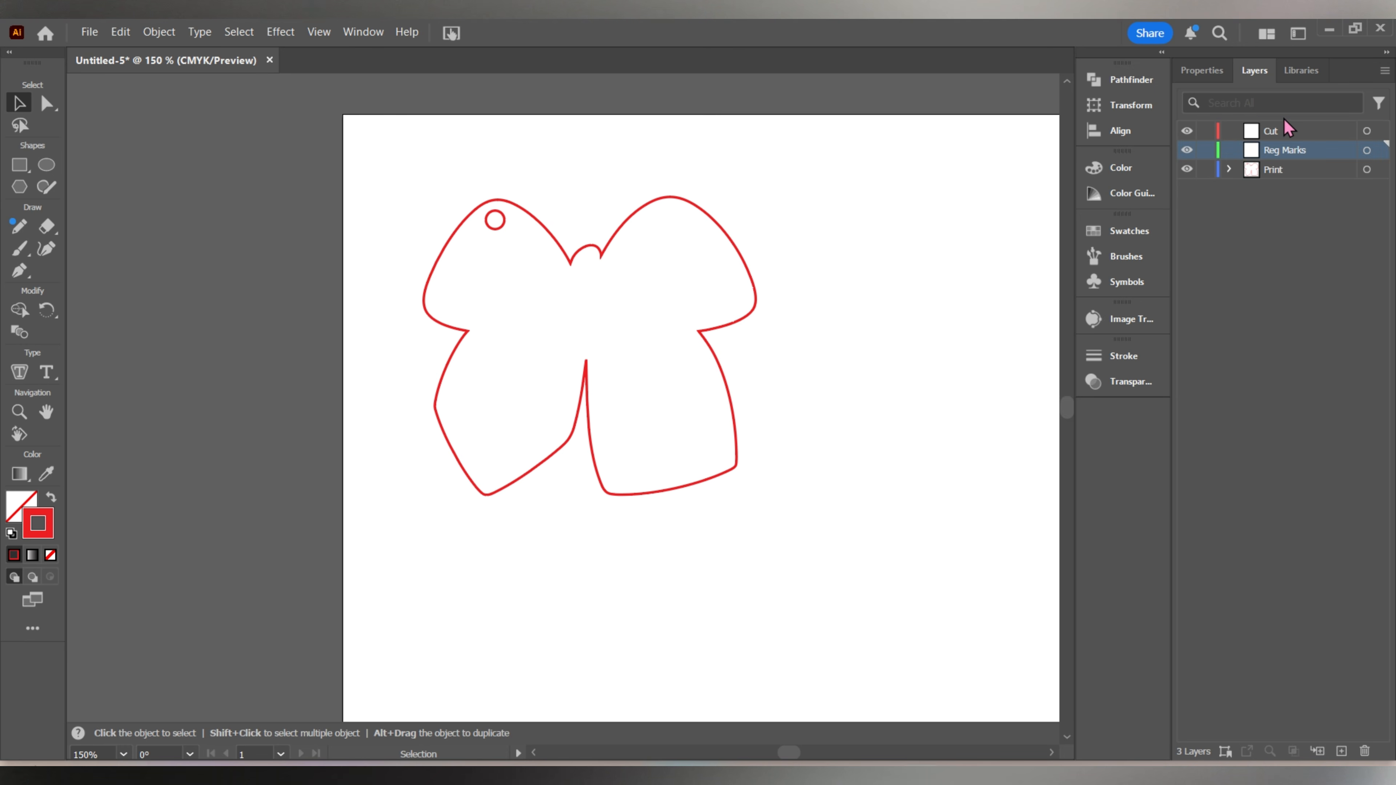
drag(1295, 154, 1292, 124)
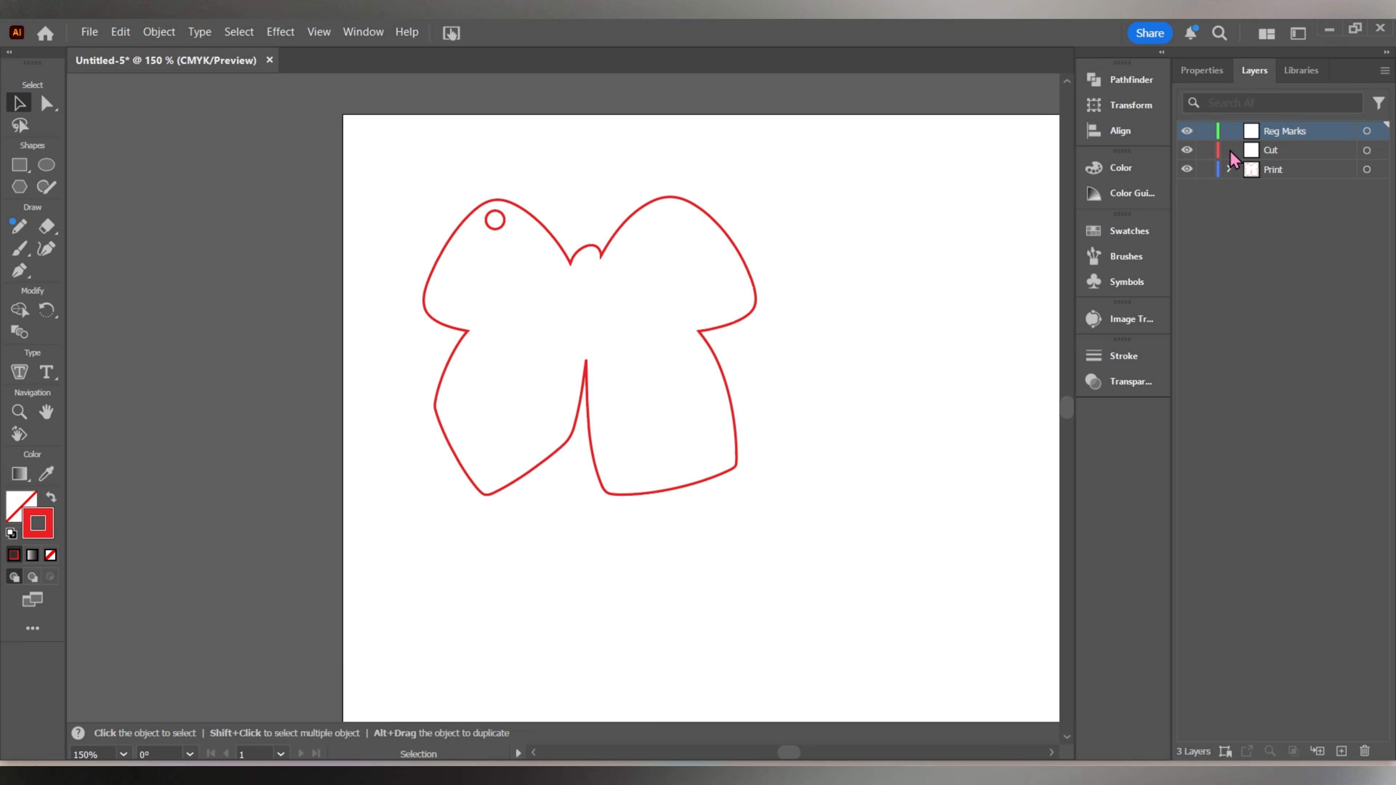
Show the bow image again and duplicate the bow with its outline into a two-by-two arrangement of four on the artboard.
click(1229, 170)
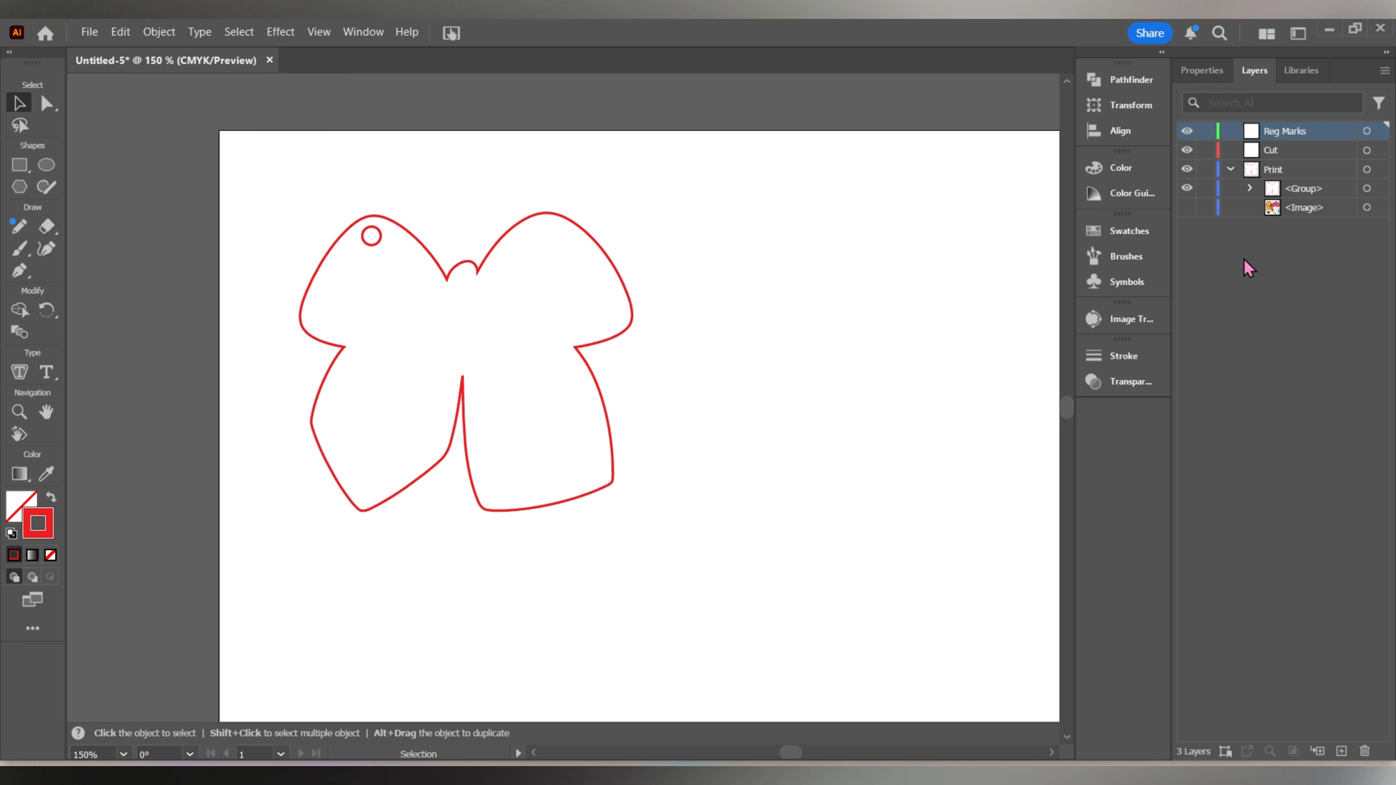
click(1188, 208)
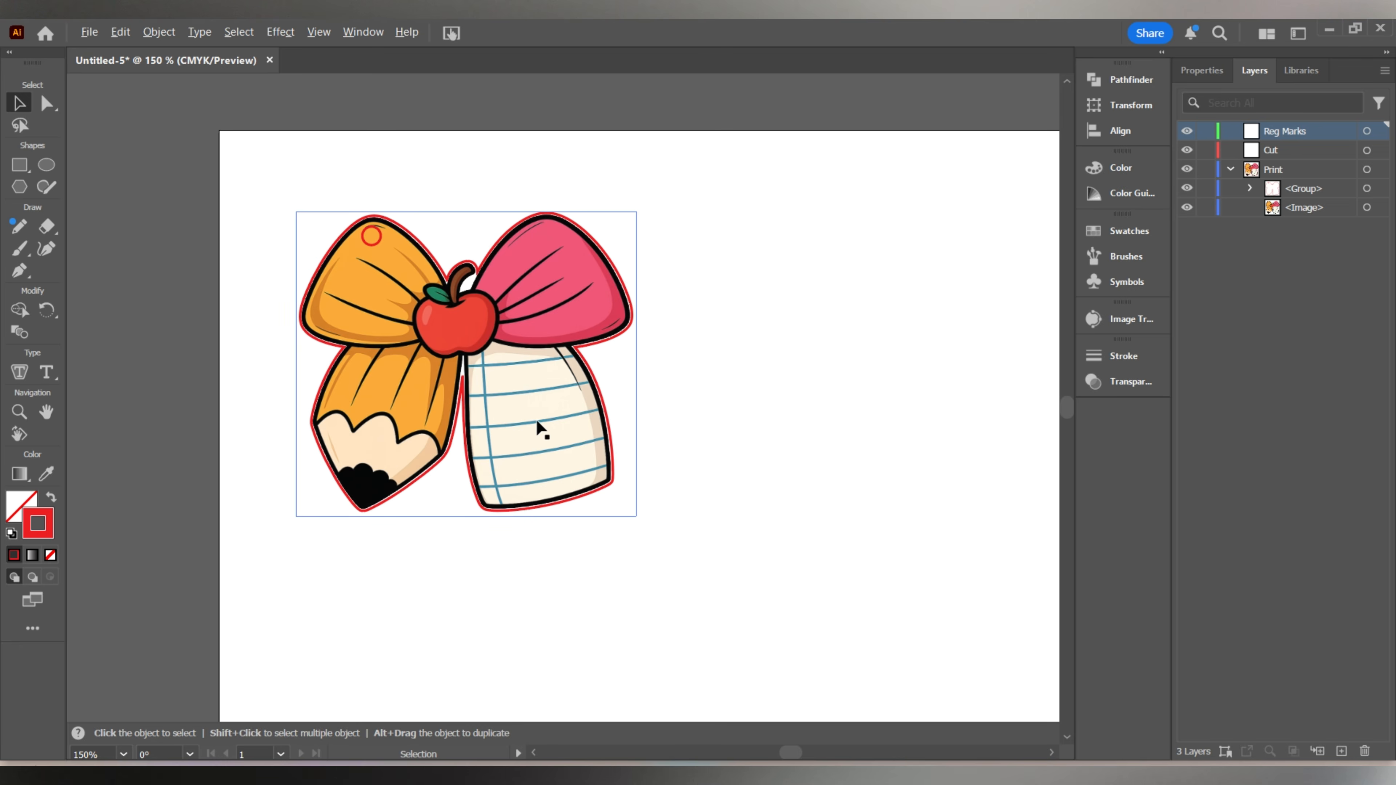
scroll(537, 419, down, 1)
drag(610, 468, 574, 370)
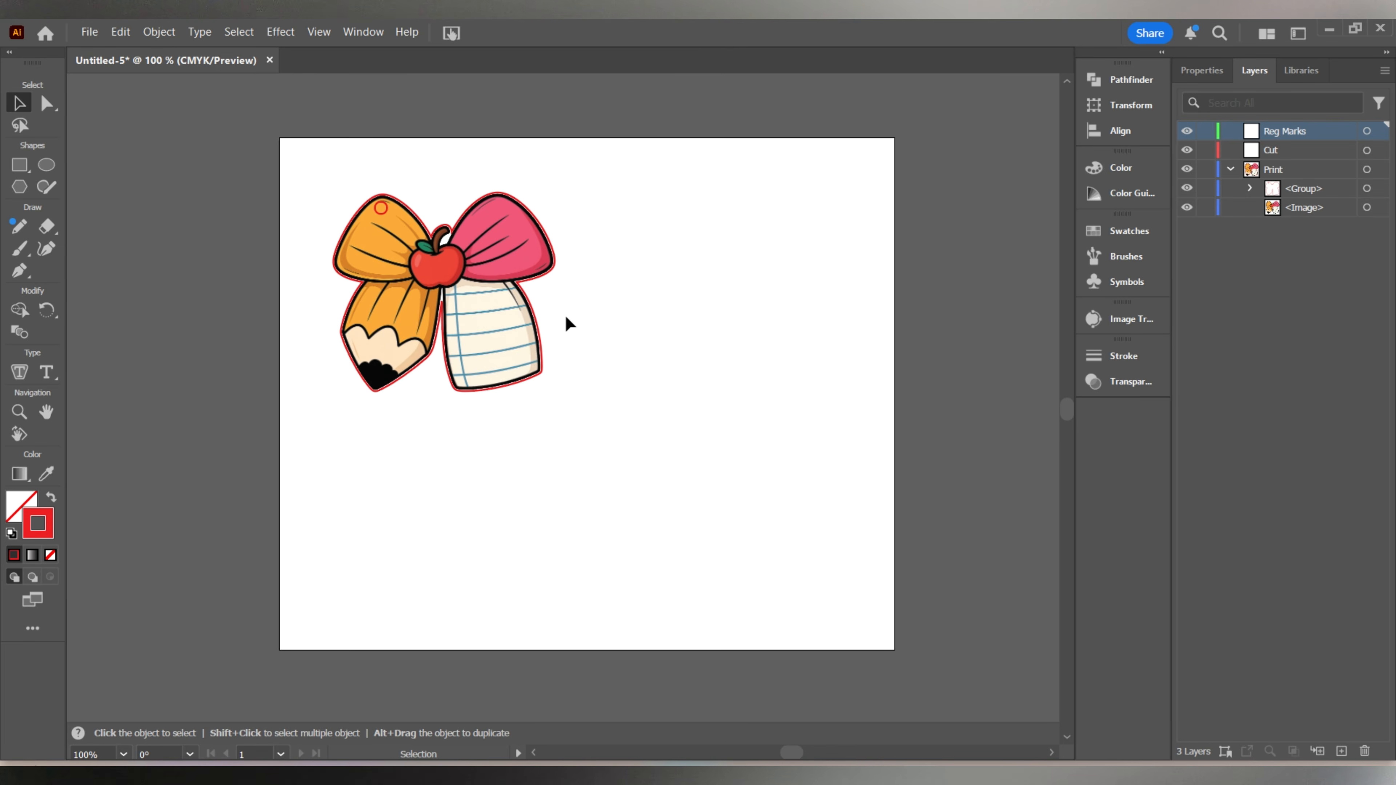
click(547, 272)
click(669, 402)
drag(601, 404, 308, 170)
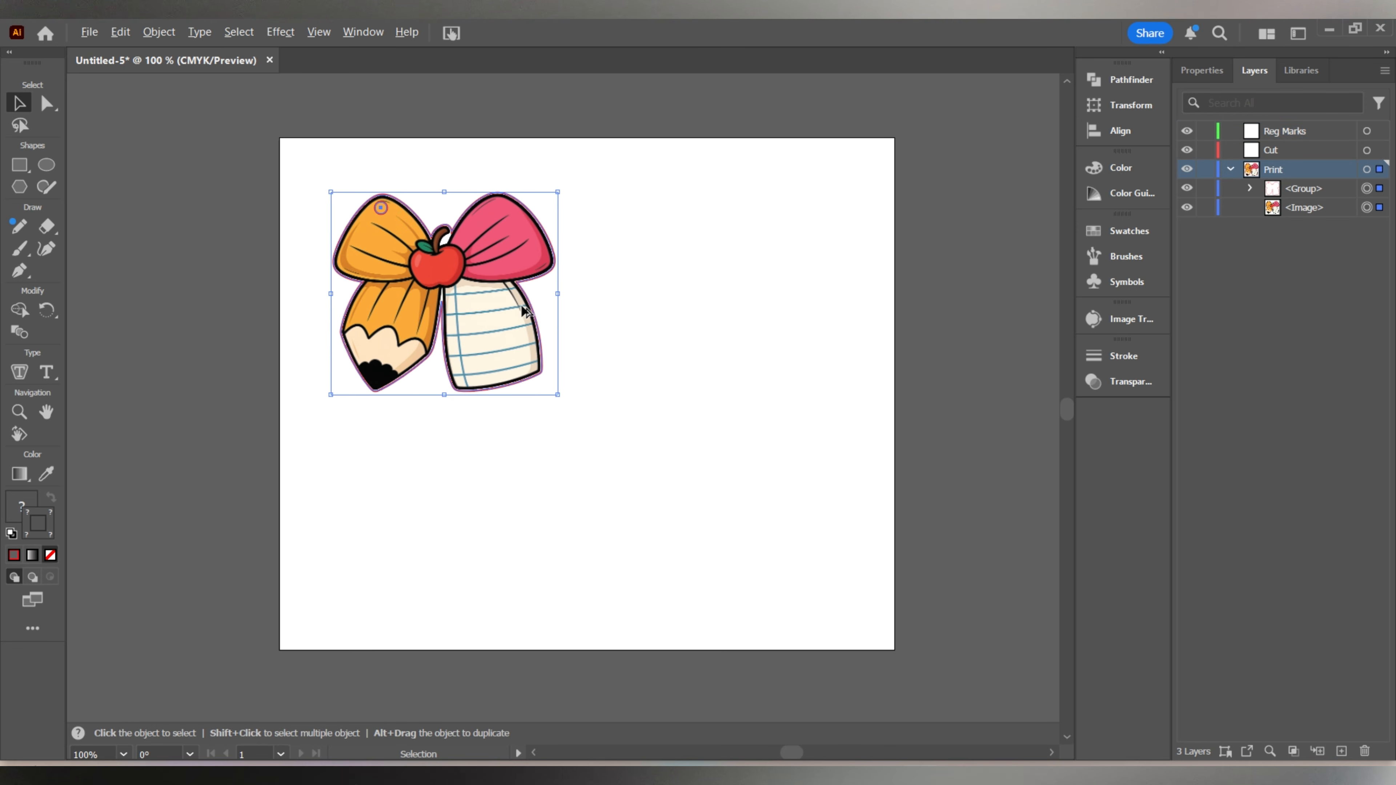
drag(474, 308, 482, 523)
key(ctrl+shift+a)
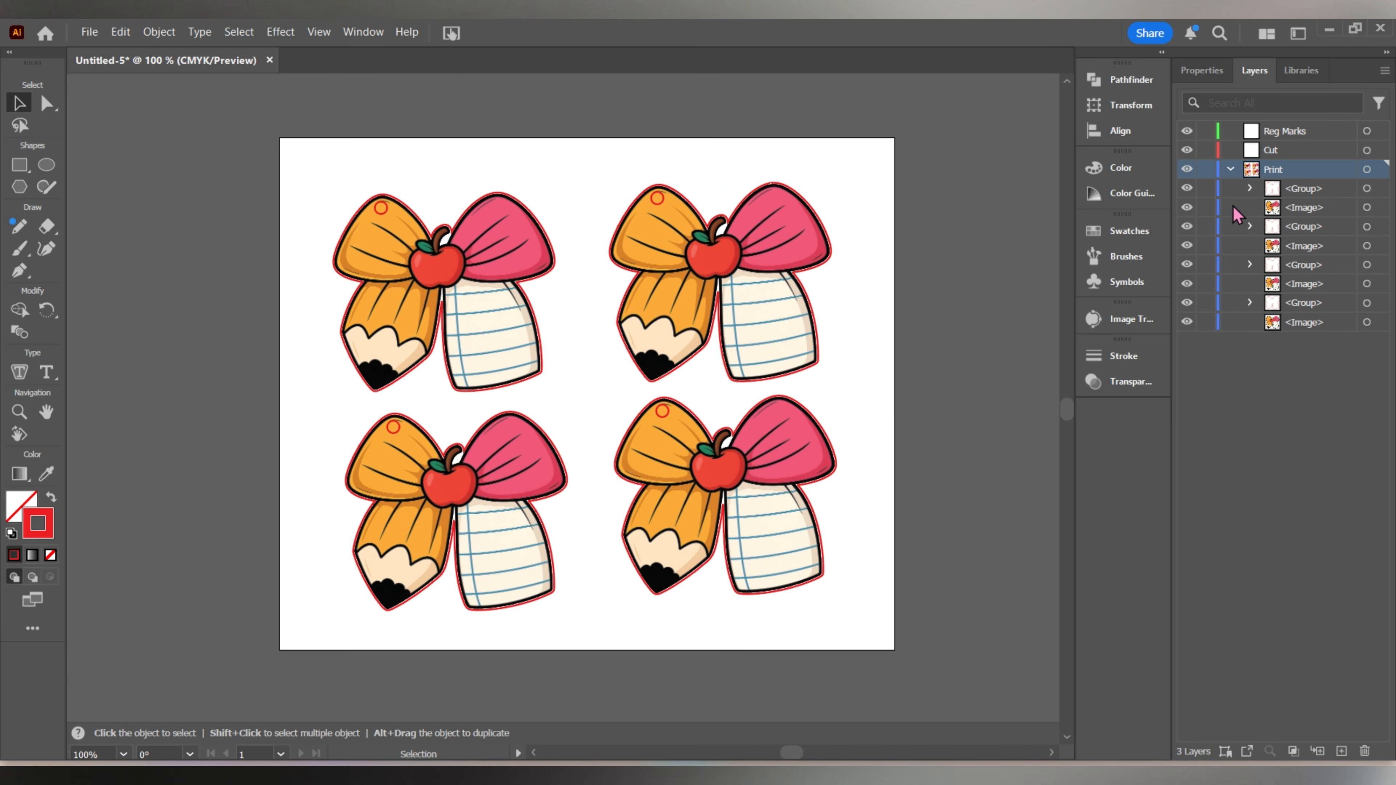
Move the Cut layer below Print and transfer the four outline groups from Print into Cut, leaving only the images in Print.
click(1231, 169)
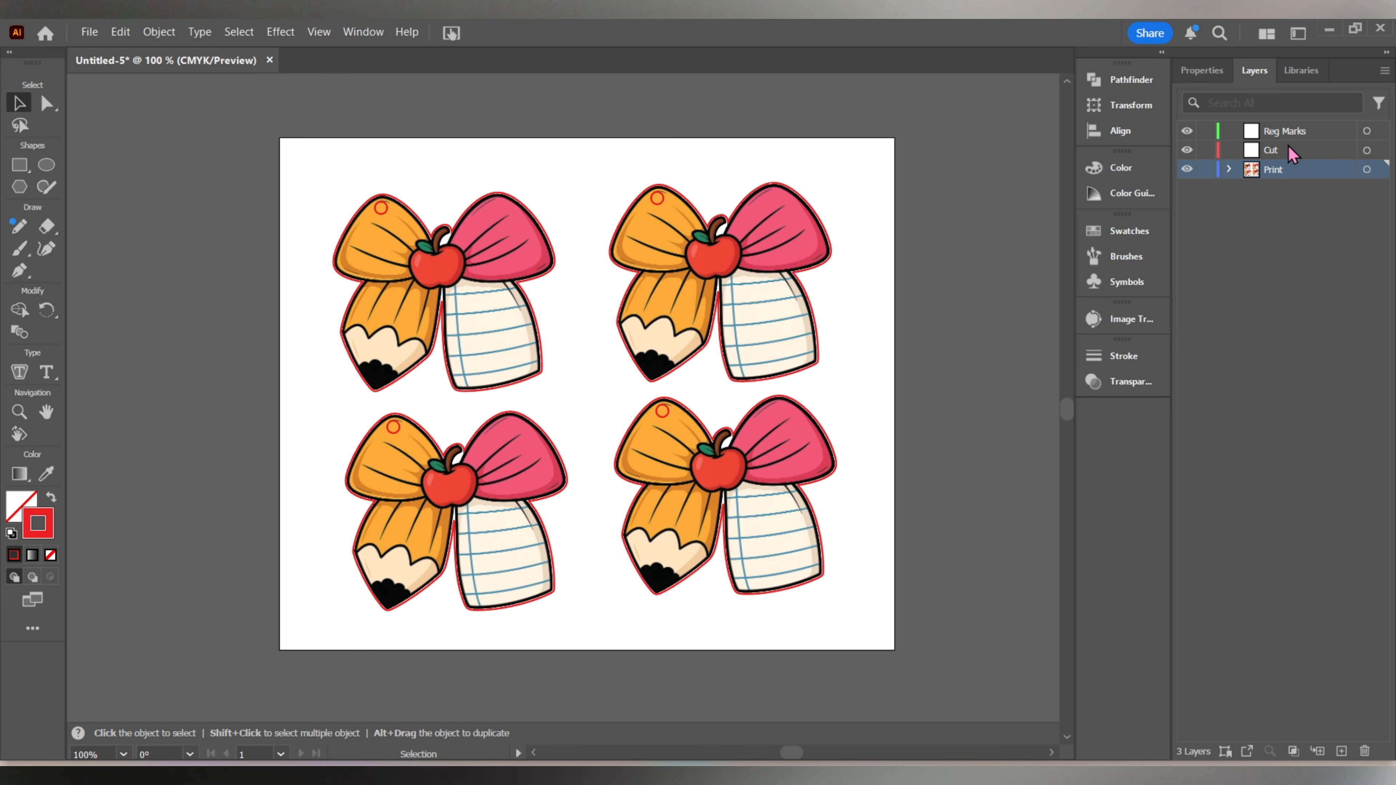
drag(1285, 156, 1290, 183)
click(1229, 150)
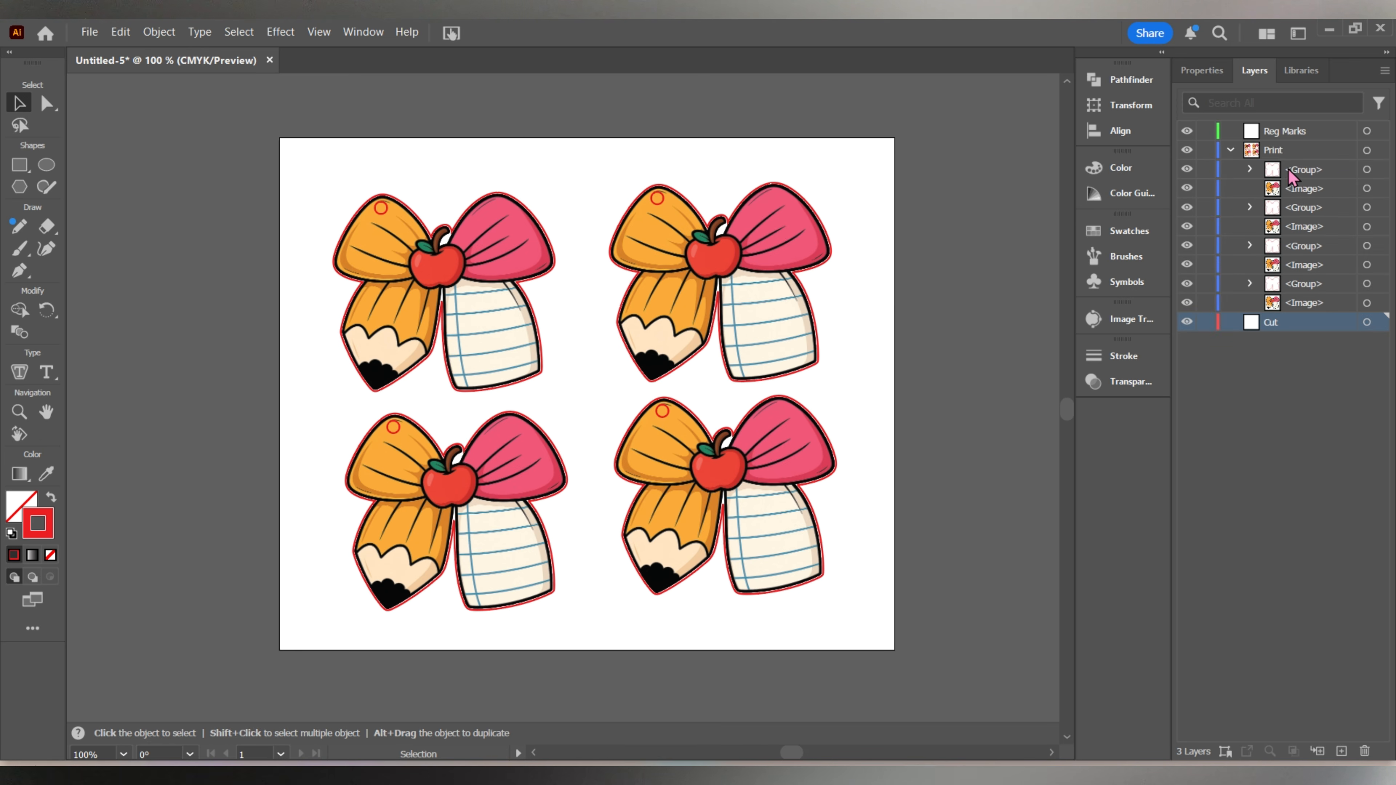
drag(1303, 172, 1298, 325)
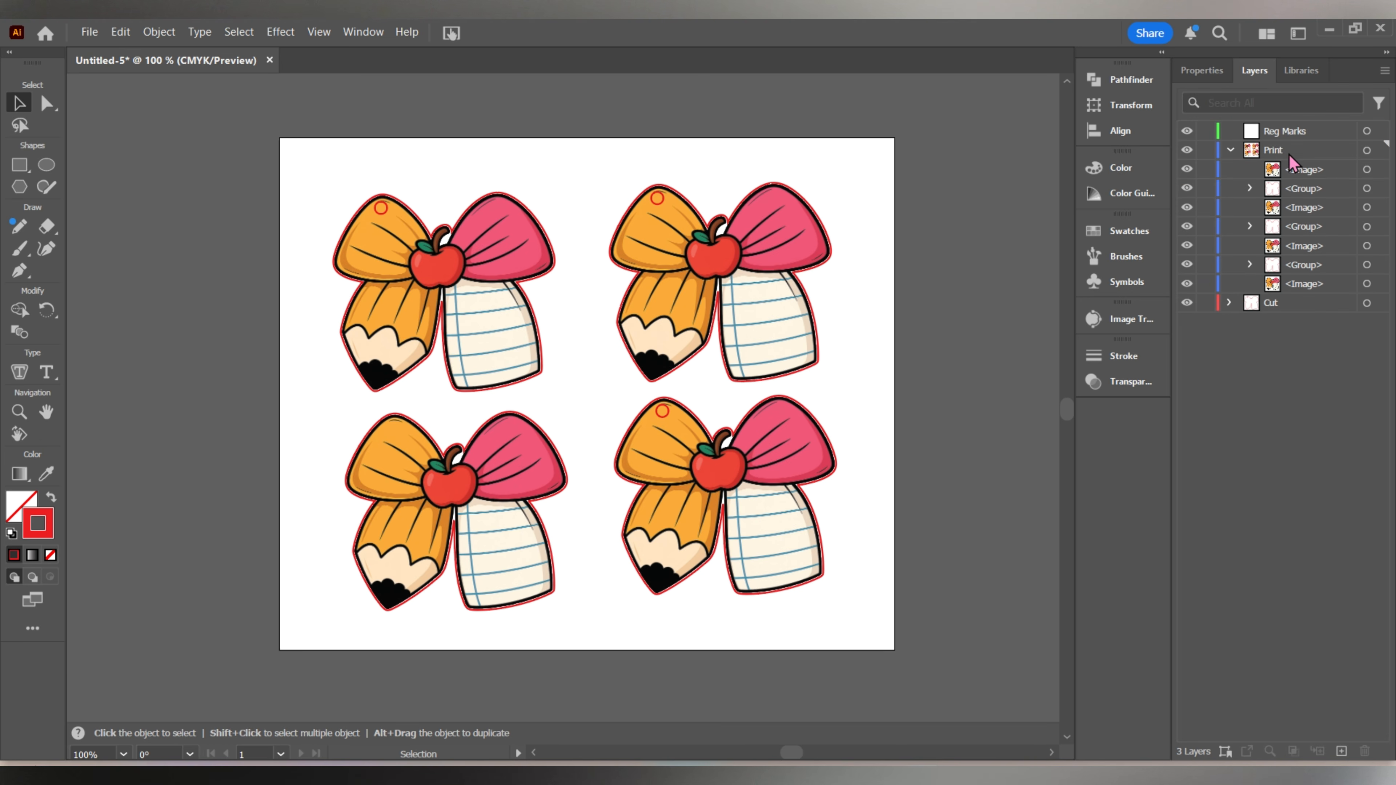
drag(1300, 193, 1298, 304)
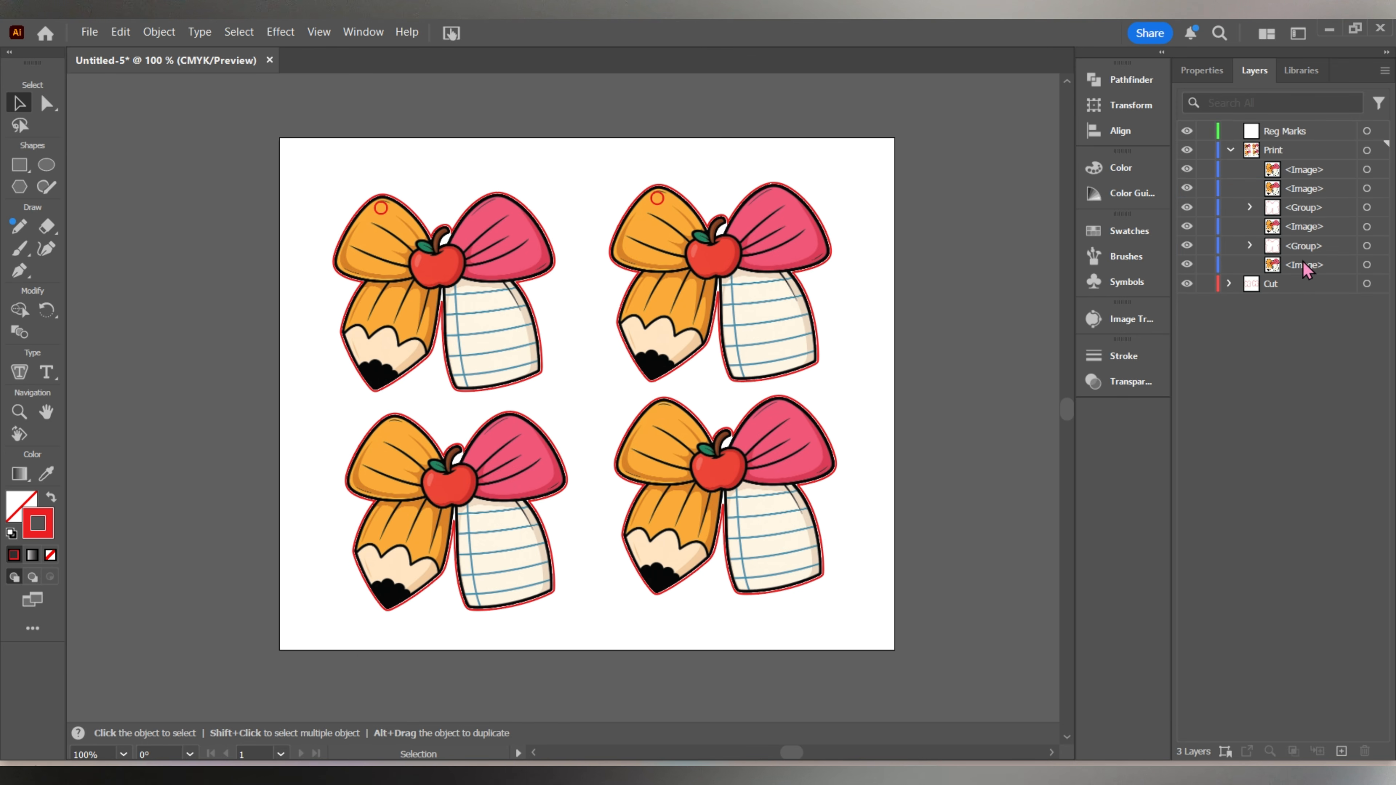
drag(1319, 211, 1317, 289)
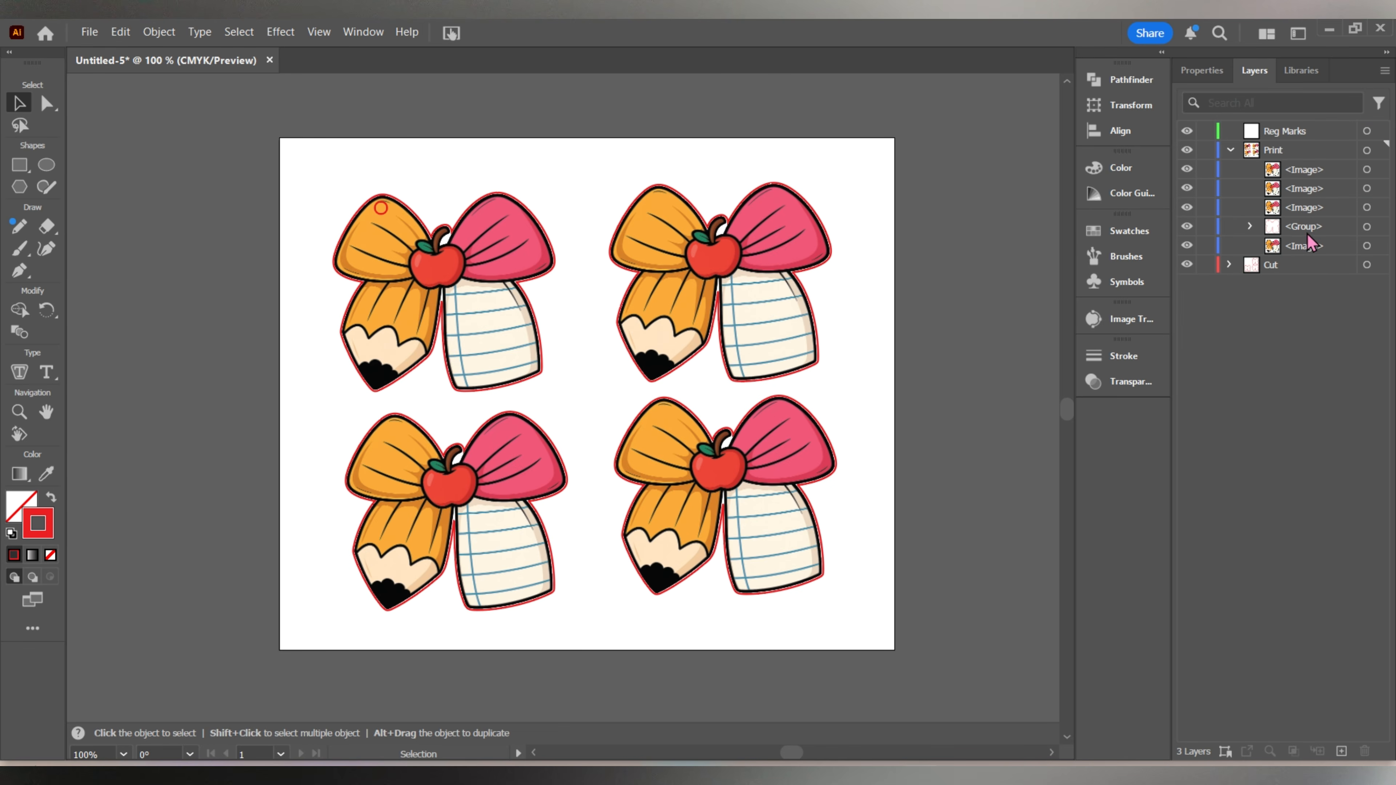
drag(1300, 234, 1315, 272)
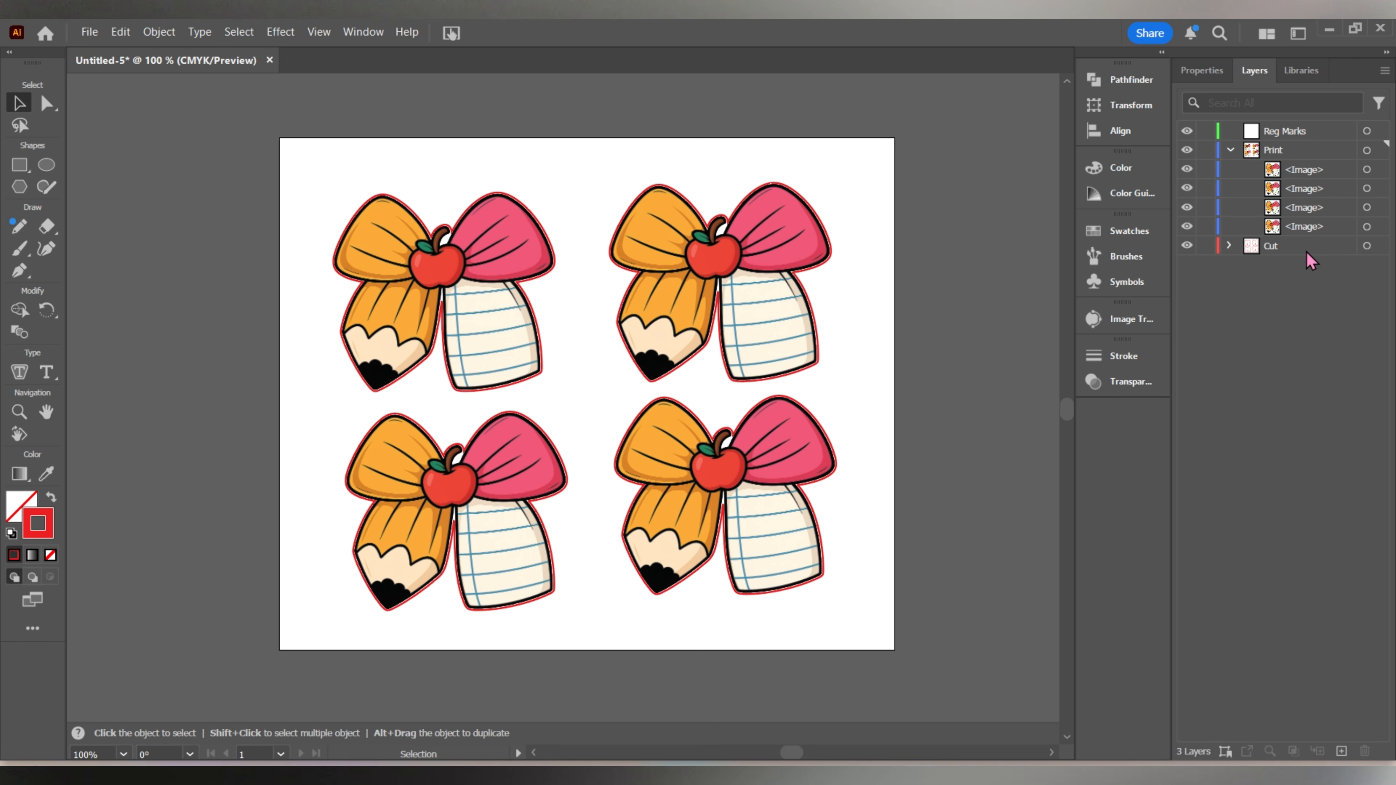
click(1230, 150)
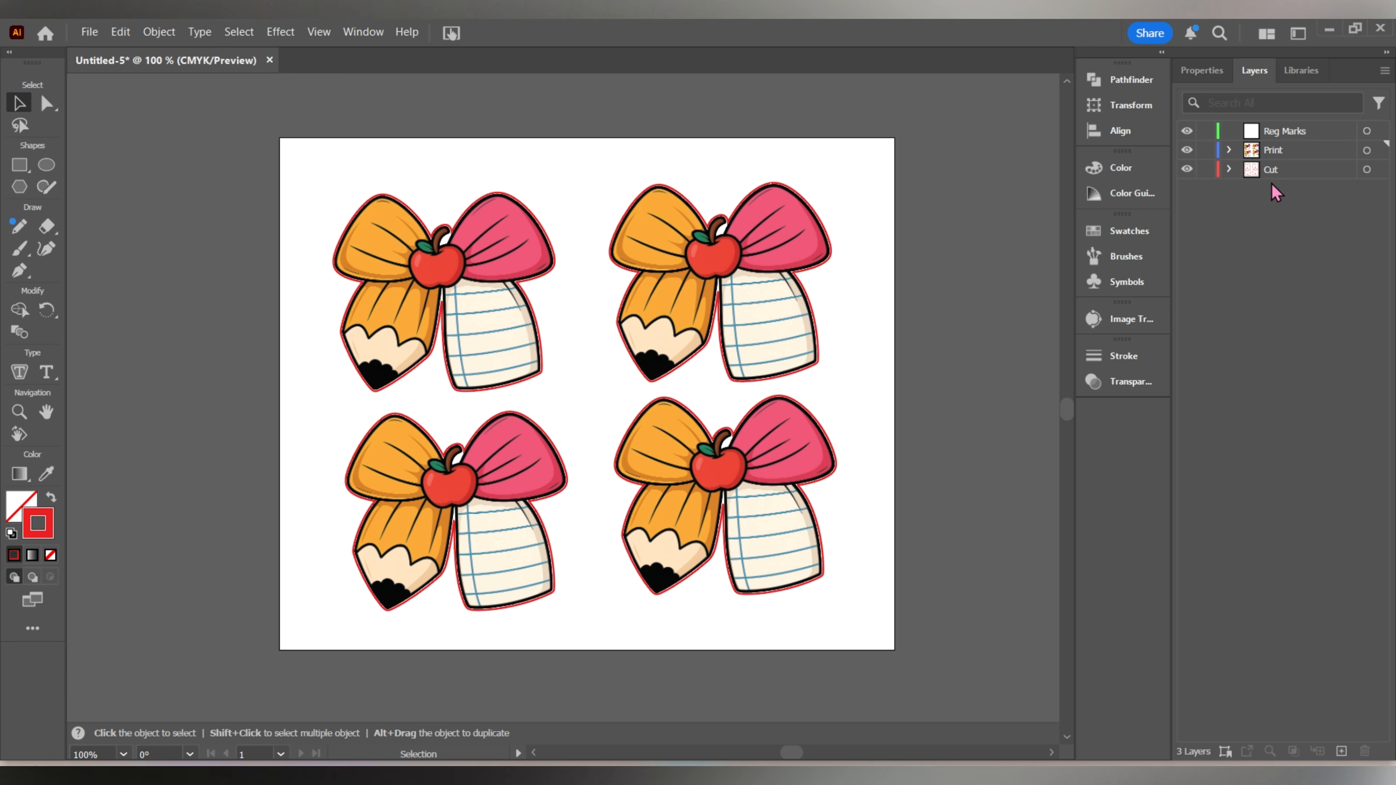
Place the Cut layer between Reg Marks and Print, and hide Print briefly to check the four cut outlines alone.
drag(1287, 172, 1312, 140)
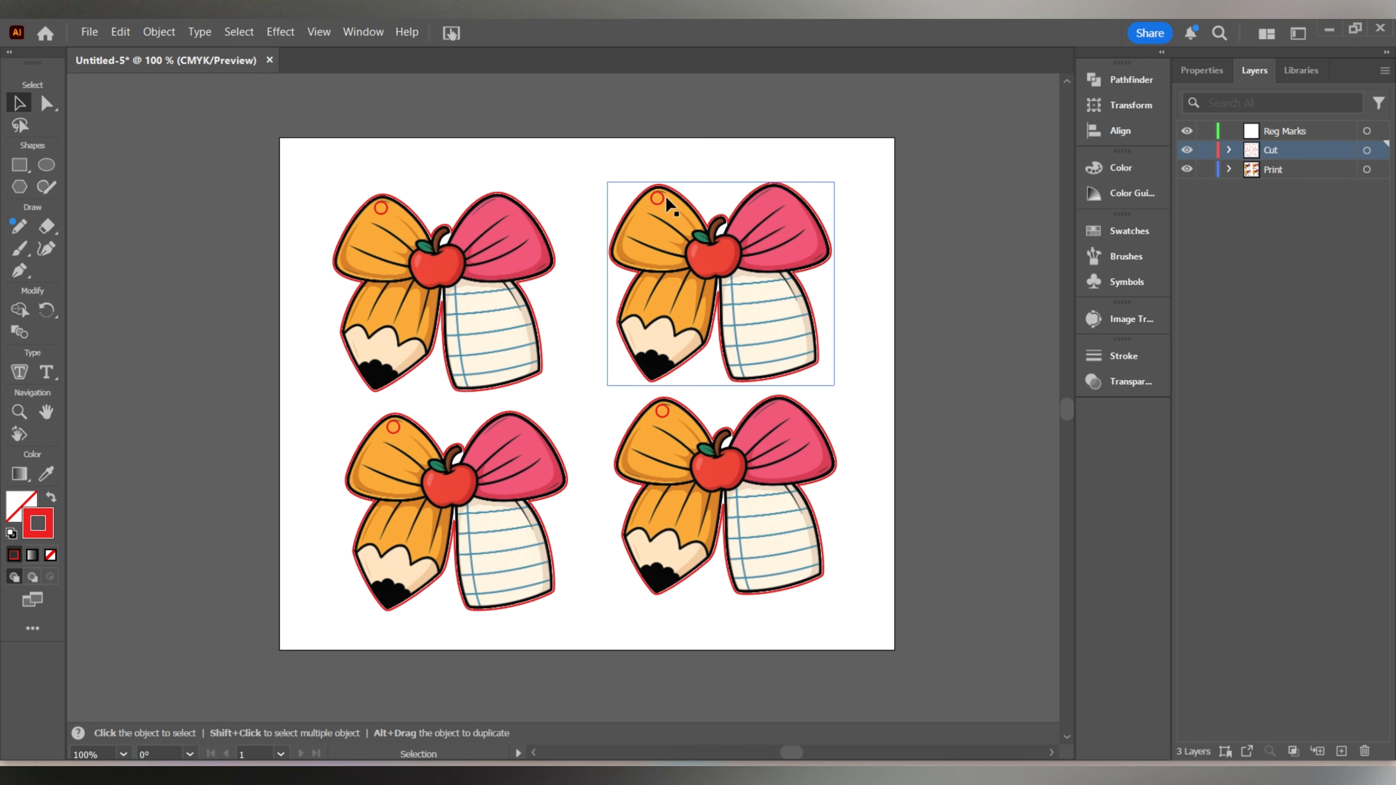
drag(1309, 160, 1297, 186)
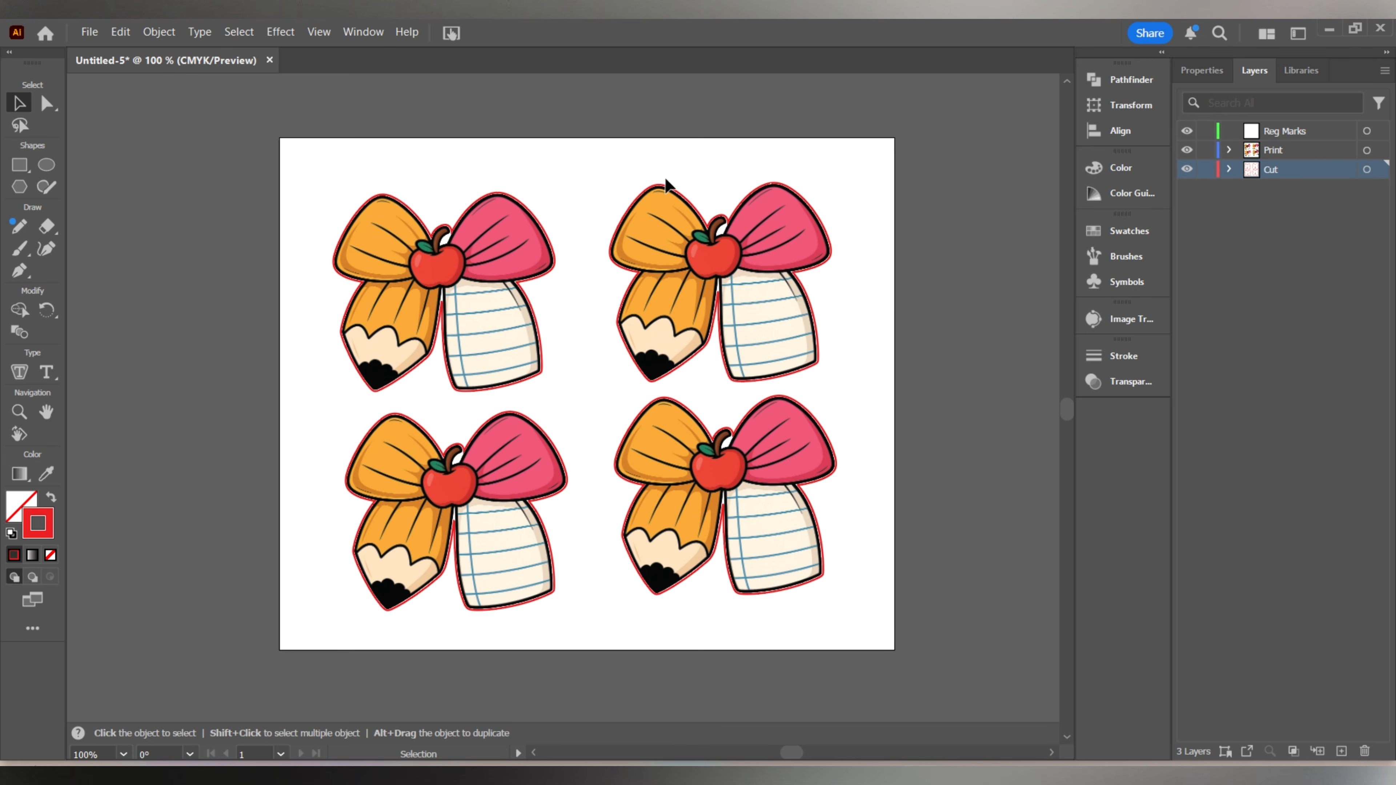
drag(1298, 185, 1303, 142)
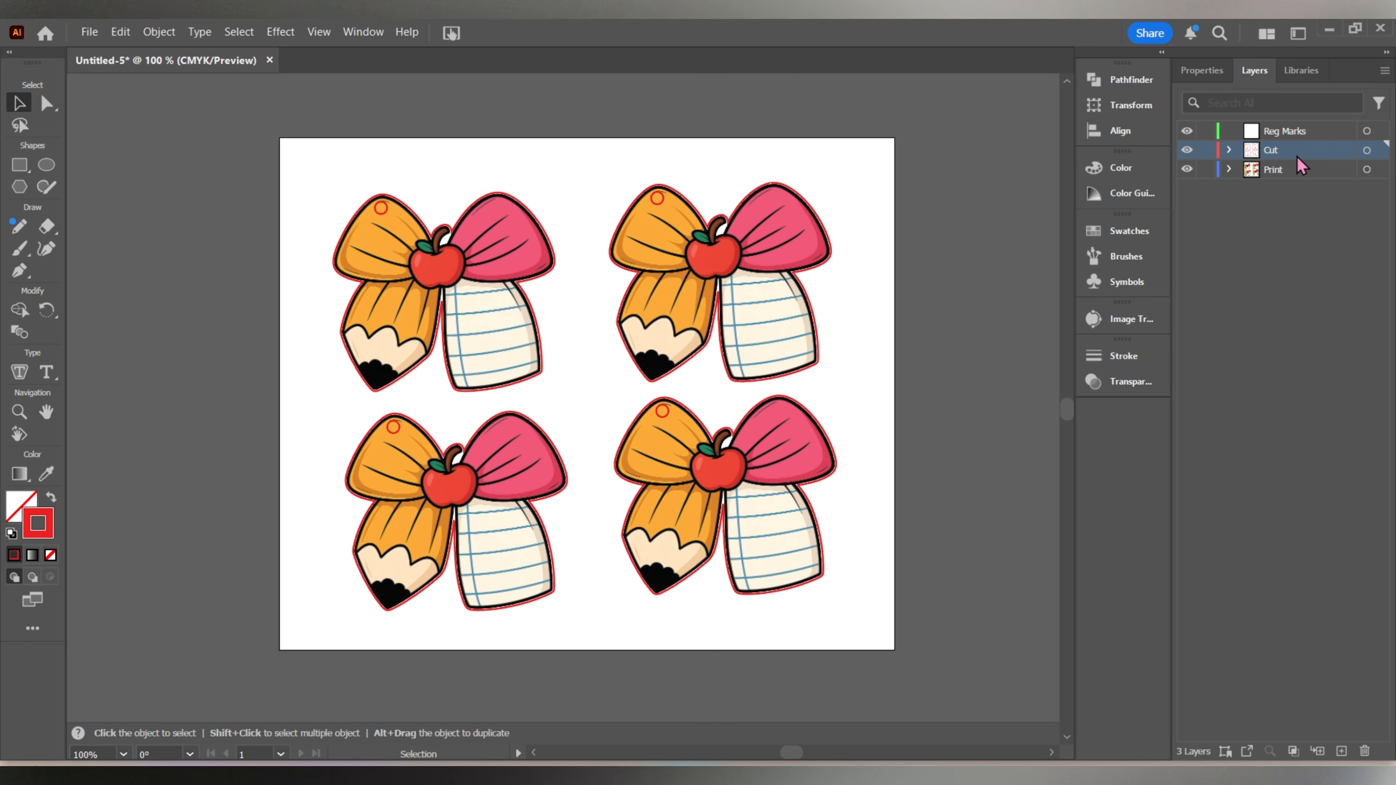
click(1188, 170)
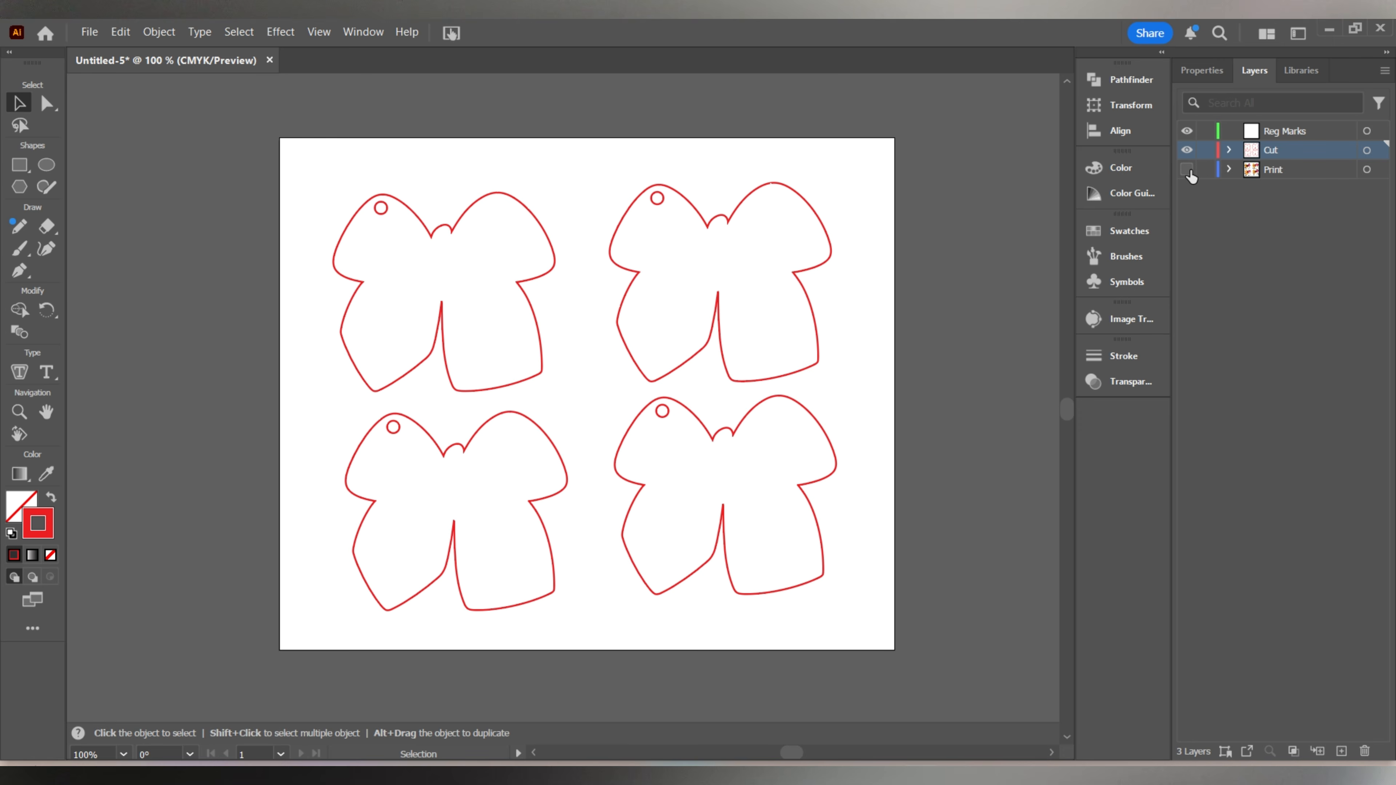
click(1187, 169)
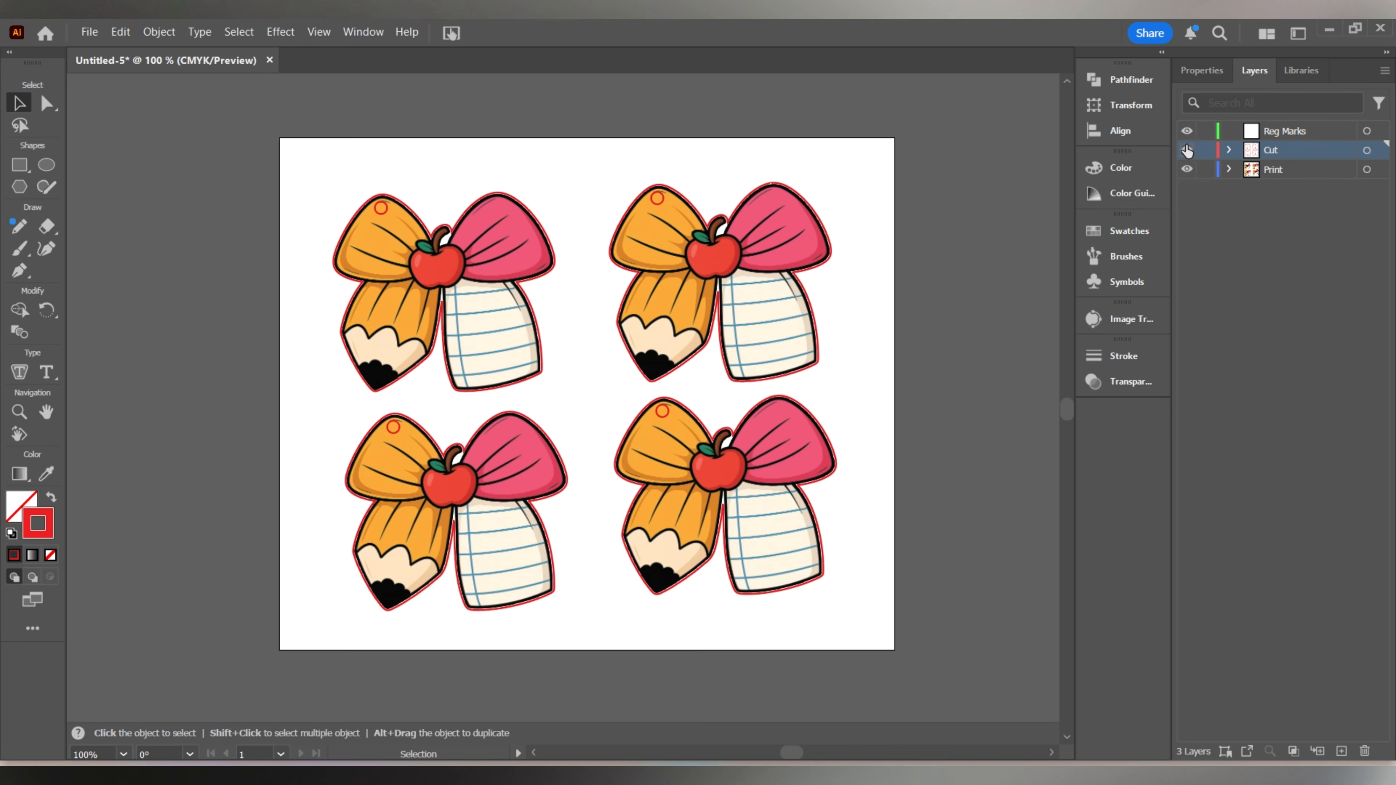
On the Reg Marks layer, draw a thin vertical rectangle about 0.014 by 0.298 in near the artboard's upper-left corner.
click(1185, 152)
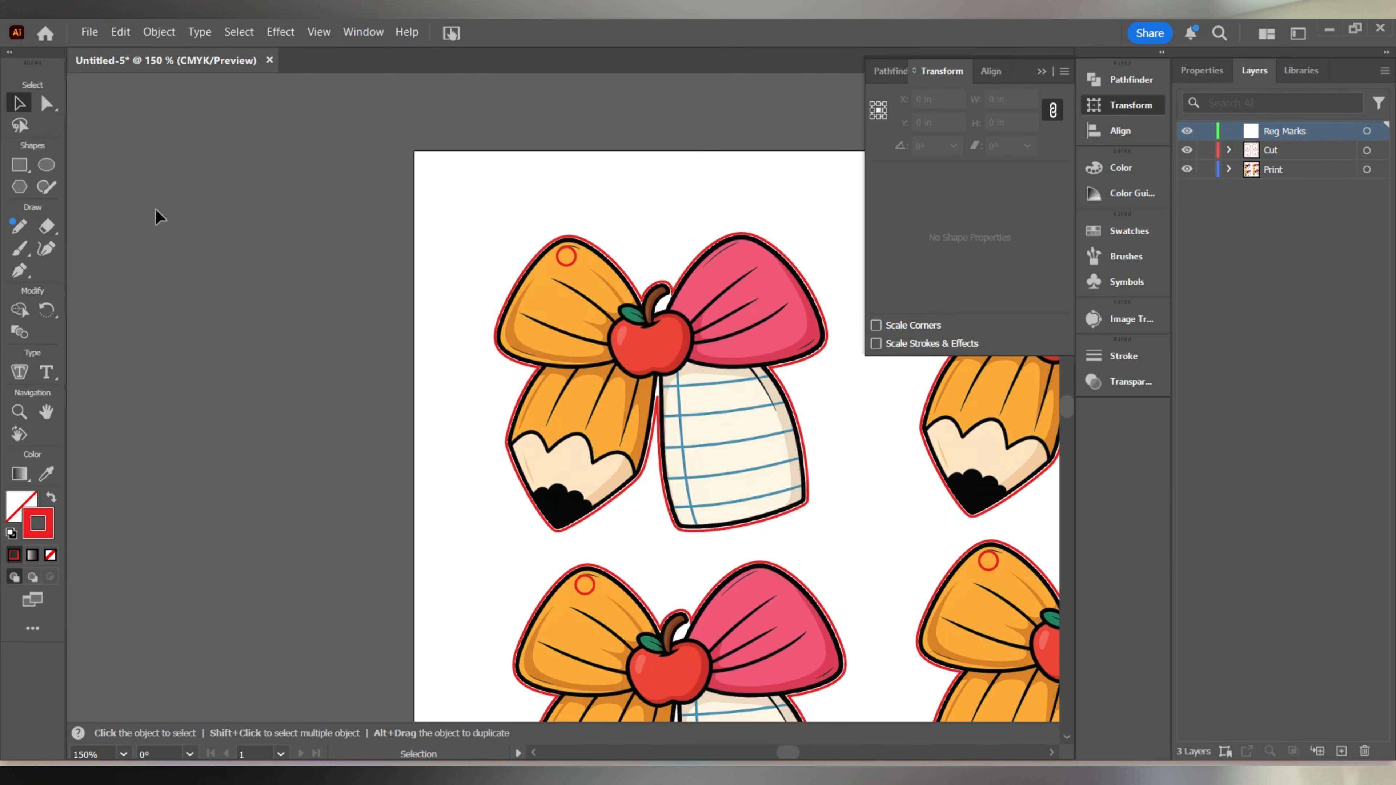
click(22, 173)
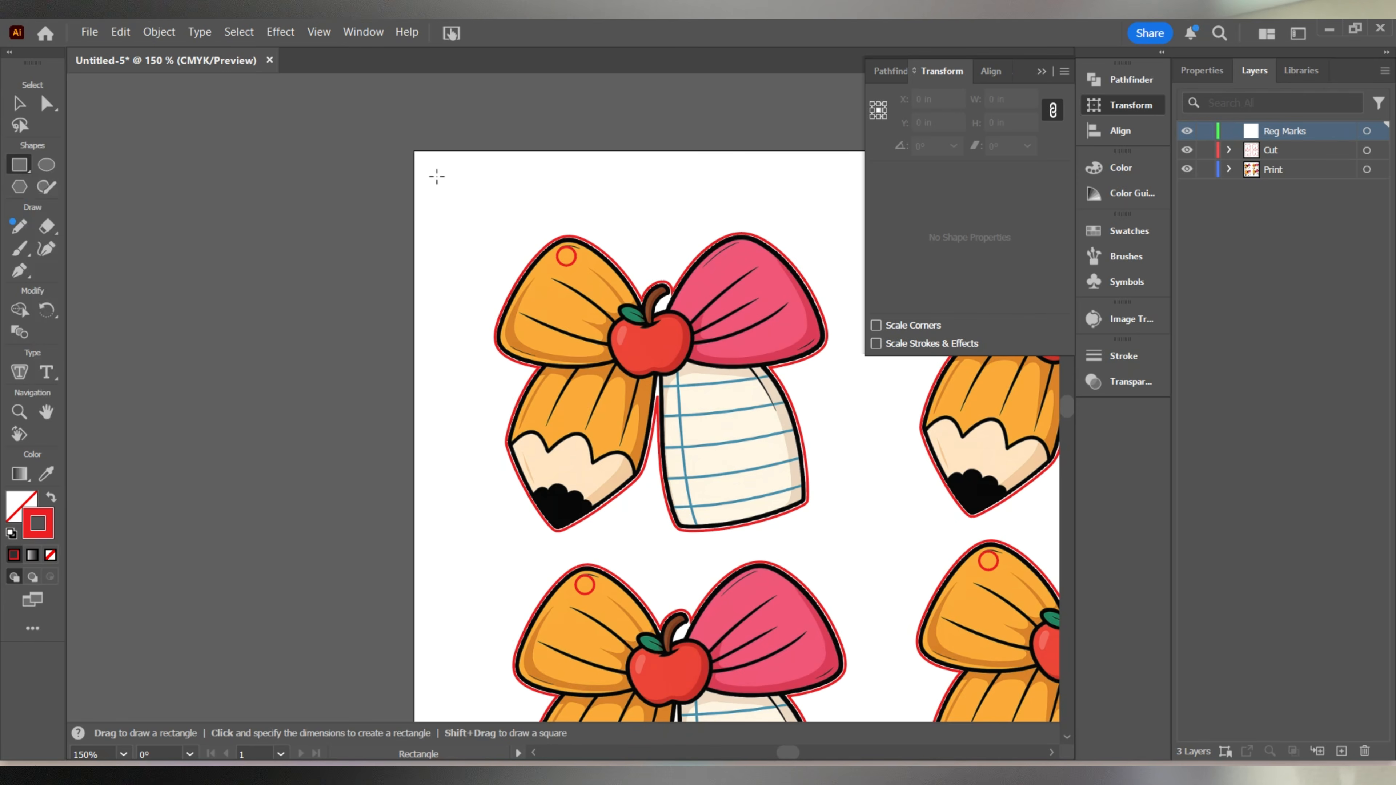
drag(436, 176, 436, 223)
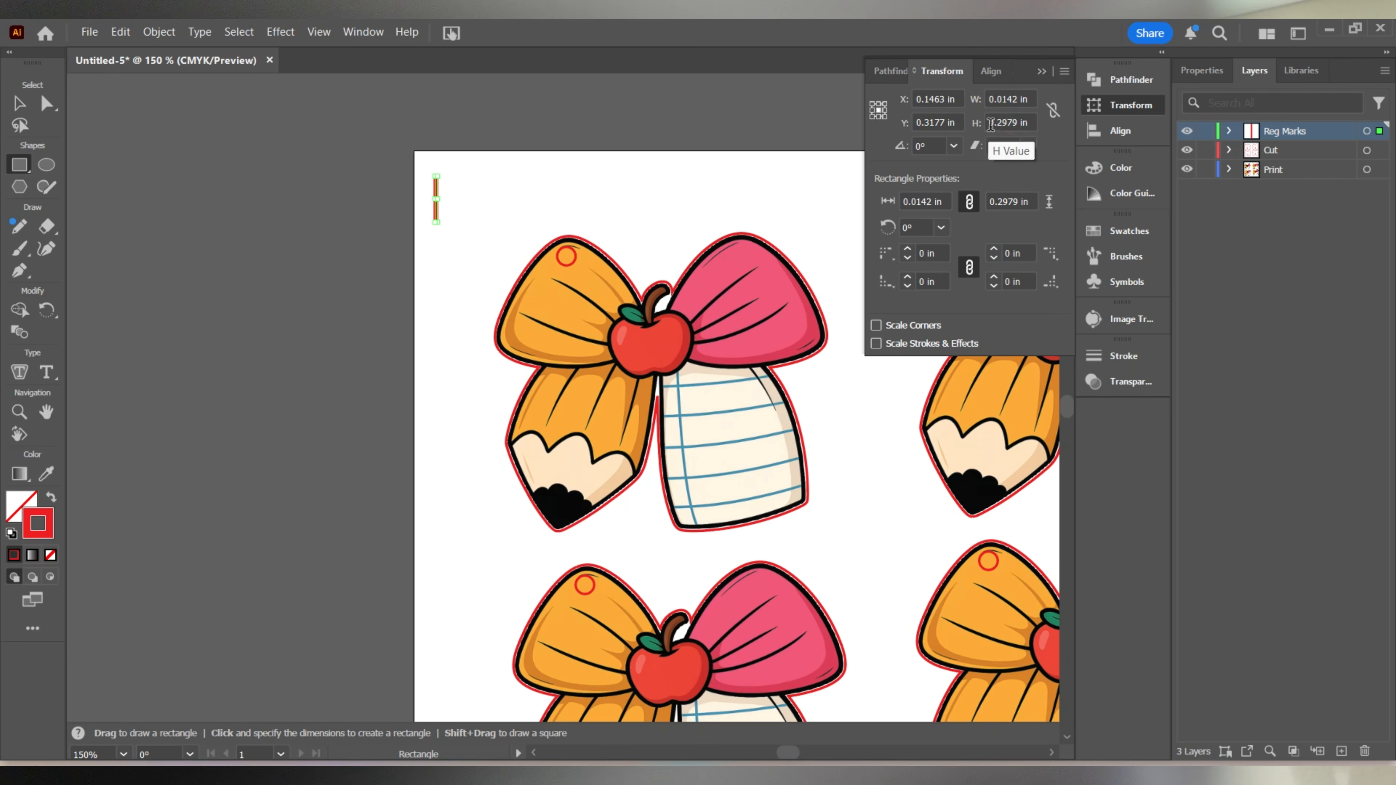
Set the thin rectangle's height to 0.3 in and its width to 0.01 in, then deselect it.
click(990, 124)
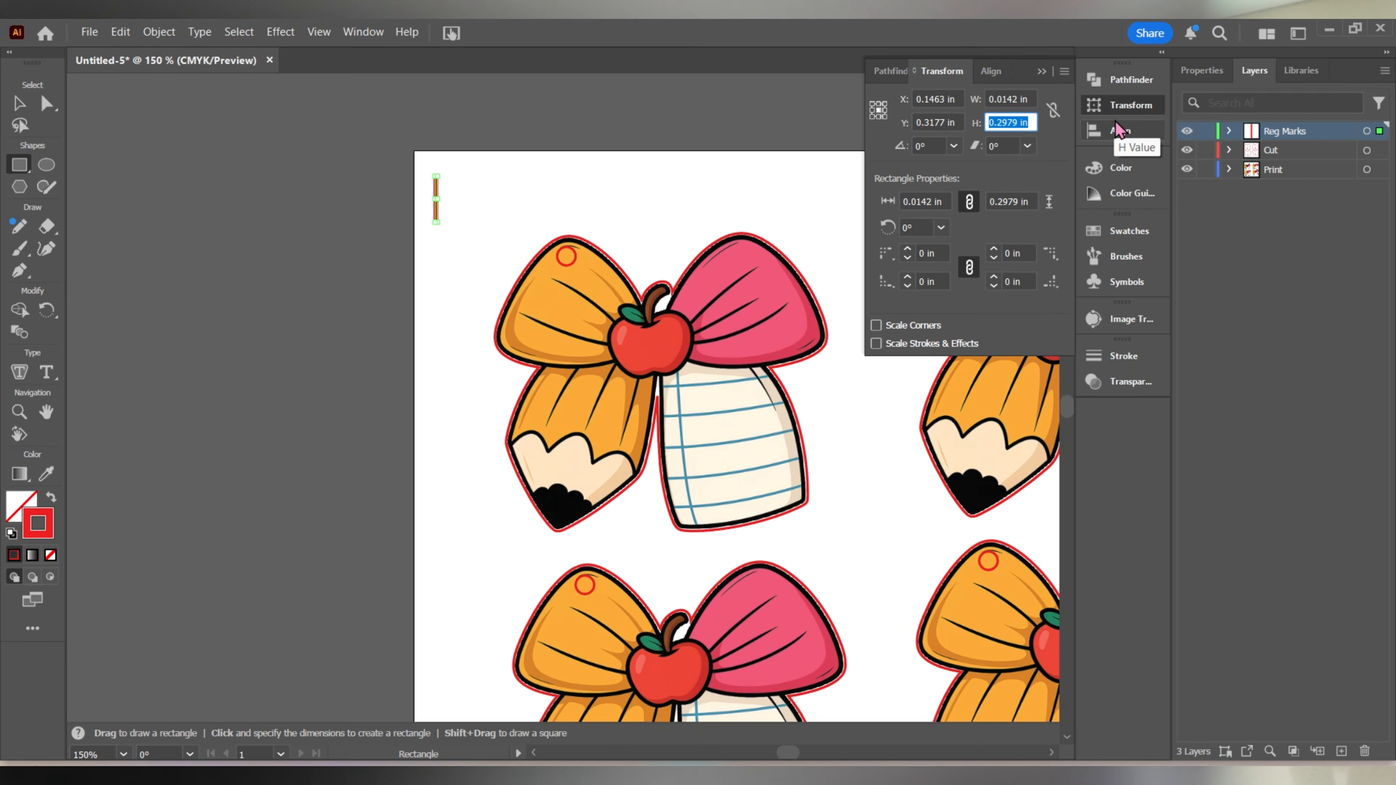
text(0.3)
key(Return)
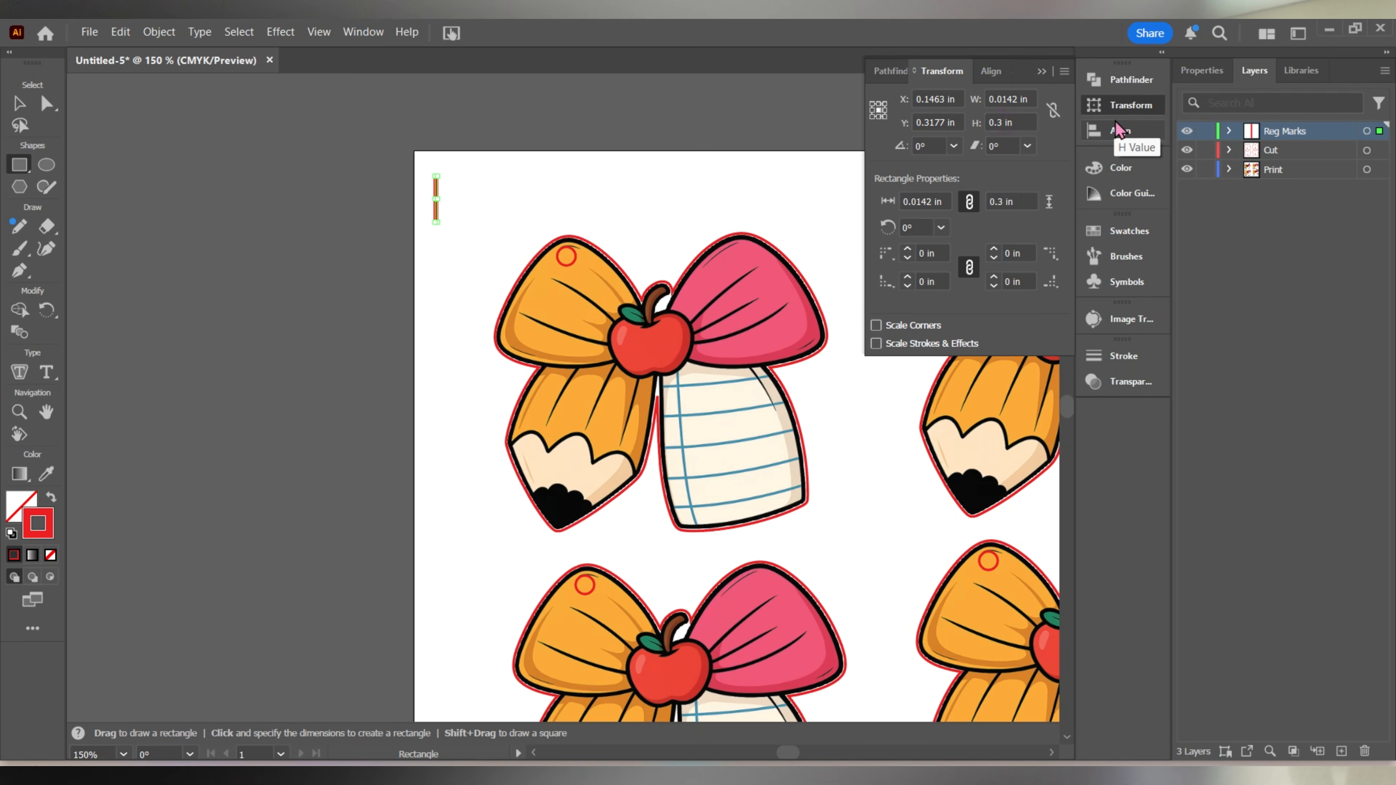
double_click(1008, 98)
text(0.01)
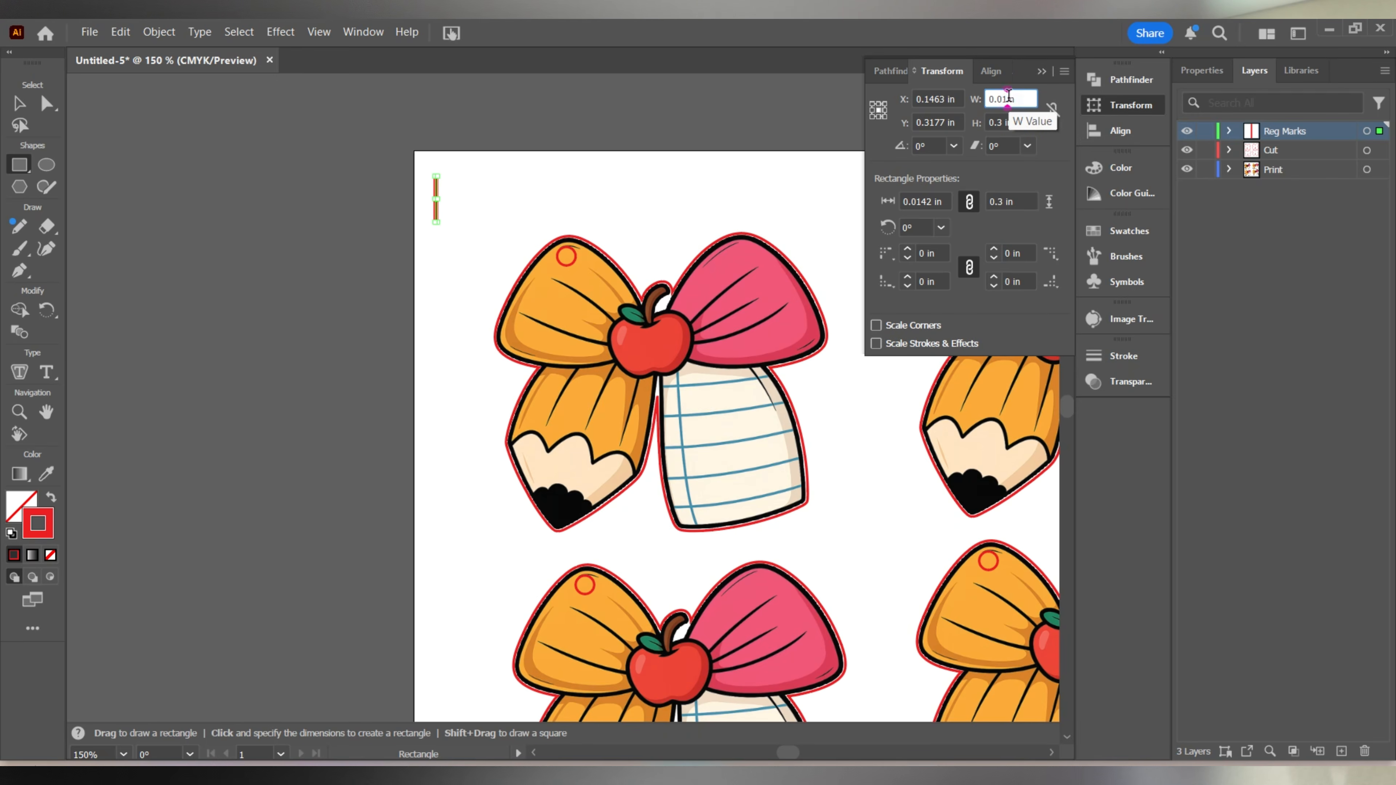
key(Return)
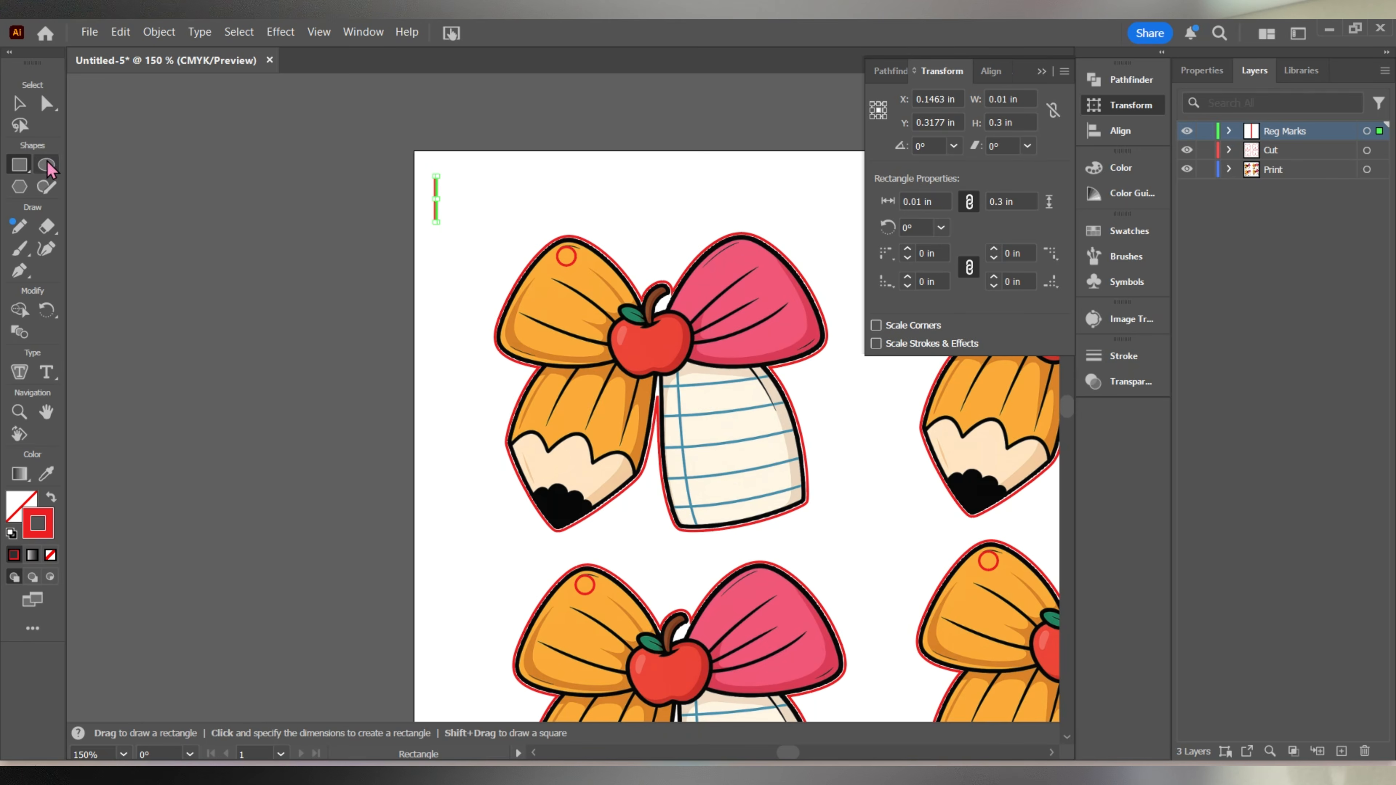
click(19, 103)
click(473, 201)
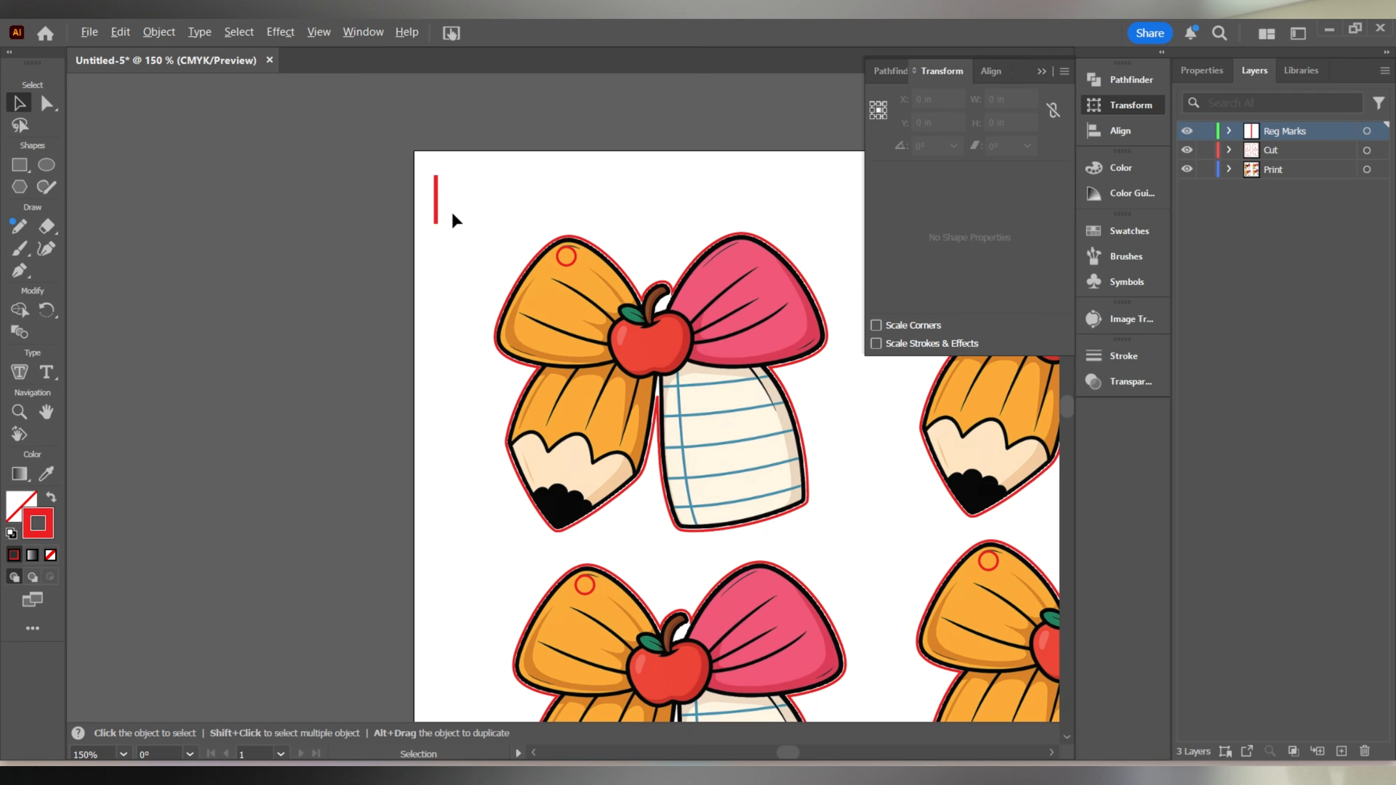
Swap the thin rectangle's fill and stroke so it has a red fill and no stroke.
scroll(452, 211, up, 2)
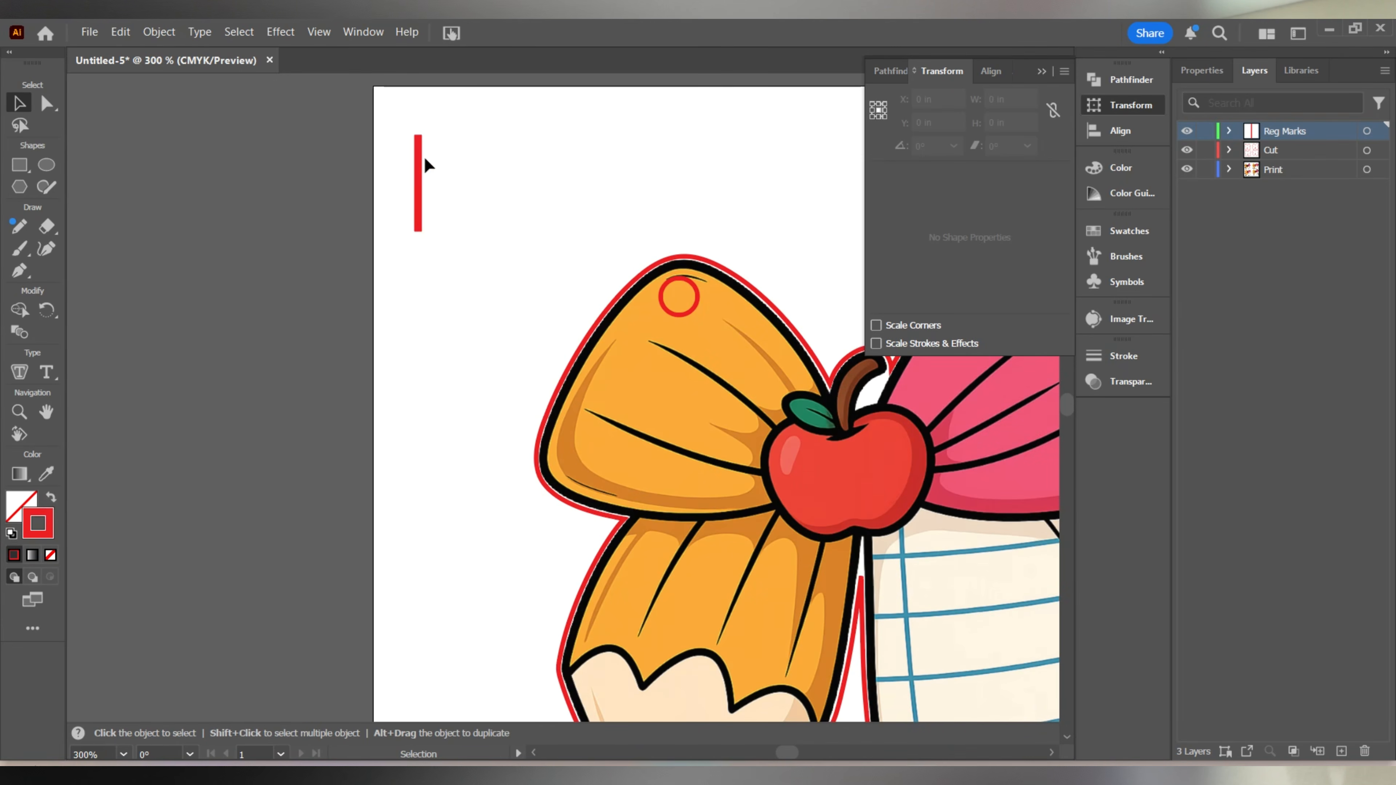
click(418, 164)
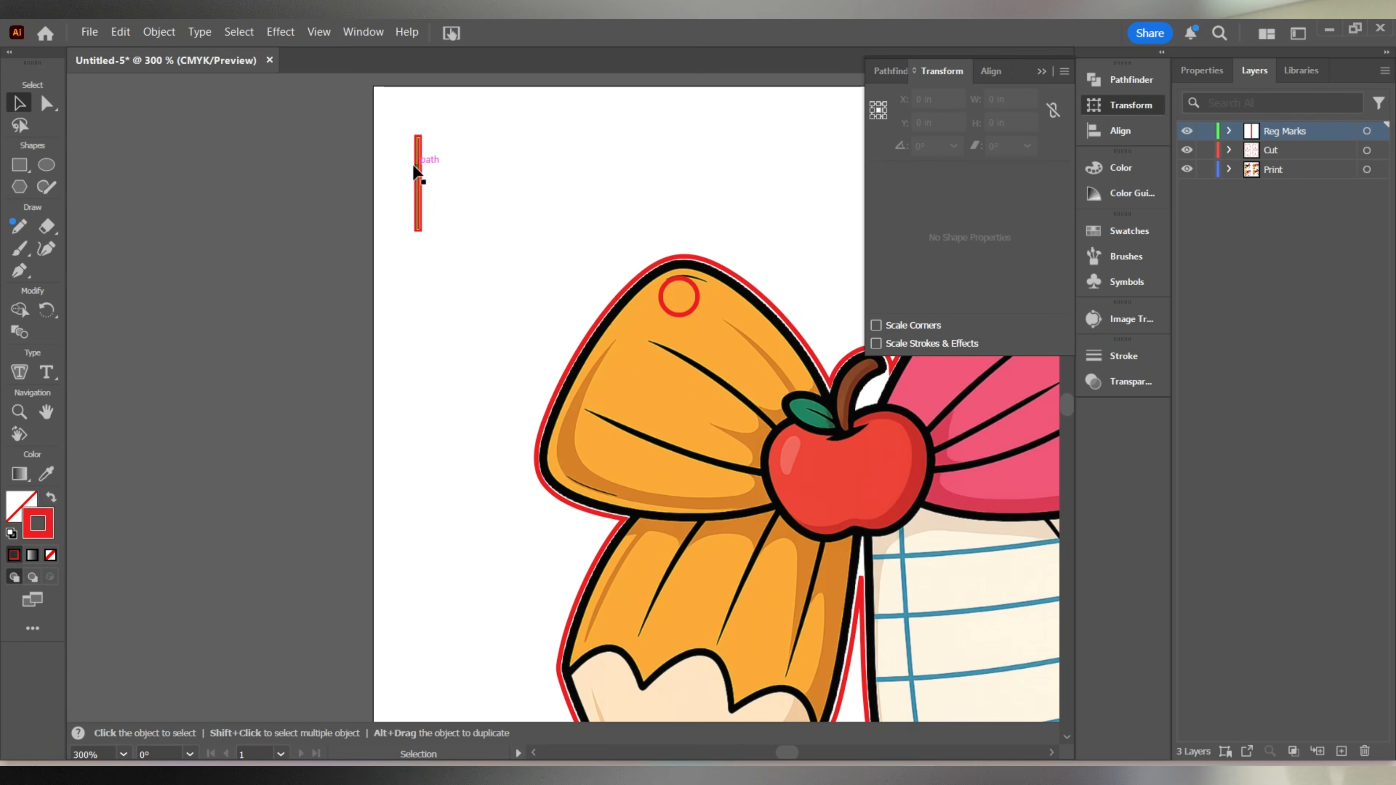
click(51, 499)
click(259, 409)
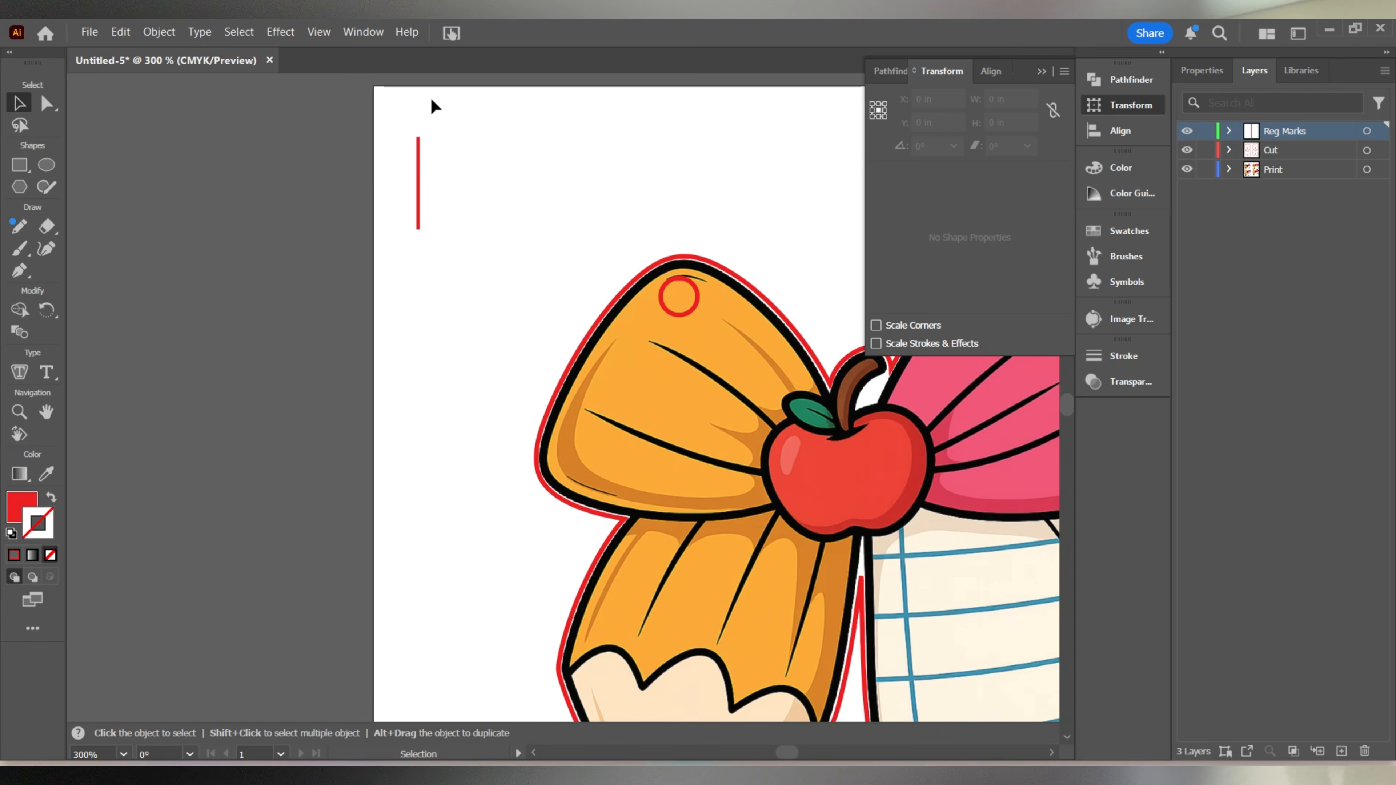
Duplicate the vertical bar just beside the original and rotate the copy 90° into a horizontal bar.
drag(418, 216, 426, 210)
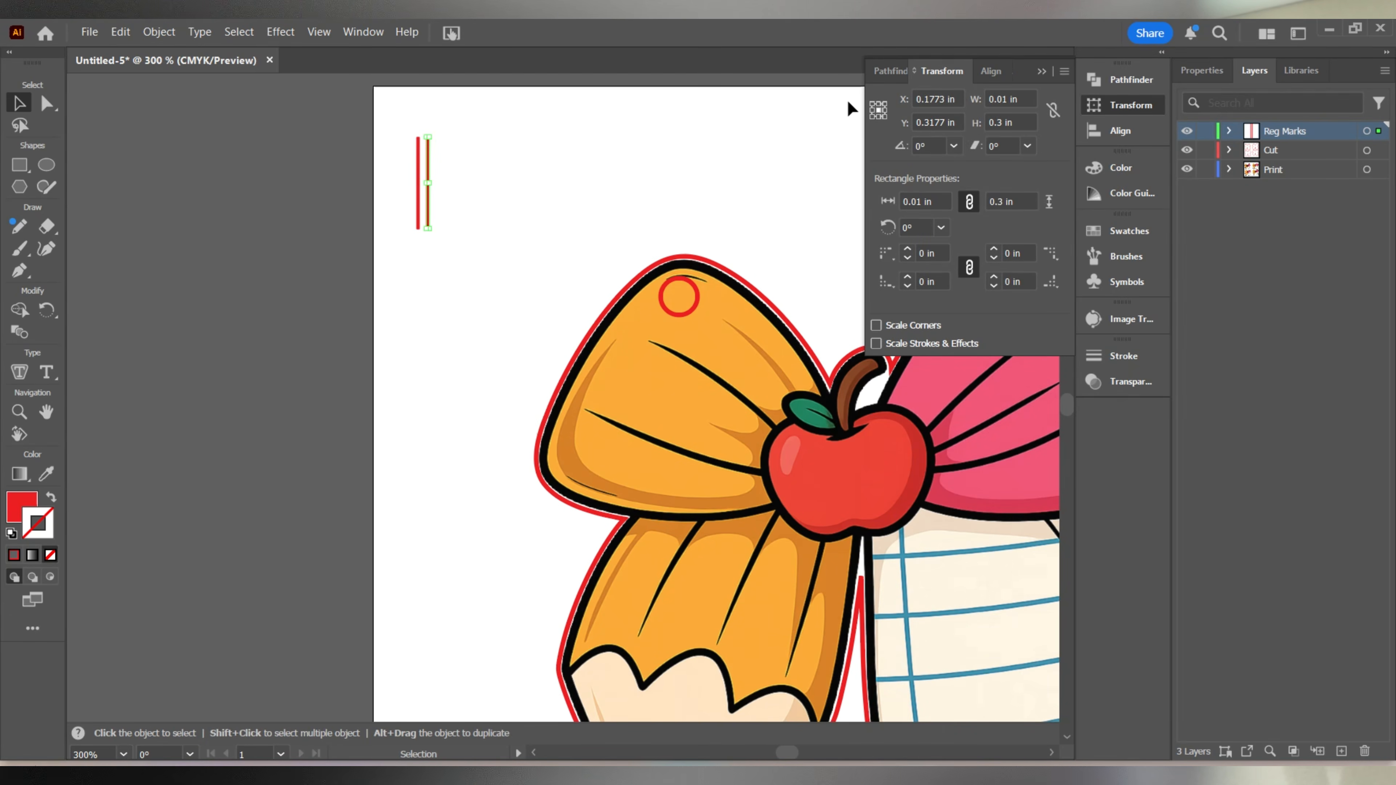
click(954, 146)
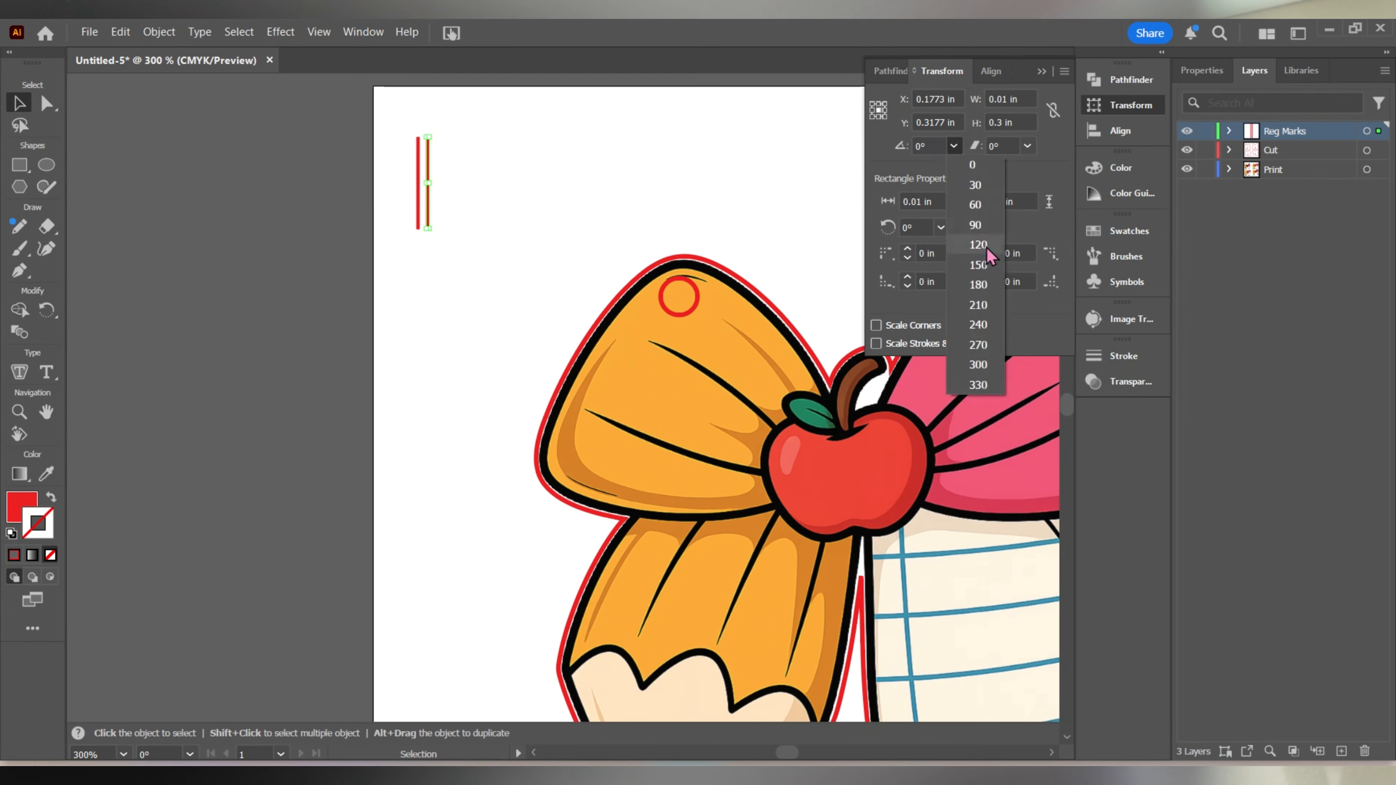
click(984, 219)
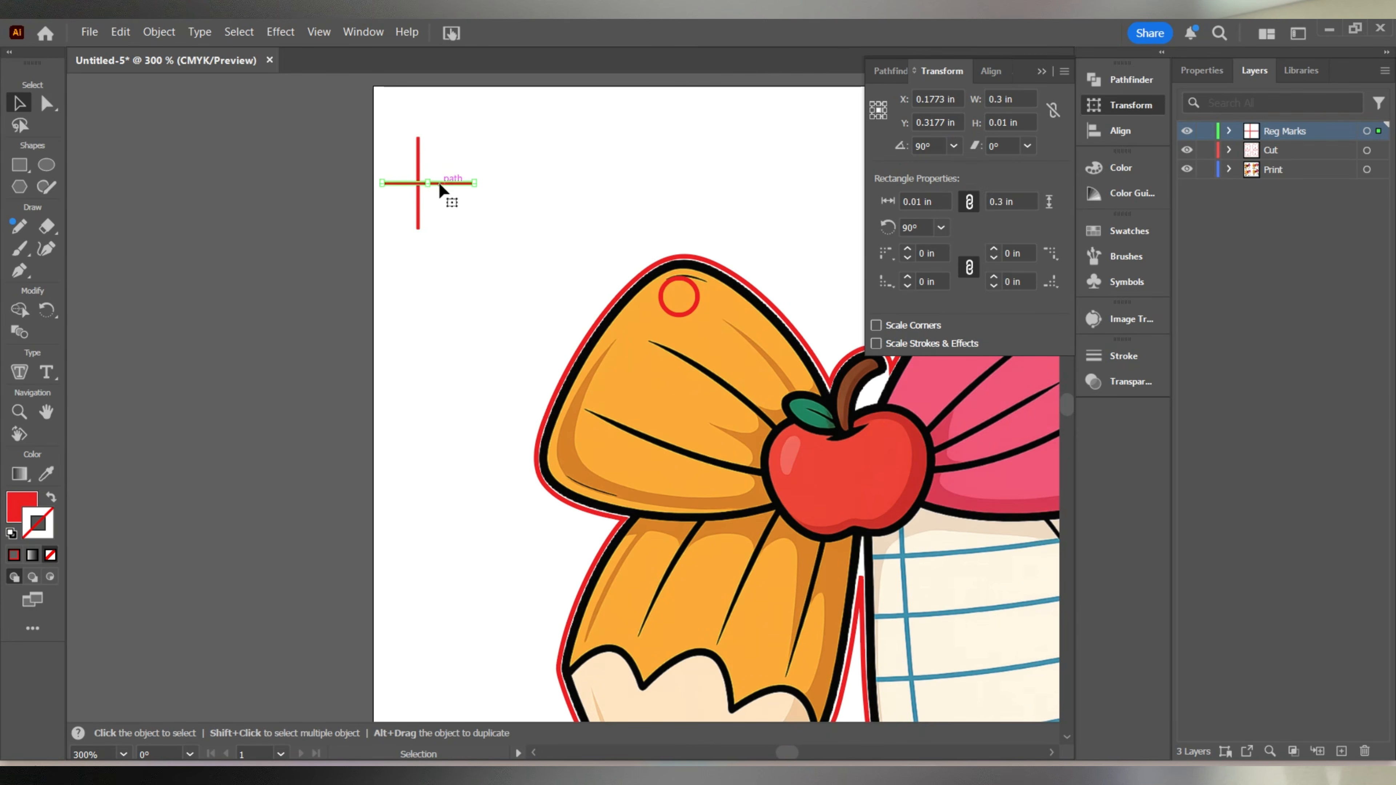
Center the vertical and horizontal bars on each other, aligning to the selection, to form a cross.
drag(451, 219, 390, 155)
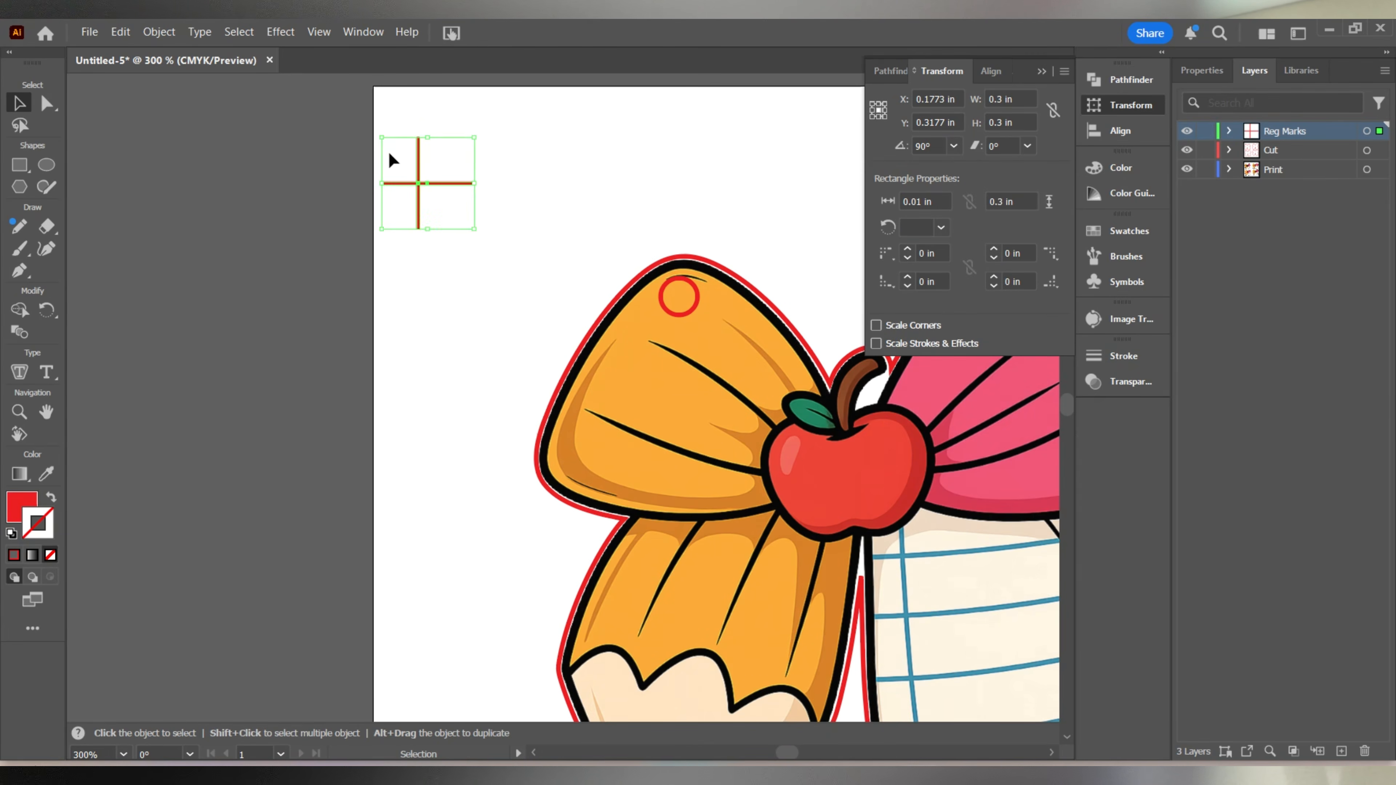
click(1106, 132)
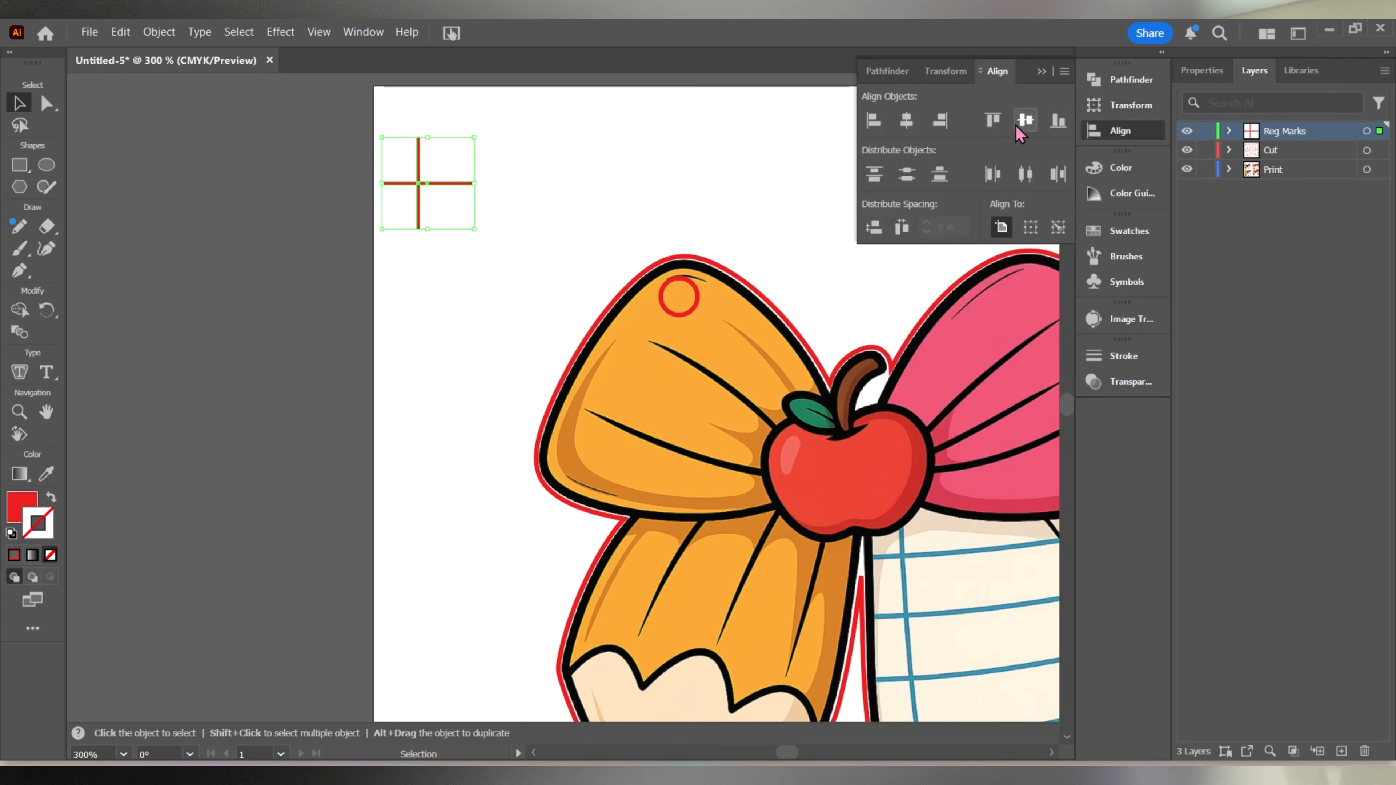
click(907, 123)
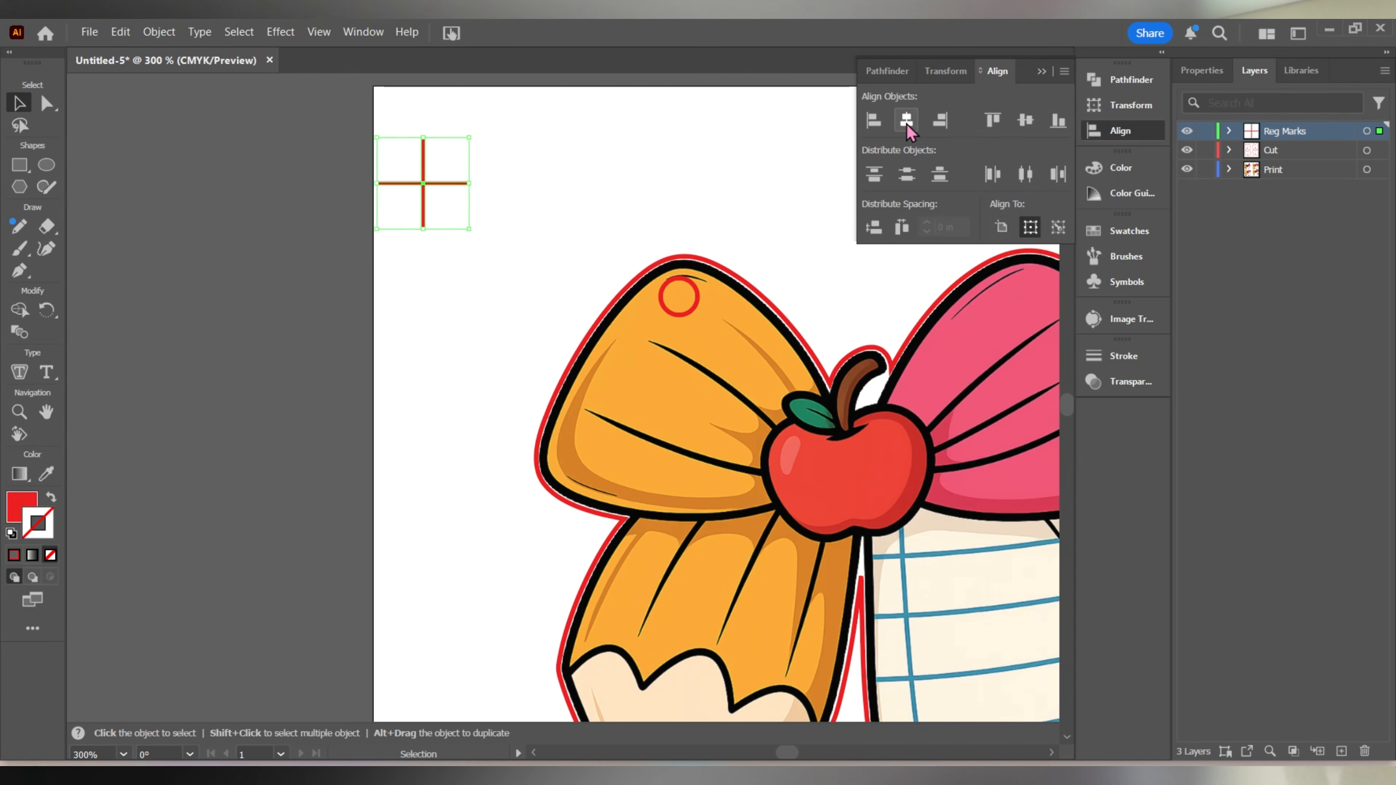
click(354, 137)
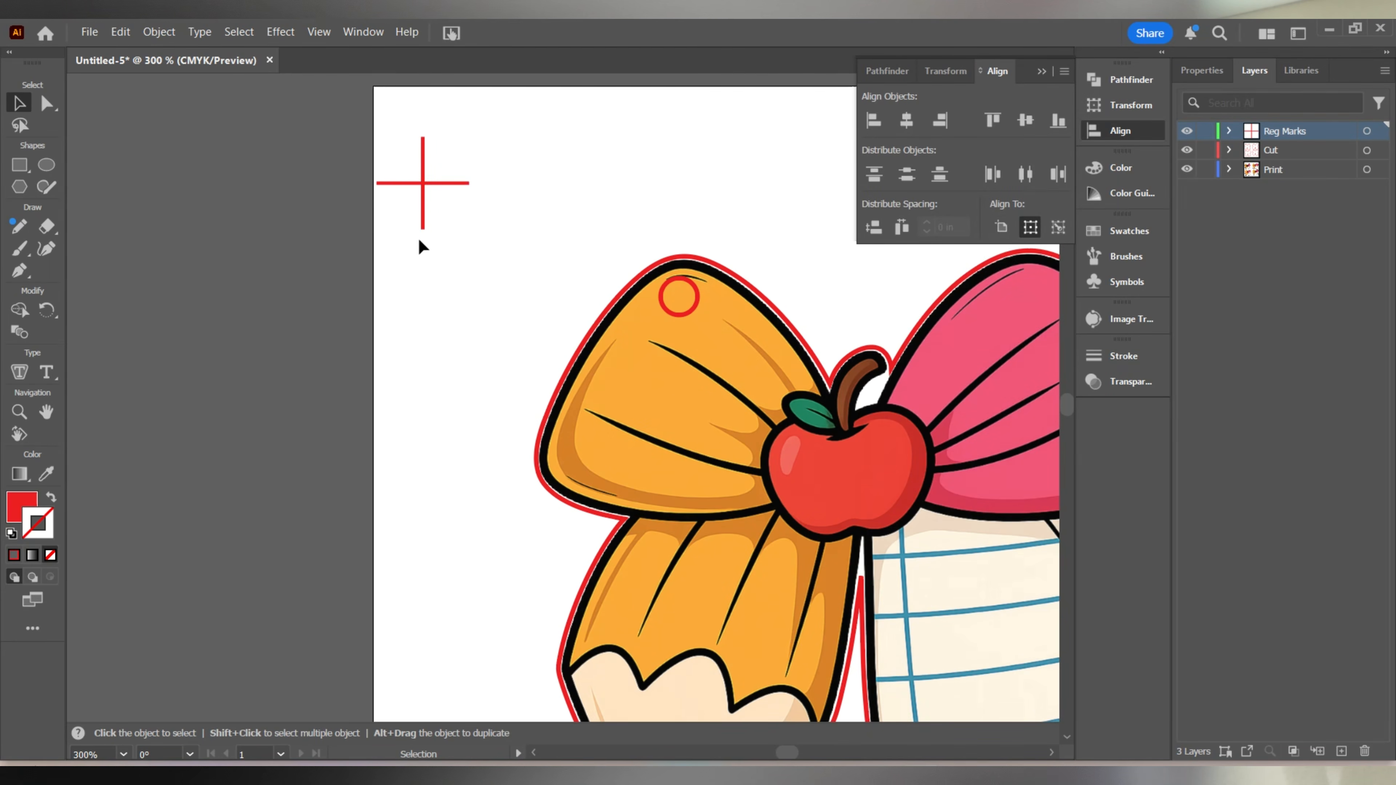
Unite the two crossed bars into a single registration mark shape.
drag(450, 216, 471, 129)
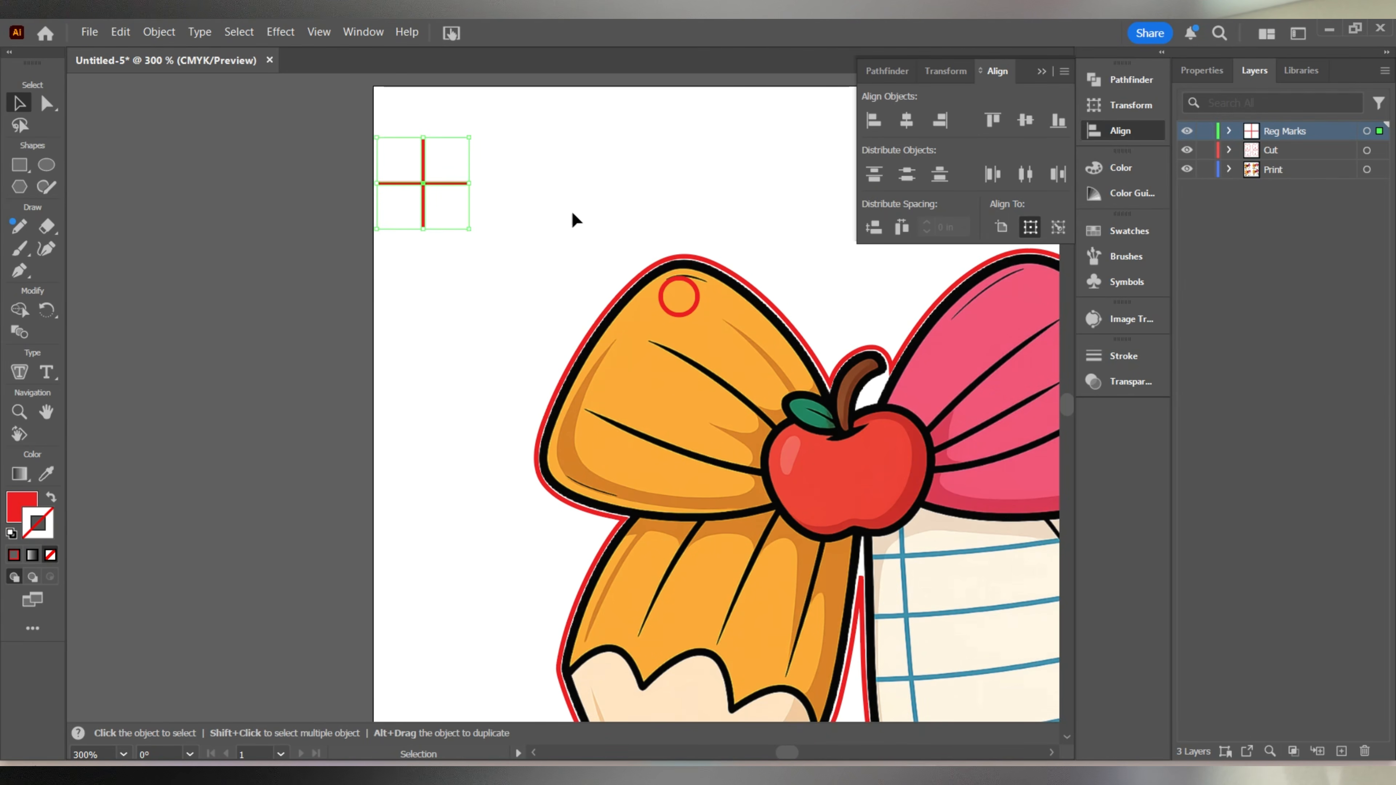
click(1126, 83)
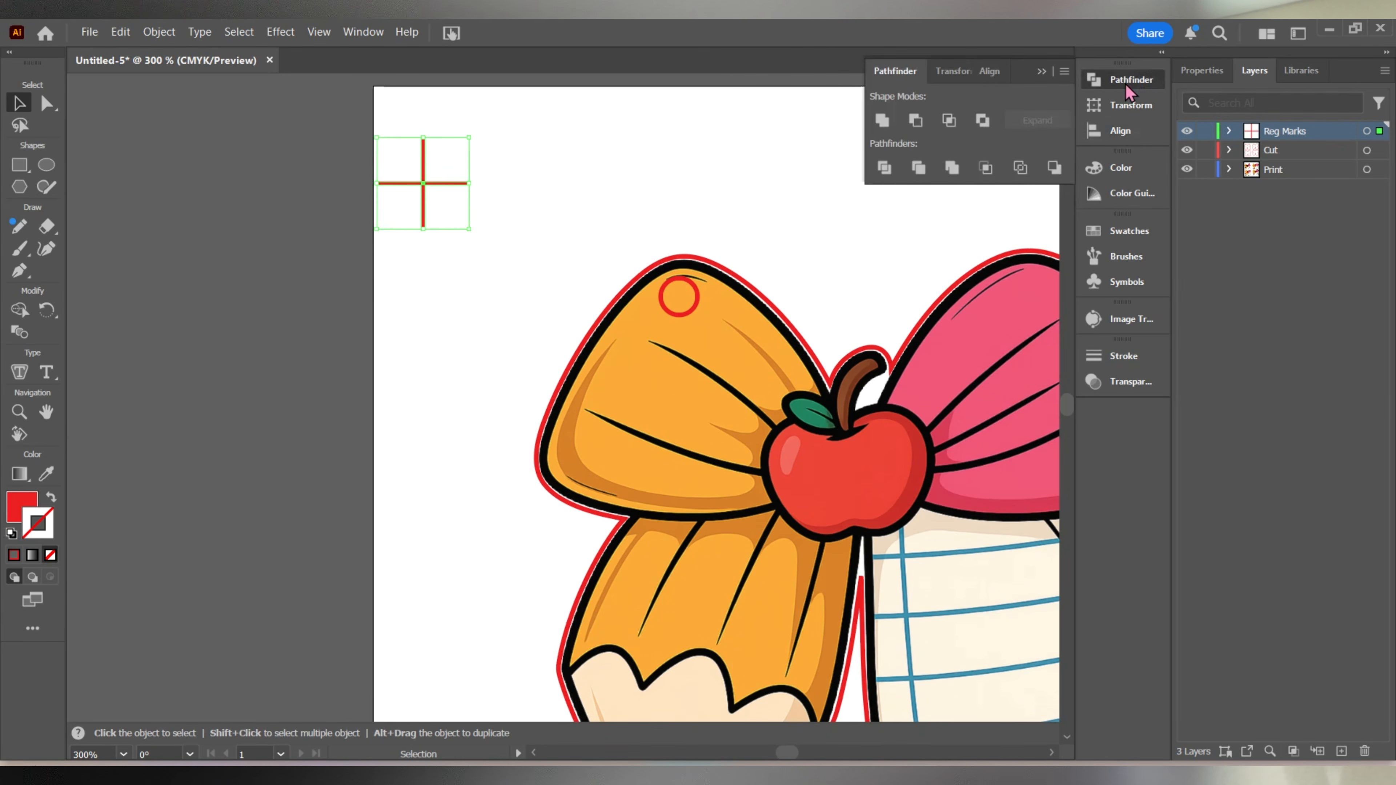
click(881, 122)
click(427, 266)
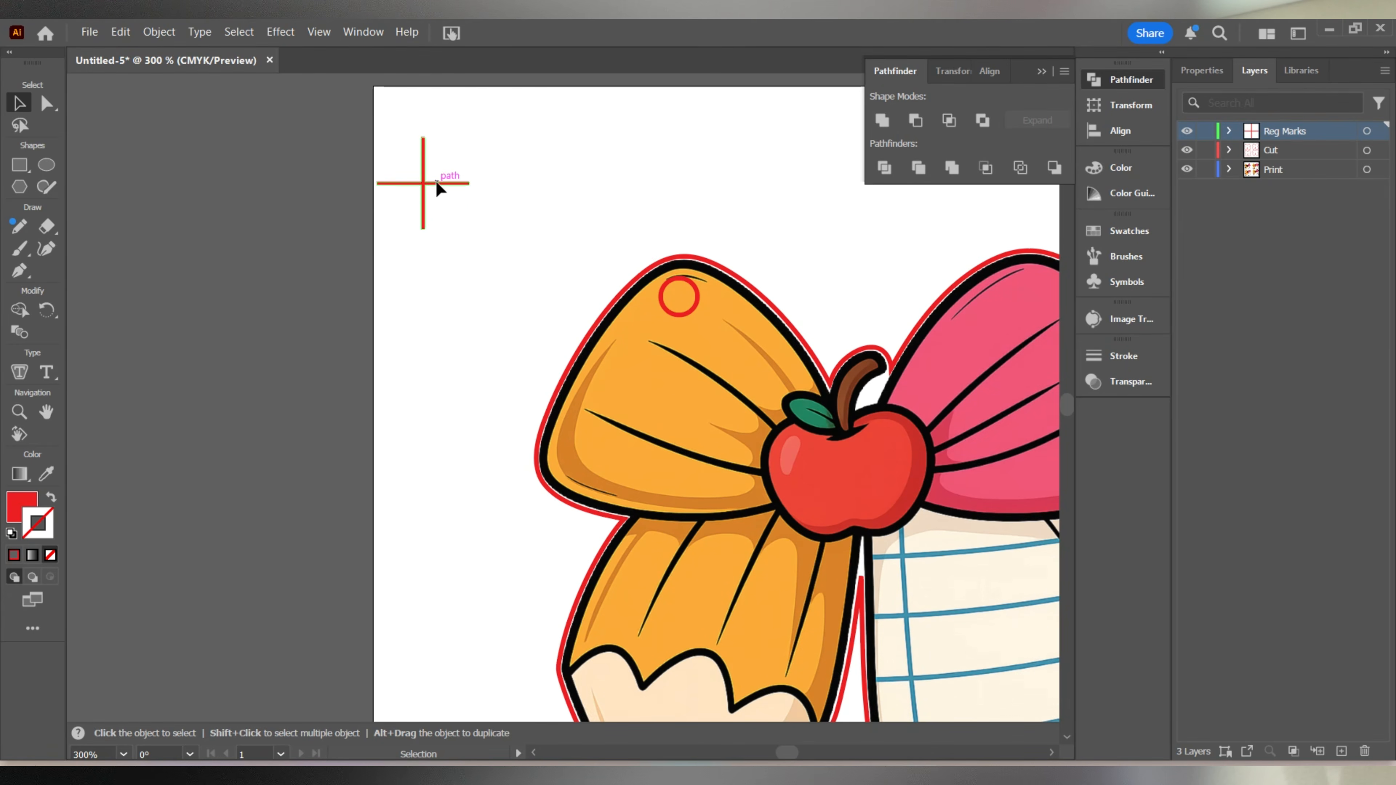
Shift the cross slightly inward from the artboard edge and place a copy of it in the artboard's lower-right corner.
drag(436, 181, 458, 182)
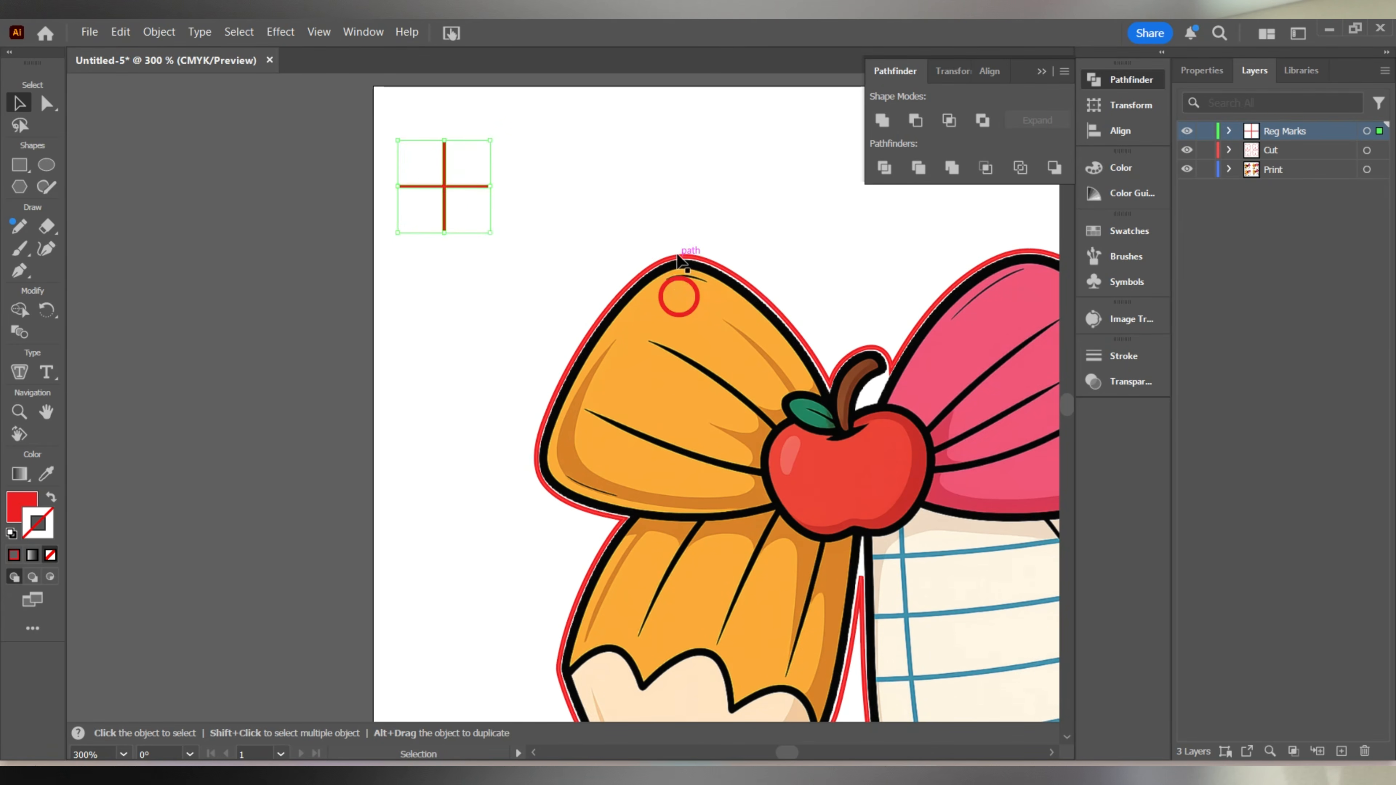
scroll(594, 215, down, 2)
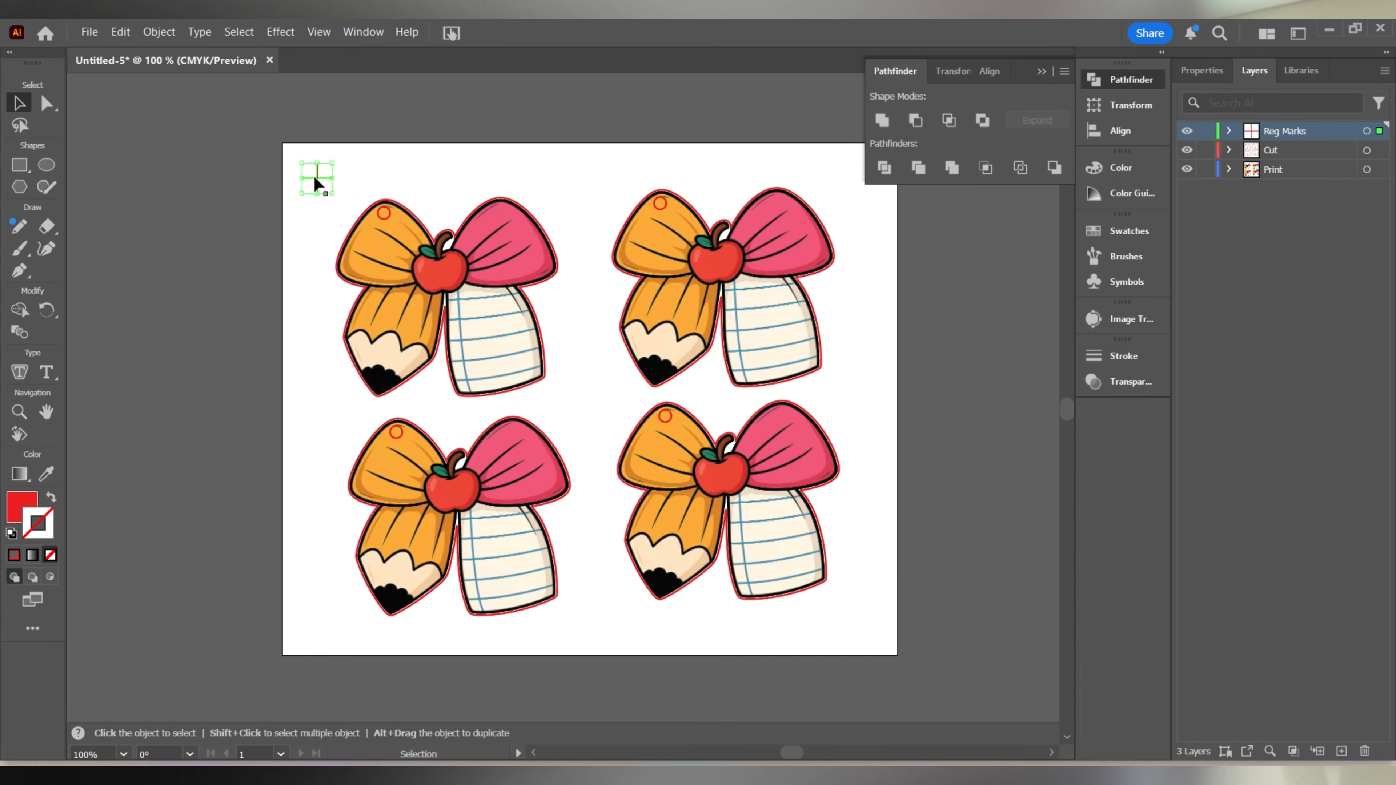
drag(315, 175, 859, 627)
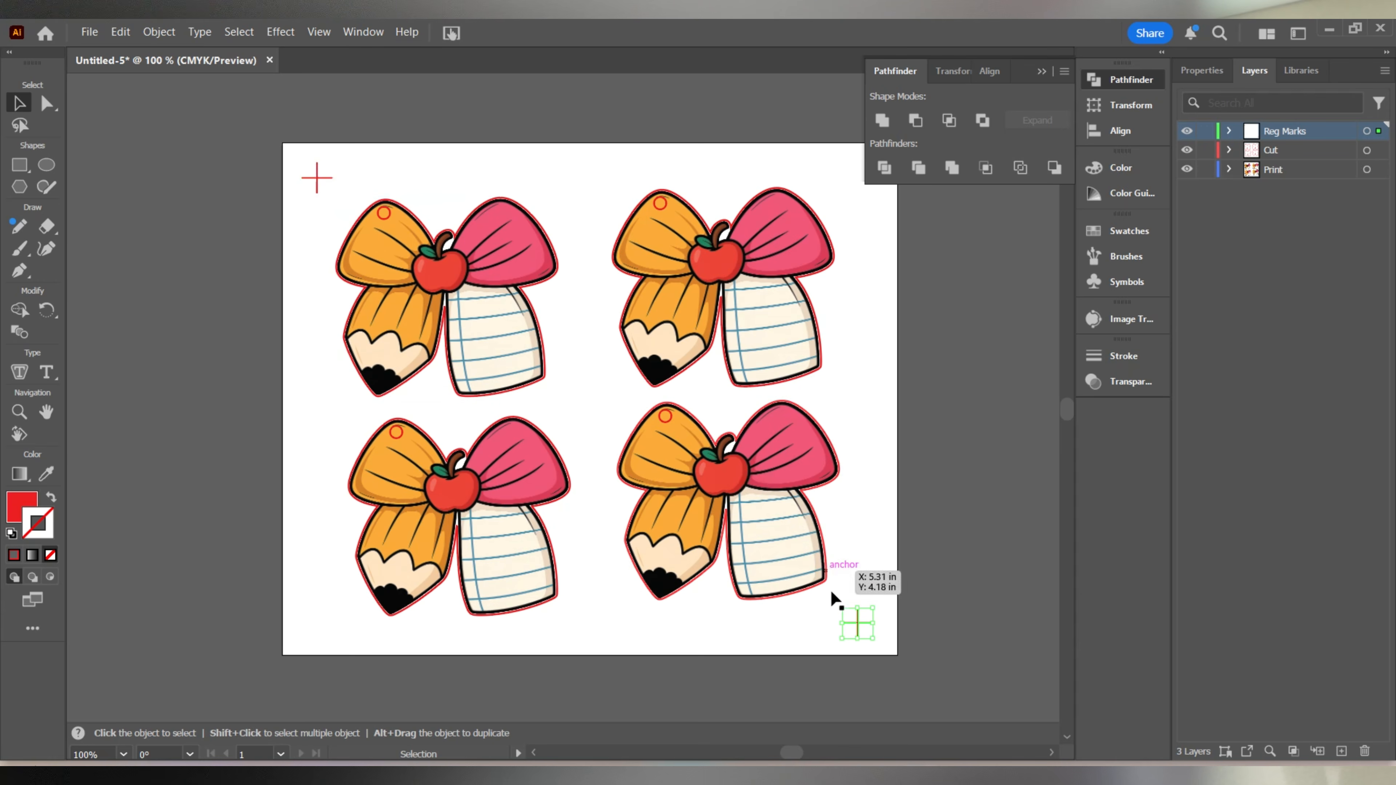
click(993, 463)
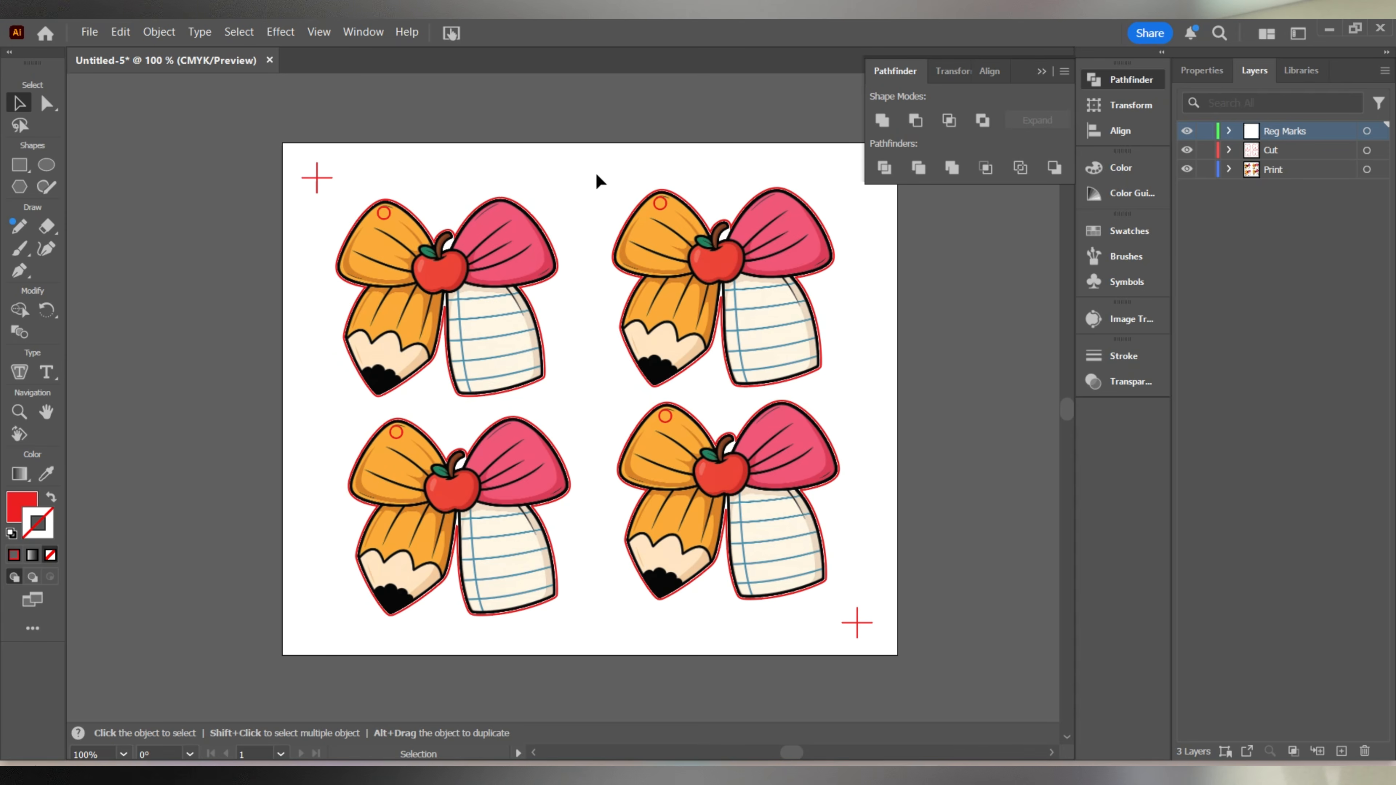
In the document setup, enable Simulate Colored Paper and set the first grid color to black.
click(88, 33)
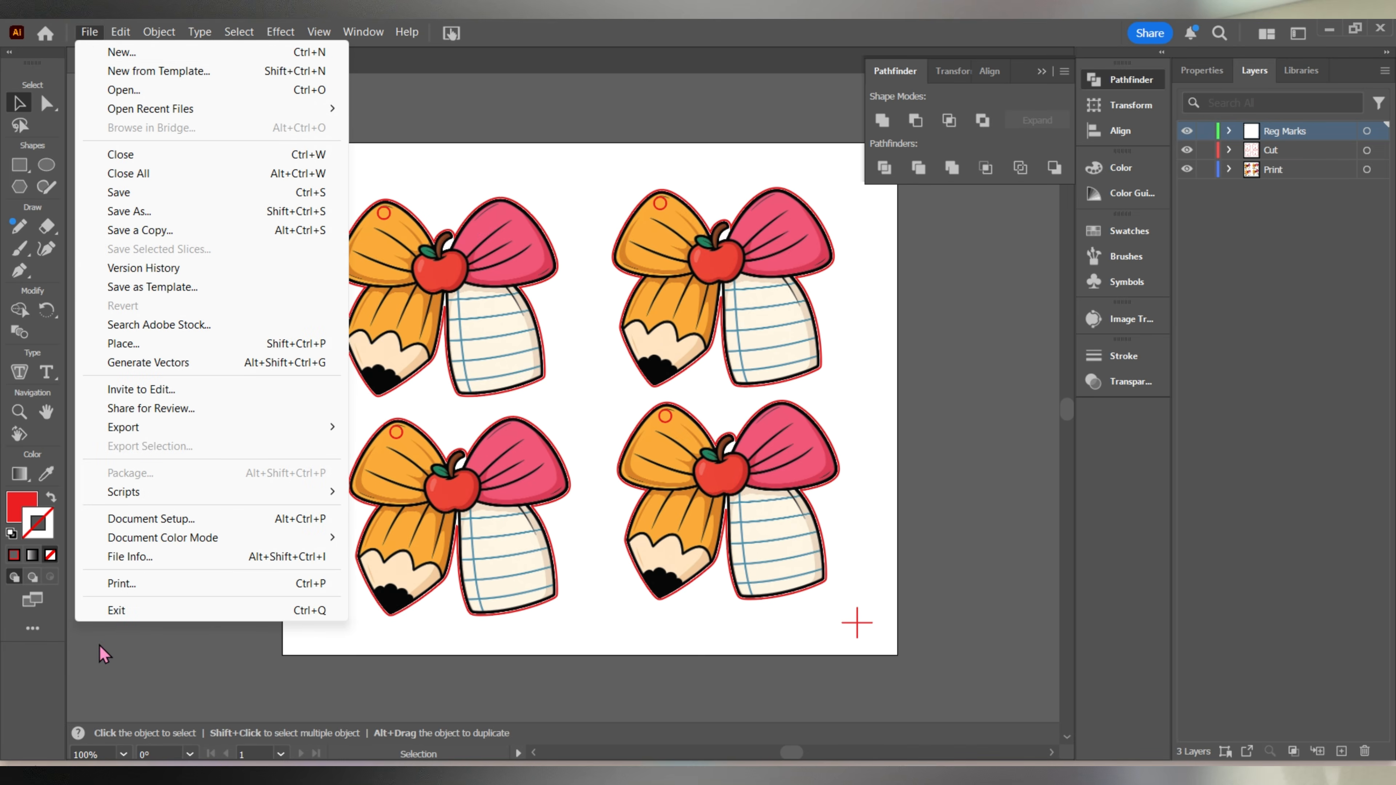
click(152, 516)
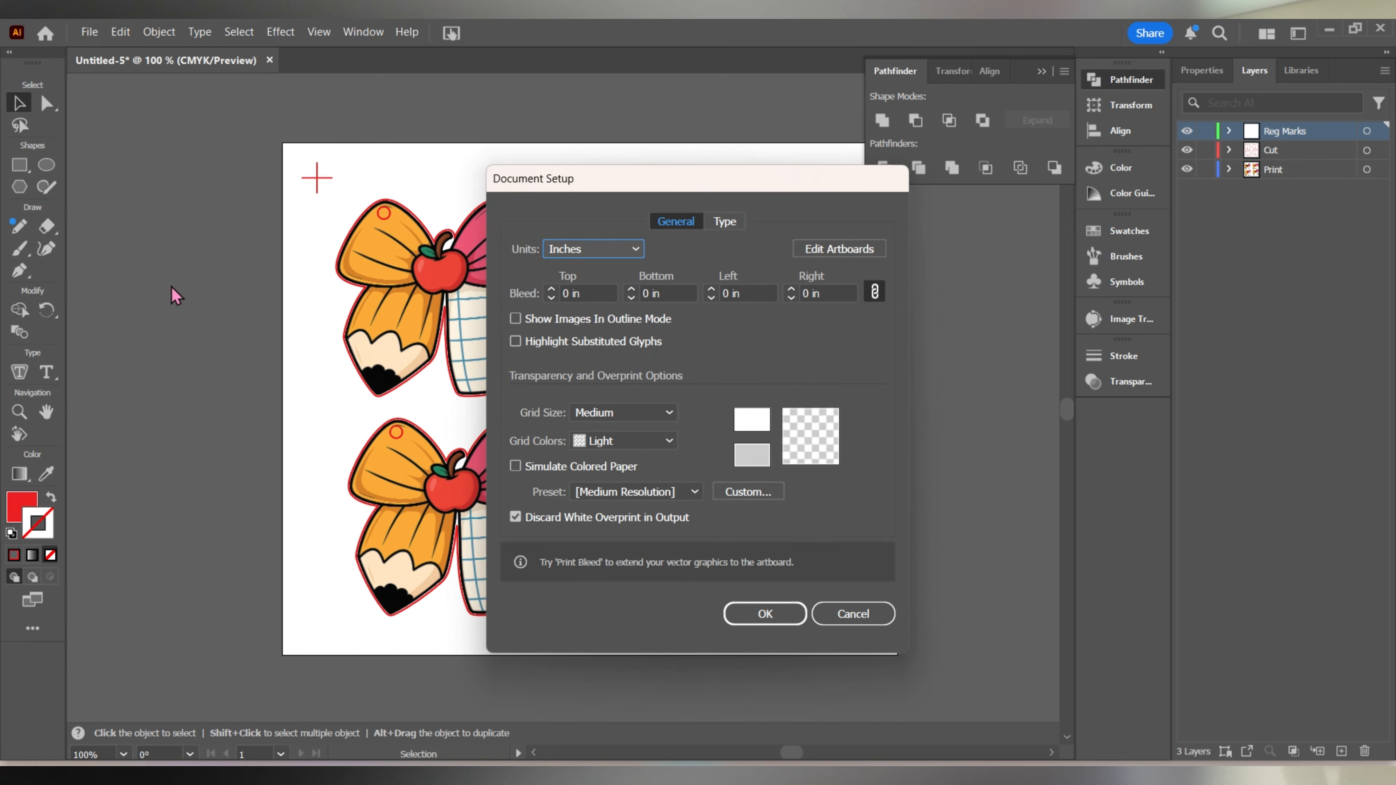
click(516, 468)
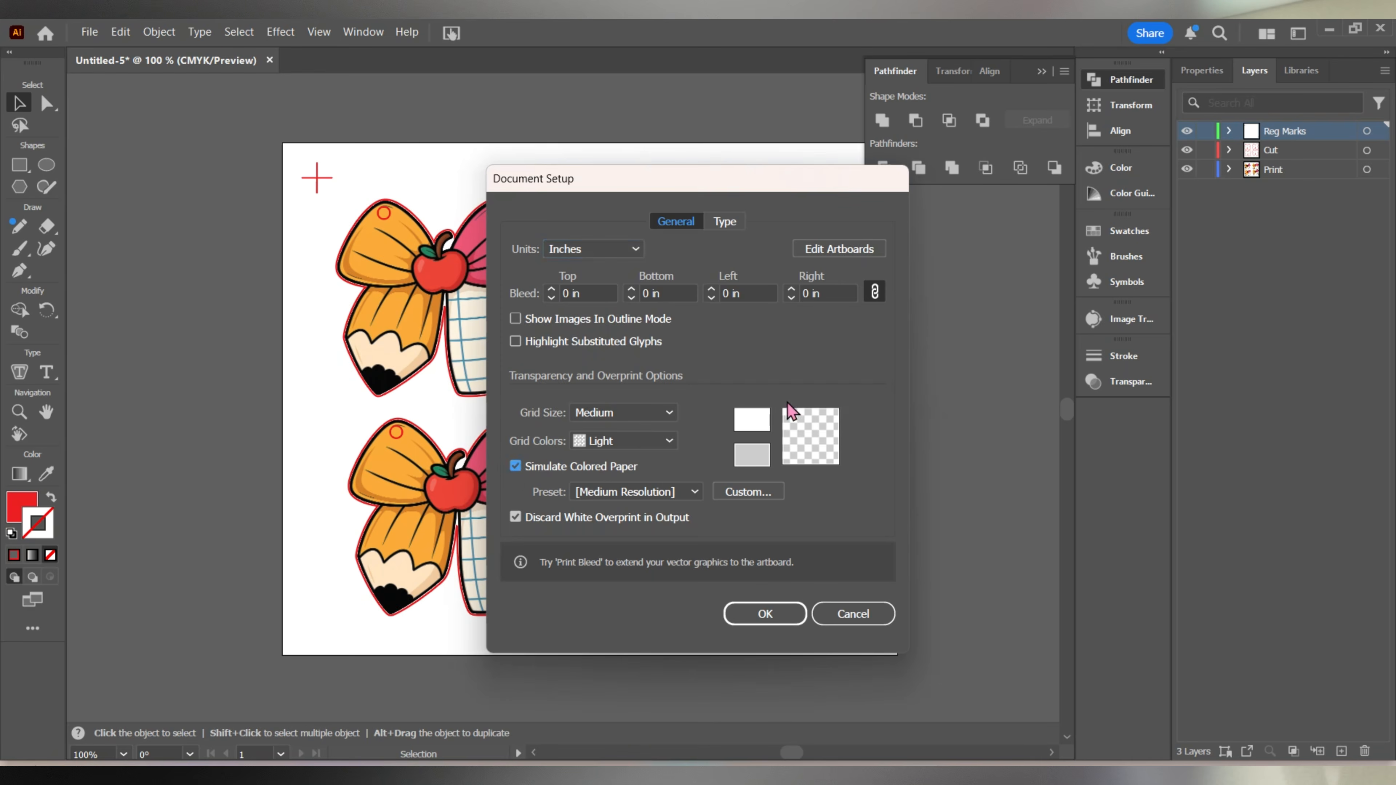
click(759, 421)
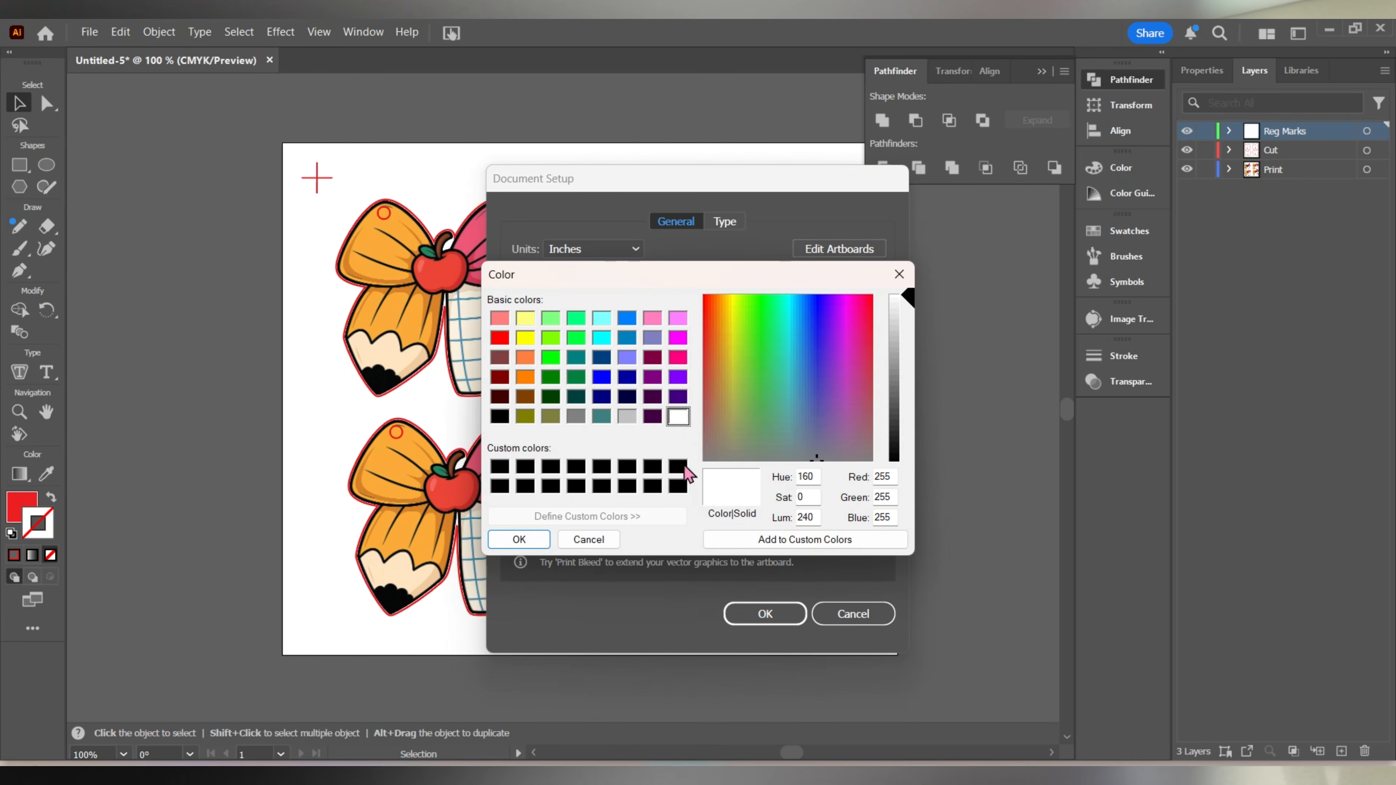
click(681, 467)
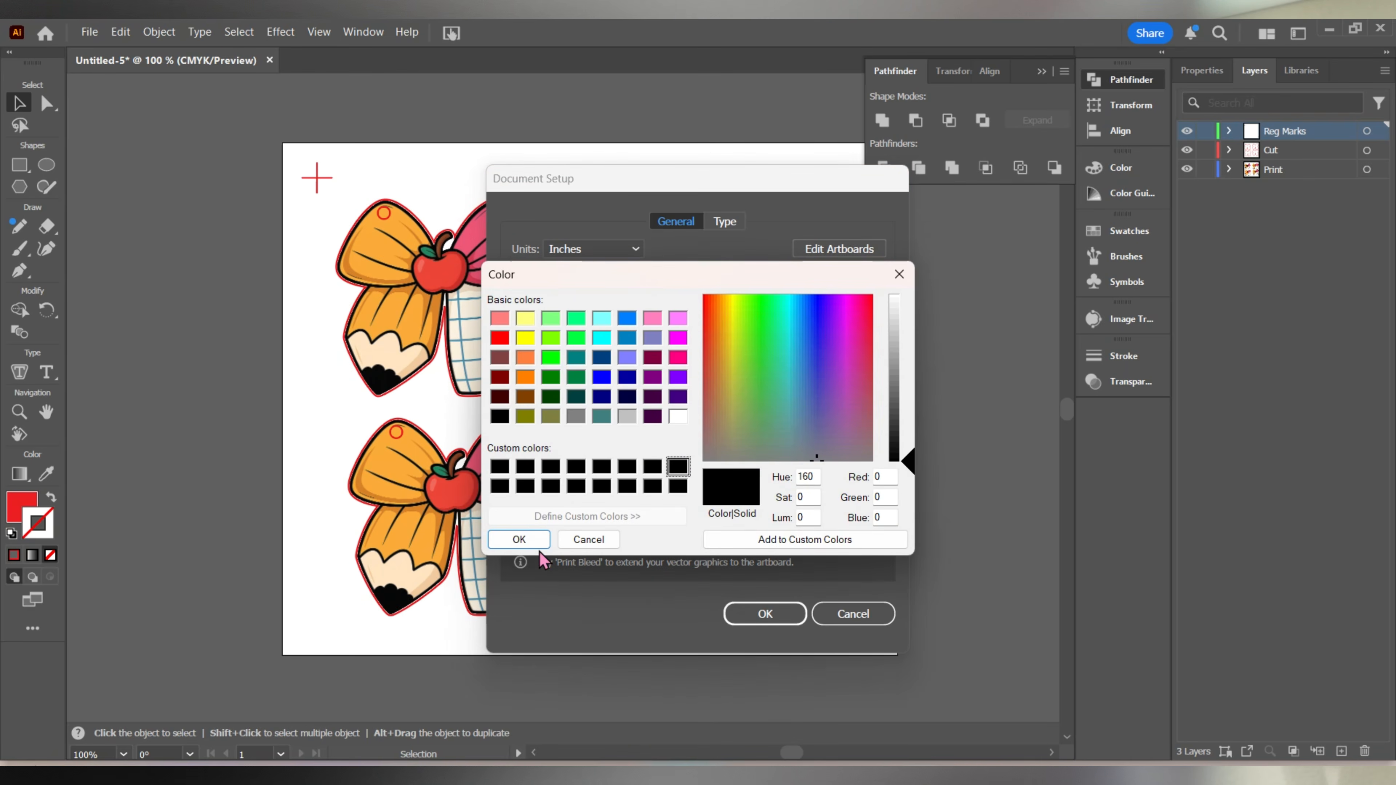
click(536, 540)
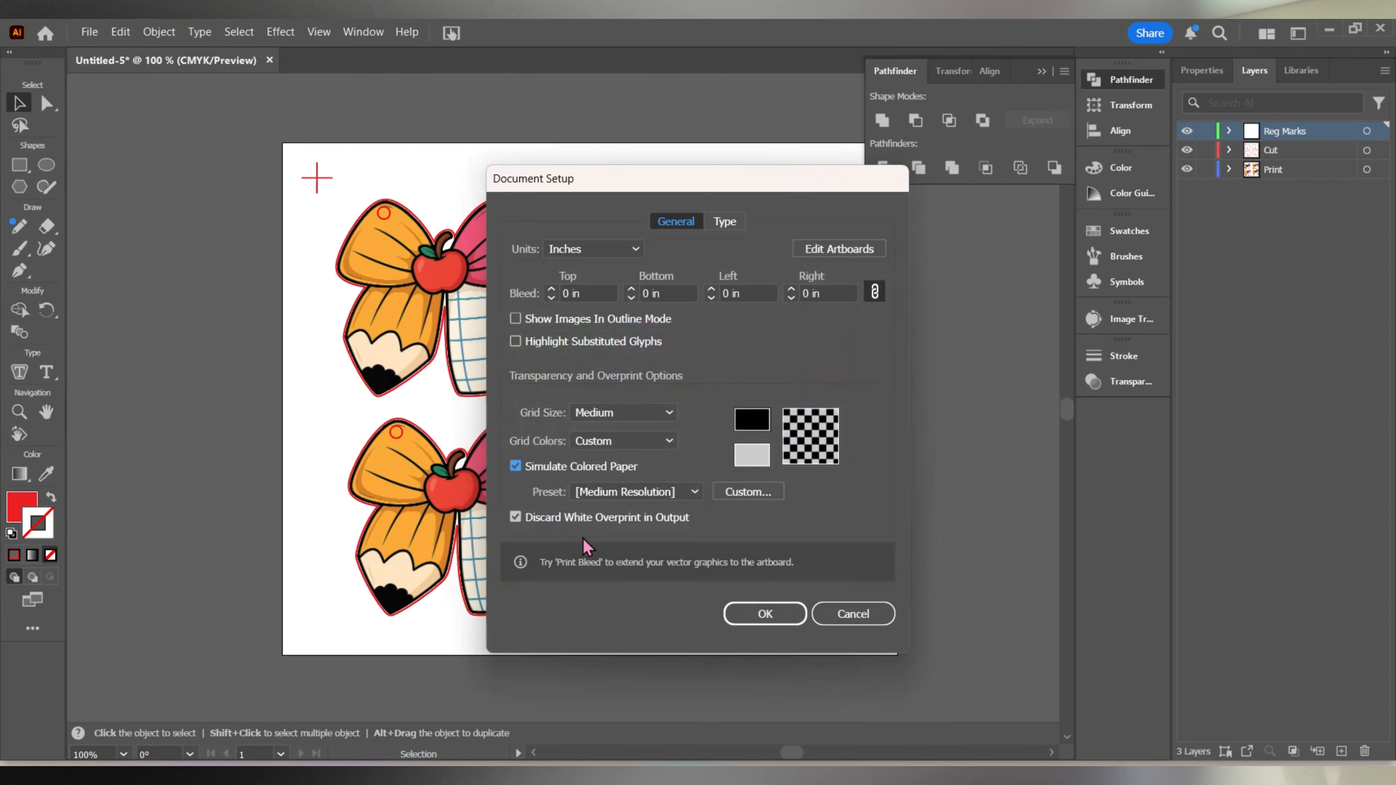
click(750, 612)
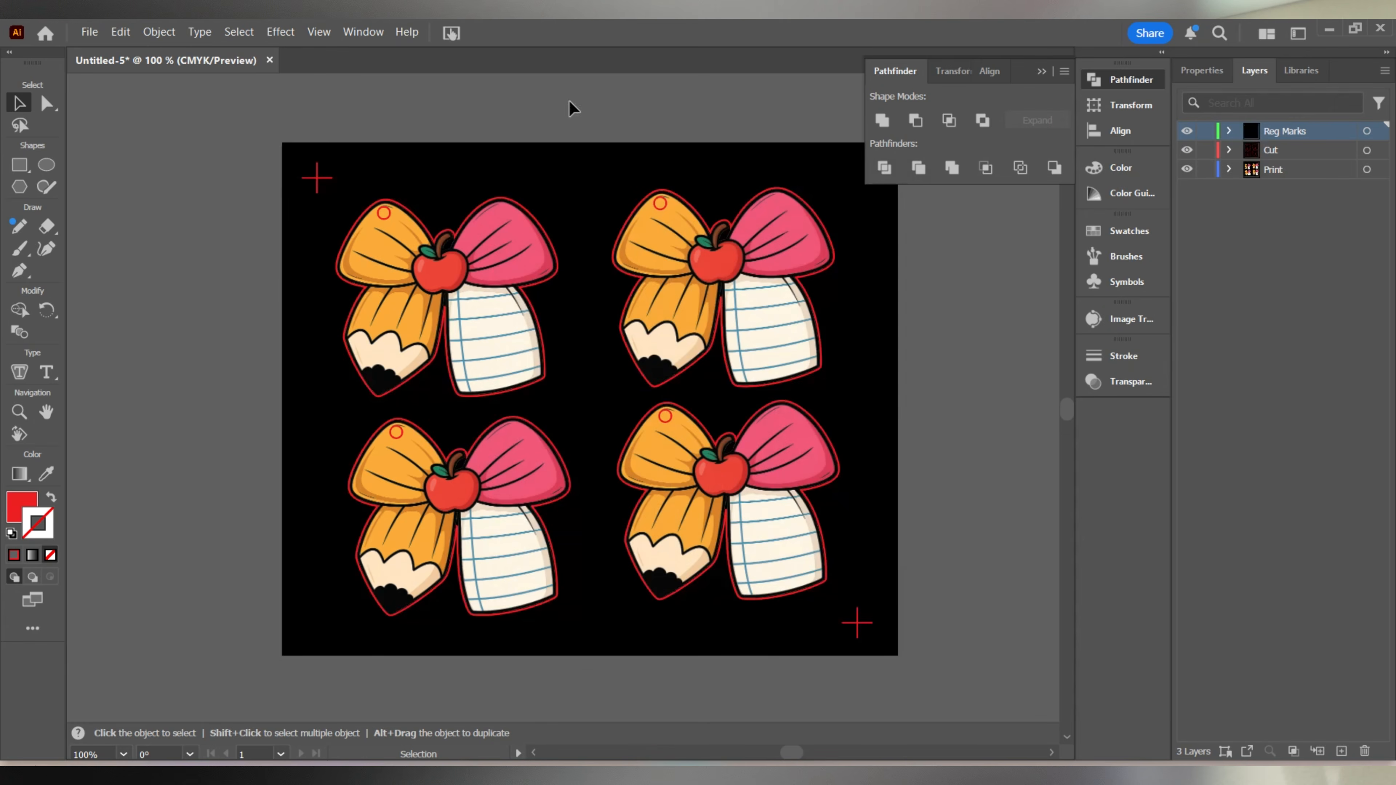
Recolor both registration crosses white by setting their fill to ffffff.
click(323, 181)
double_click(25, 507)
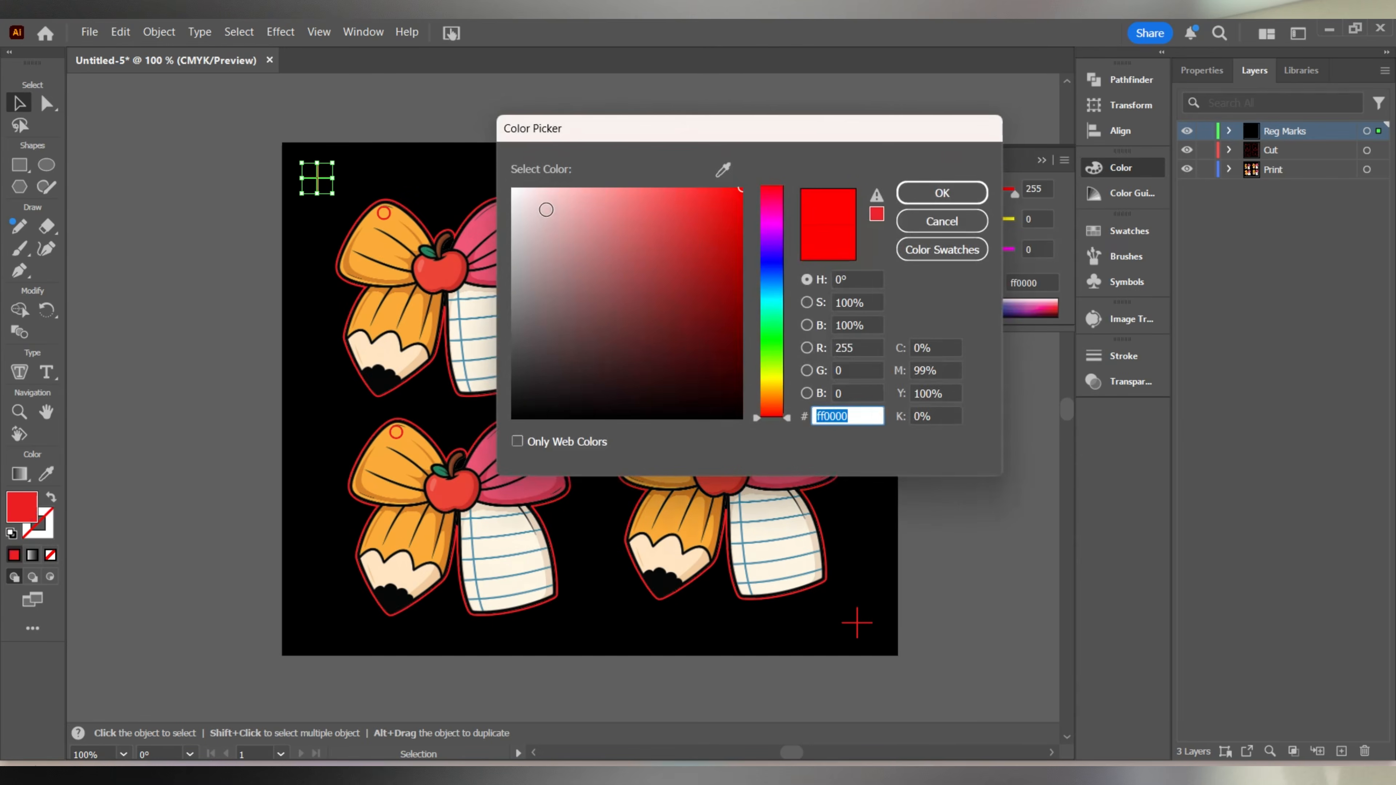
text(ffffff)
click(956, 195)
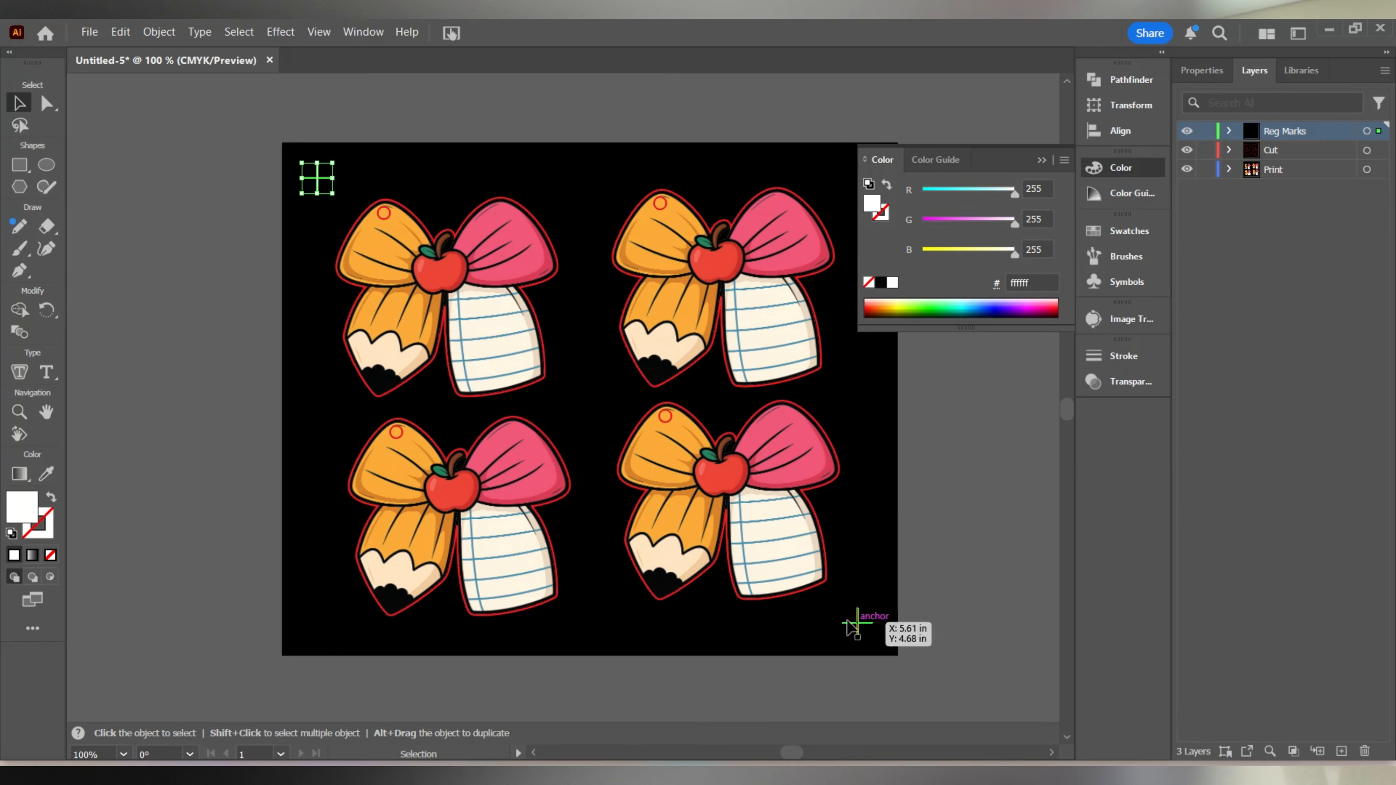
drag(851, 626, 852, 625)
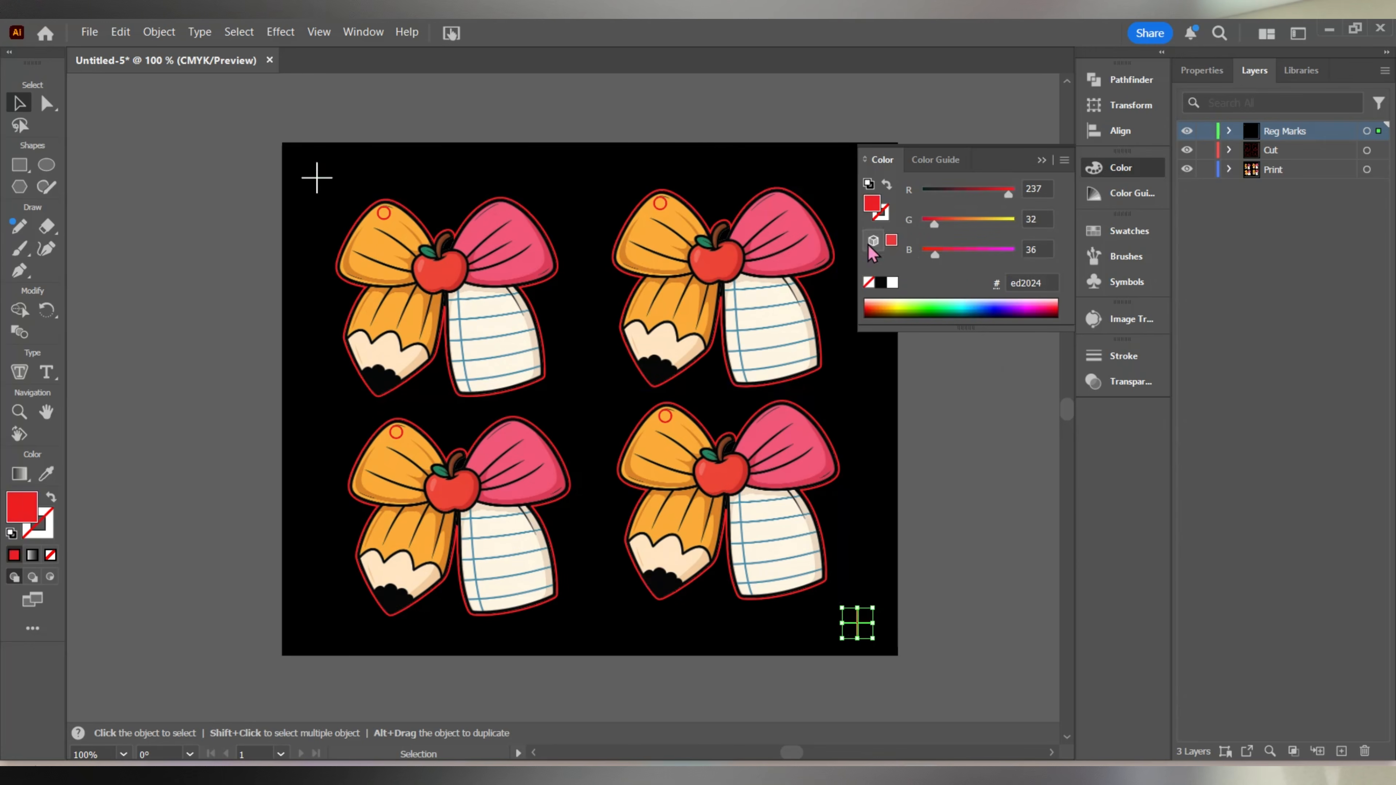
click(892, 282)
click(966, 509)
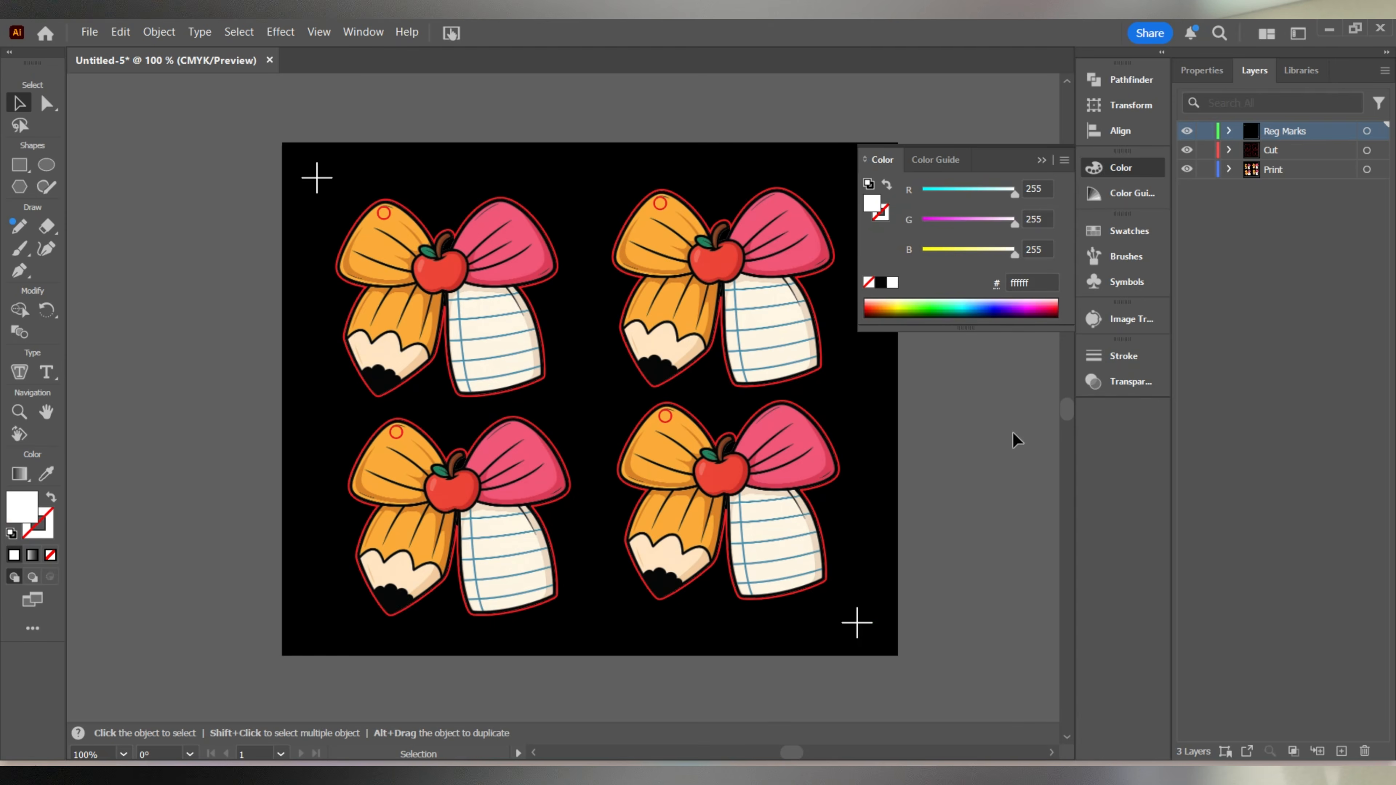
click(1041, 160)
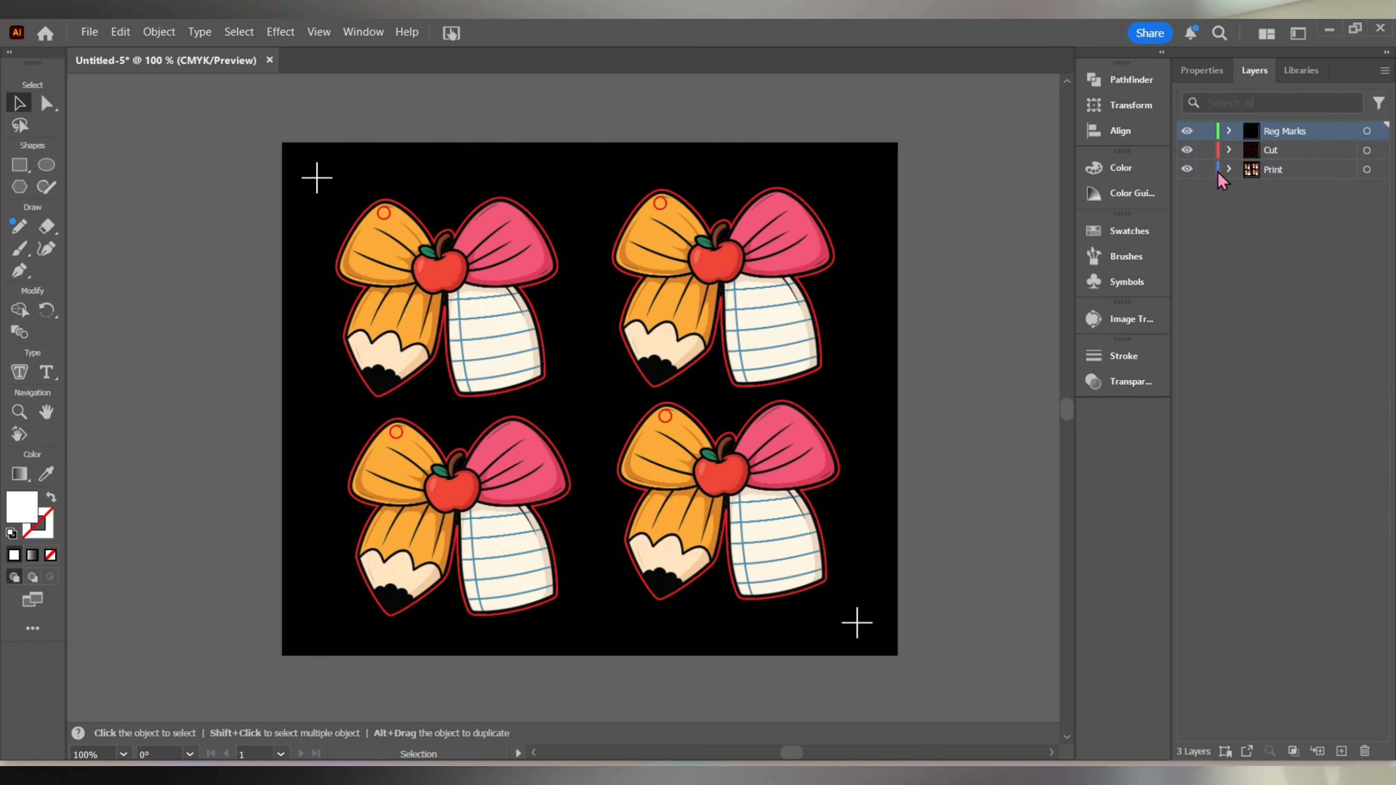
Check the cut lines and the printed artwork separately by hiding and showing the Print and Cut layers.
click(1187, 170)
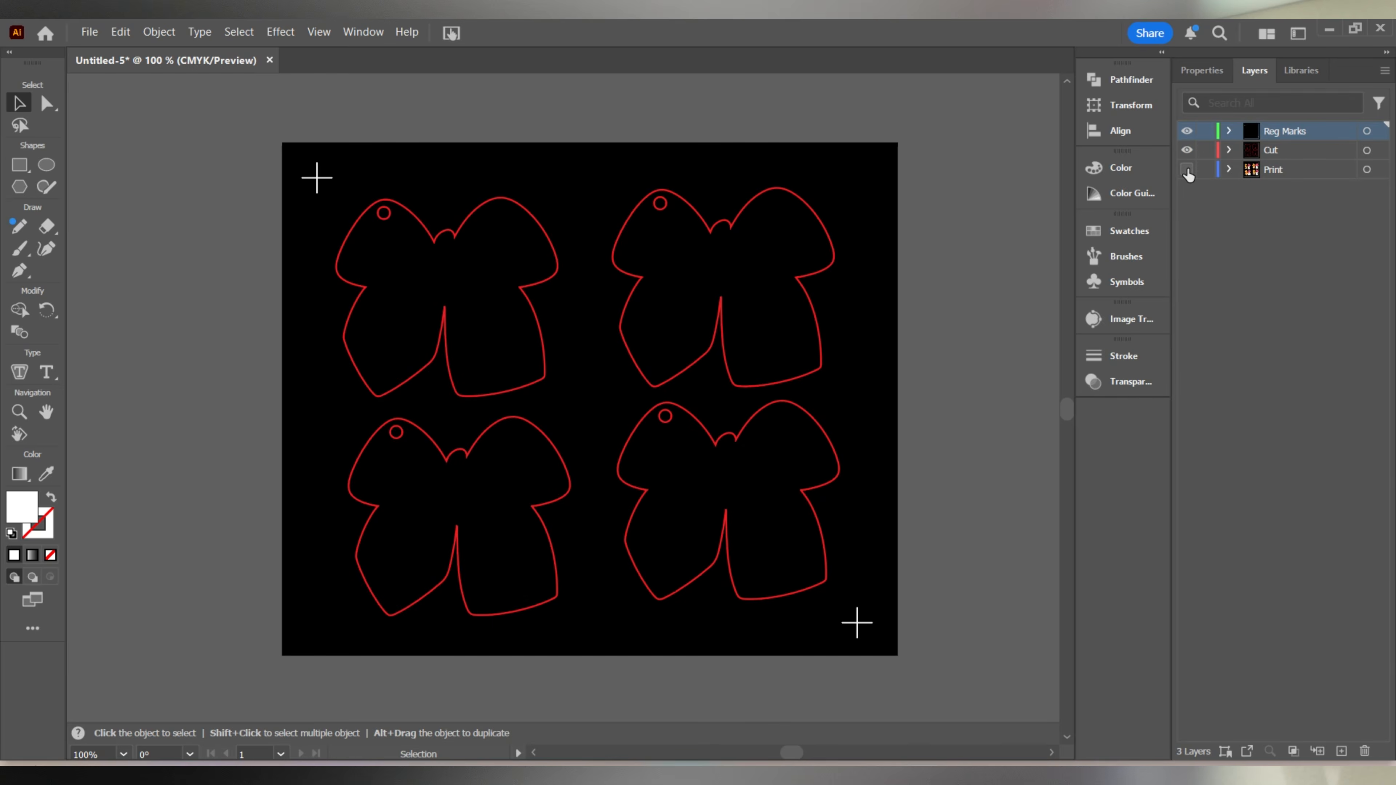
click(1187, 169)
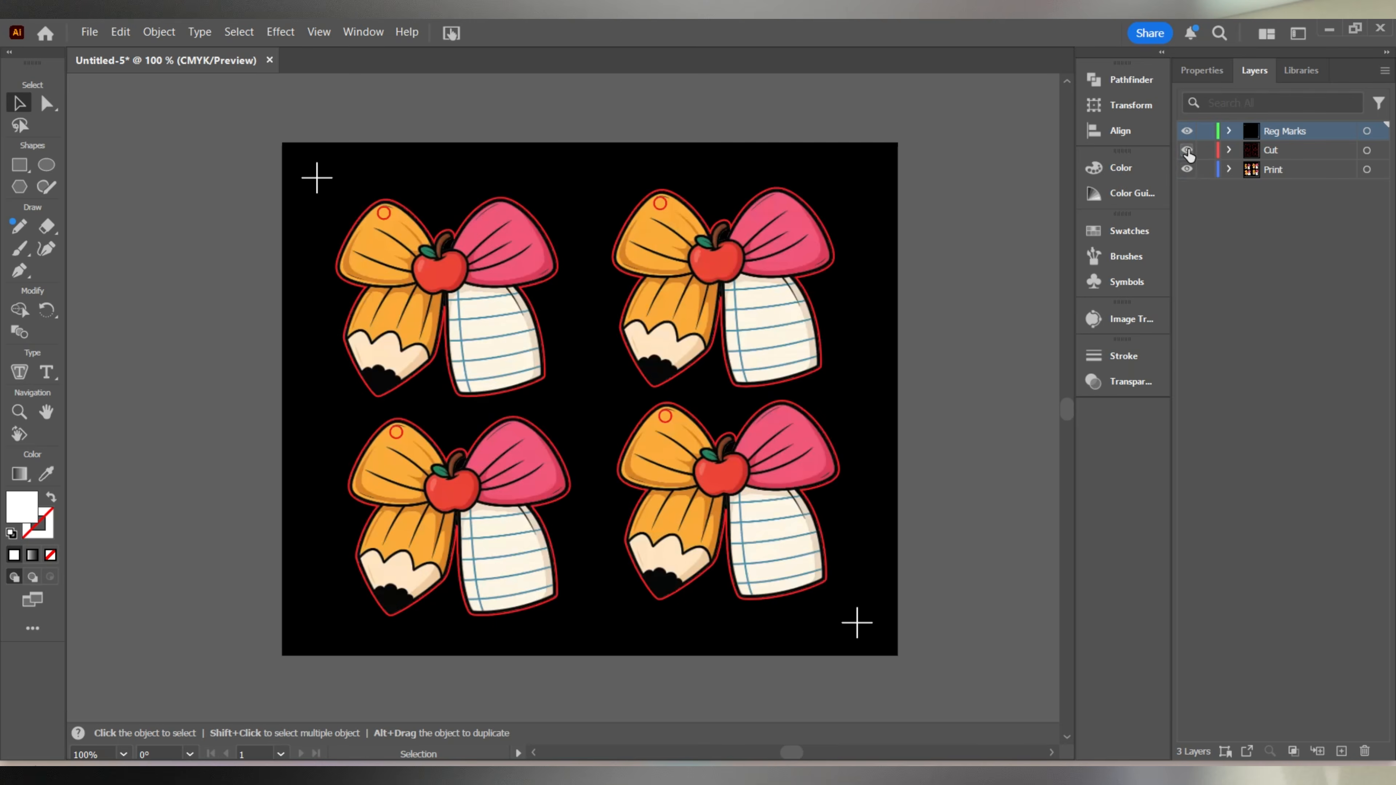
click(1188, 150)
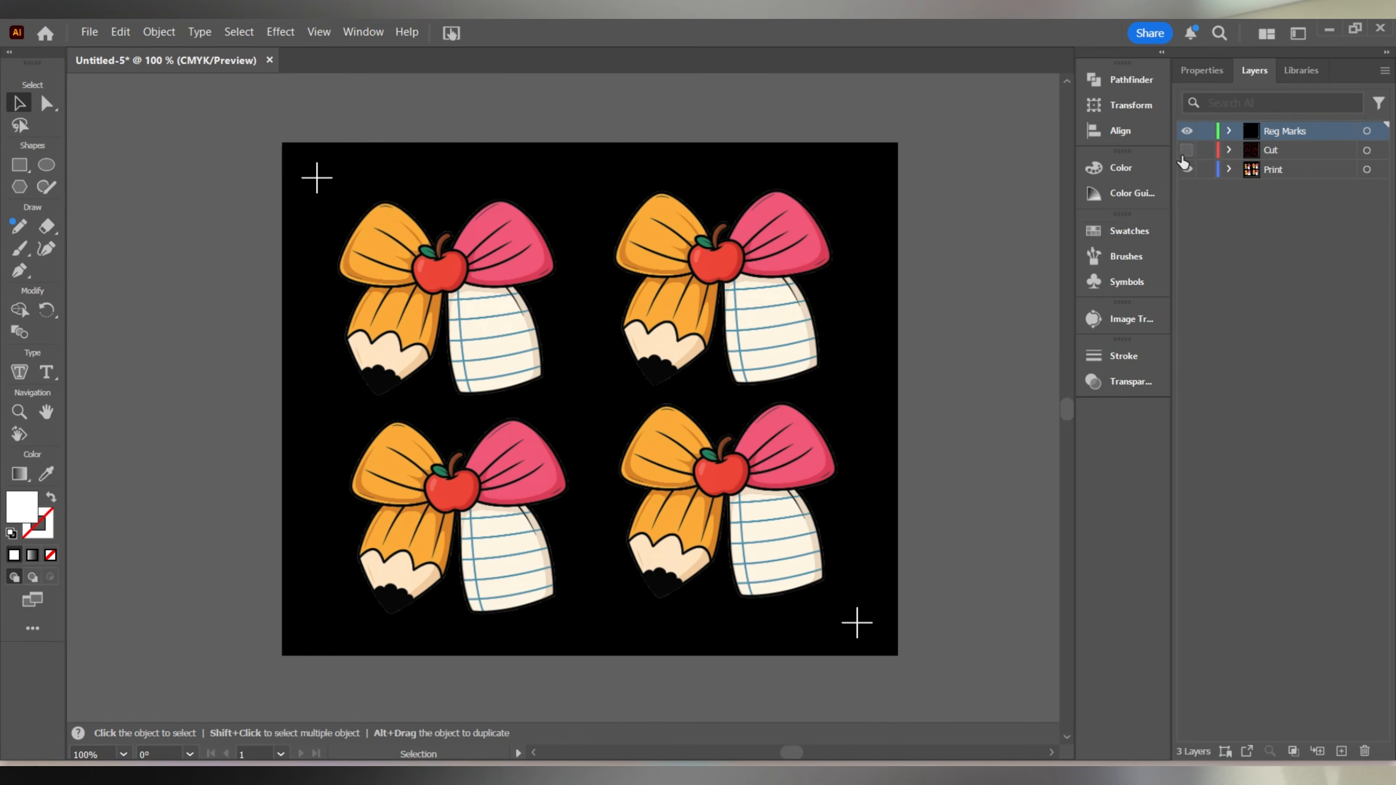
click(1188, 151)
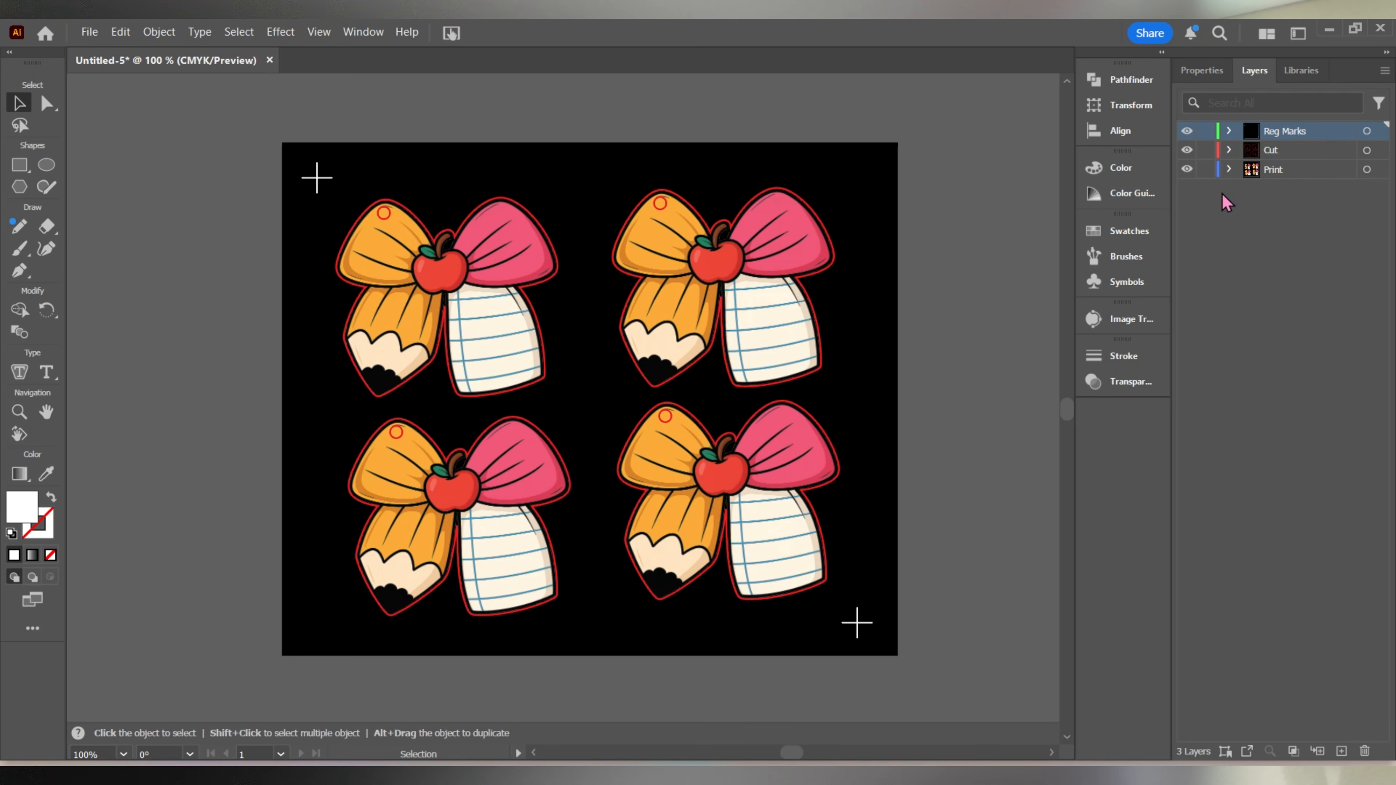
click(1188, 150)
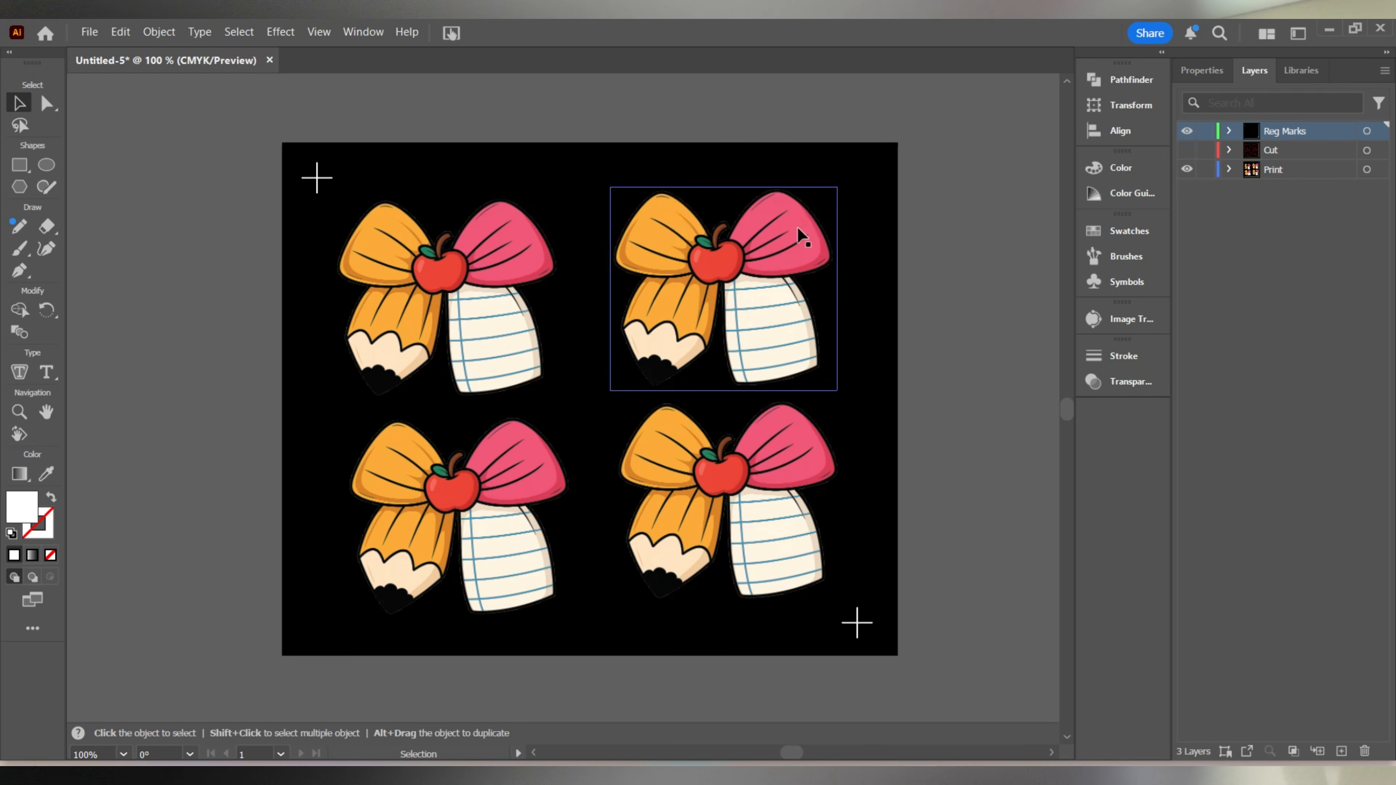
click(1188, 150)
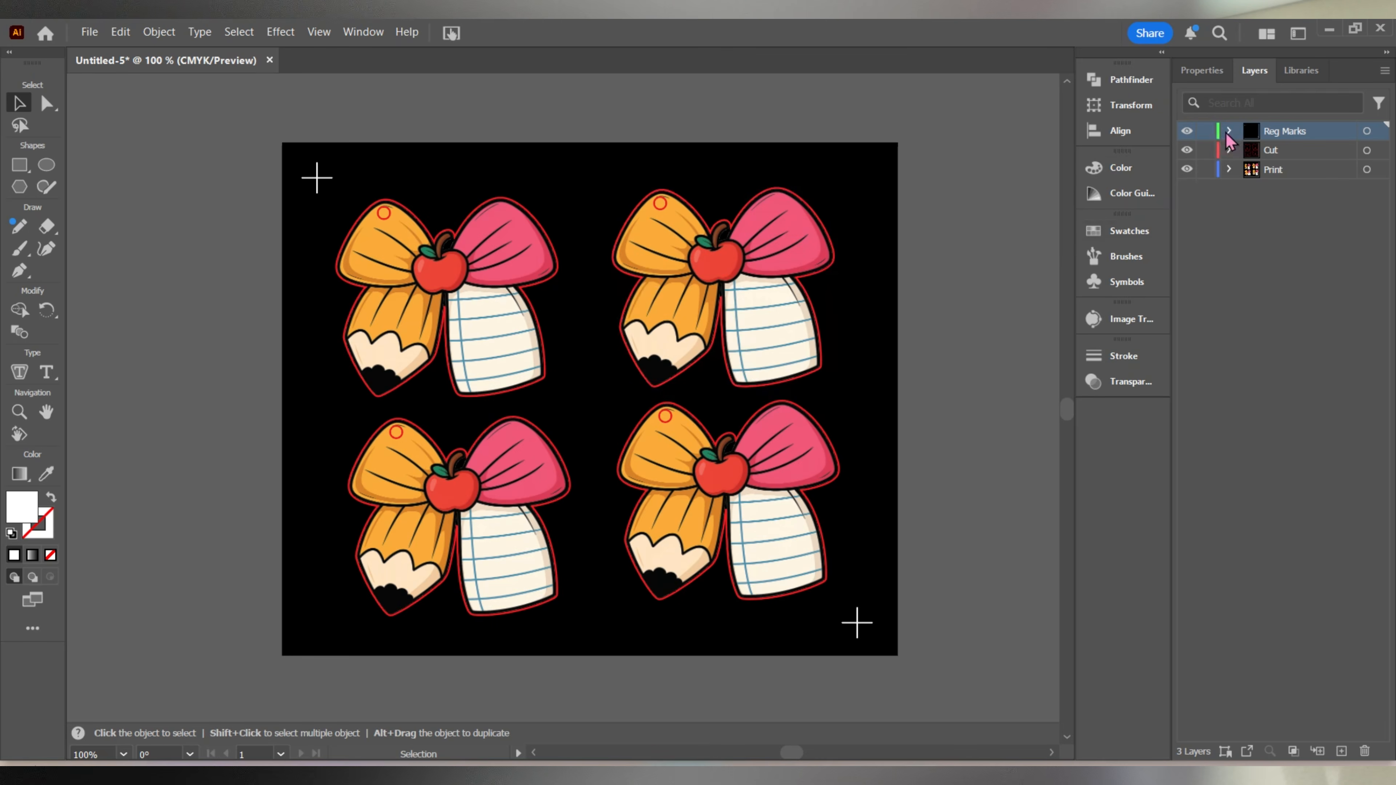
Hide the Cut layer and export the sheet as a PNG named UV Print at High (300 ppi) with a transparent background.
click(1188, 150)
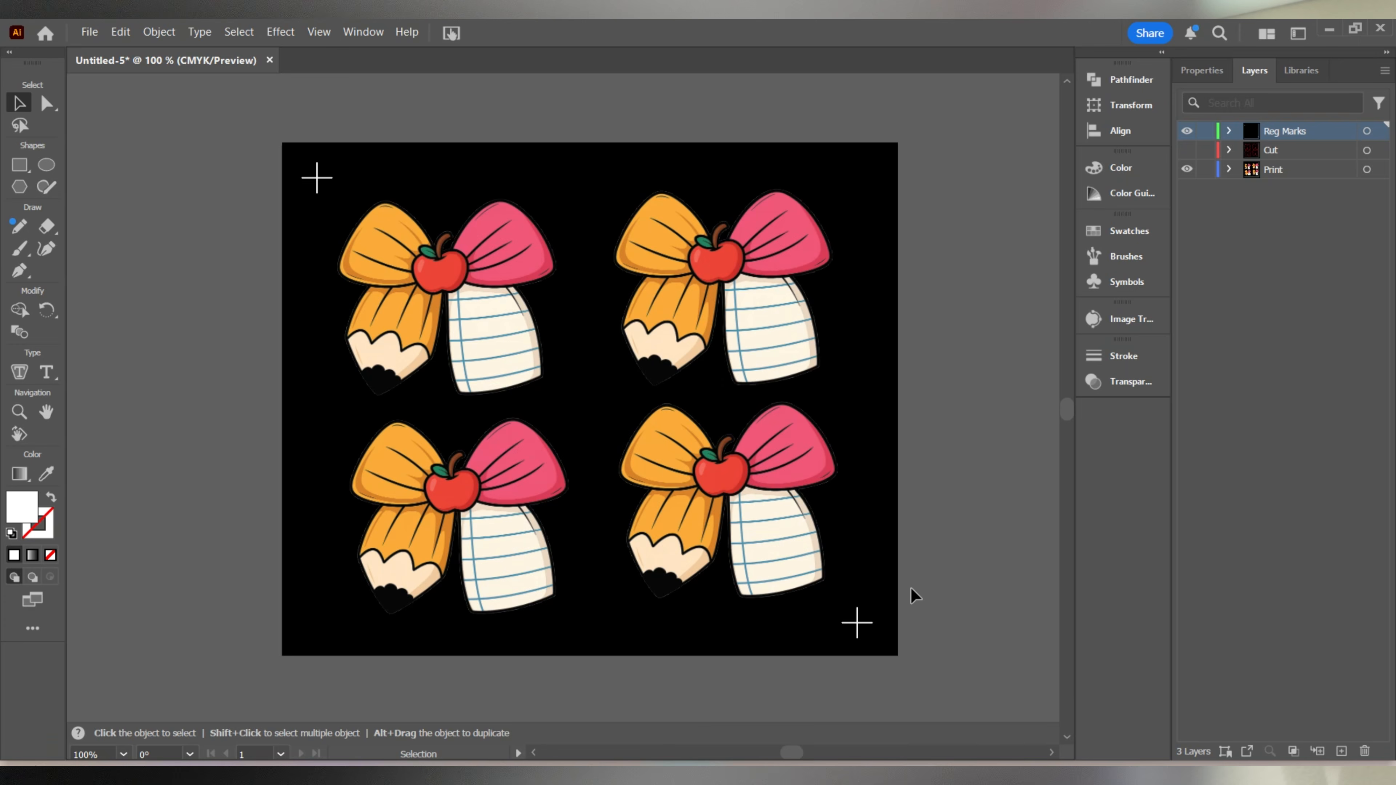
click(89, 32)
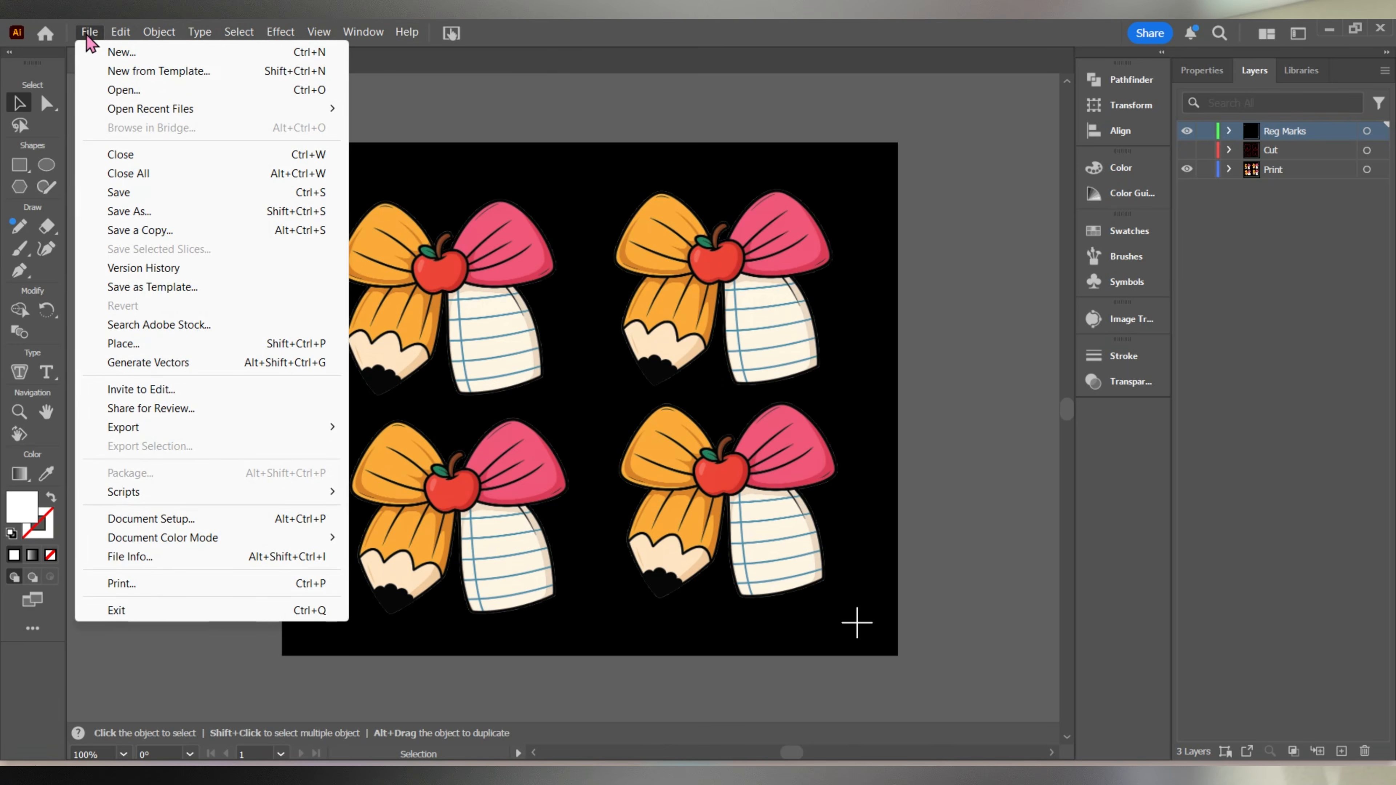
mouse_move(147, 433)
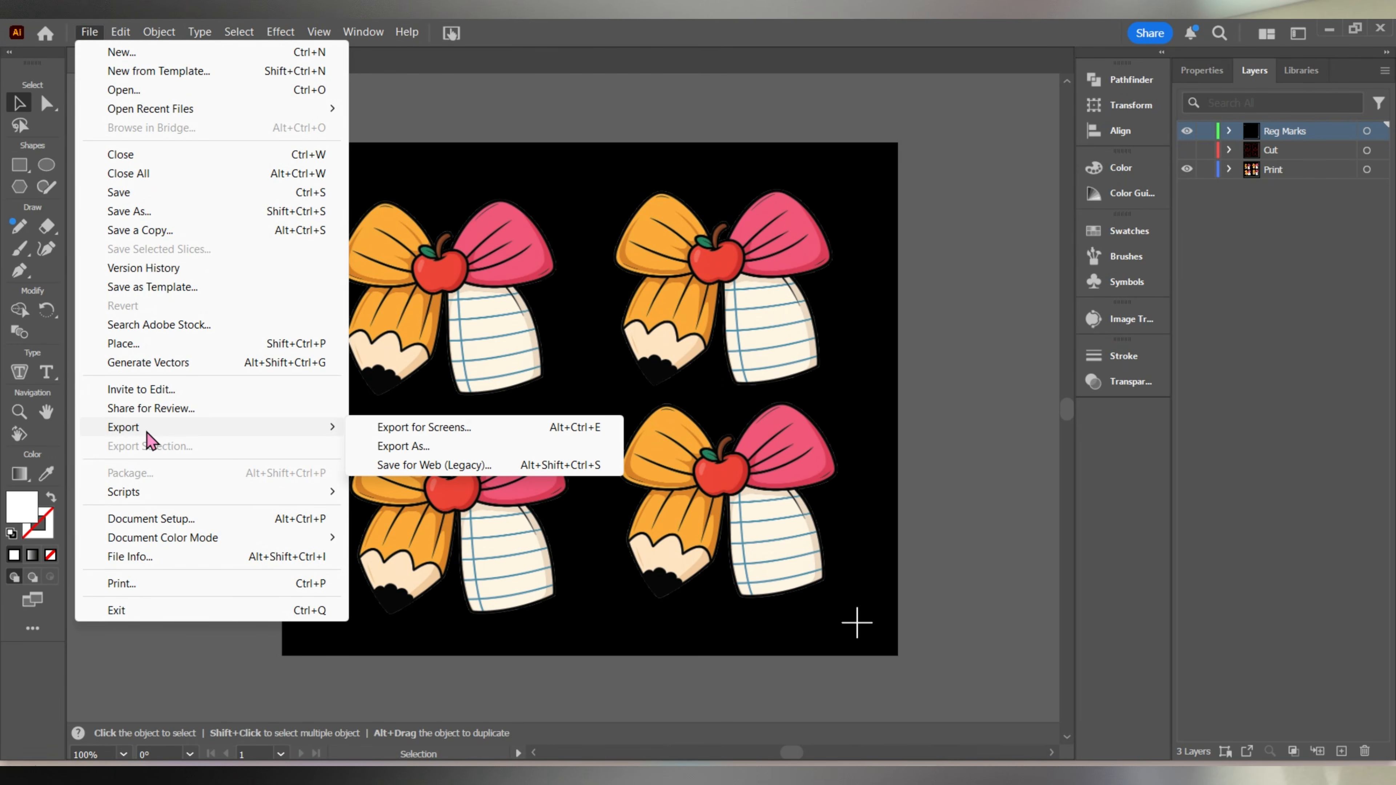
click(439, 449)
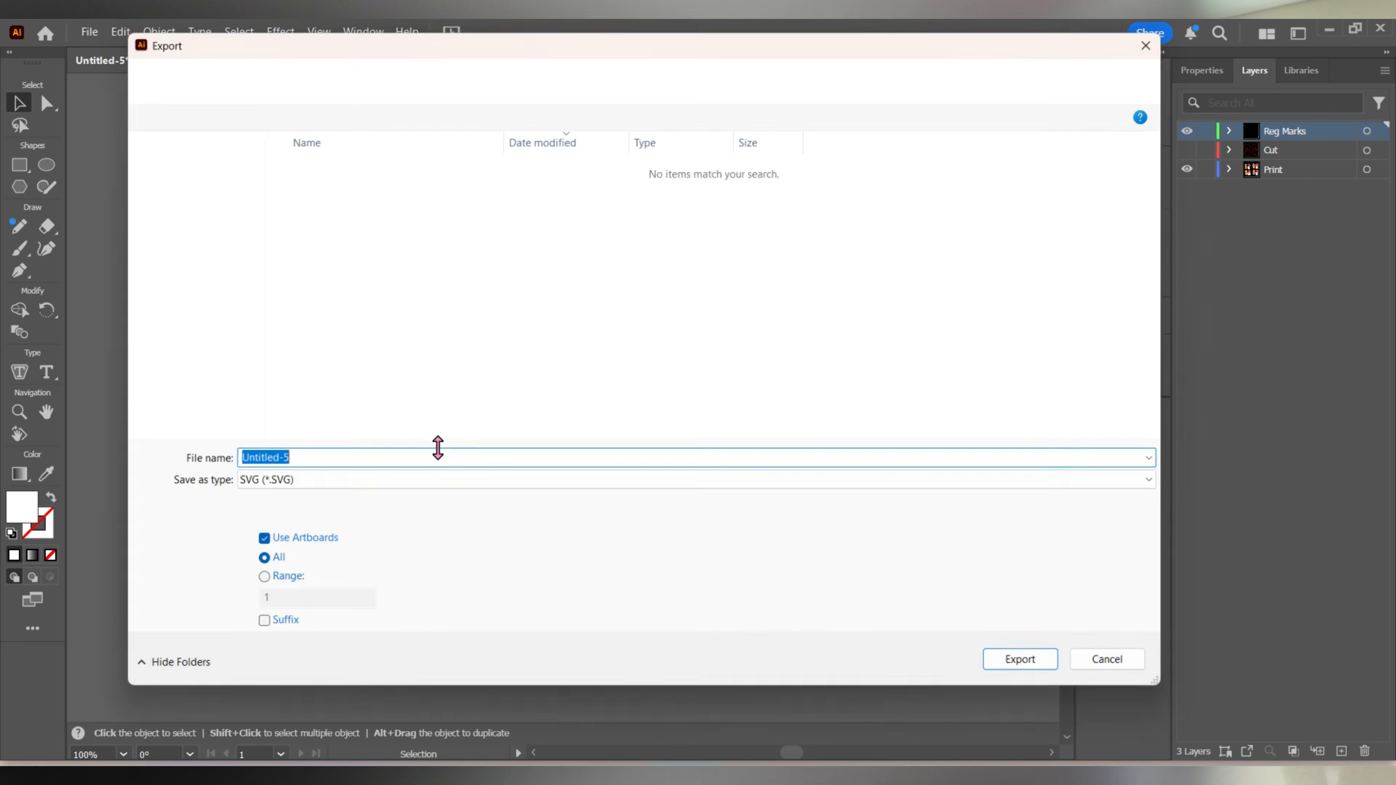
click(318, 485)
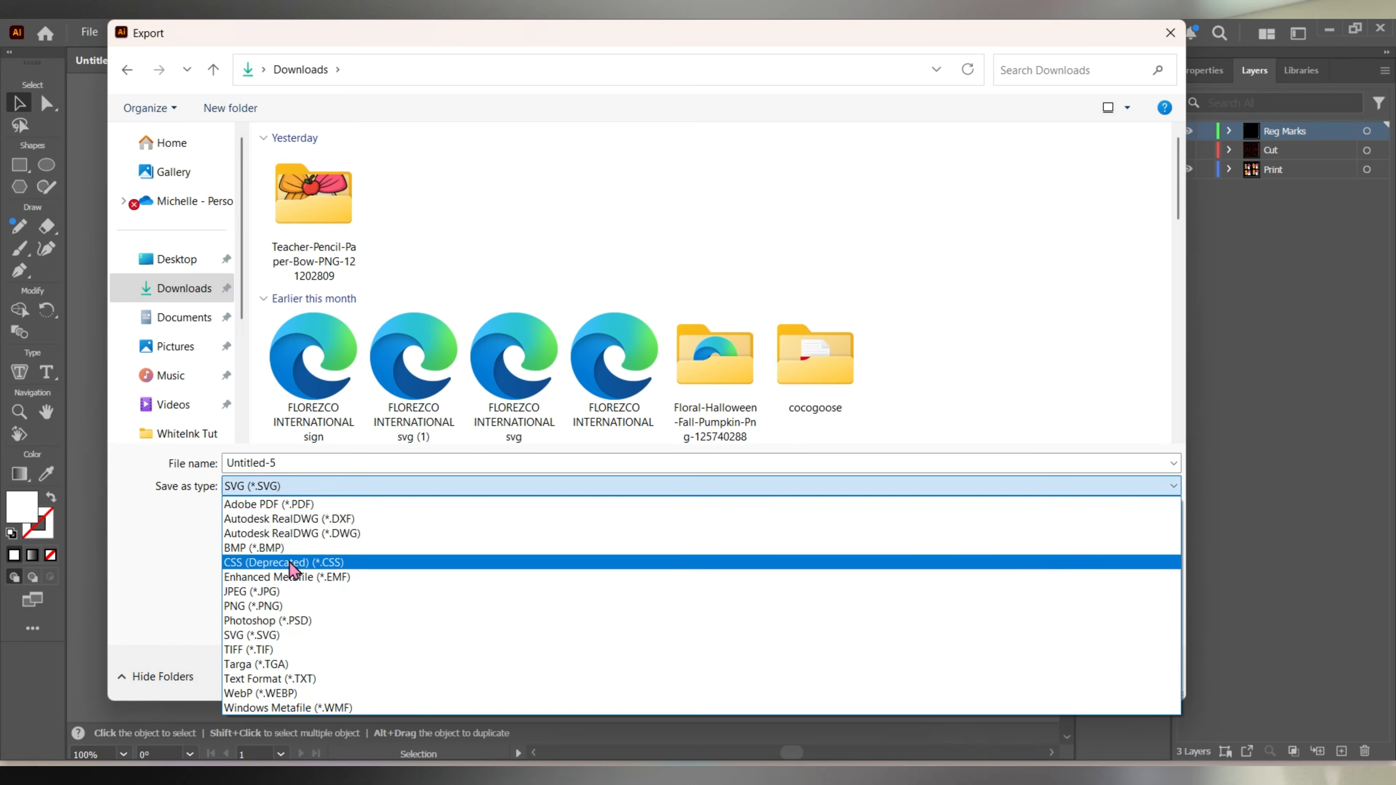
click(290, 600)
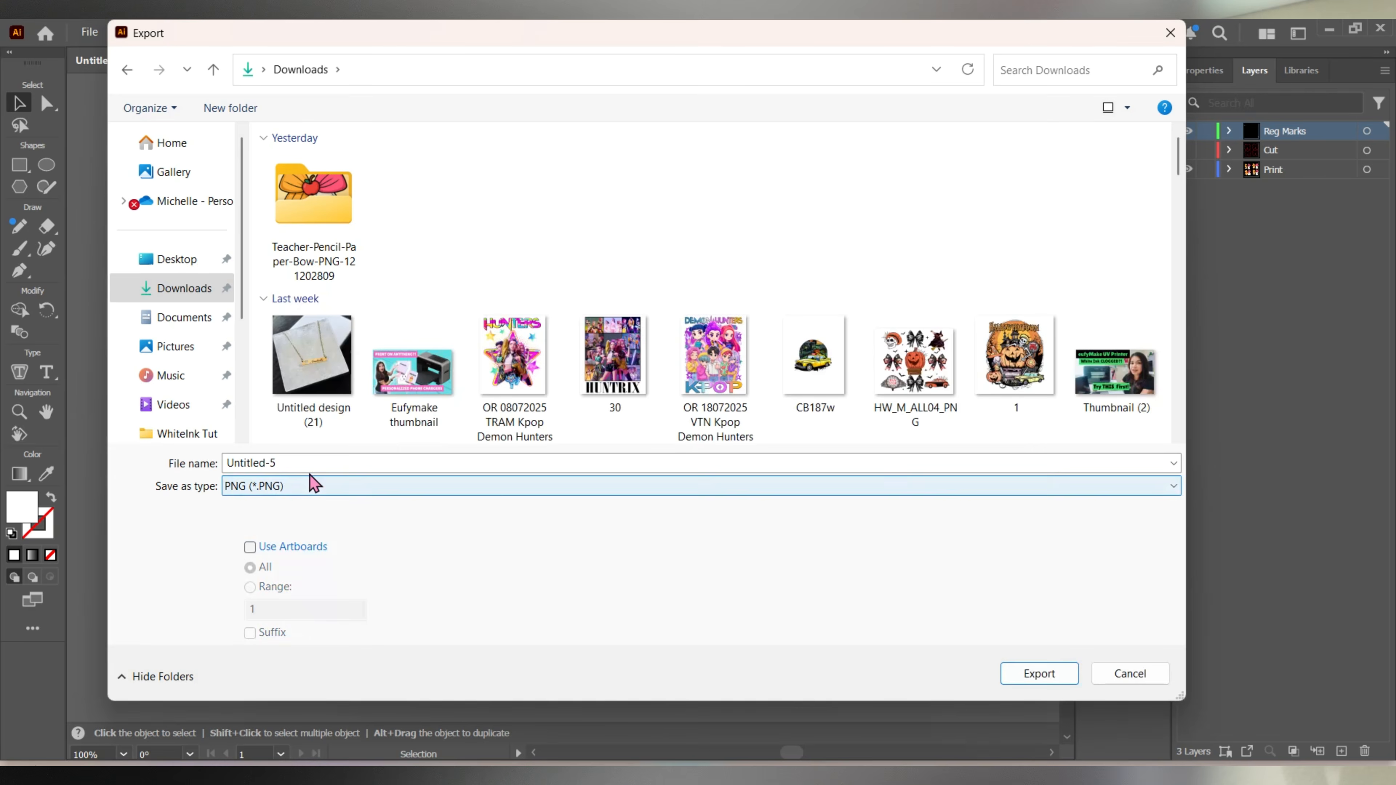
double_click(312, 463)
text(UV Print)
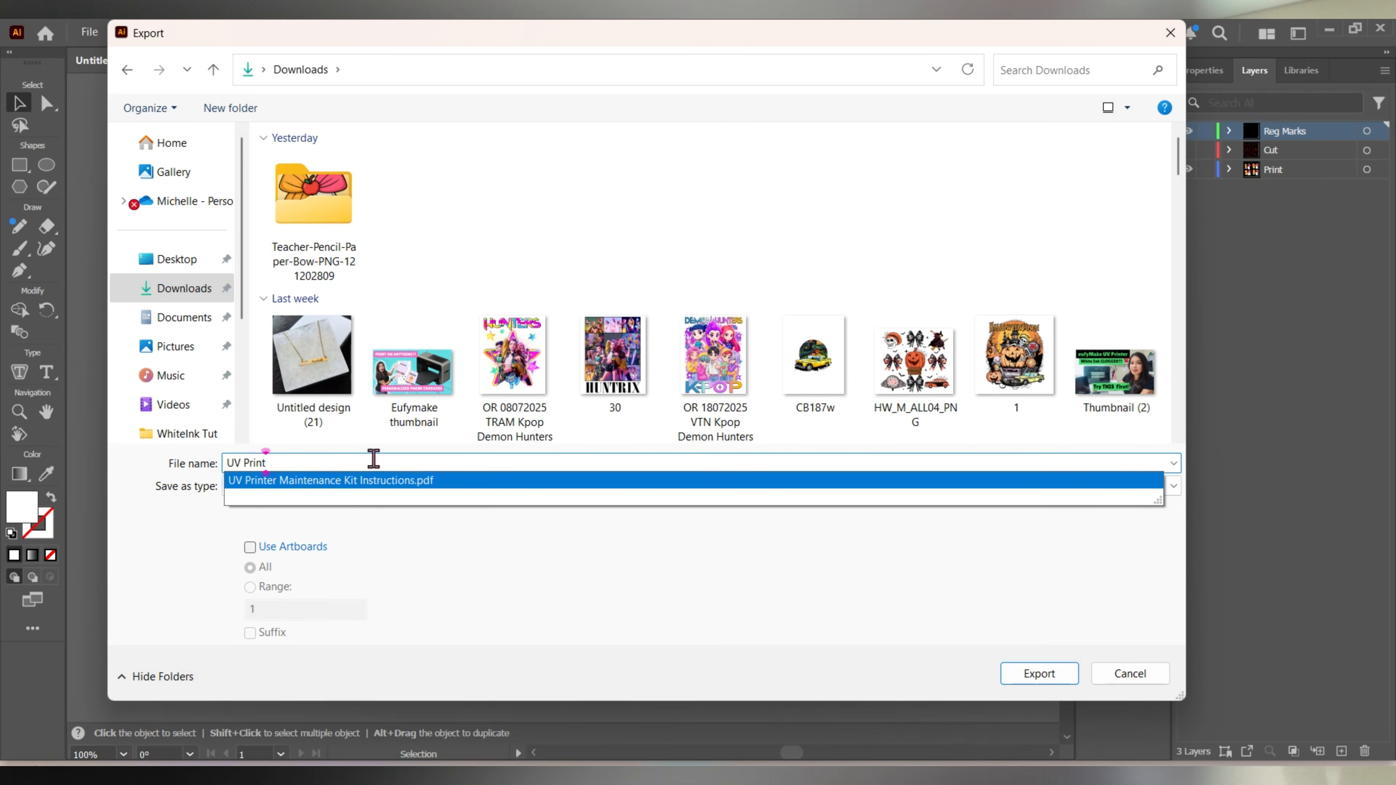
click(597, 601)
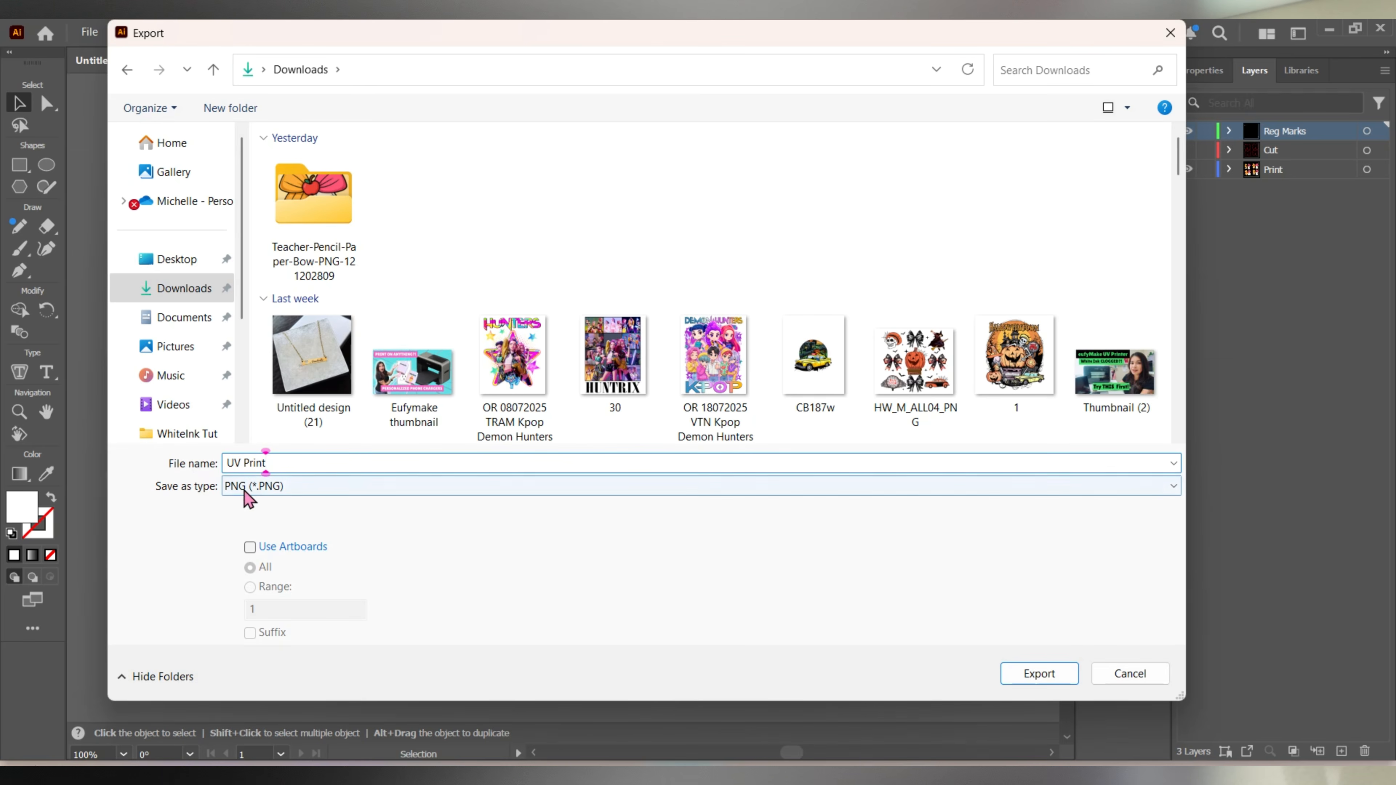
click(1031, 675)
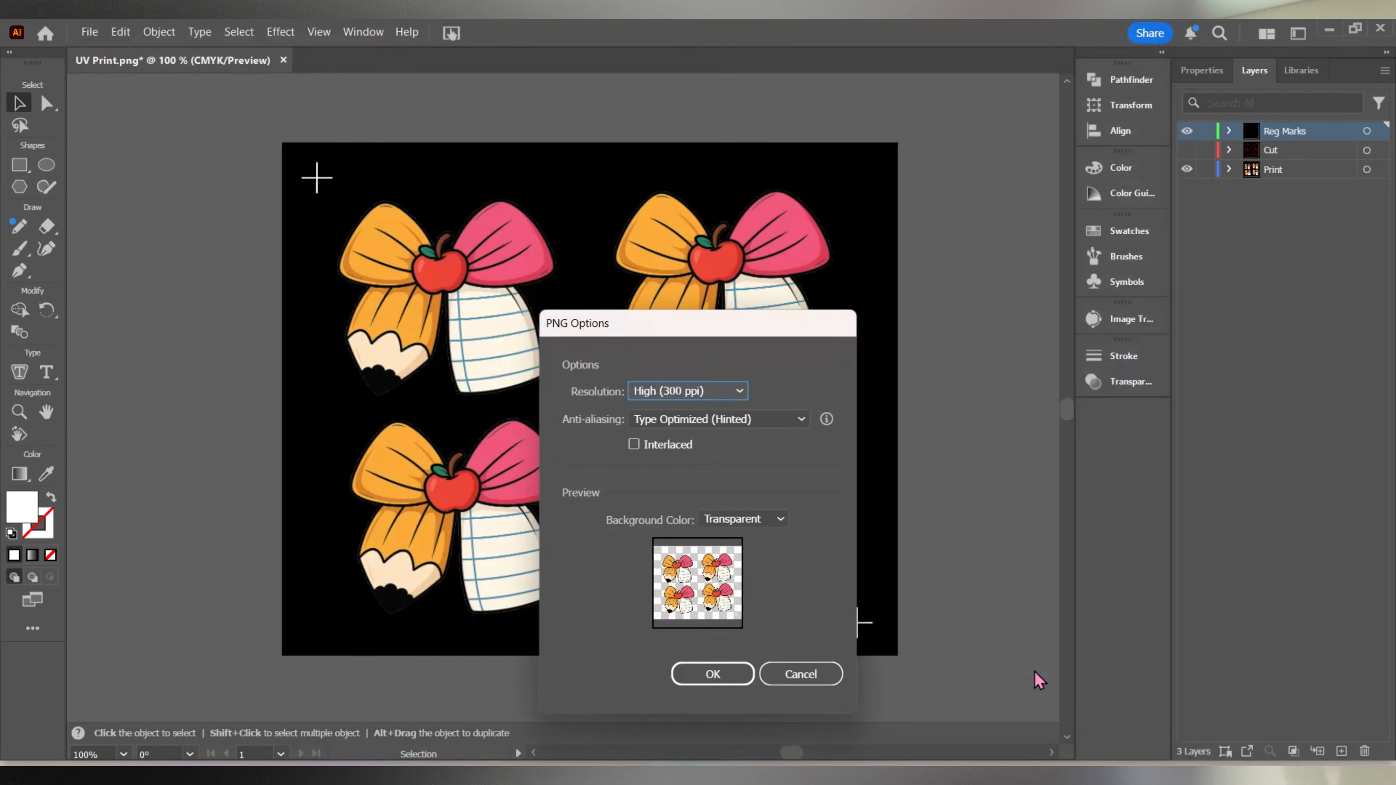
click(731, 682)
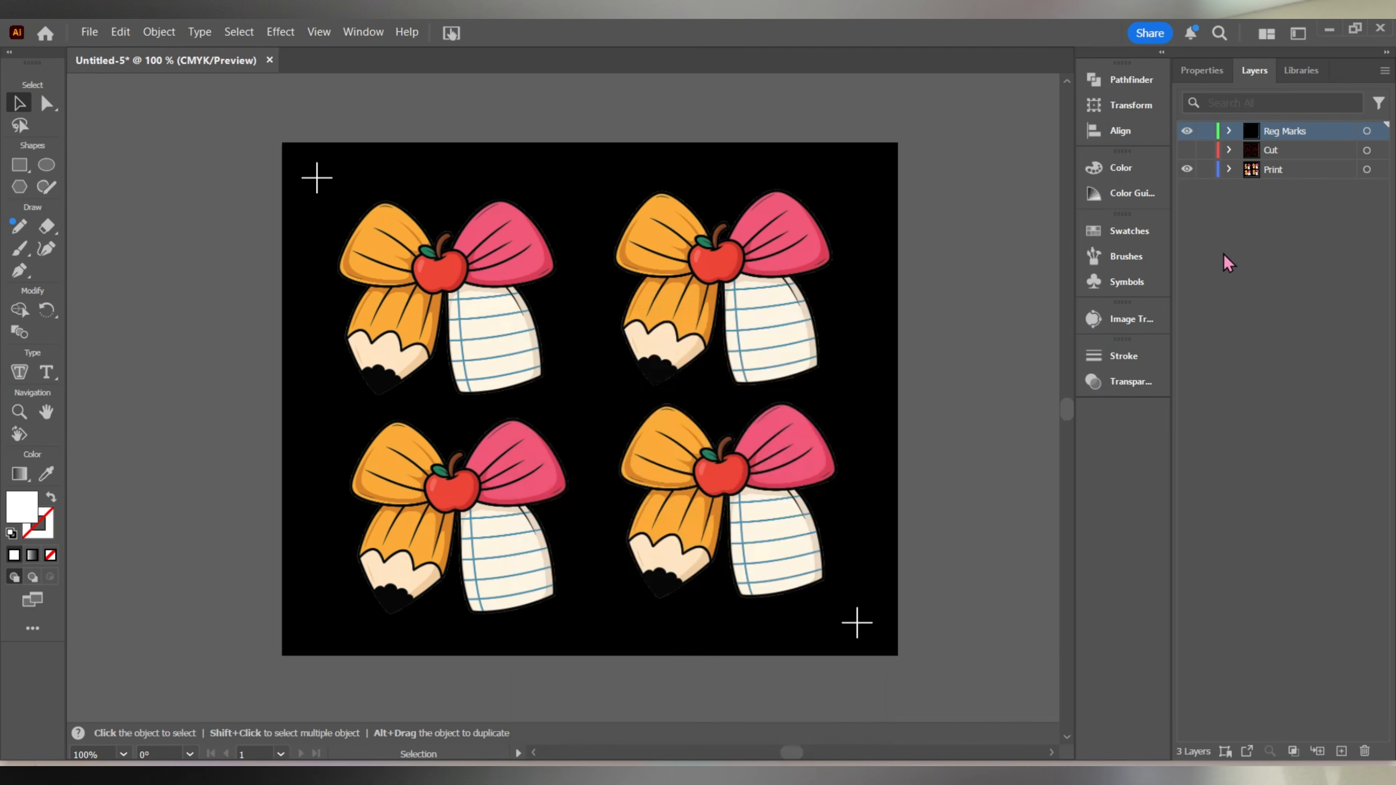
Show the Cut layer, hide the Print layer, and set up an export in SVG format.
click(1189, 150)
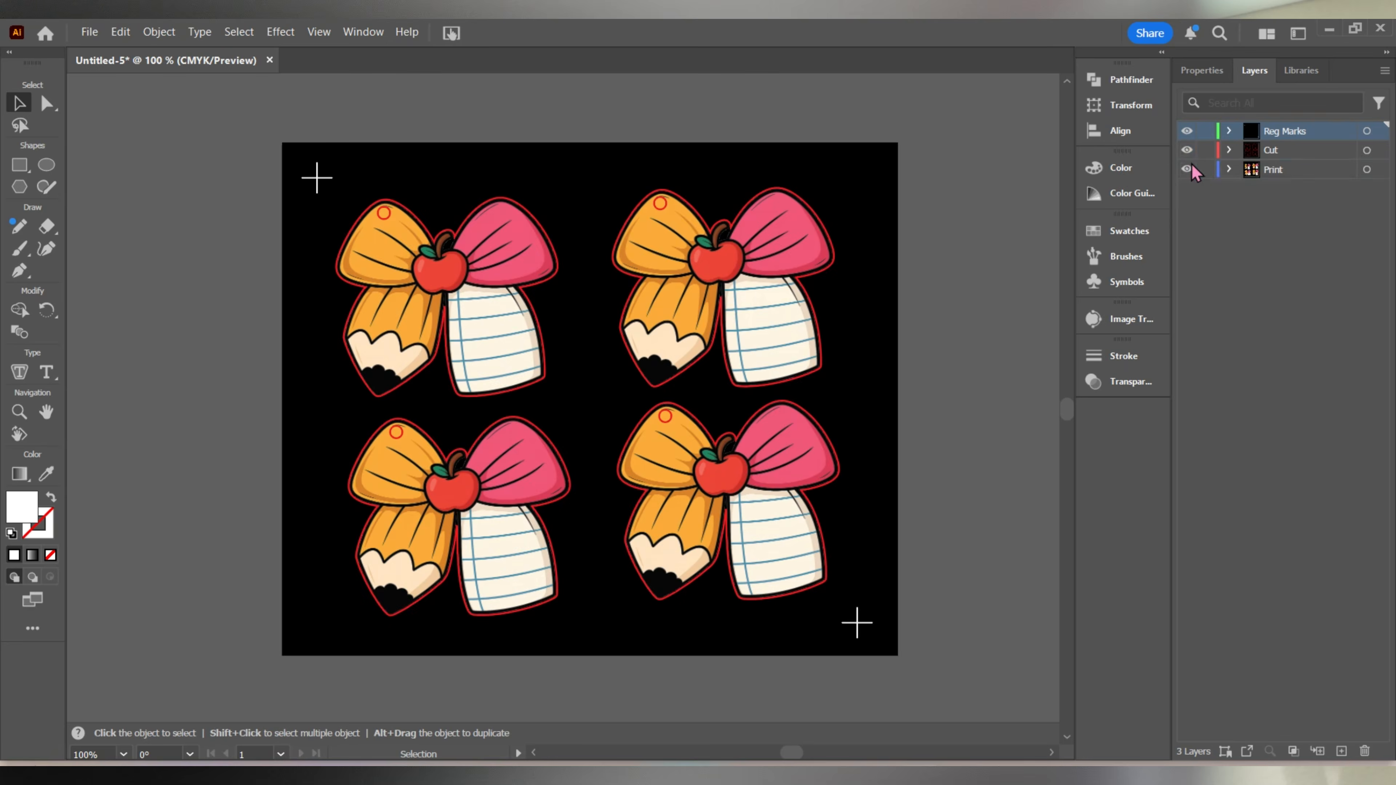
click(1186, 170)
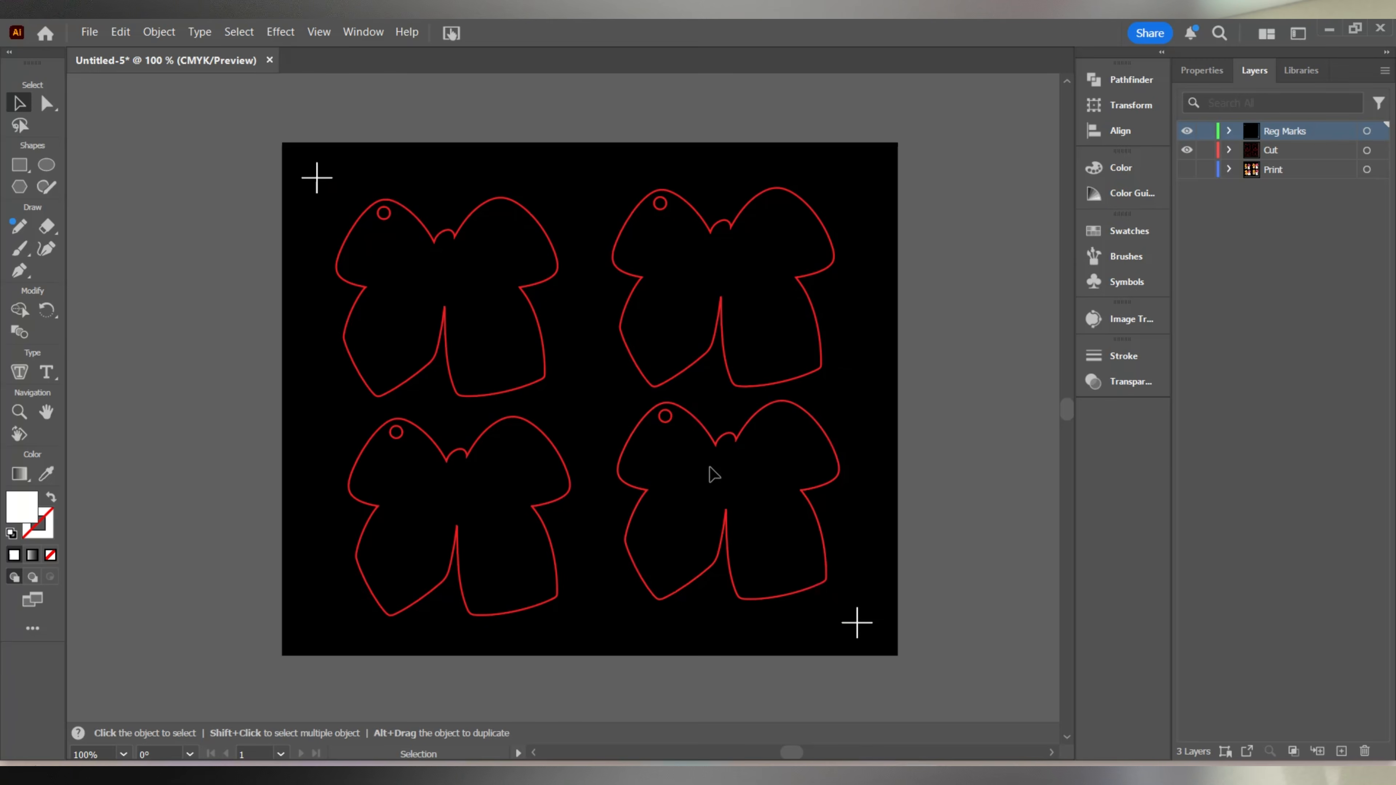
click(89, 32)
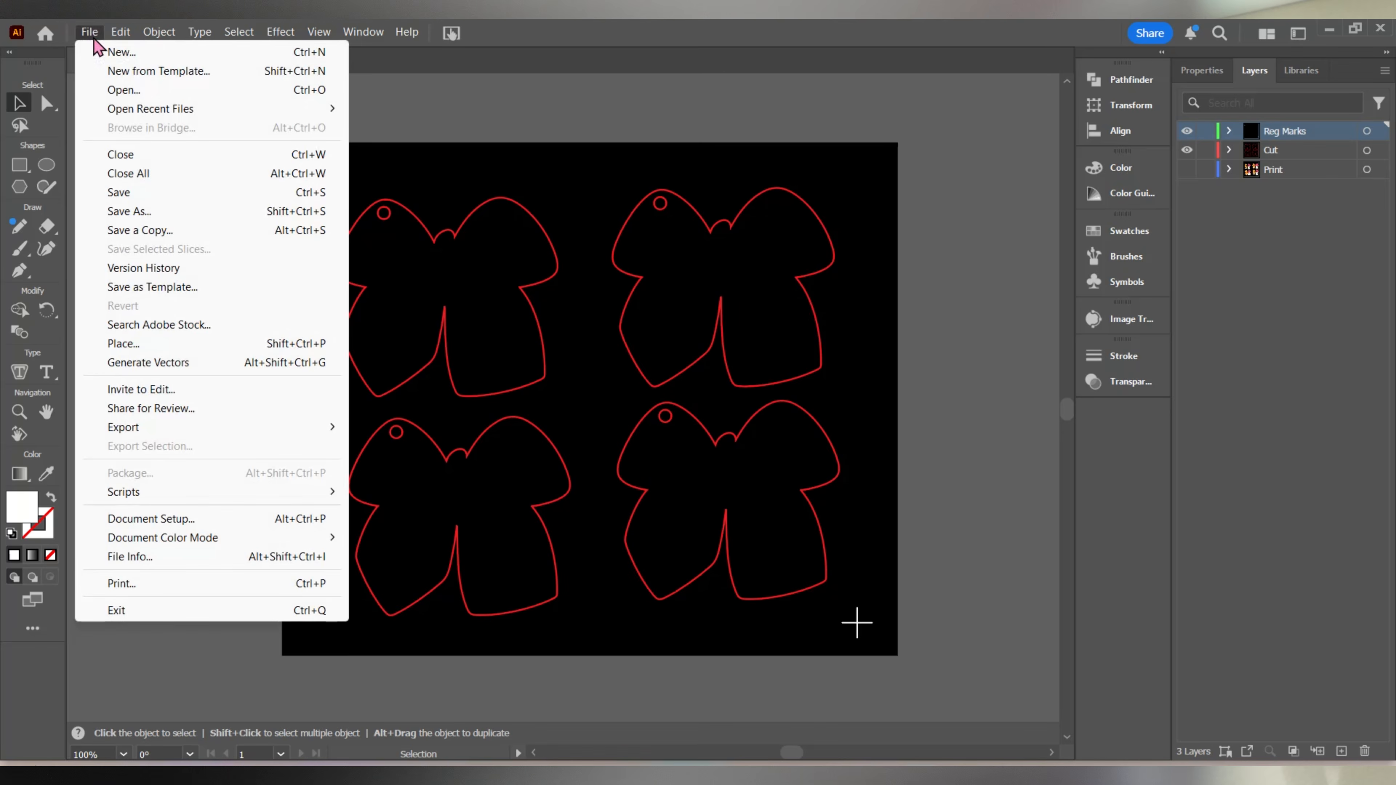
mouse_move(170, 427)
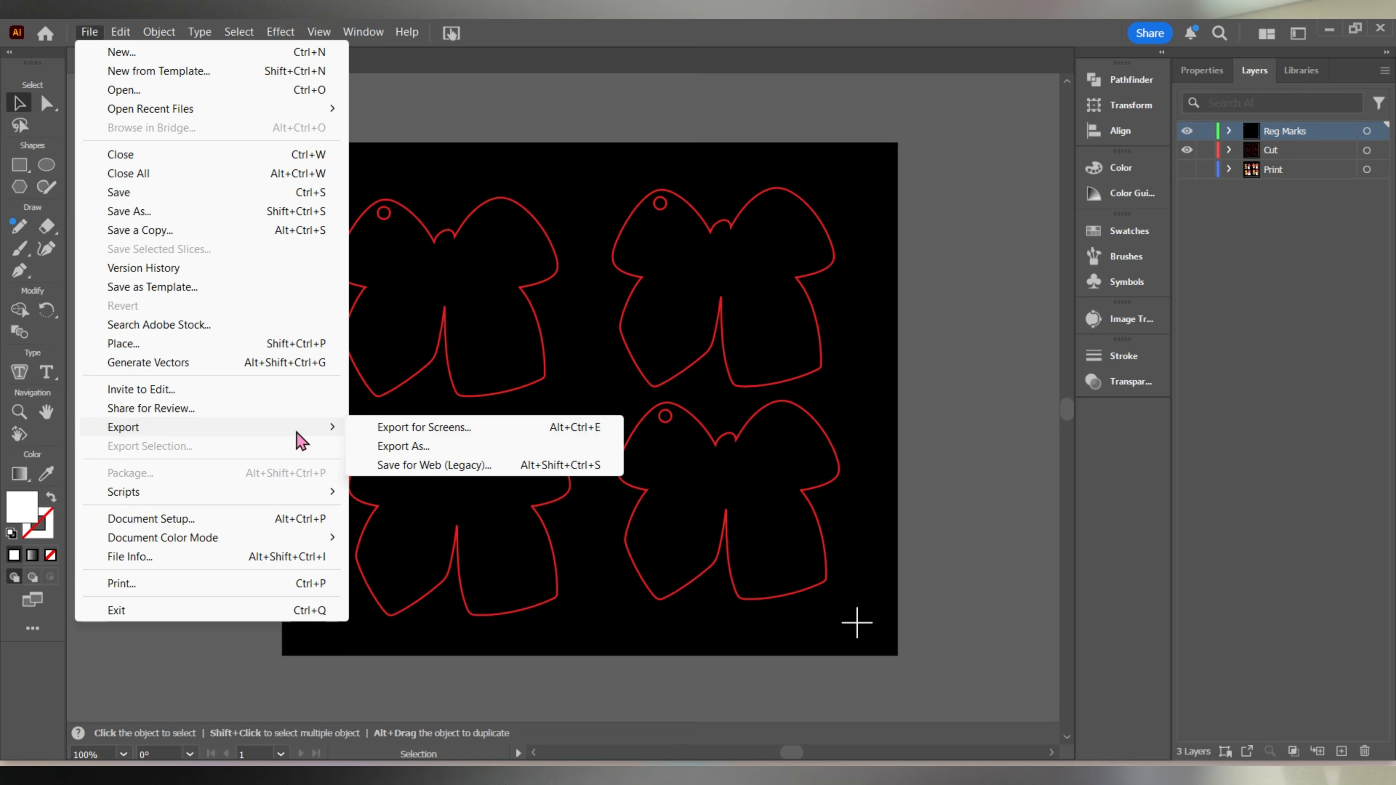
click(406, 443)
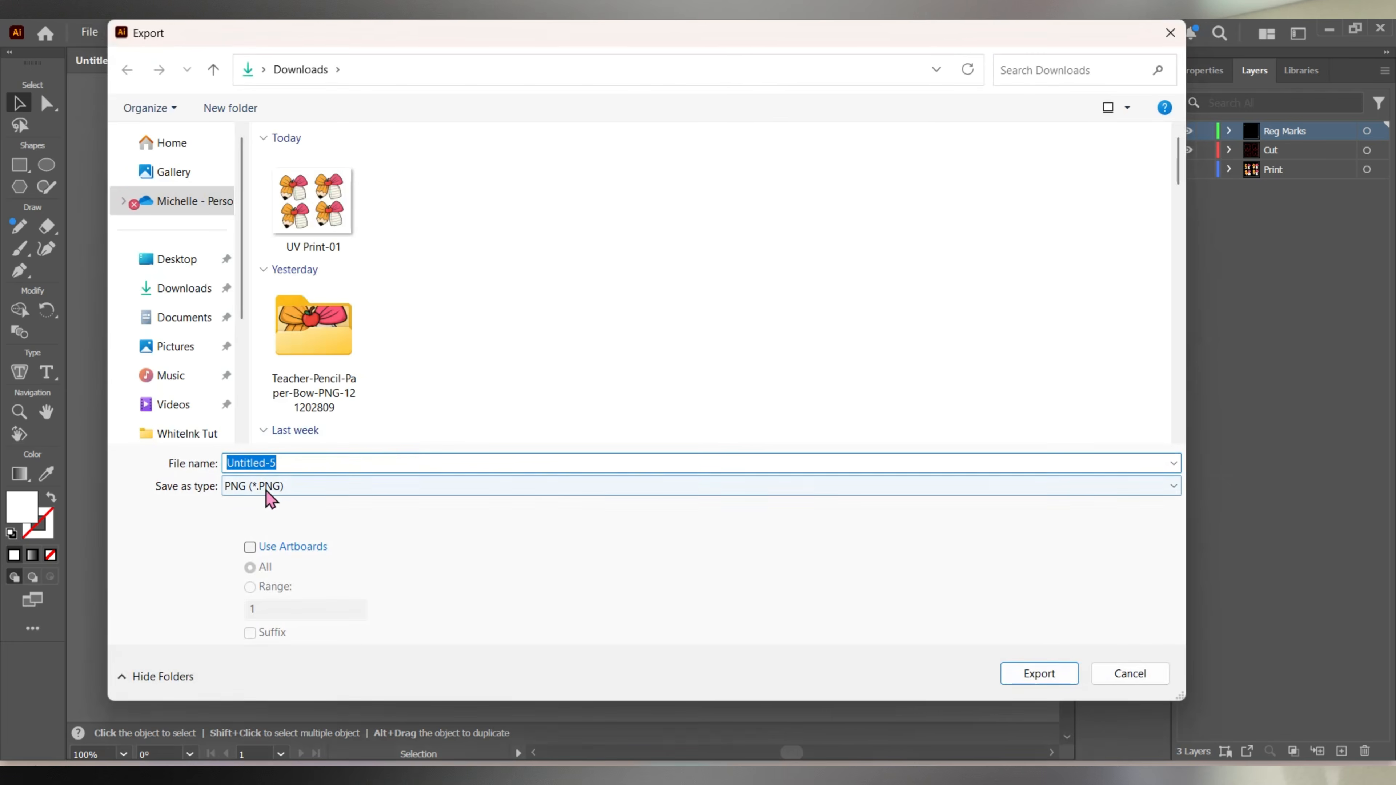
click(266, 489)
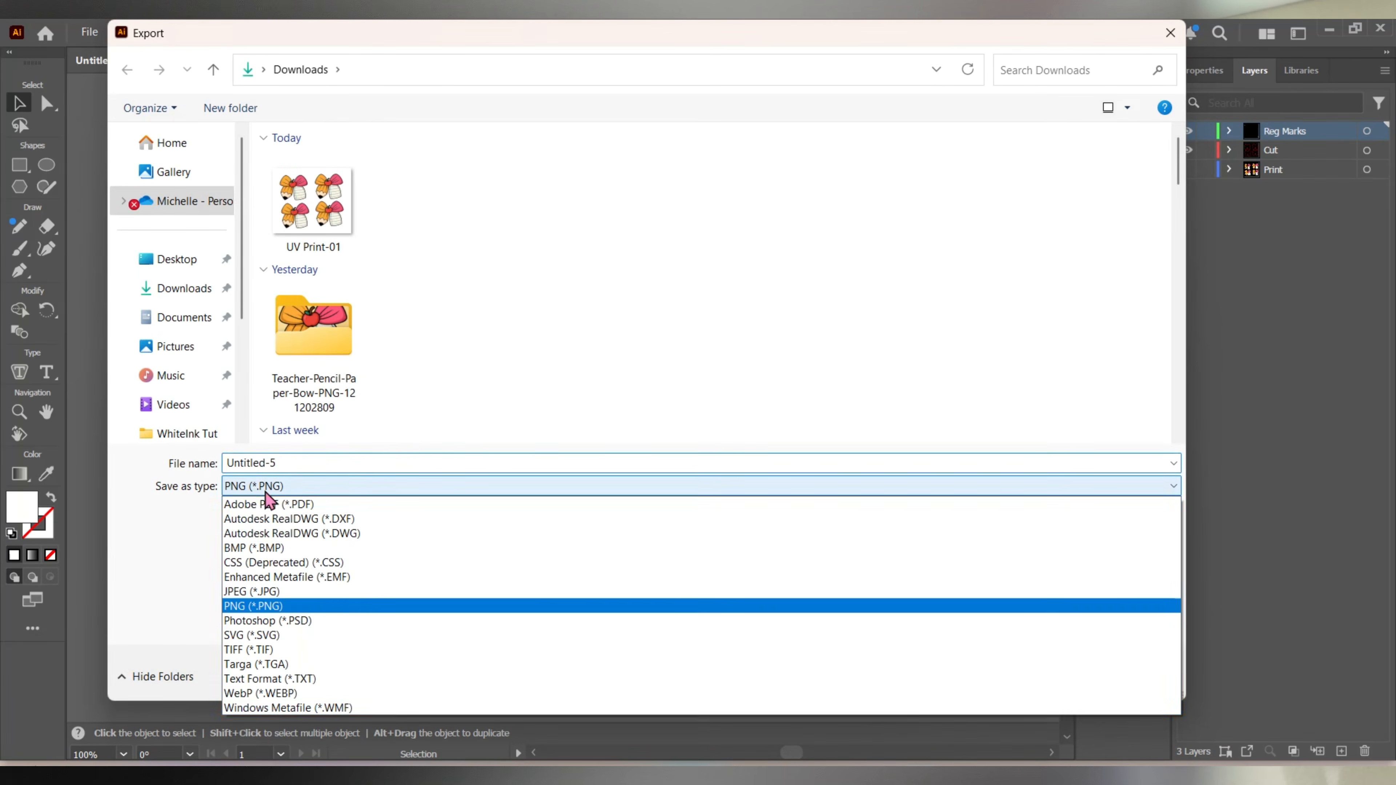
click(257, 636)
Name the exported file Cut File and export the SVG with Internal CSS styling, Layer Names as object IDs and 3 decimals.
click(329, 467)
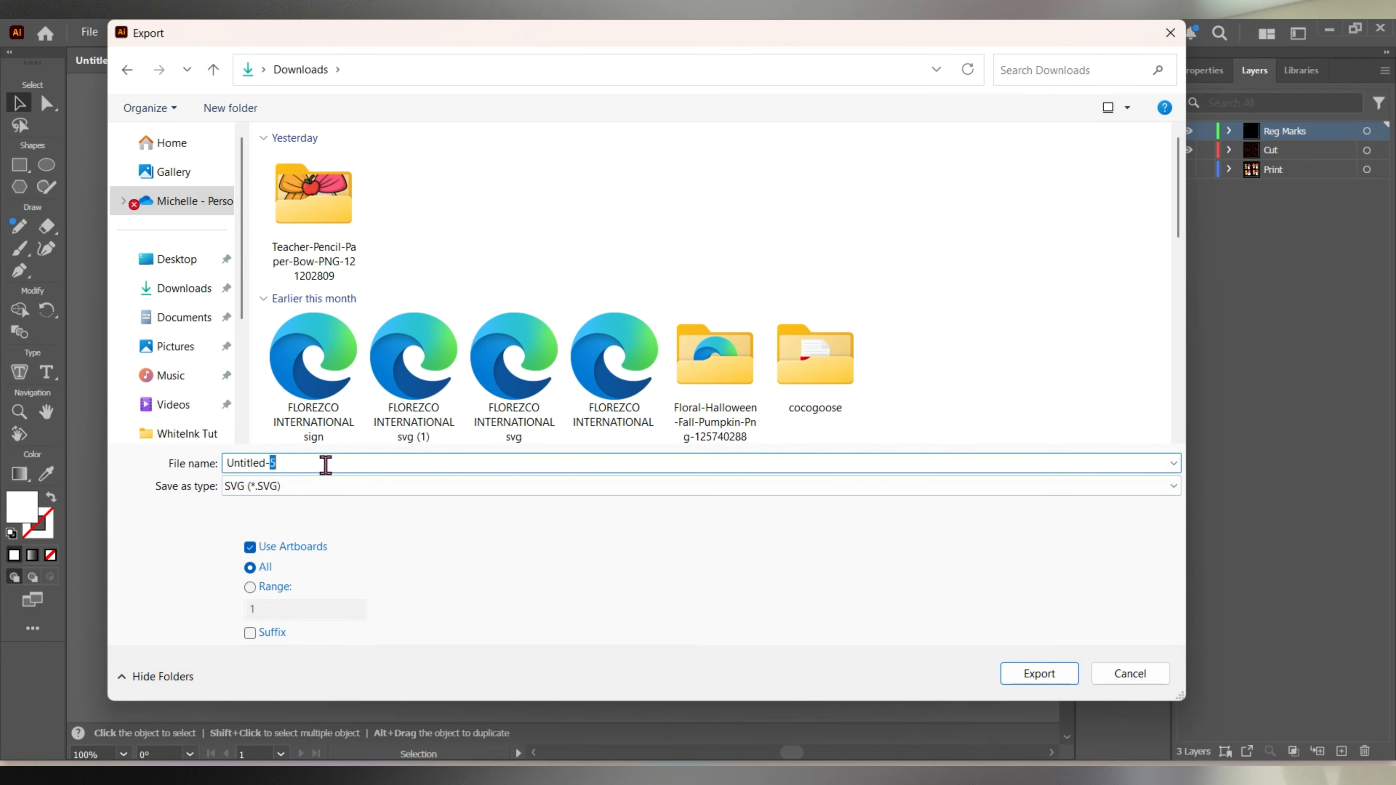
drag(276, 465, 202, 459)
text(CUT)
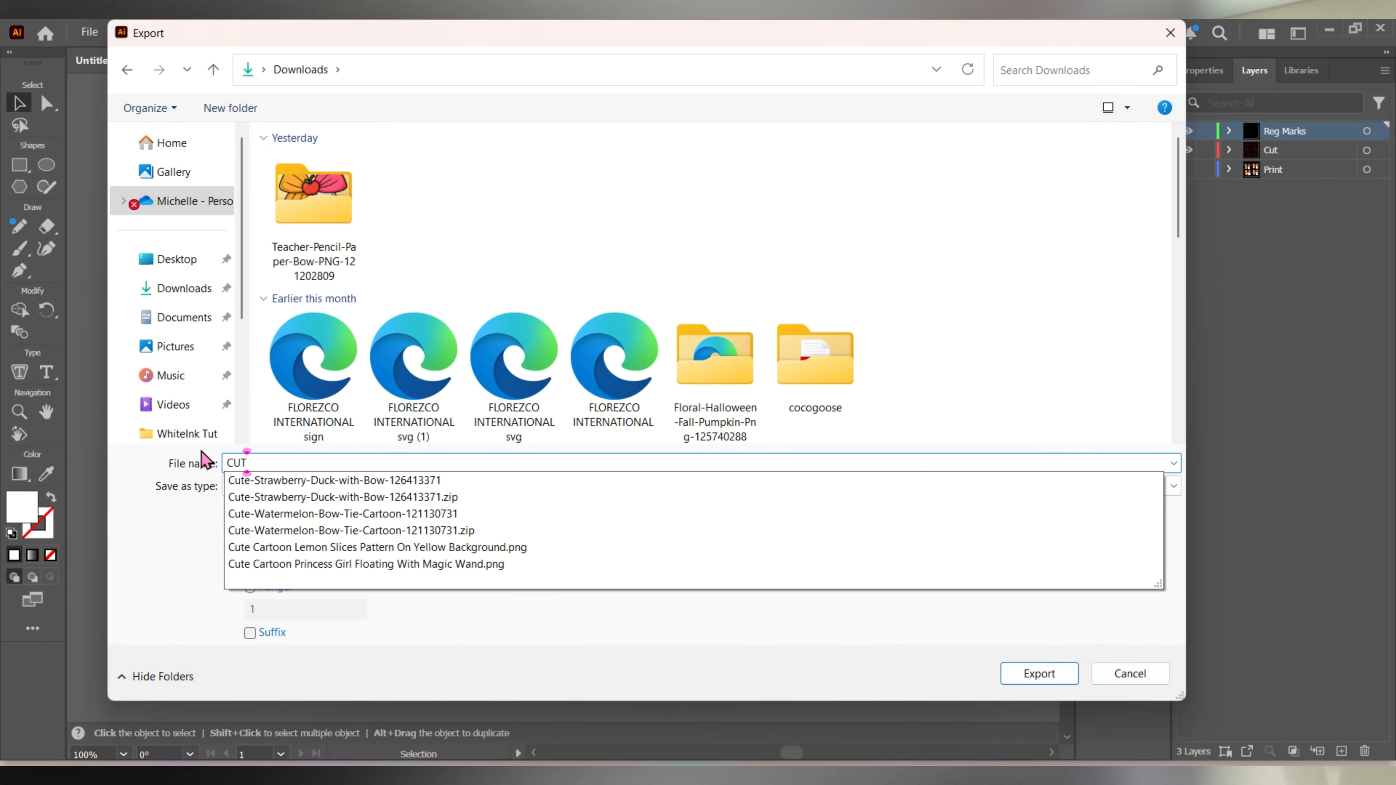
key(BackSpace)
key(BackSpace)
text(ut F)
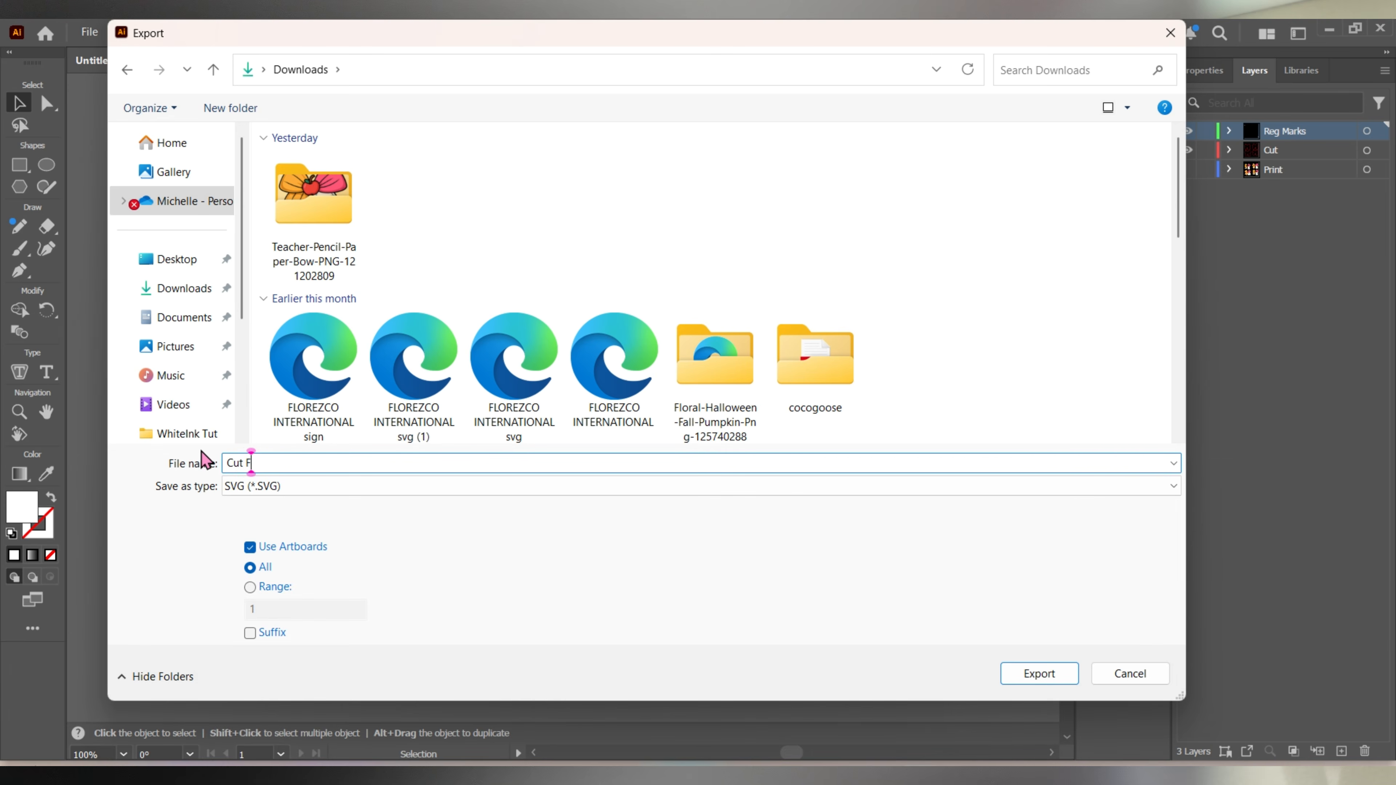
text(ile.)
click(1041, 673)
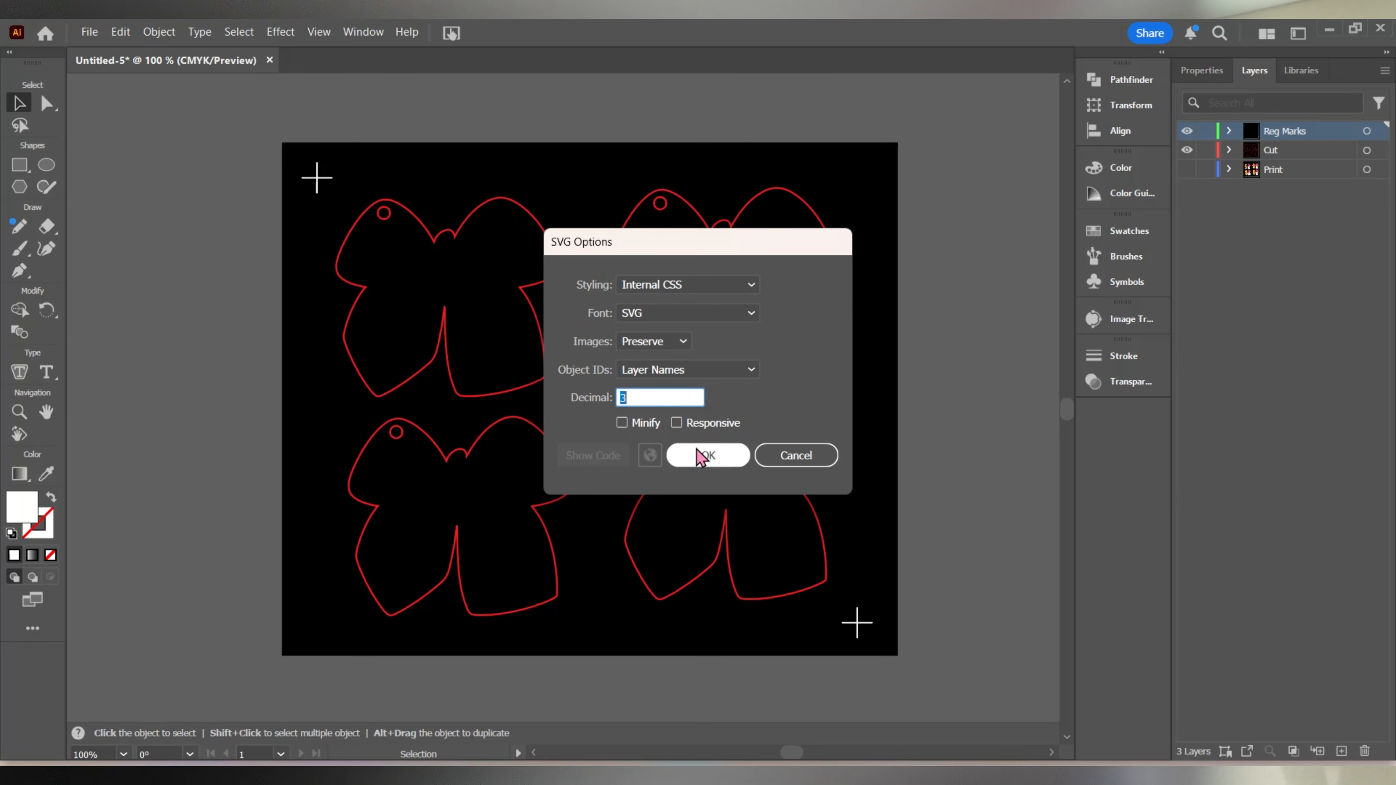
click(713, 460)
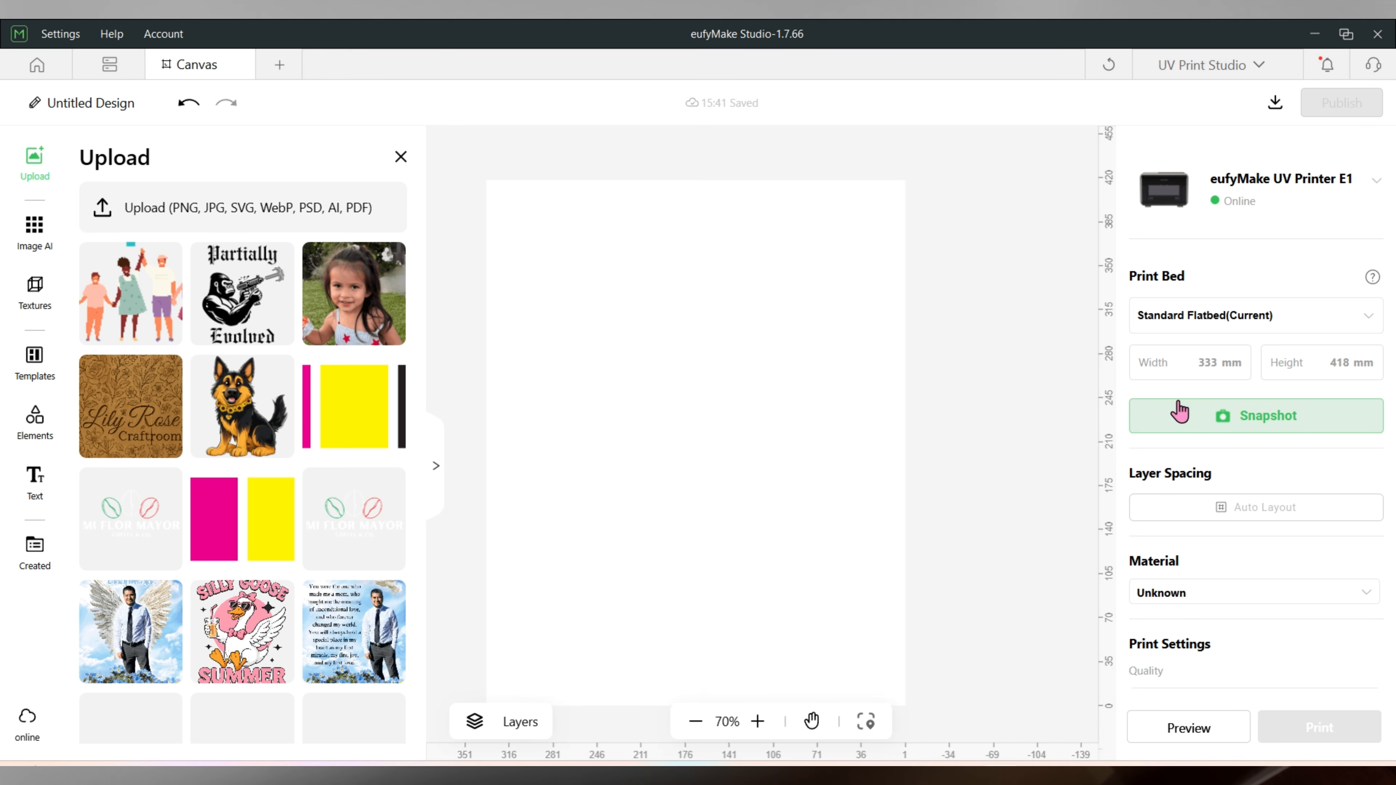
Take a snapshot of the print bed and bring UV Print-01 from the Downloads folder onto the canvas.
click(1330, 437)
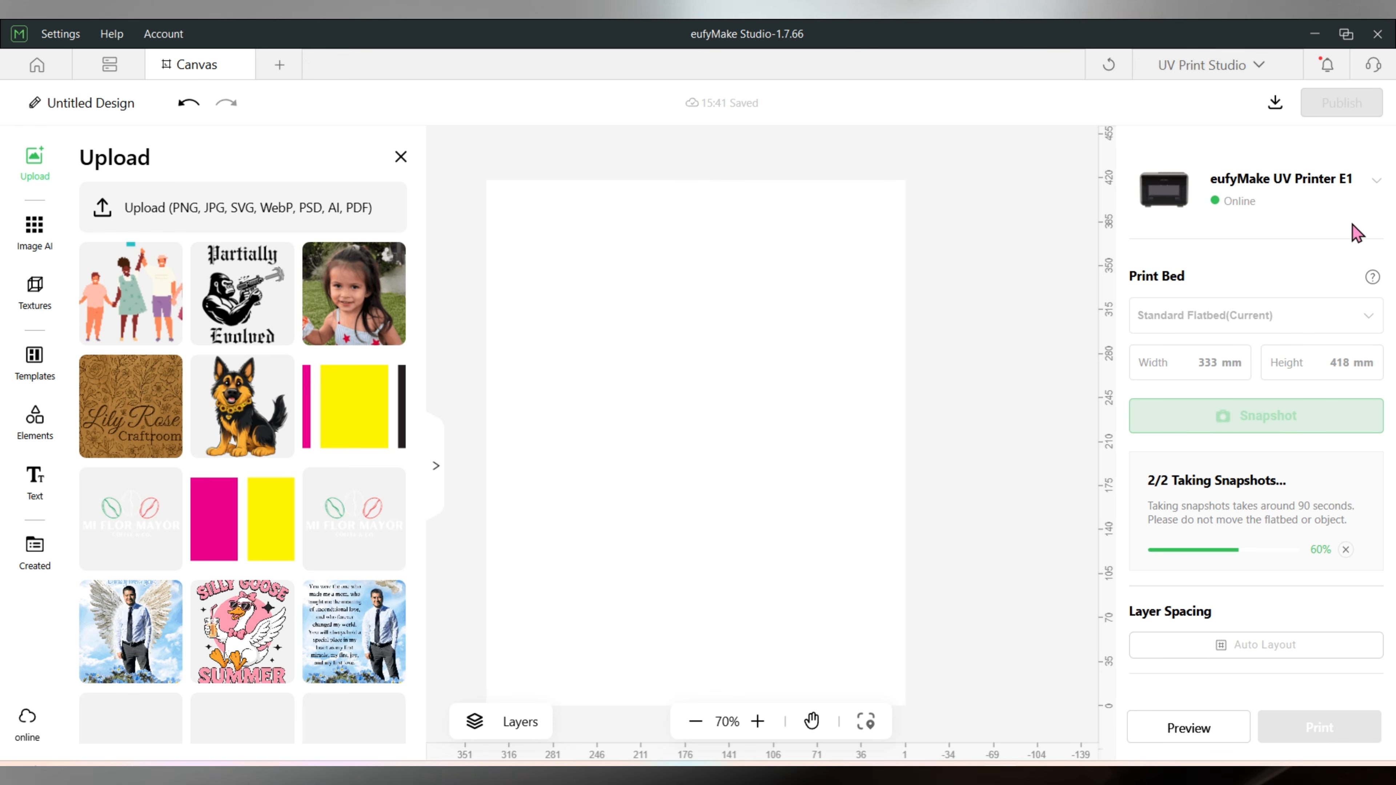
click(1348, 35)
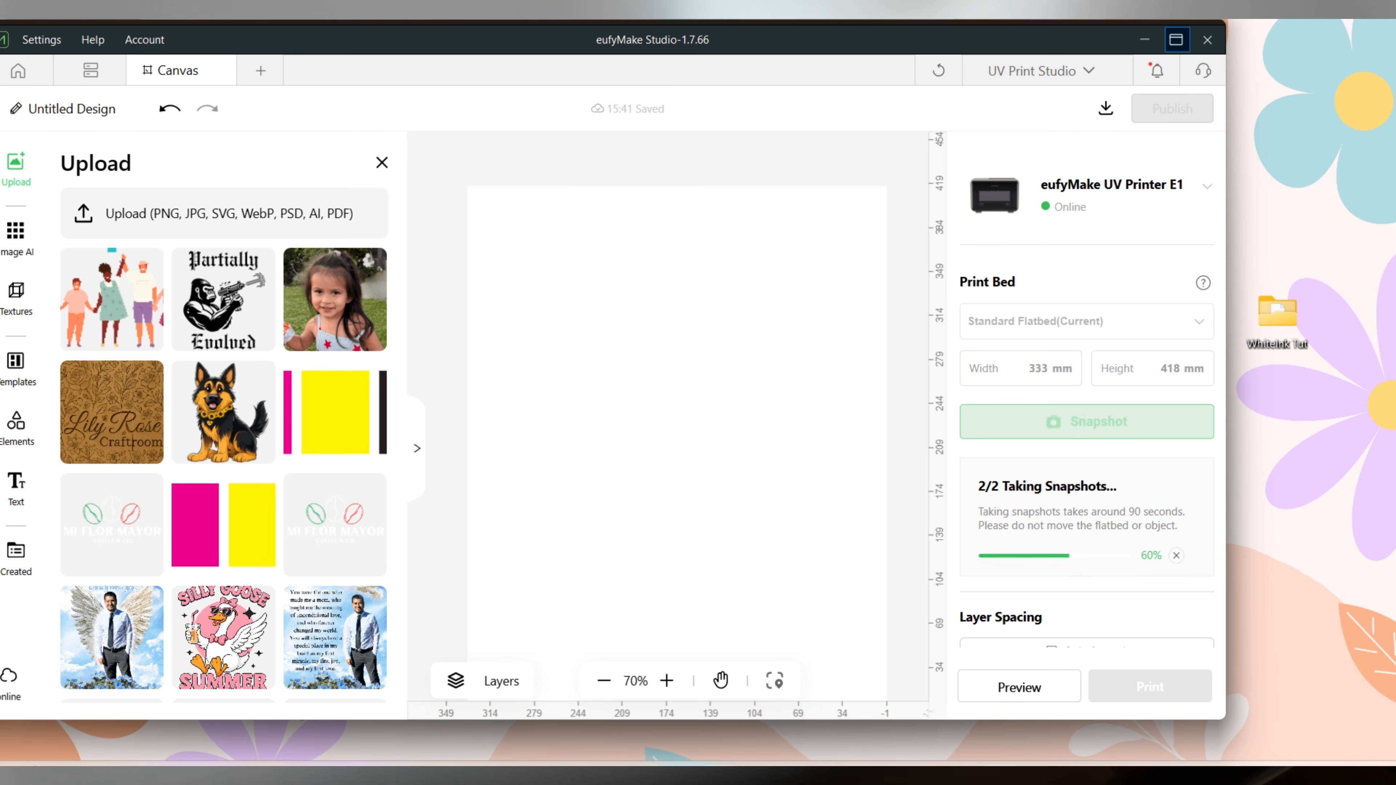
mouse_move(680, 775)
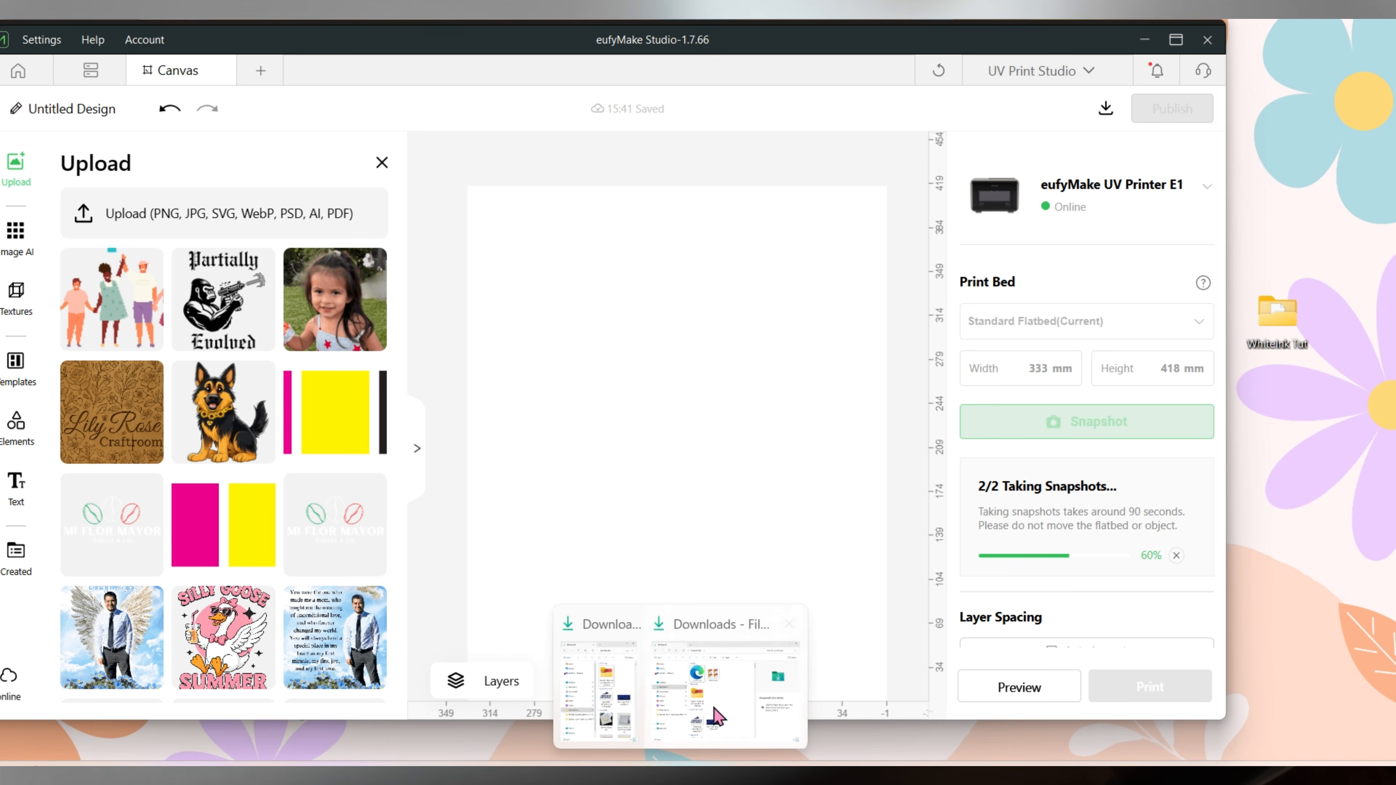
click(714, 710)
drag(623, 78, 1236, 139)
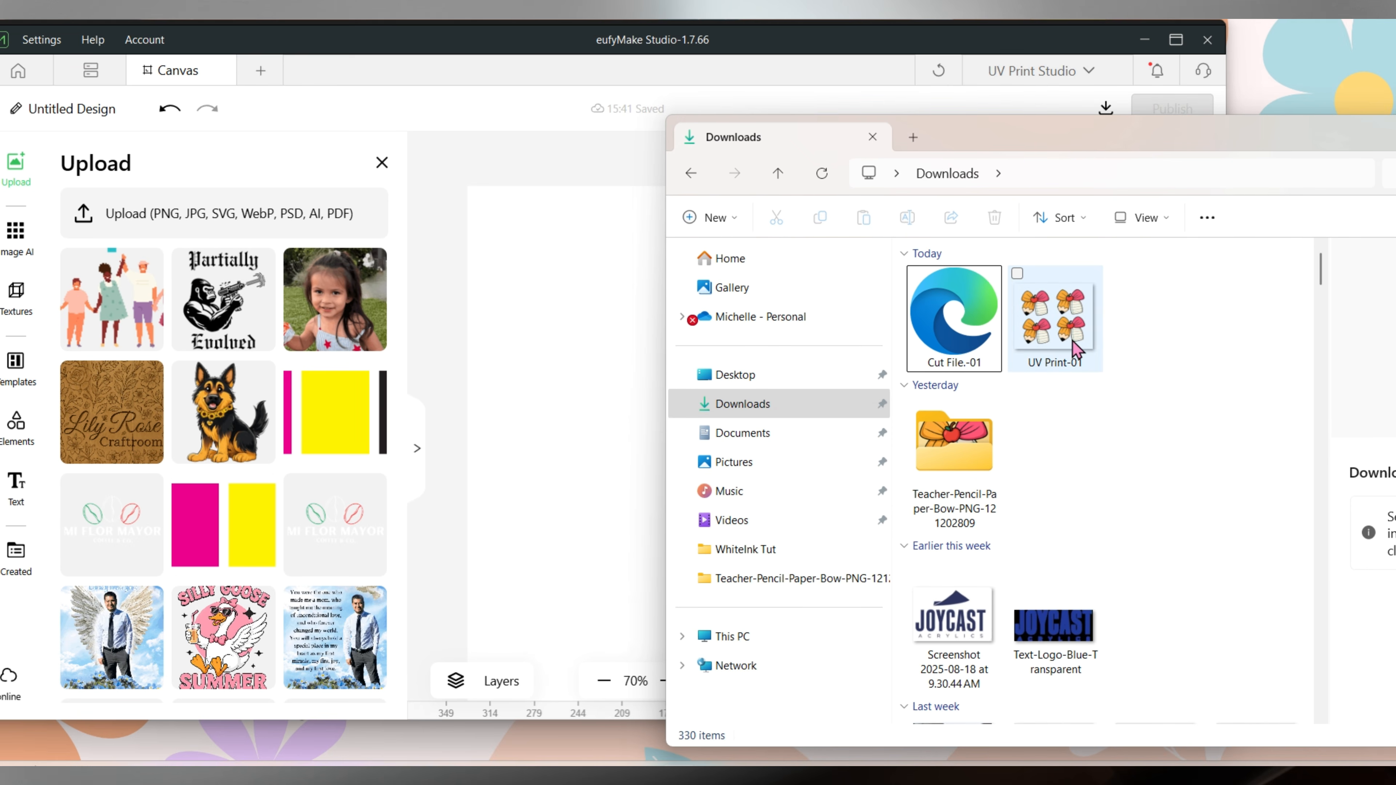
click(1051, 311)
drag(1051, 311, 588, 405)
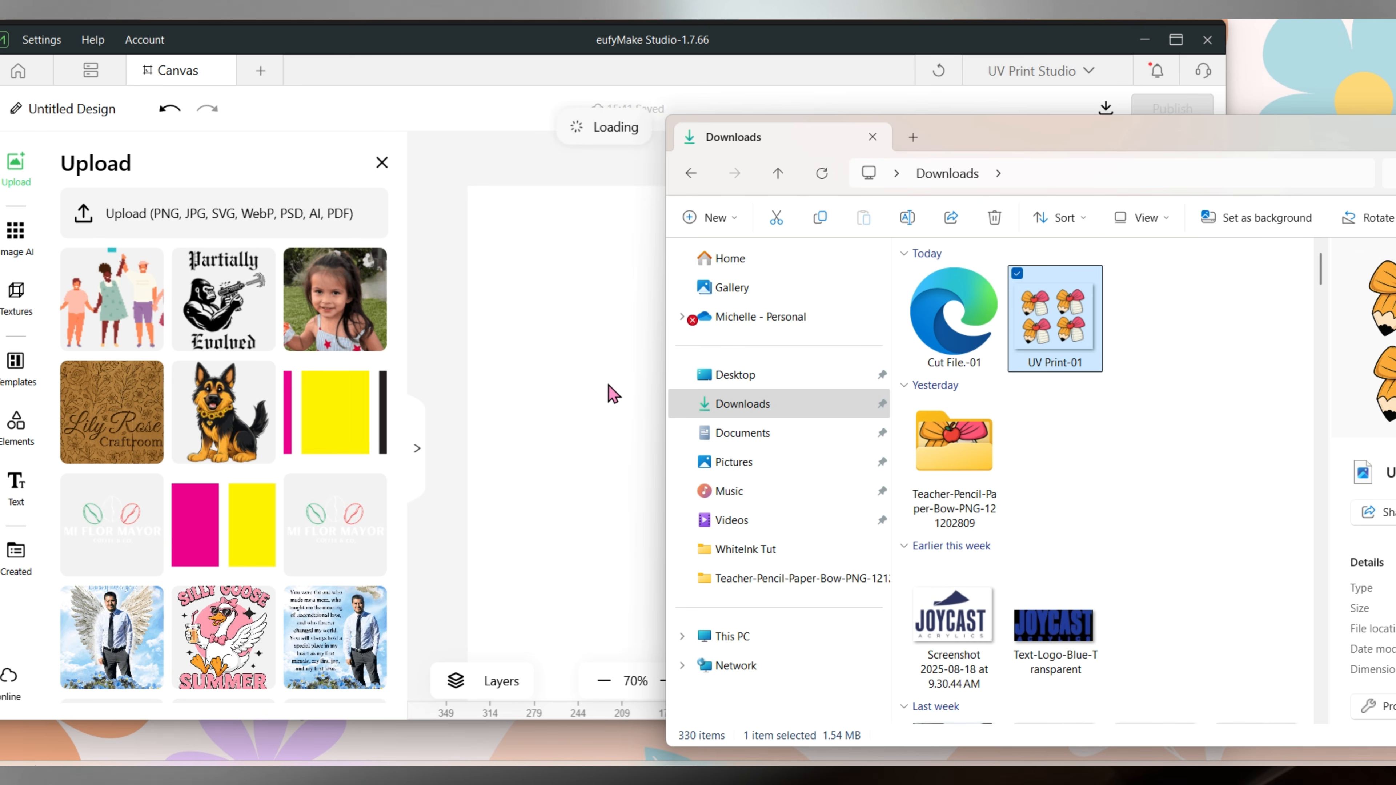
drag(1168, 146, 926, 187)
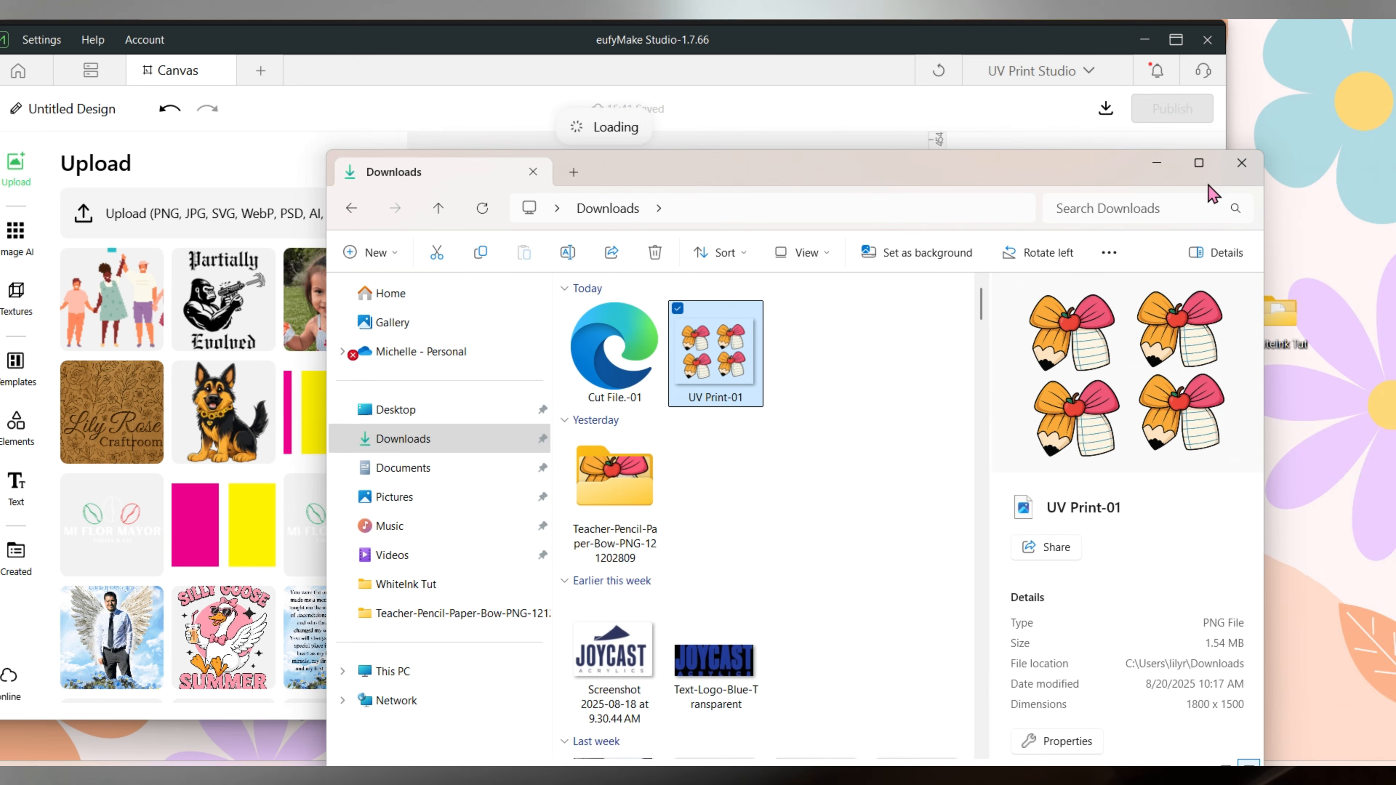
click(1254, 163)
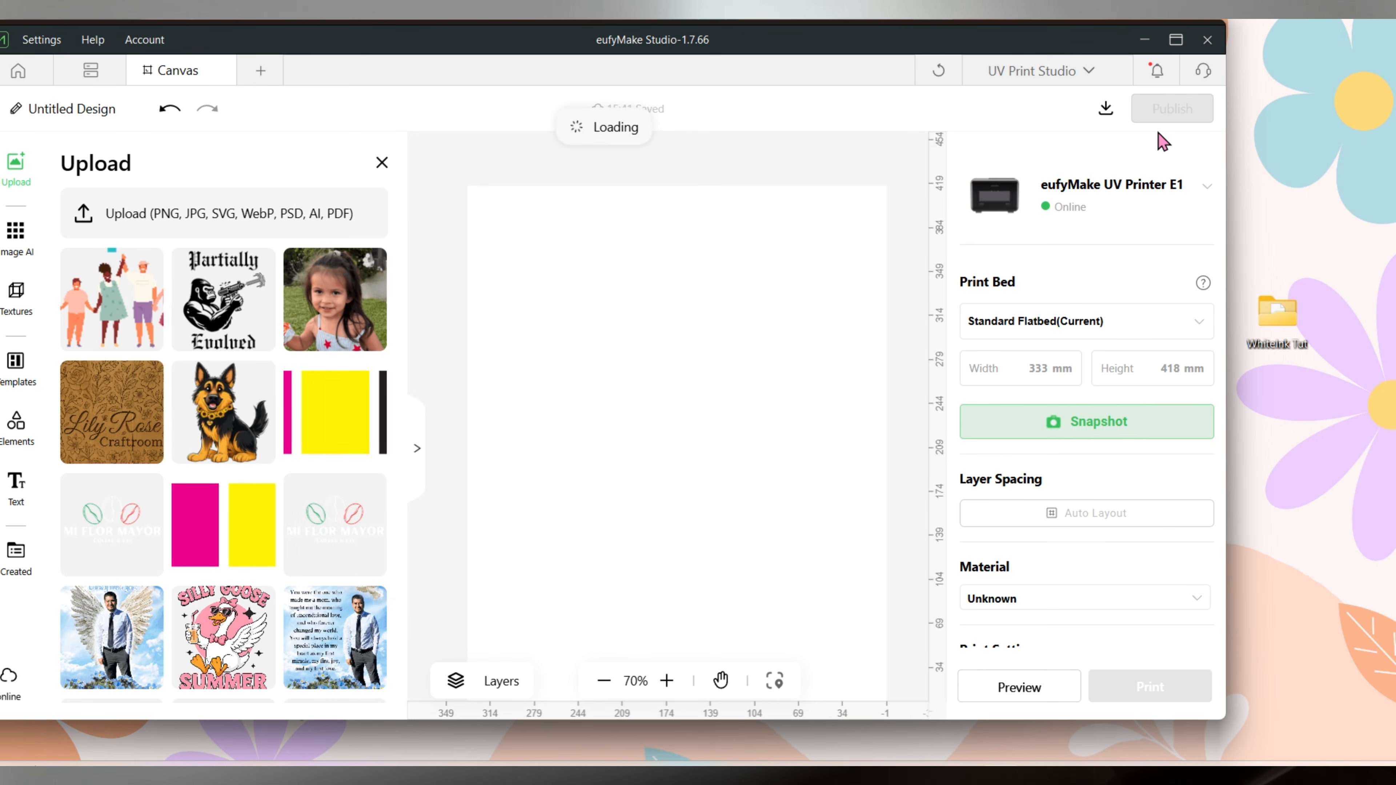
click(1175, 40)
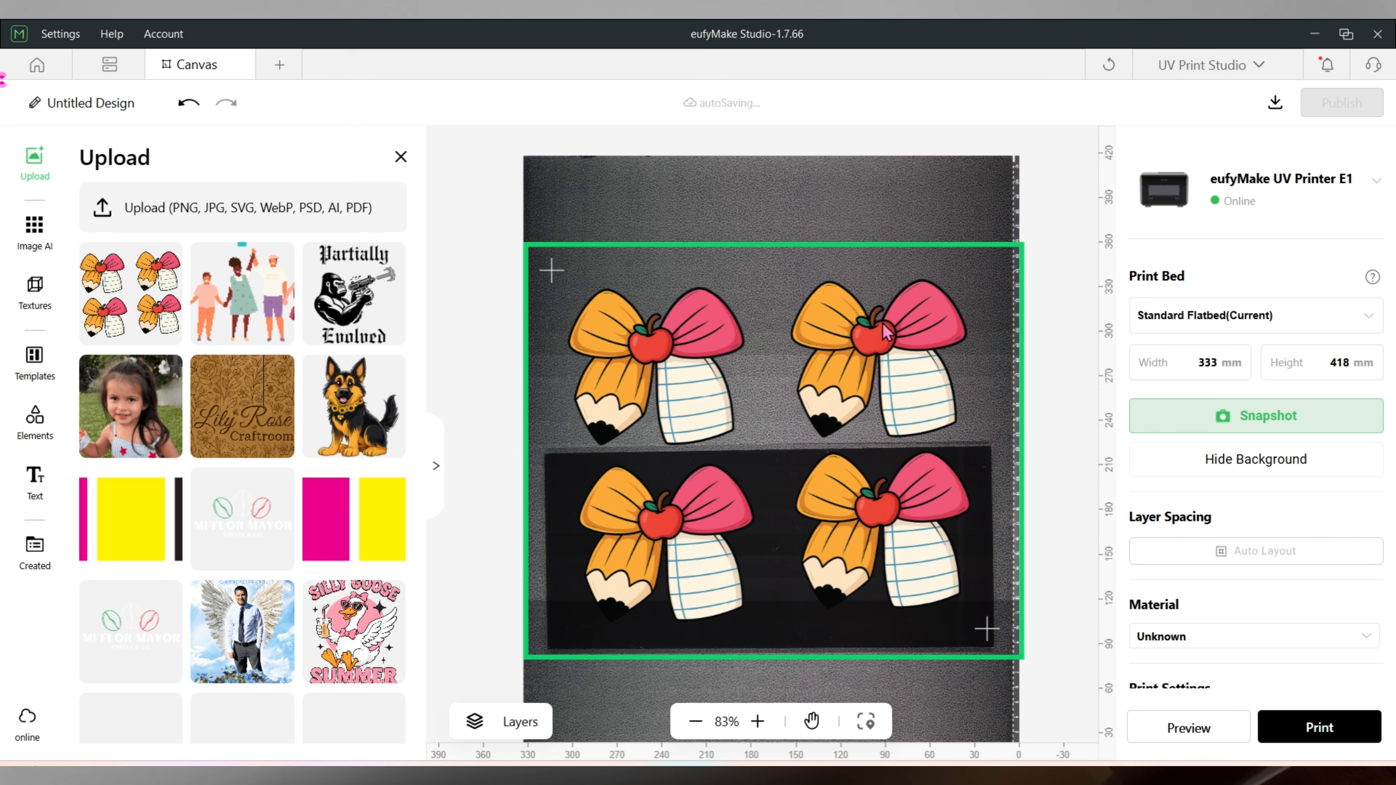
Scale the four-bow artwork down to about 146 mm wide and place it over the black sheet in the snapshot.
click(894, 385)
drag(924, 366, 923, 344)
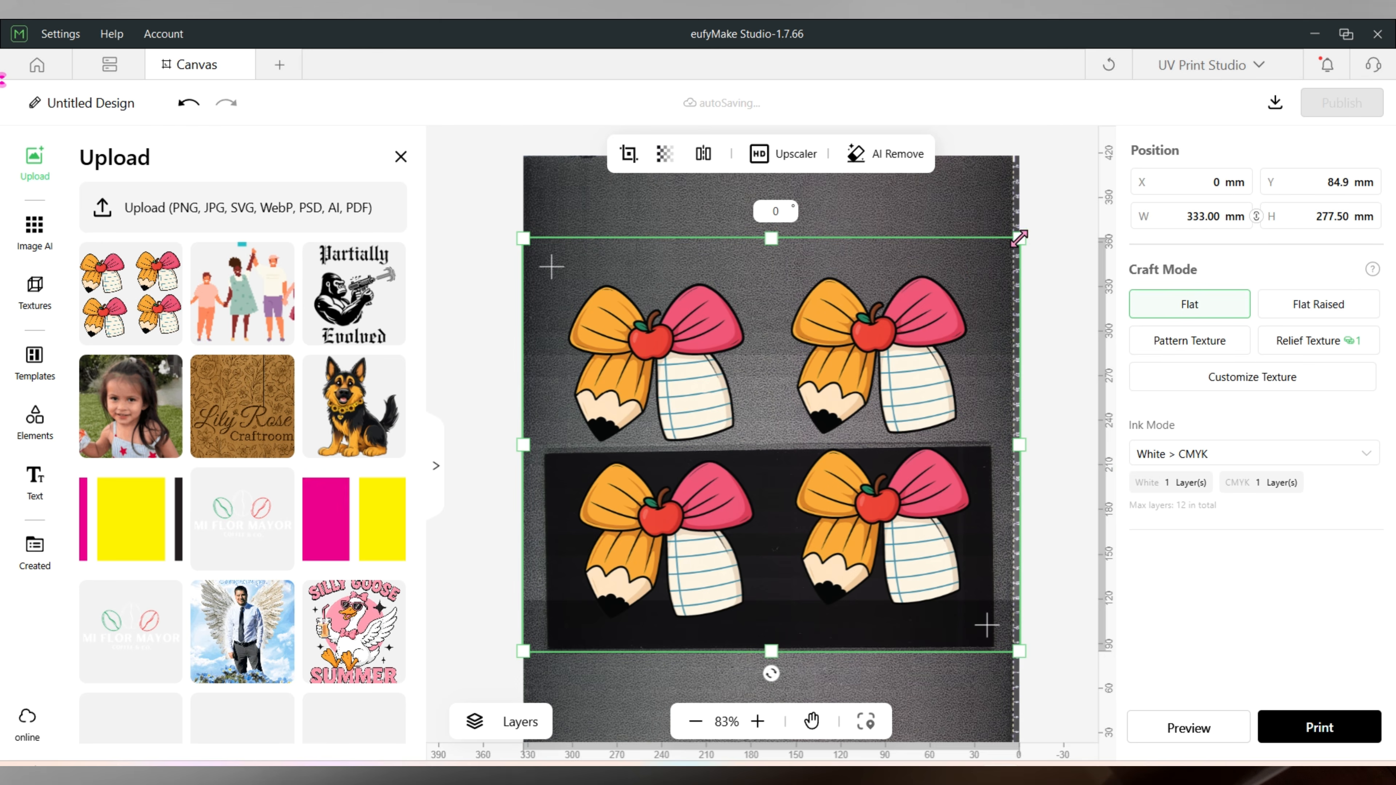
drag(1018, 233, 801, 536)
drag(679, 529, 753, 527)
Set the artwork's width to 152.4 mm with proportions locked and position it within the left end of the black sheet.
click(1190, 216)
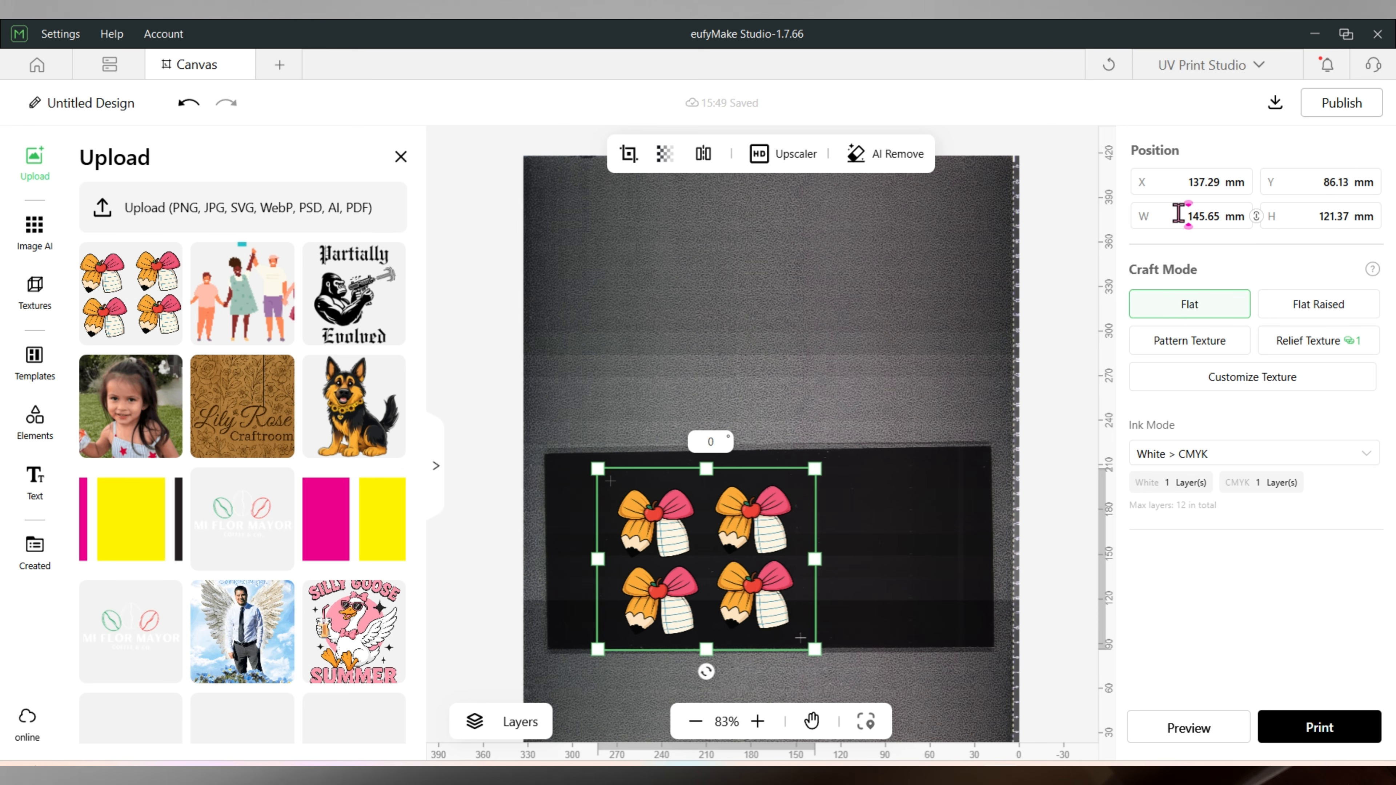
drag(1188, 215, 1247, 220)
text(1)
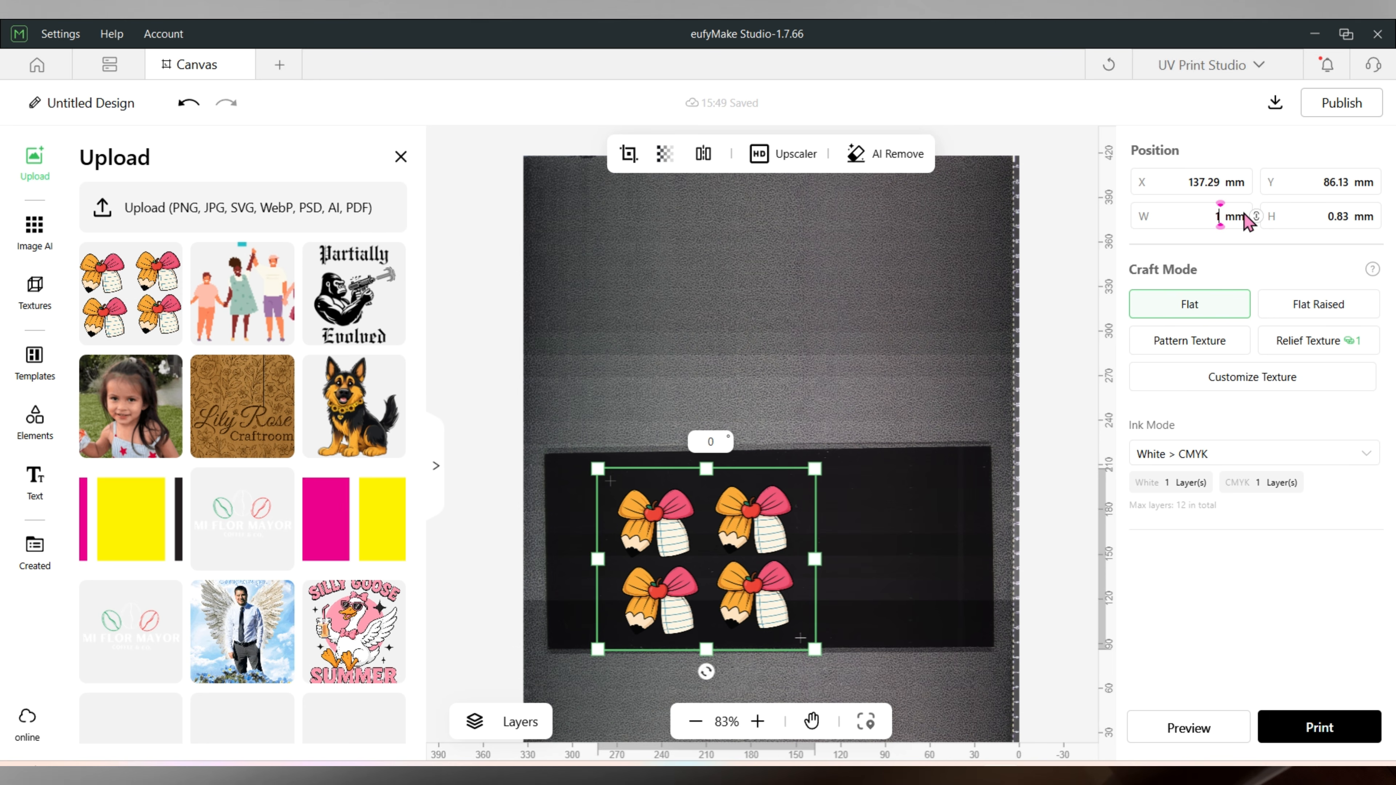
text(52.4)
key(Return)
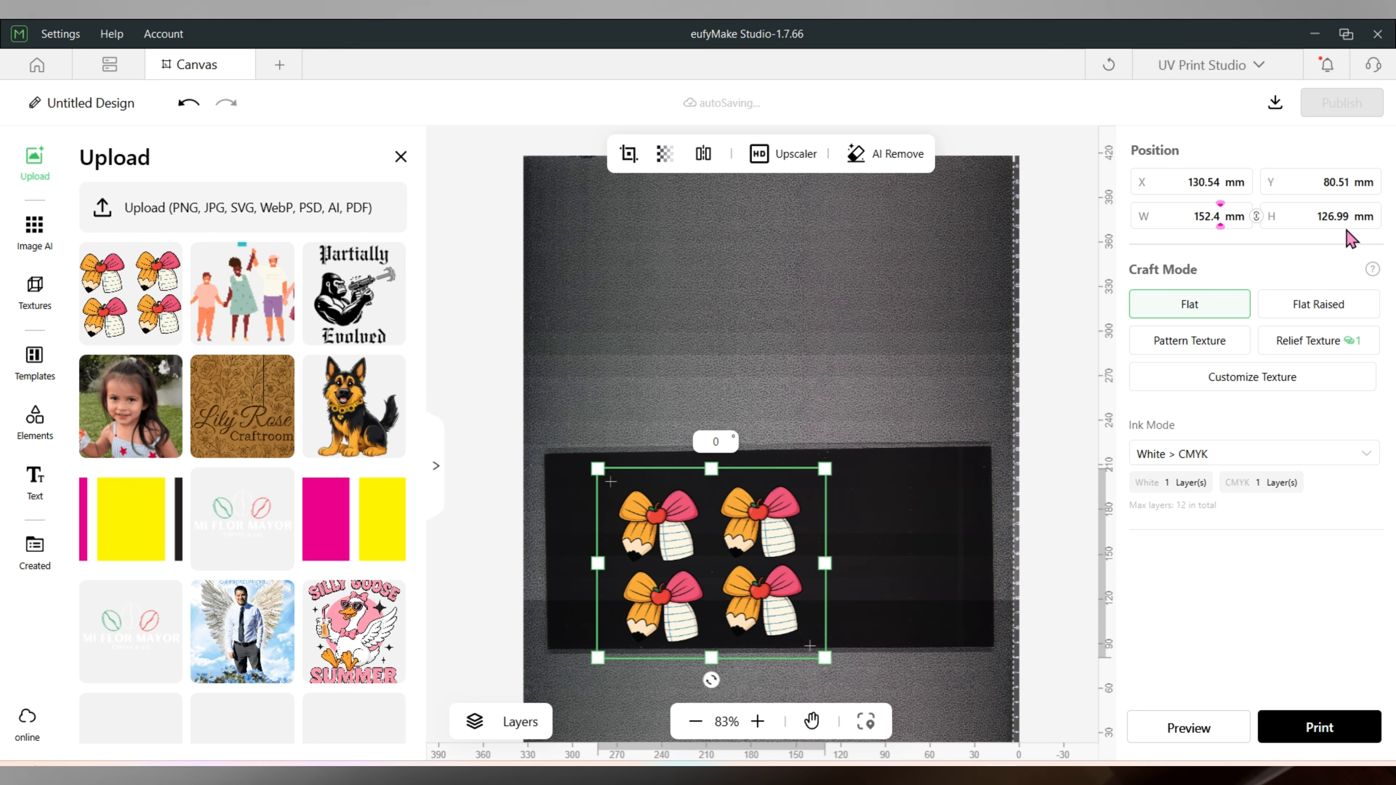
click(701, 330)
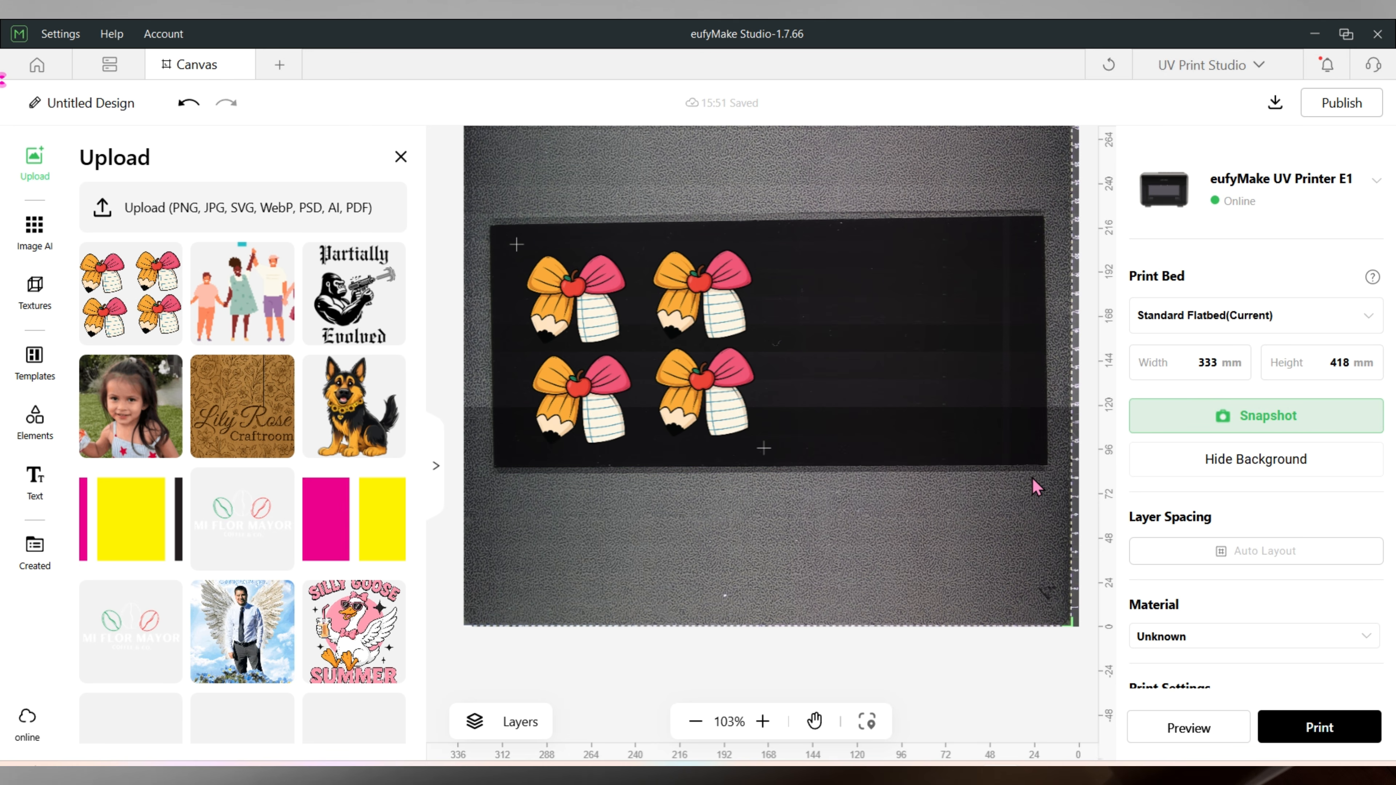
Set the artwork's ink mode to White > CMYK > Gloss Varnish.
click(724, 363)
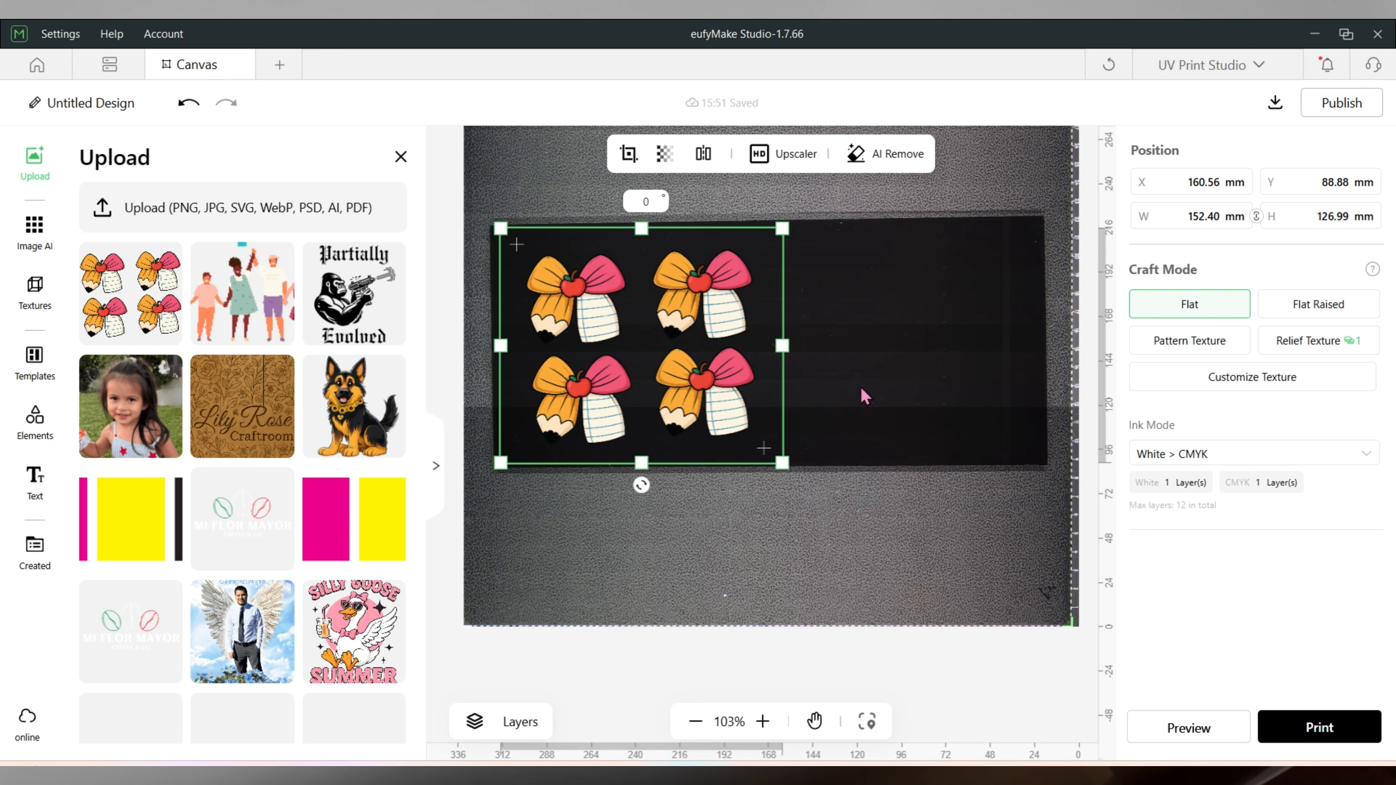
click(1201, 457)
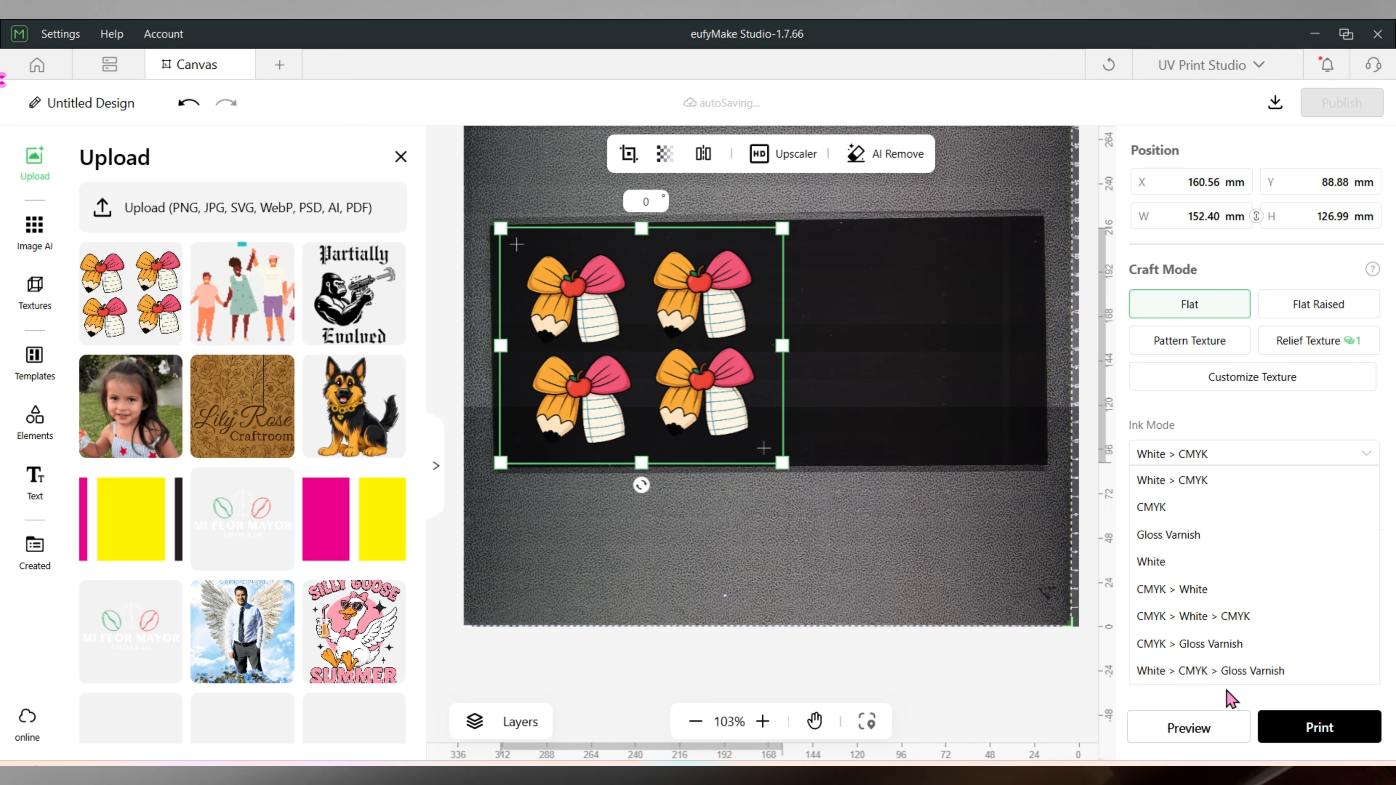
click(1197, 673)
click(1104, 550)
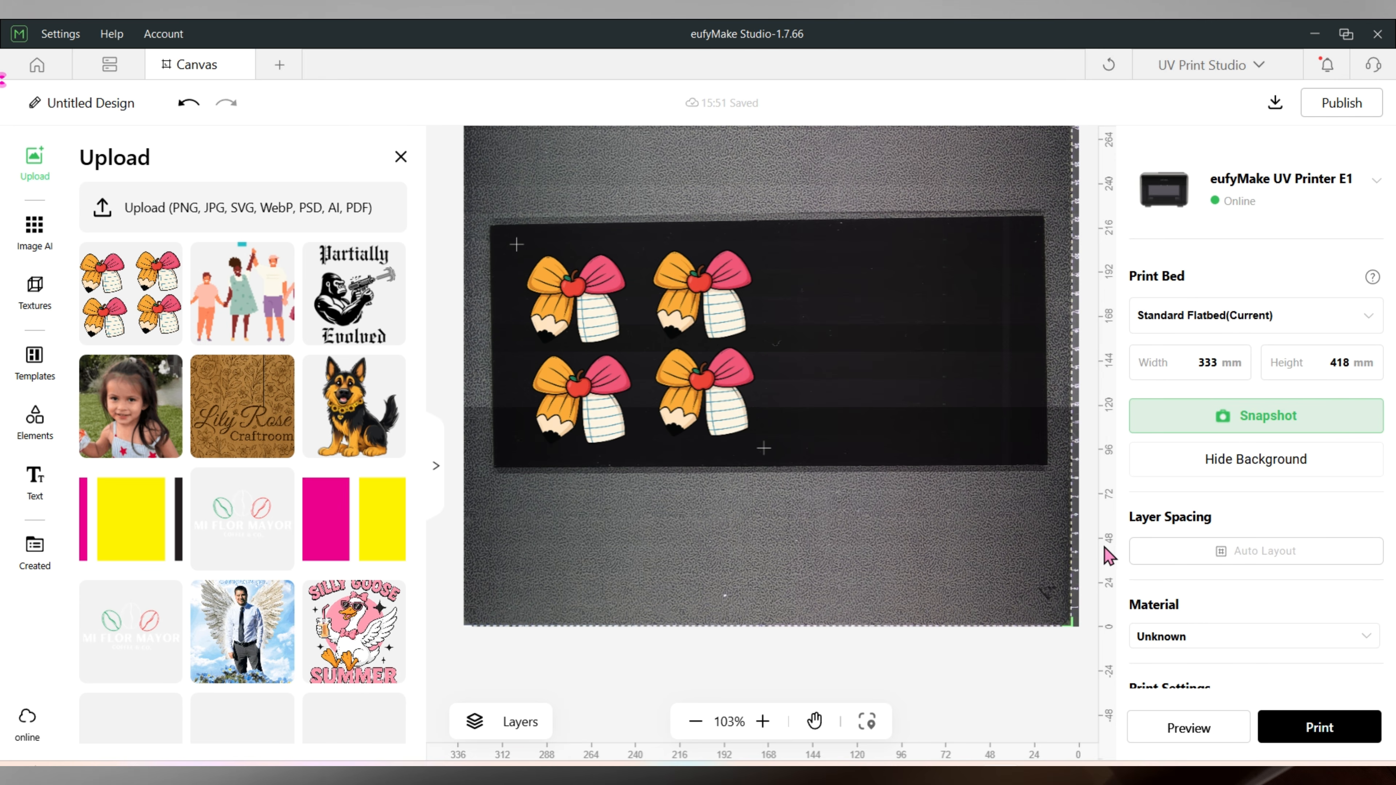
Set the material to Acrylic with Standard print quality and start the print.
scroll(1200, 630, down, 3)
click(1161, 463)
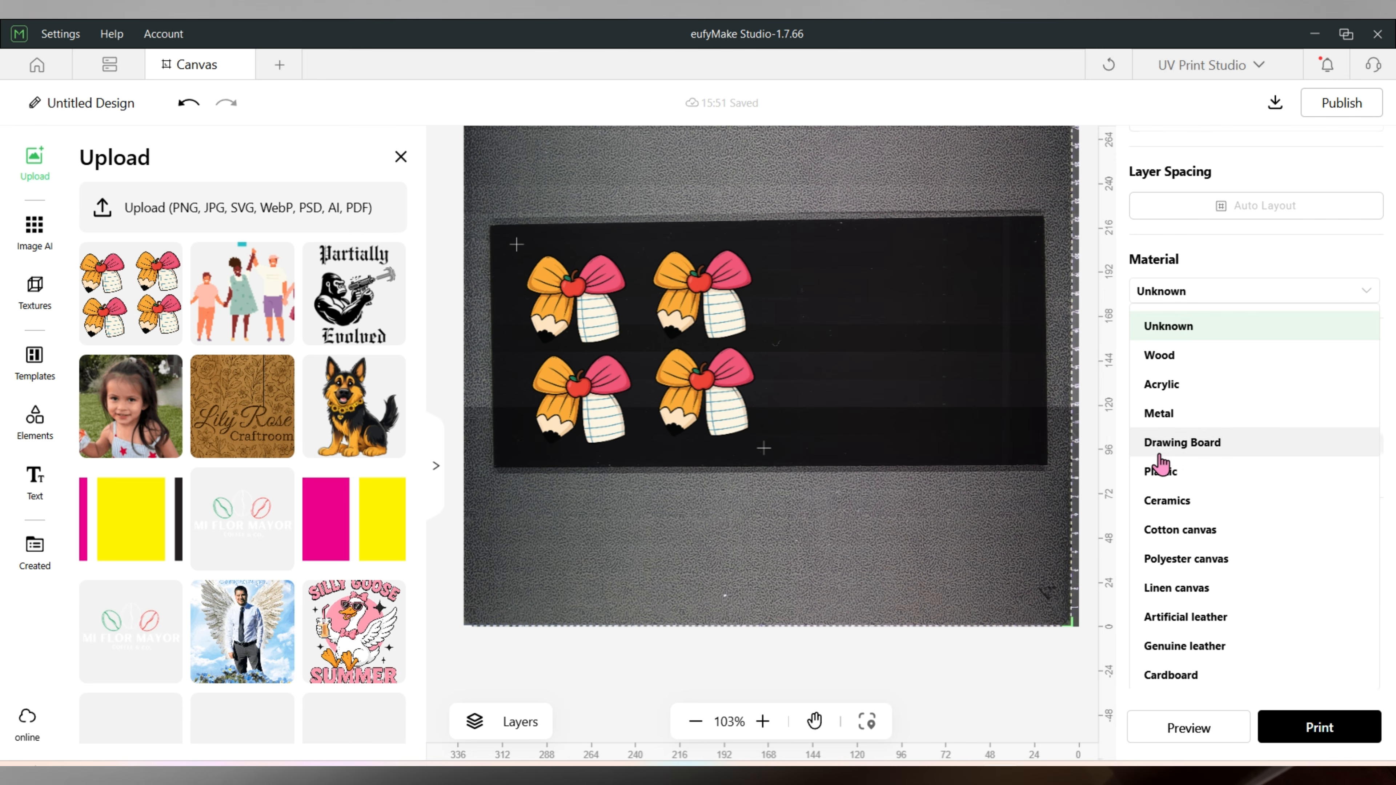
click(1186, 383)
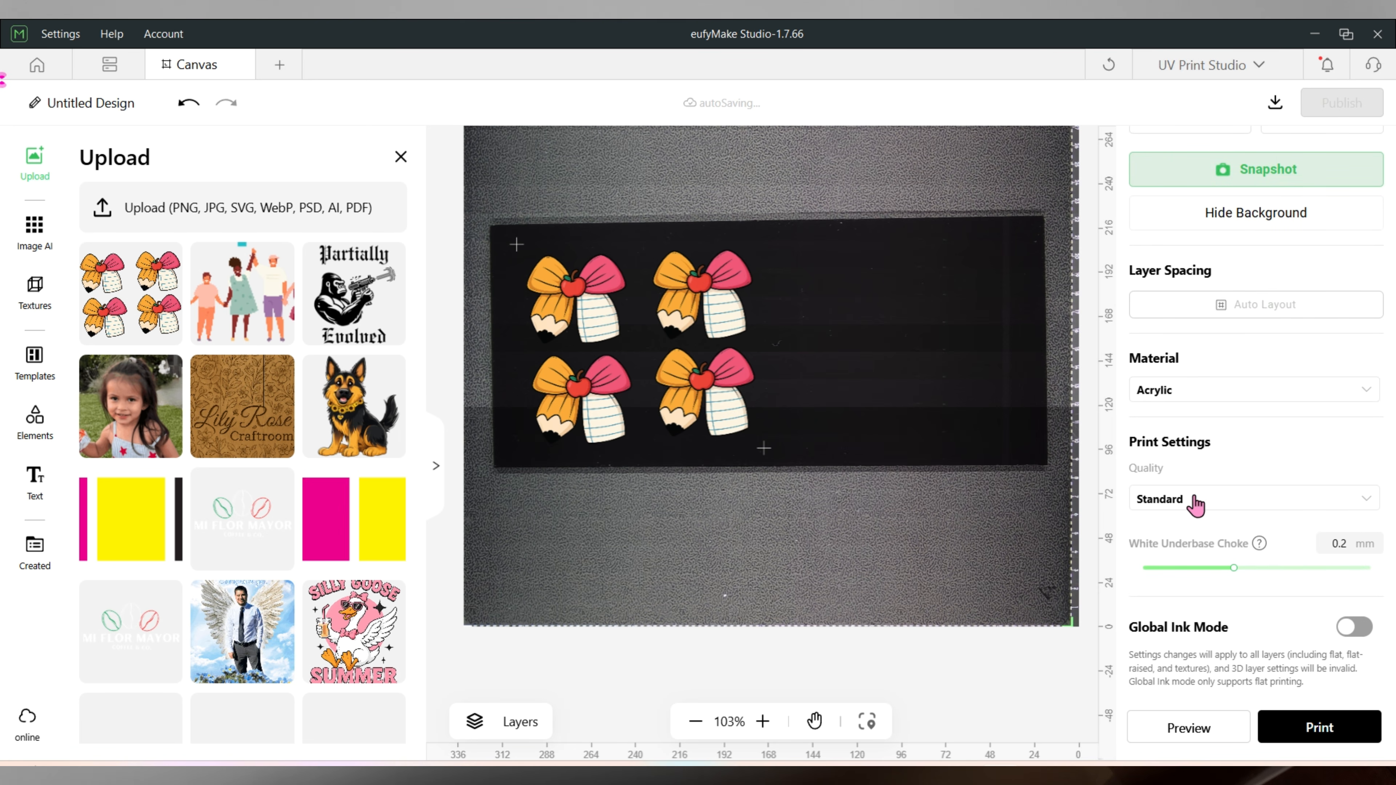
click(1158, 500)
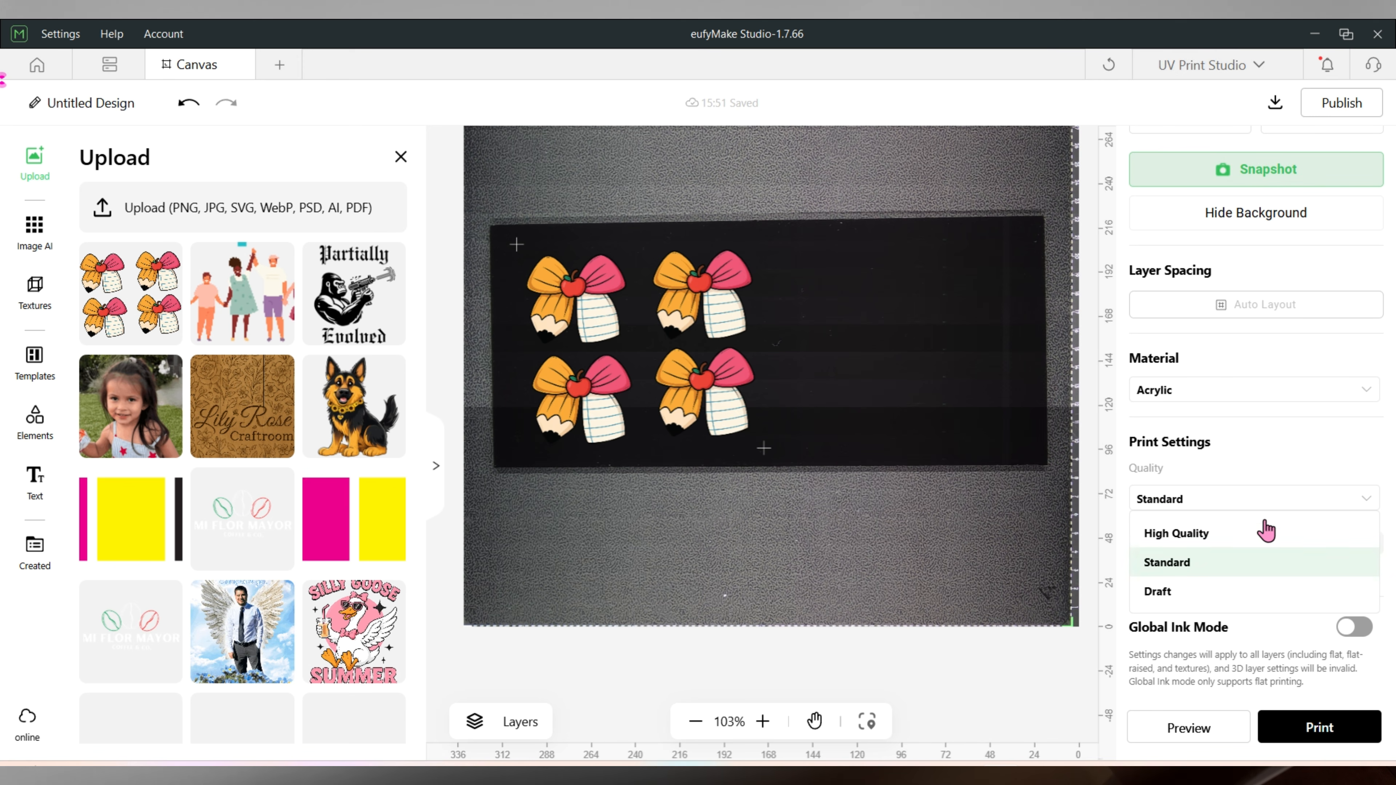
click(1165, 559)
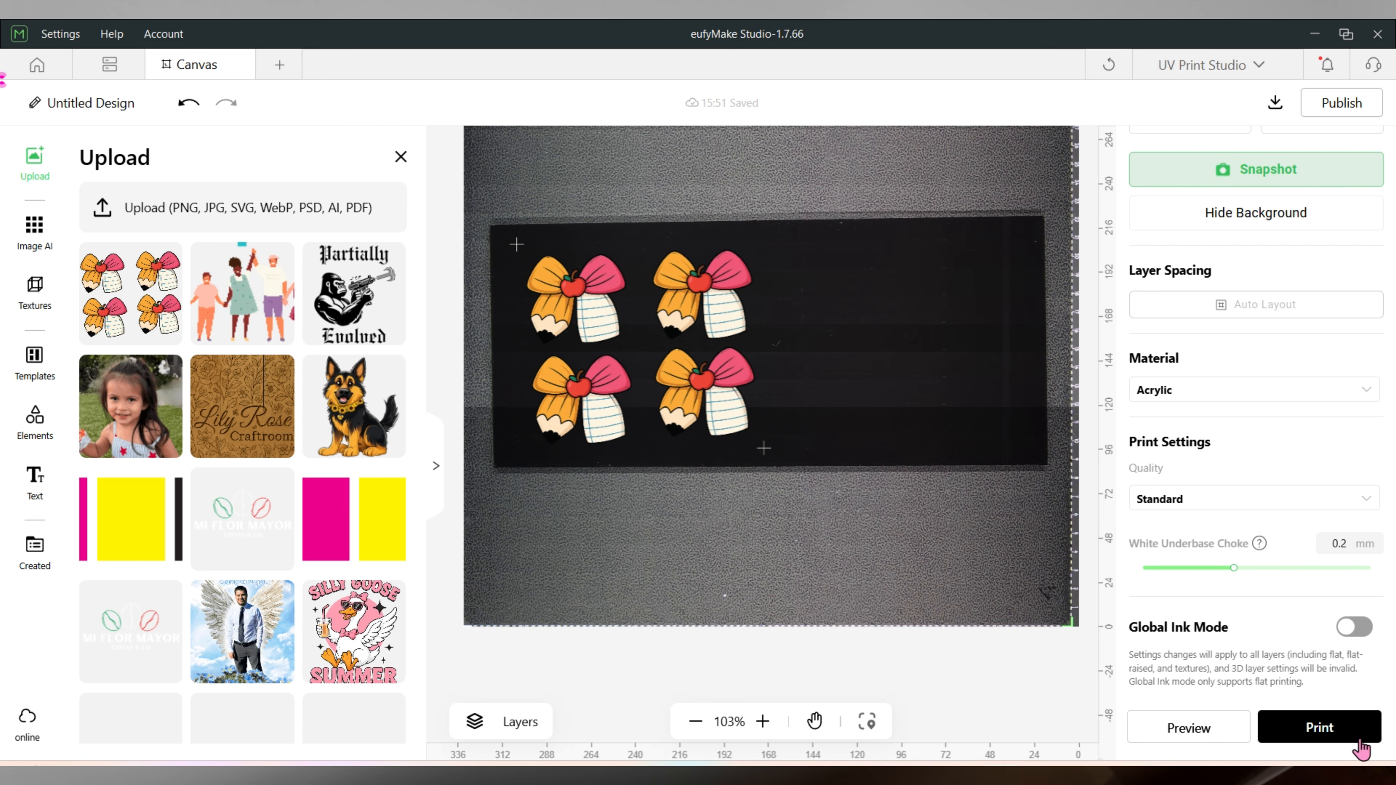
click(1311, 737)
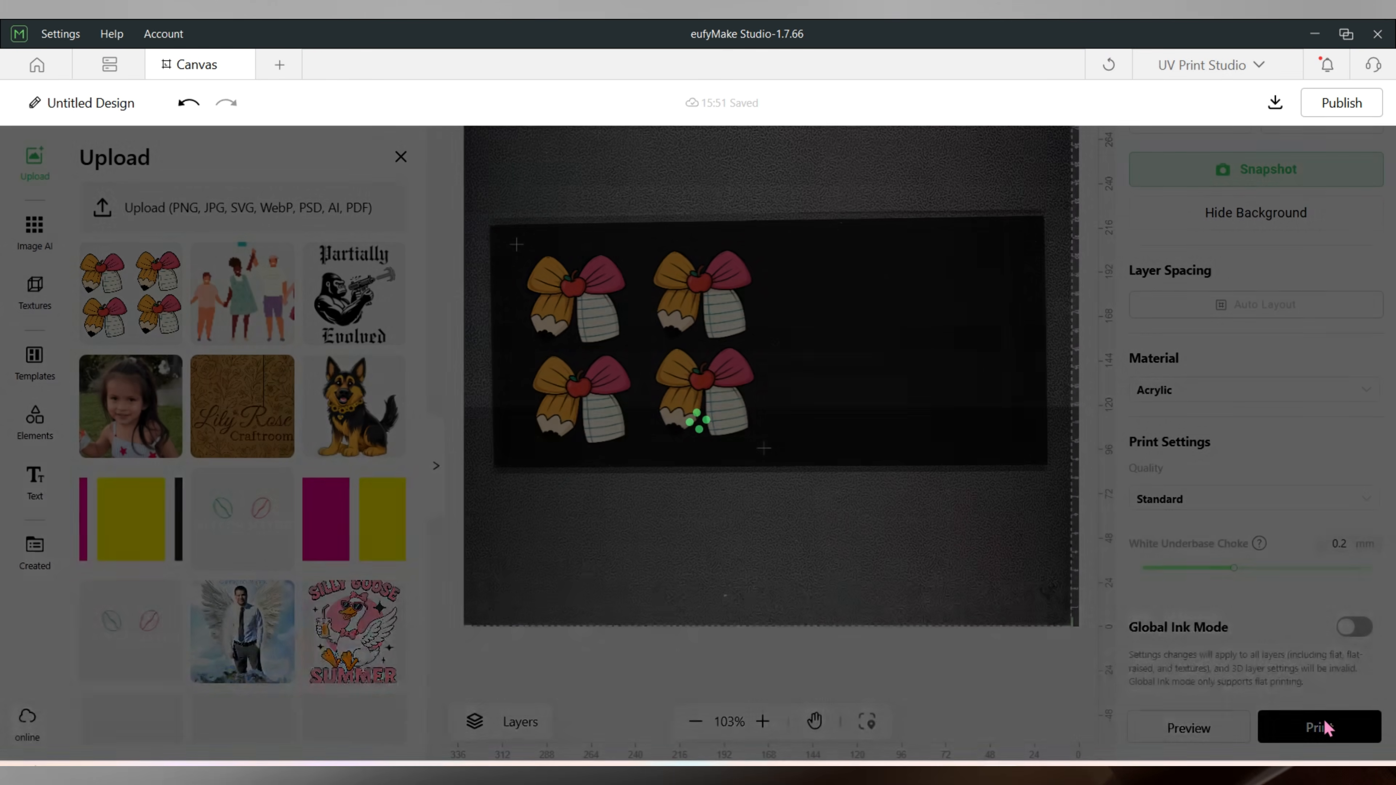